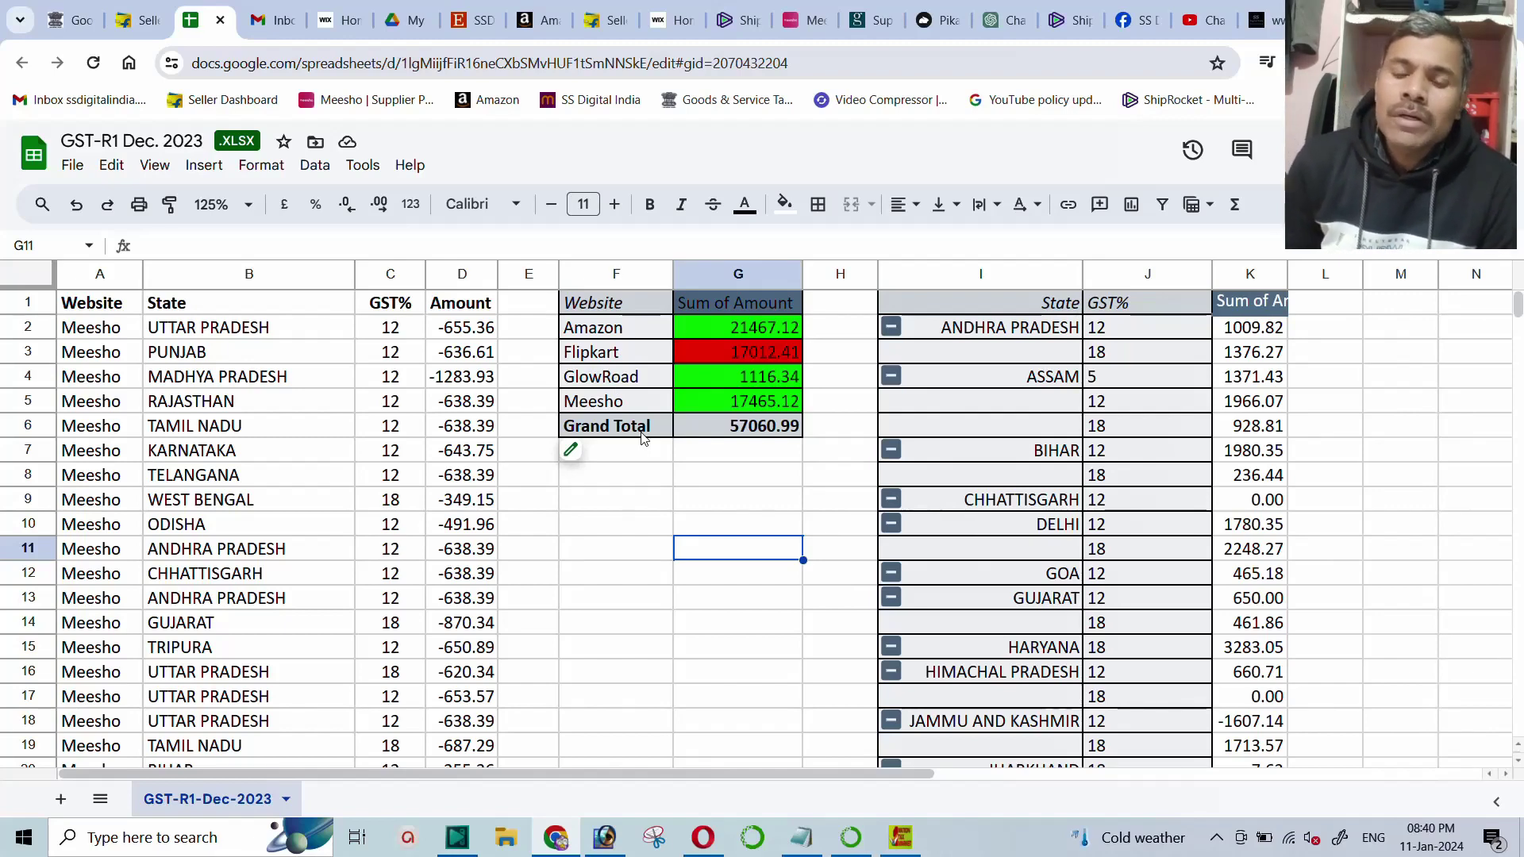
Examine the Sum of Amount for Amazon, Flipkart, GlowRoad and Meesho in the website summary table.
left_click(661, 324)
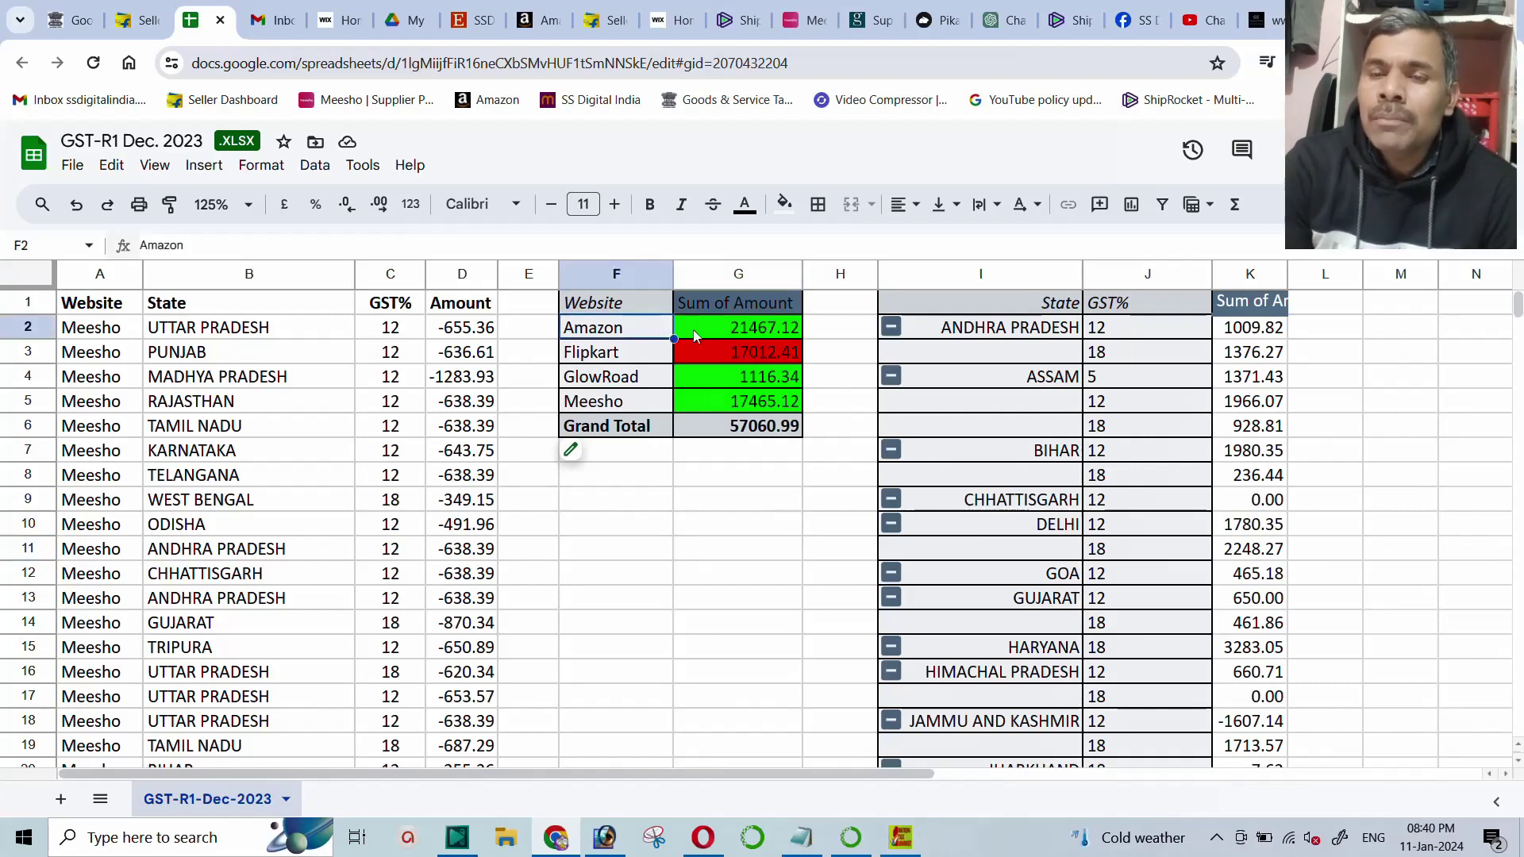
left_click(755, 327)
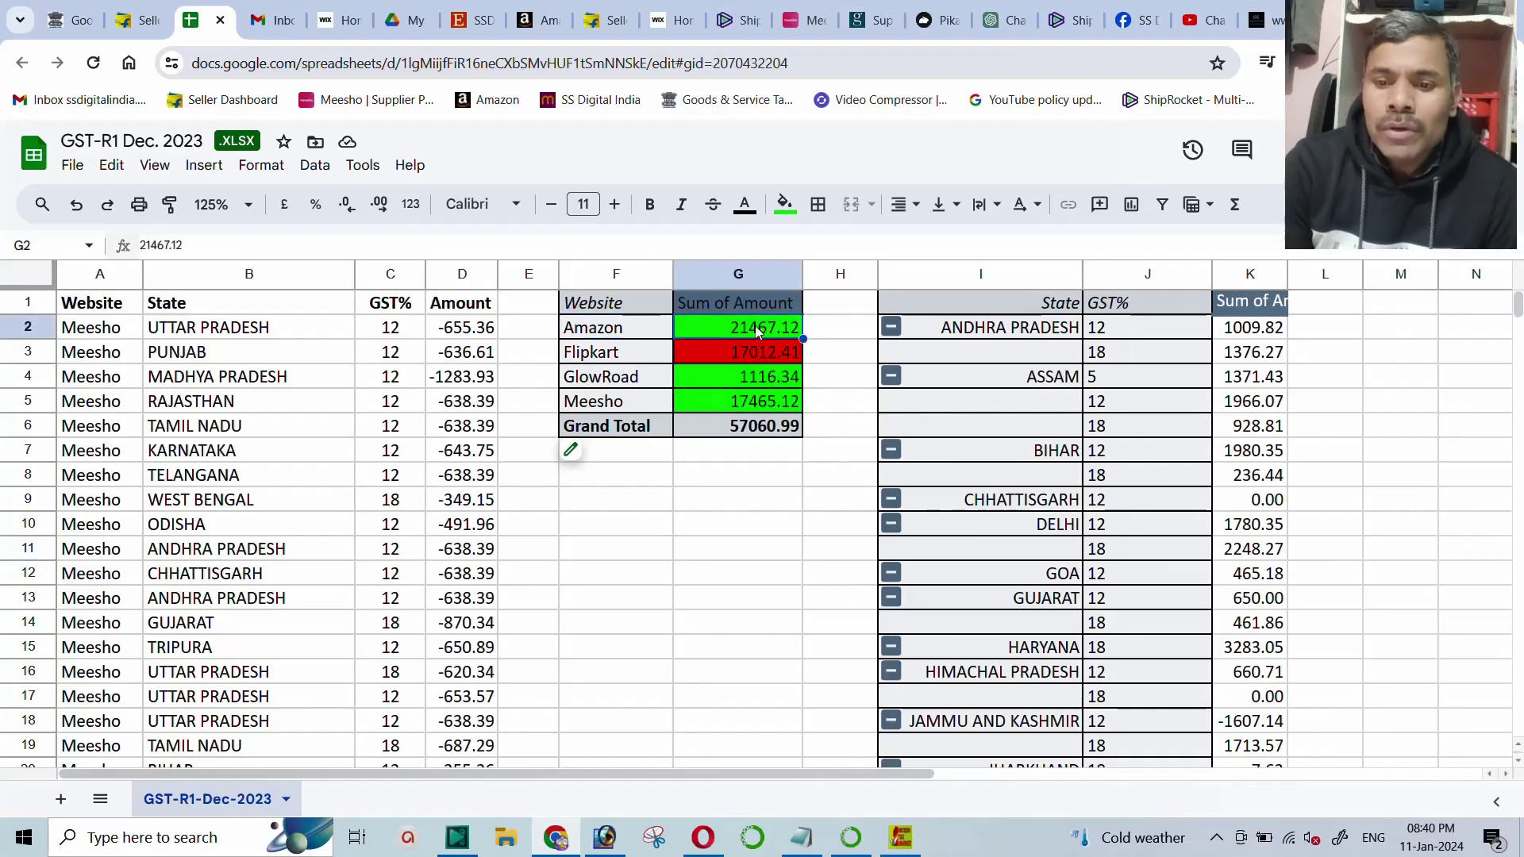
left_click(651, 356)
left_click(712, 355)
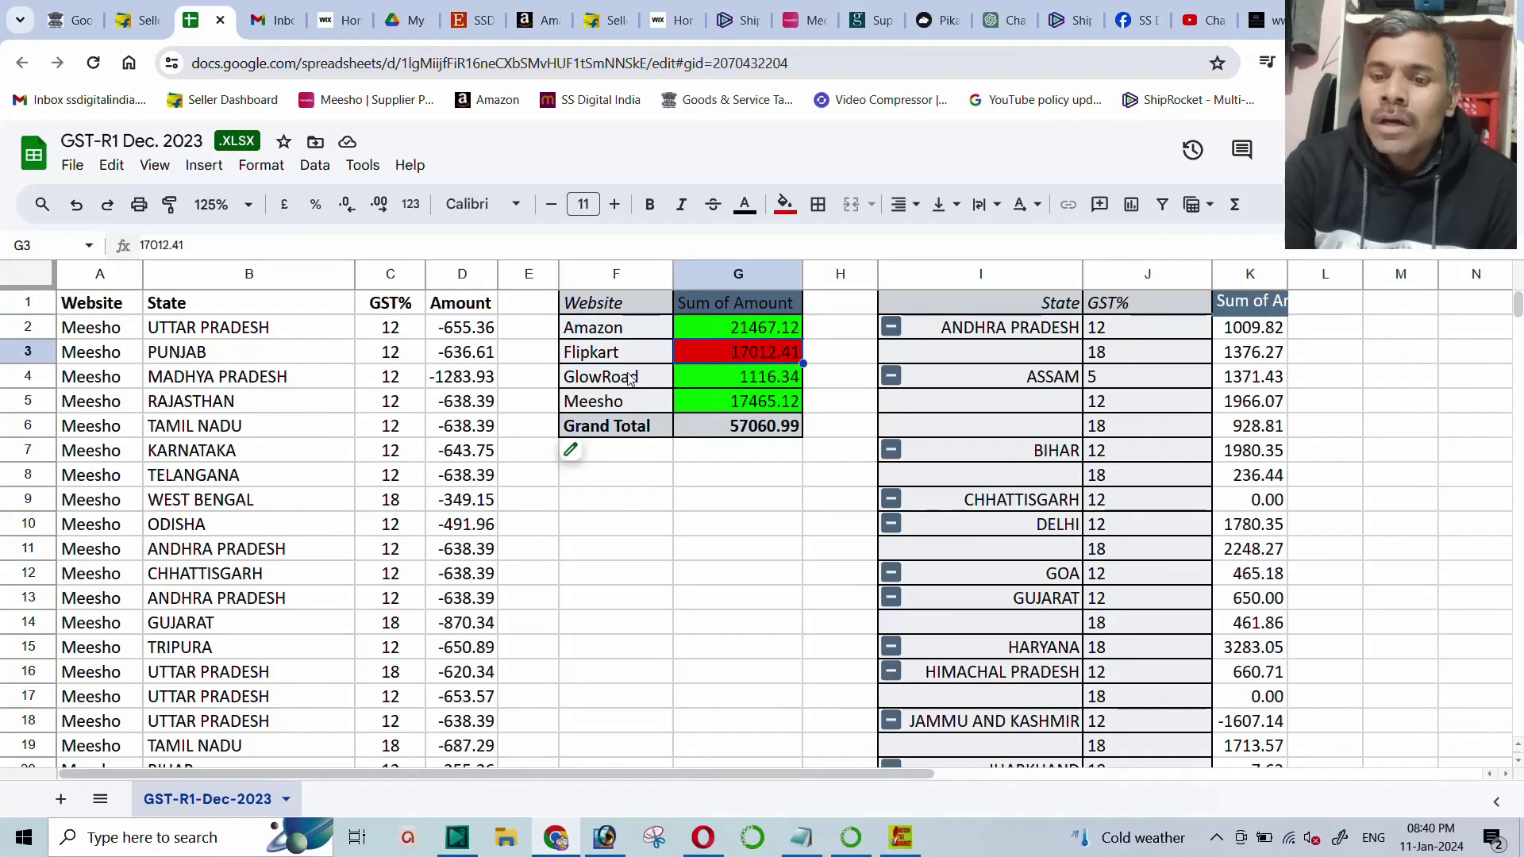
left_click(631, 378)
left_click(721, 380)
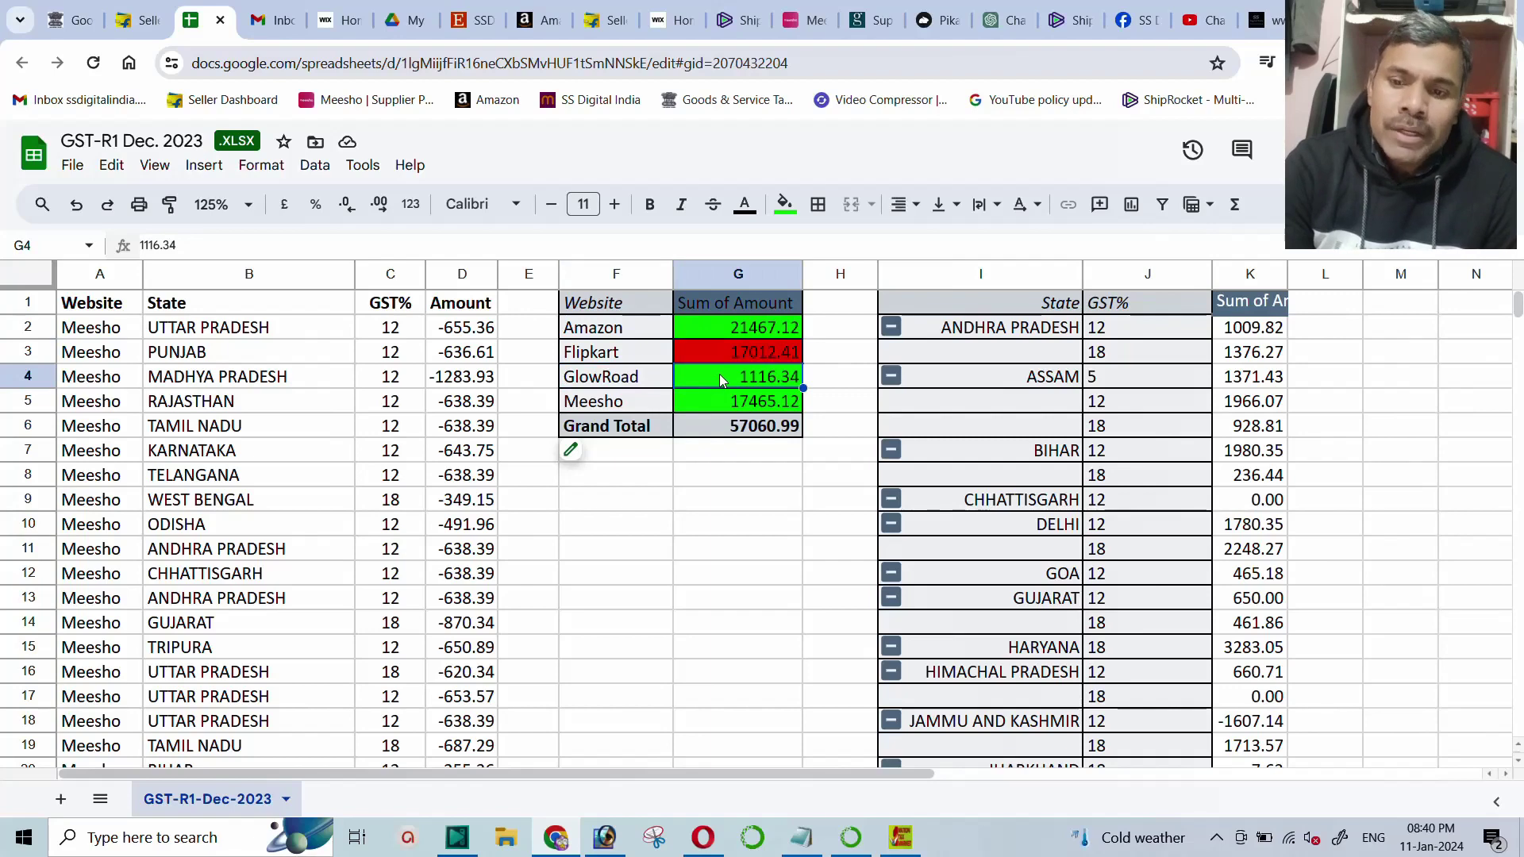
left_click(603, 407)
left_click(728, 404)
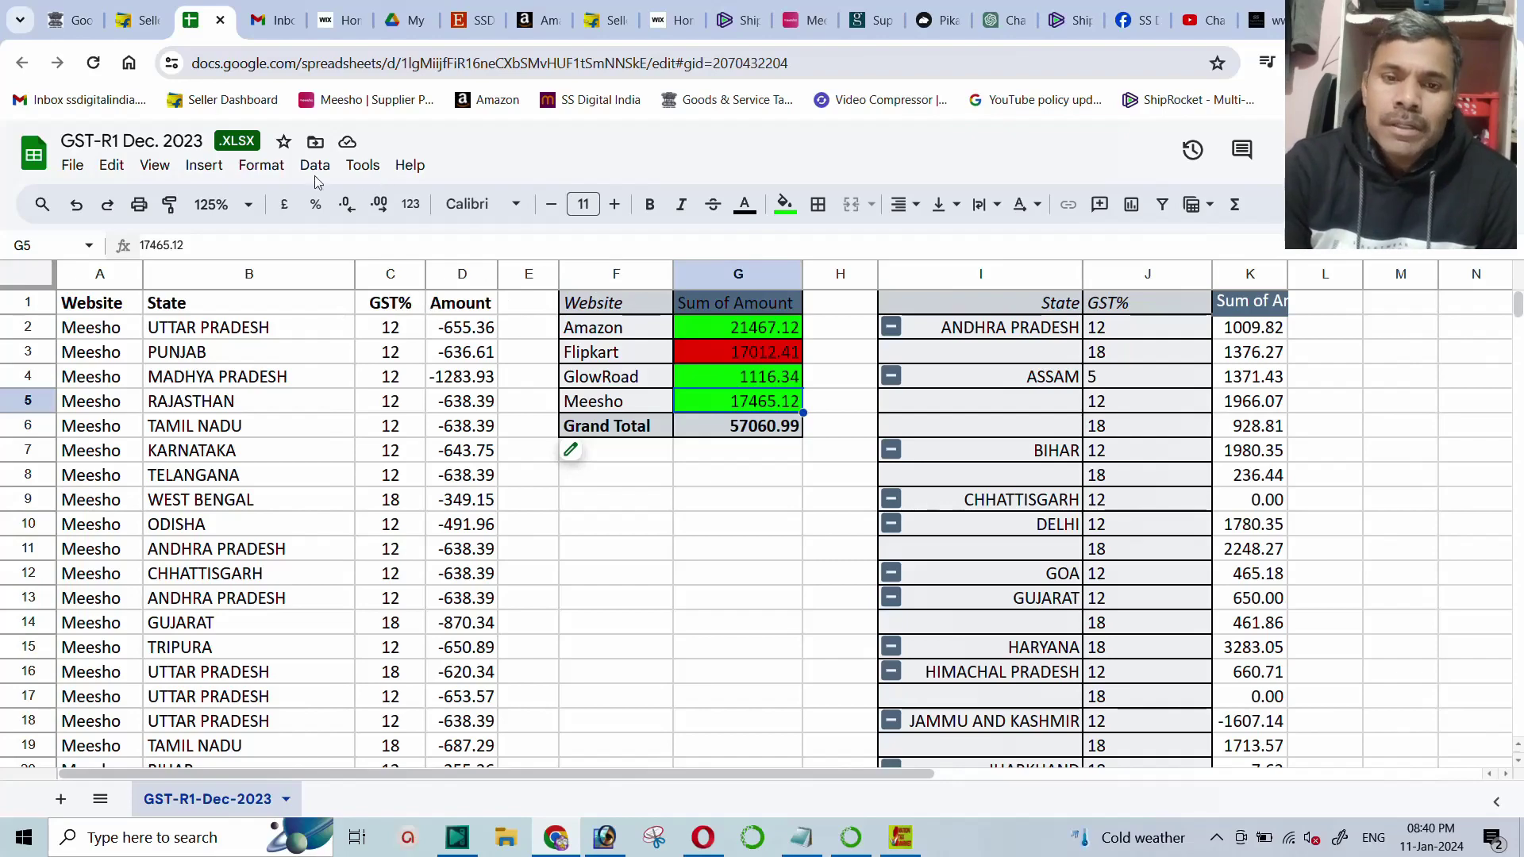
Switch to the Flipkart seller dashboard and open the Reports Centre.
left_click(136, 21)
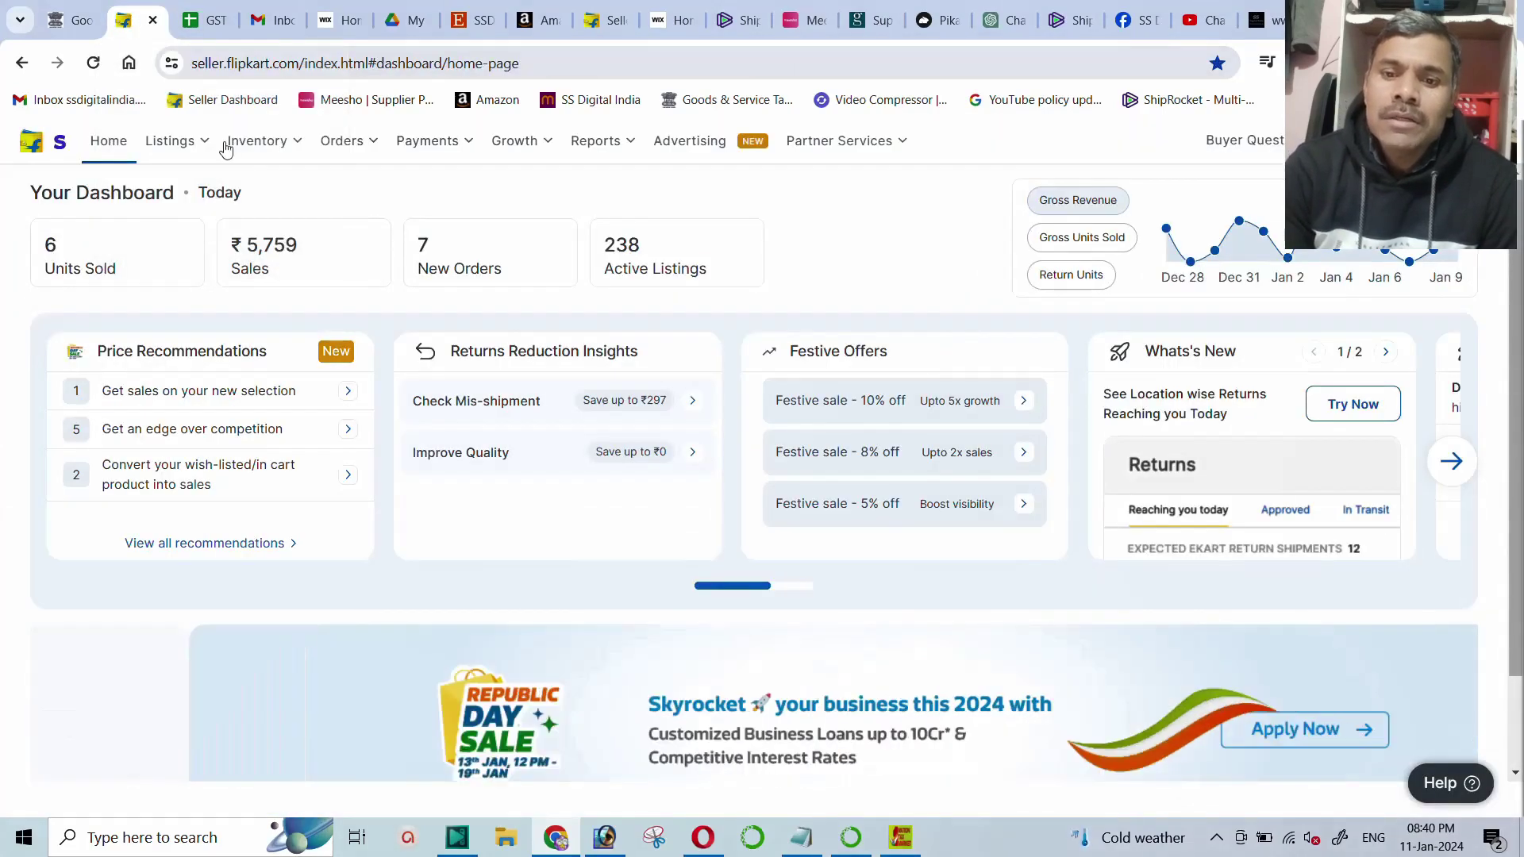
mouse_move(228, 150)
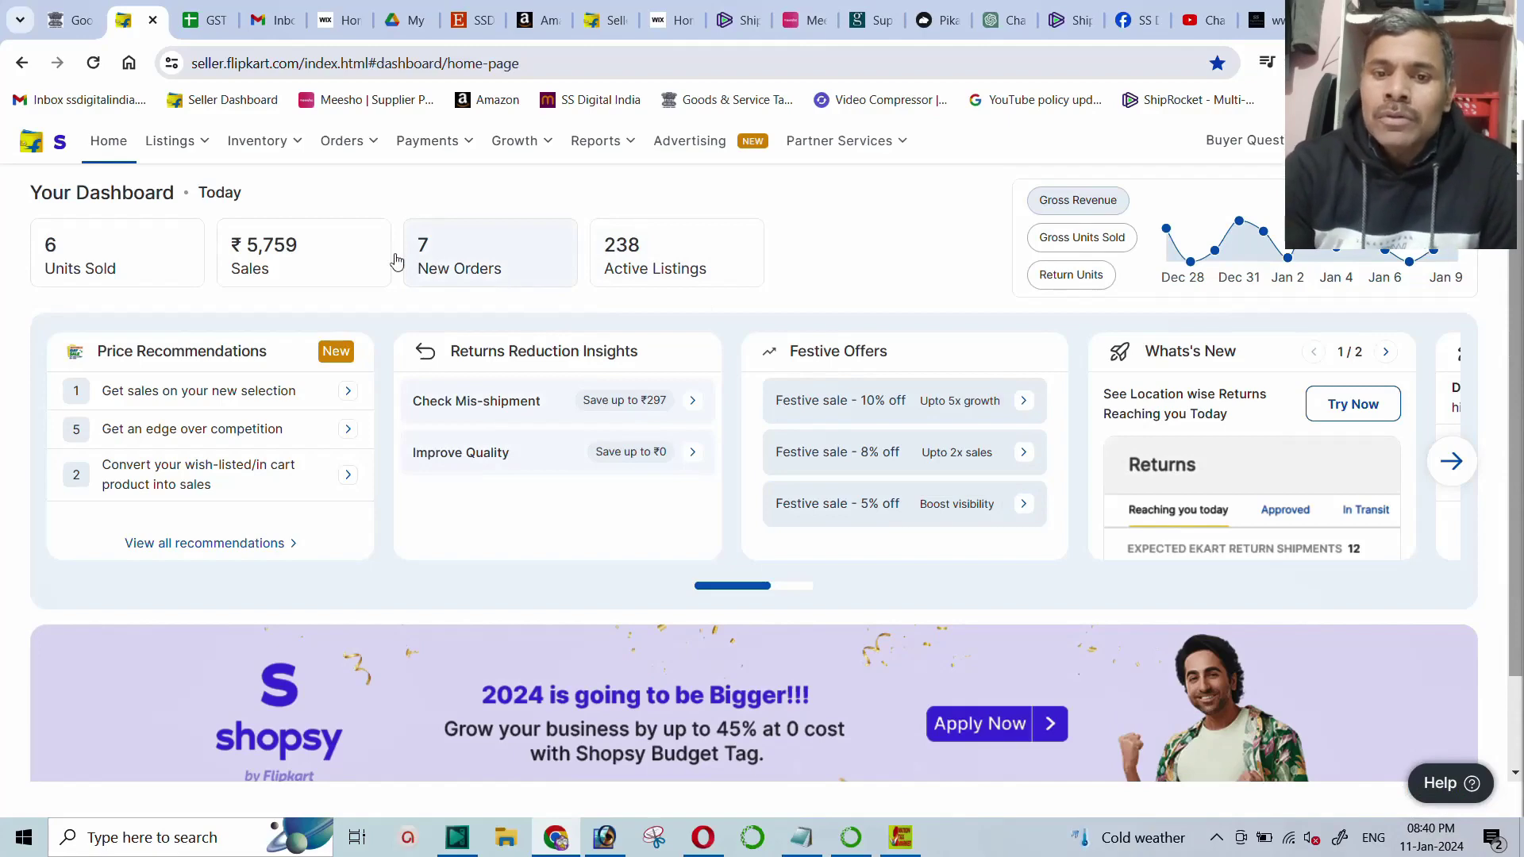
left_click(262, 141)
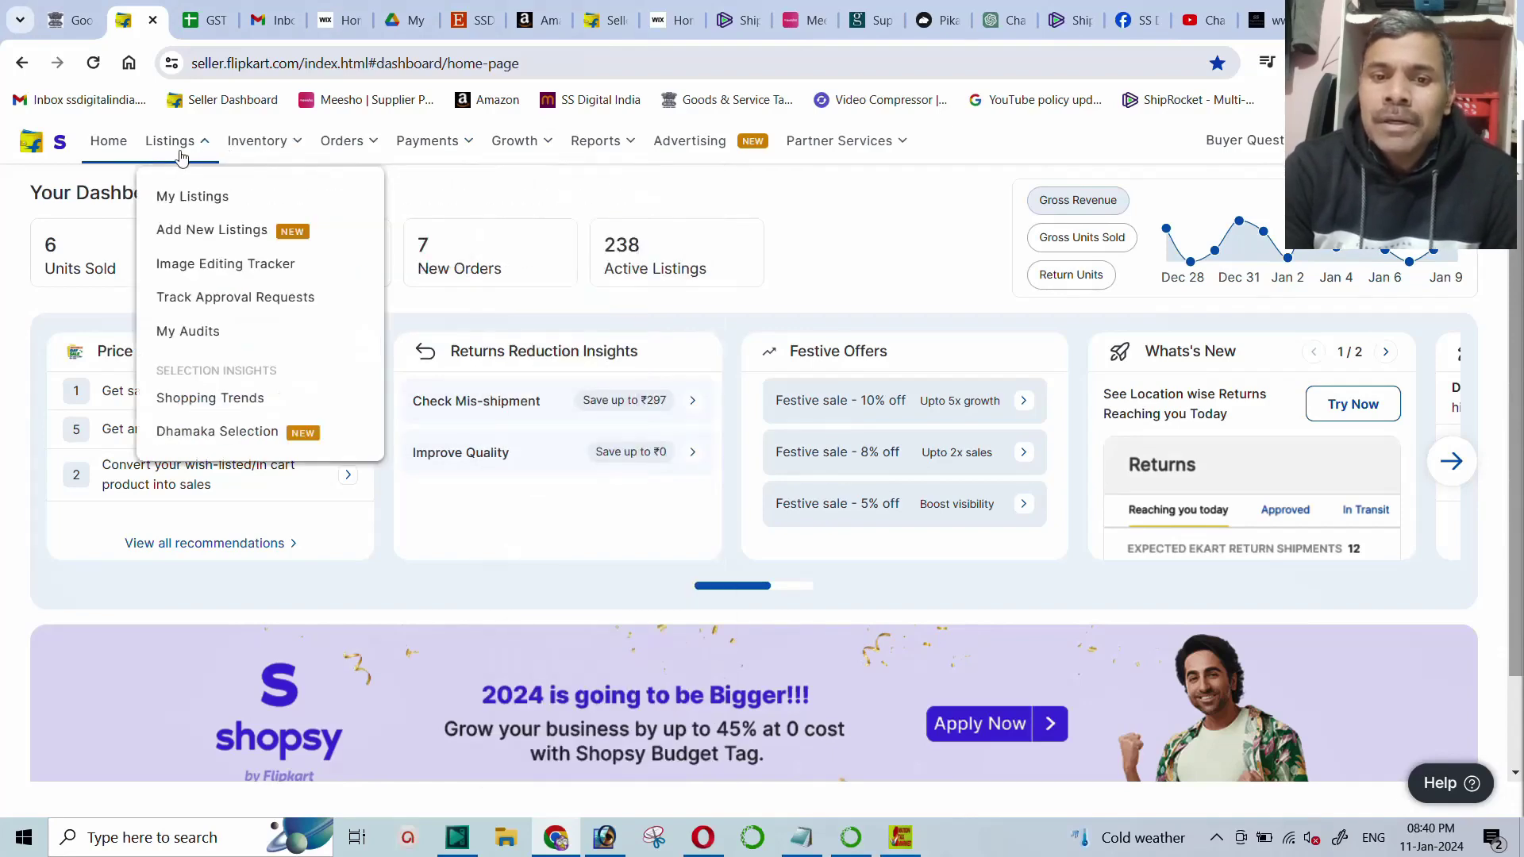
mouse_move(245, 163)
mouse_move(588, 170)
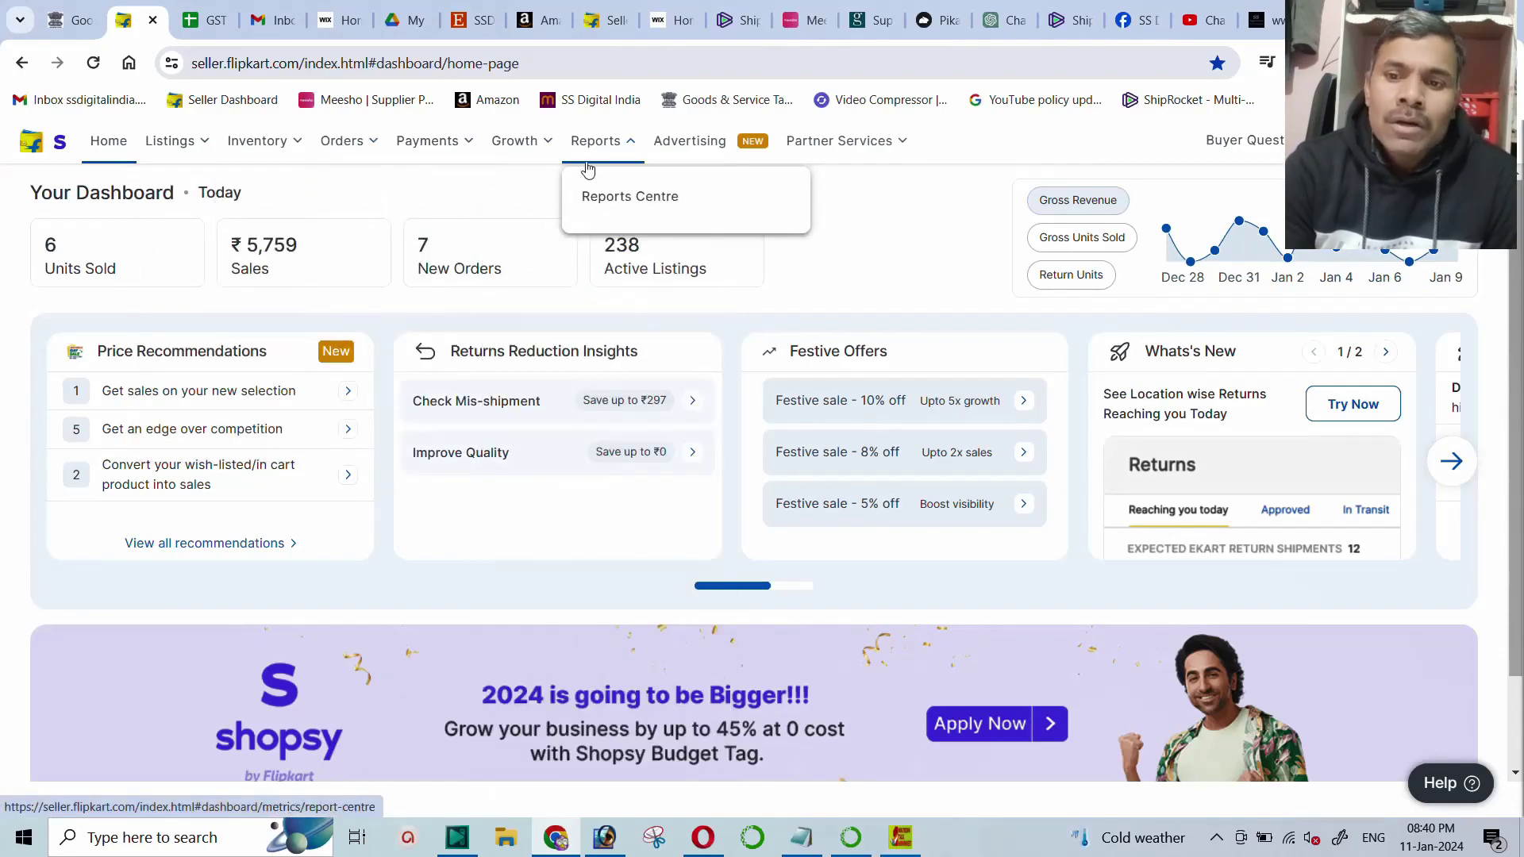
left_click(635, 209)
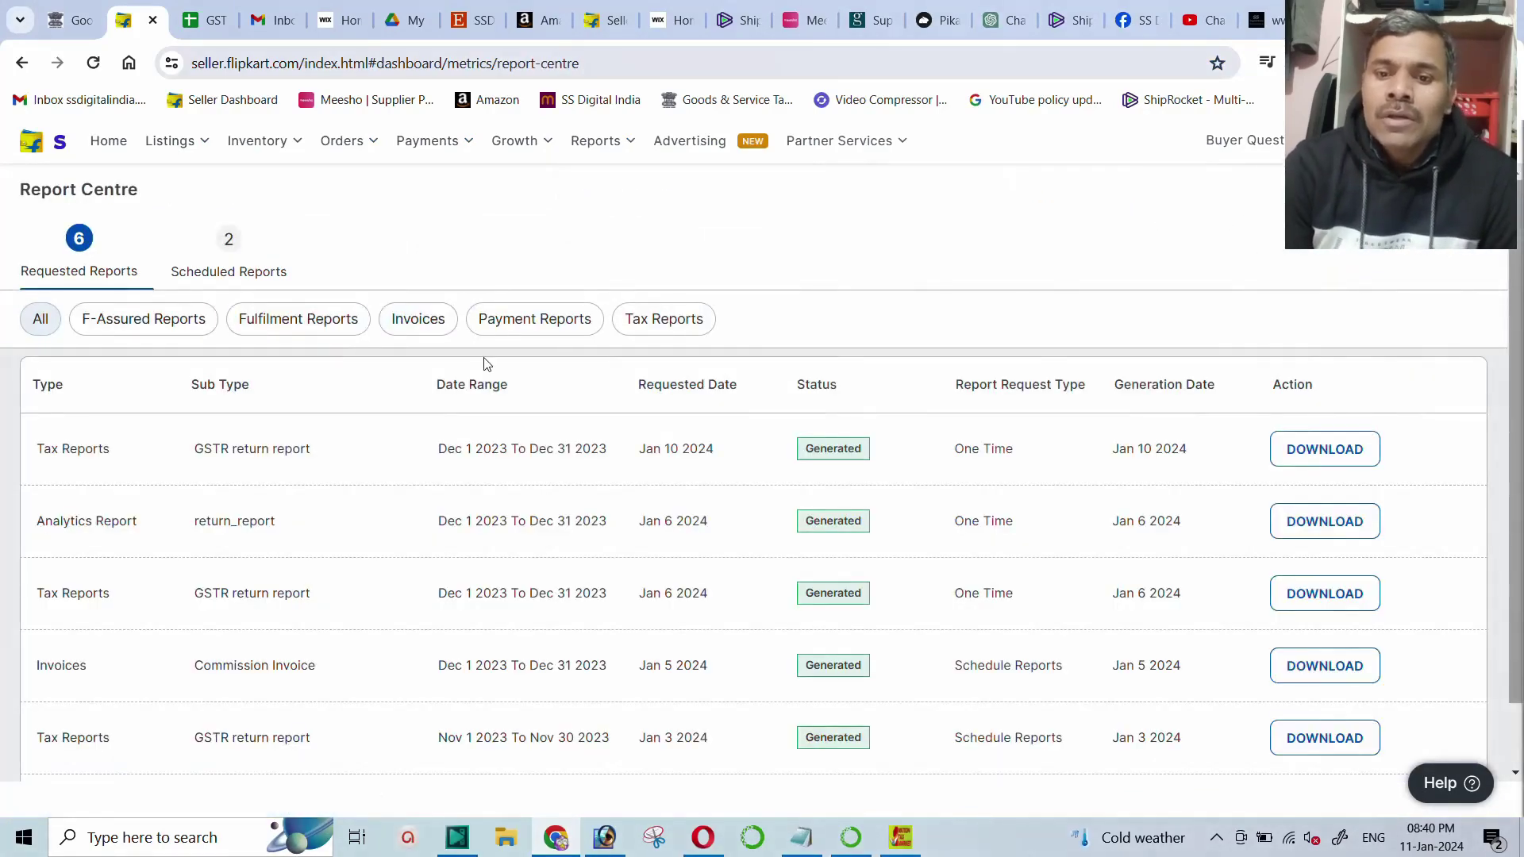
Download the Dec 1 to Dec 31 2023 GSTR return tax report requested on Jan 10 2024 and open it in Excel.
left_click(662, 323)
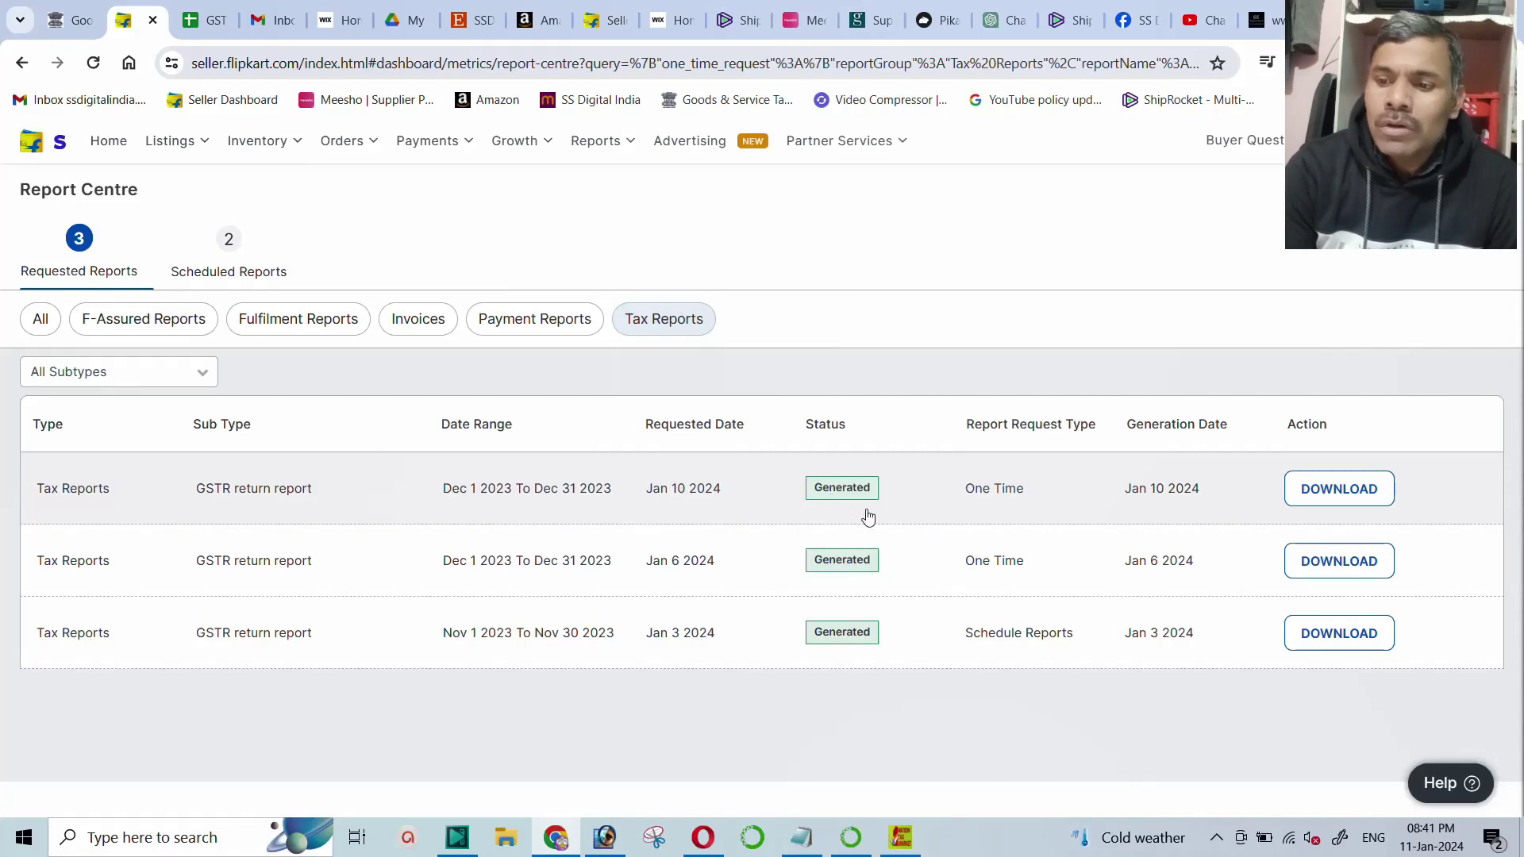
left_click(1334, 492)
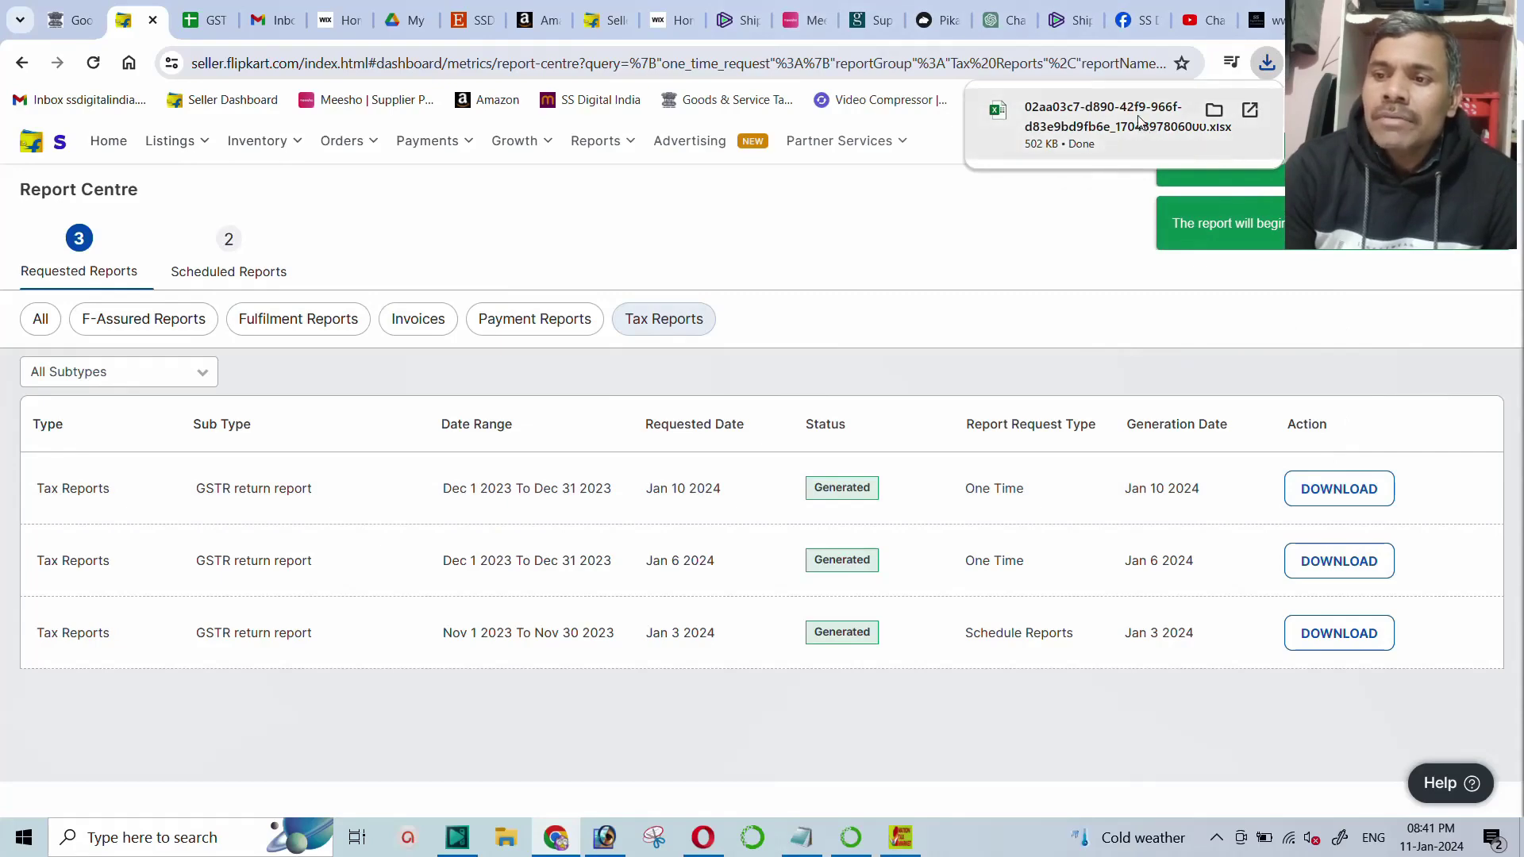
left_click(1212, 111)
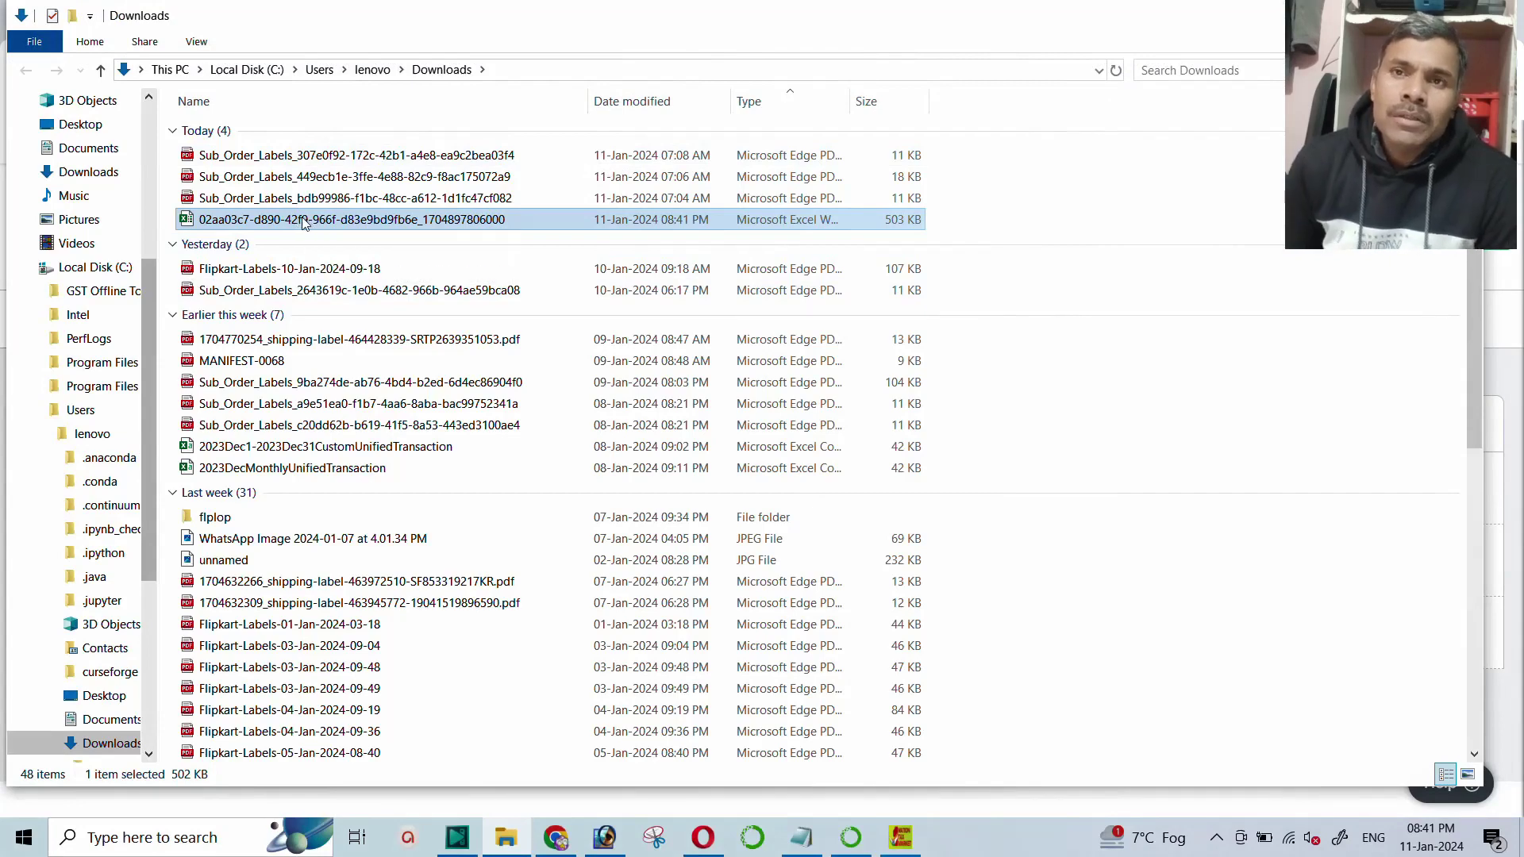
double_click(304, 223)
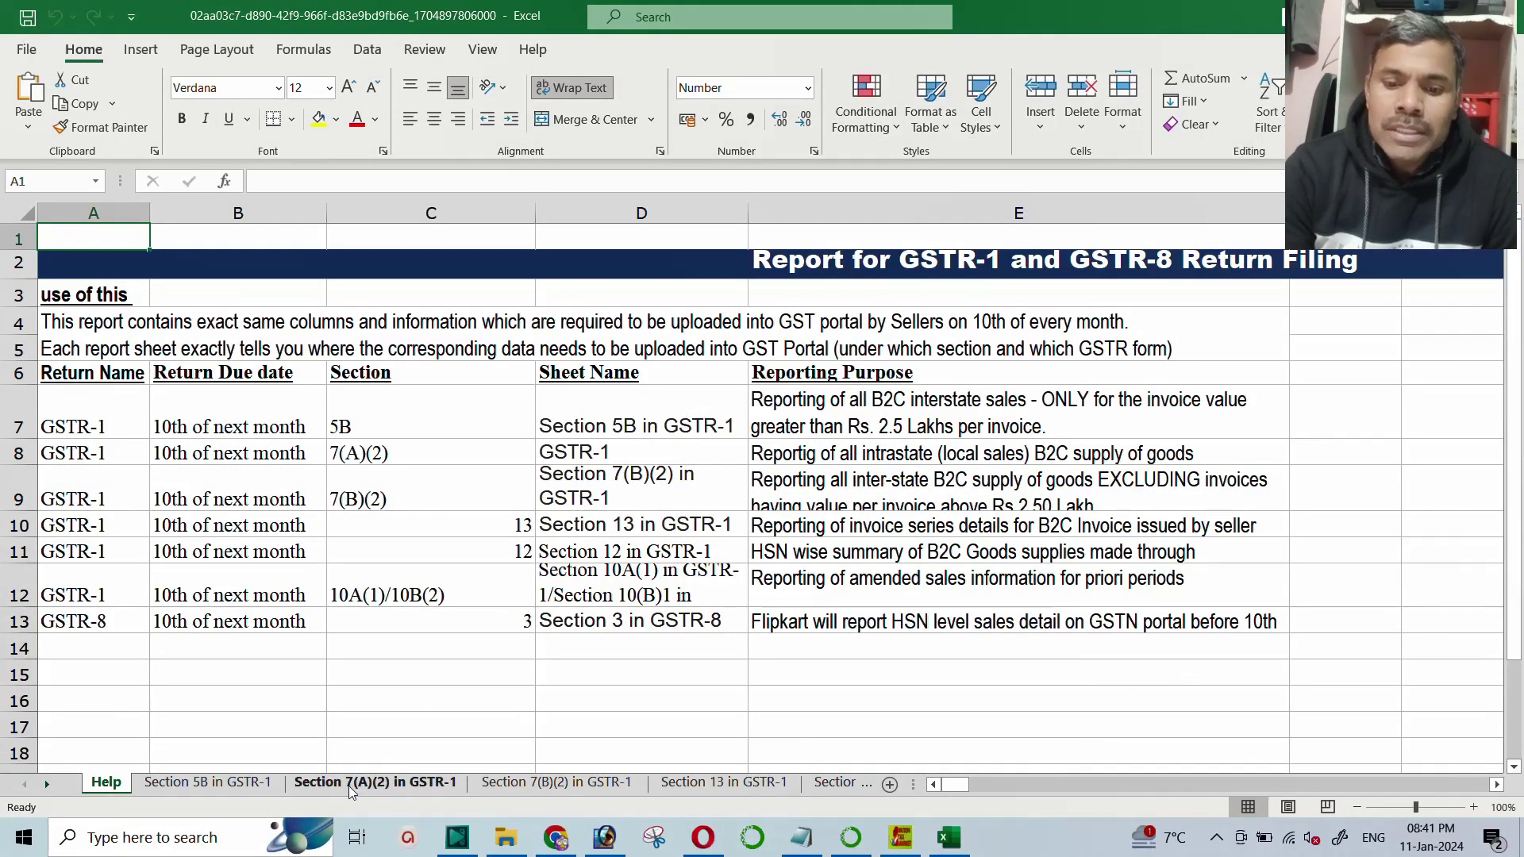
Fit all column widths and row heights to their contents on the Section 7(A)(2) in GSTR-1 sheet.
left_click(419, 785)
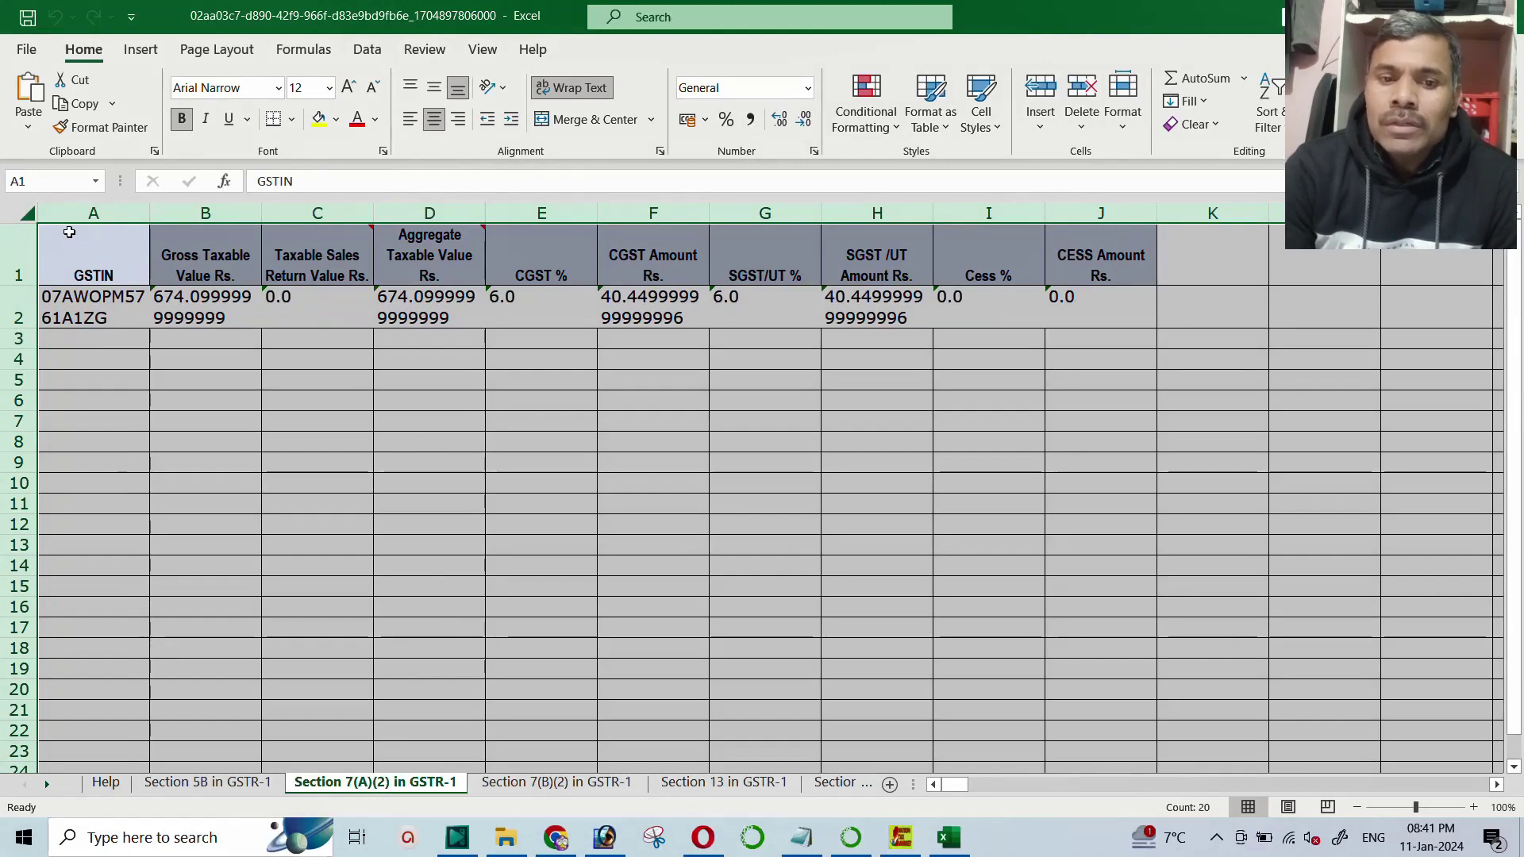
left_click_drag(150, 213, 275, 211)
double_click(19, 328)
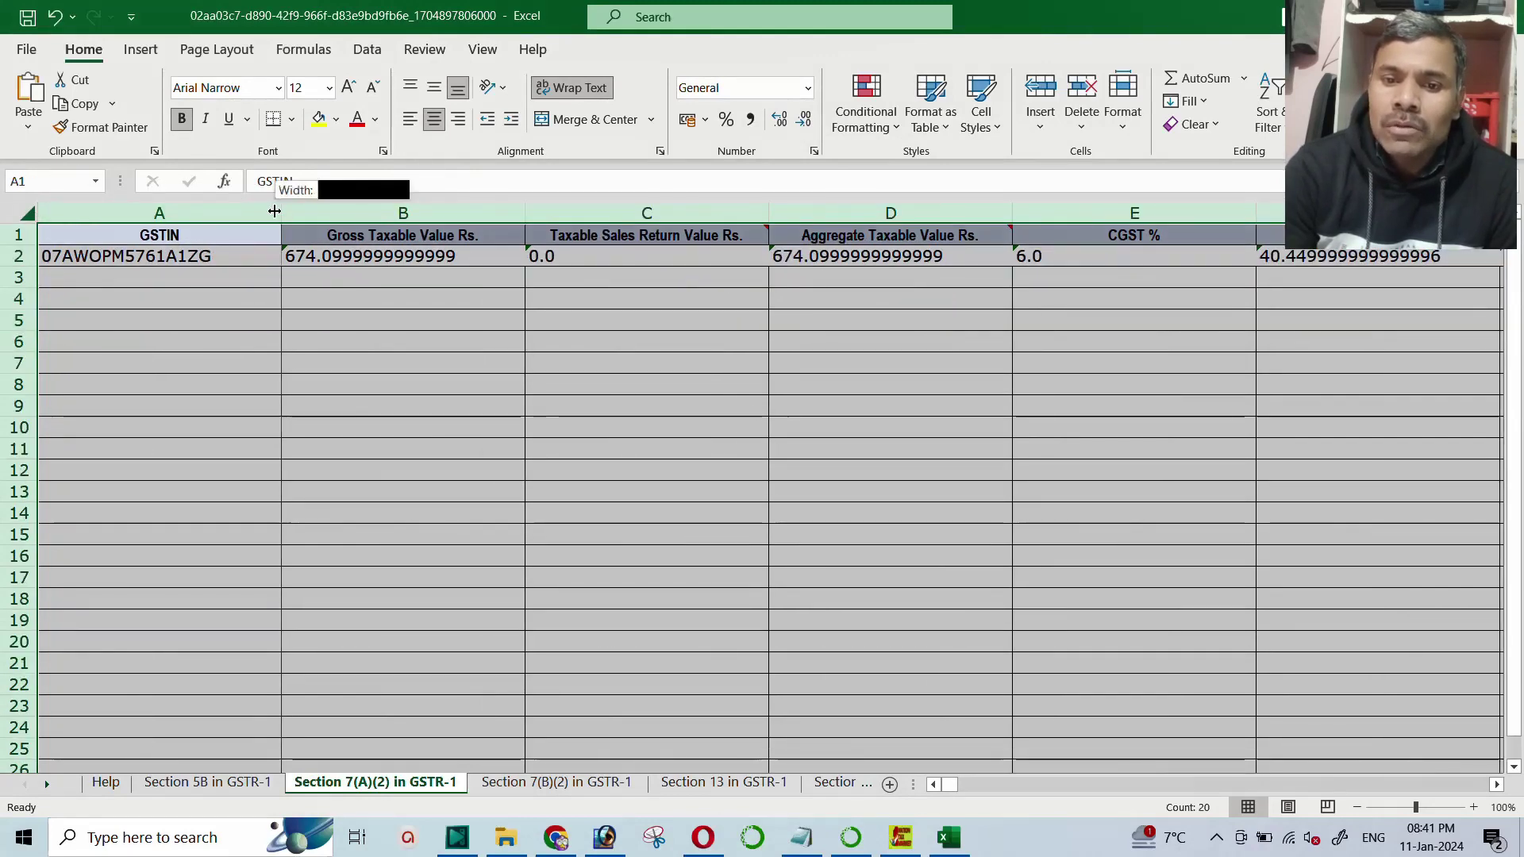
double_click(274, 211)
left_click(485, 298)
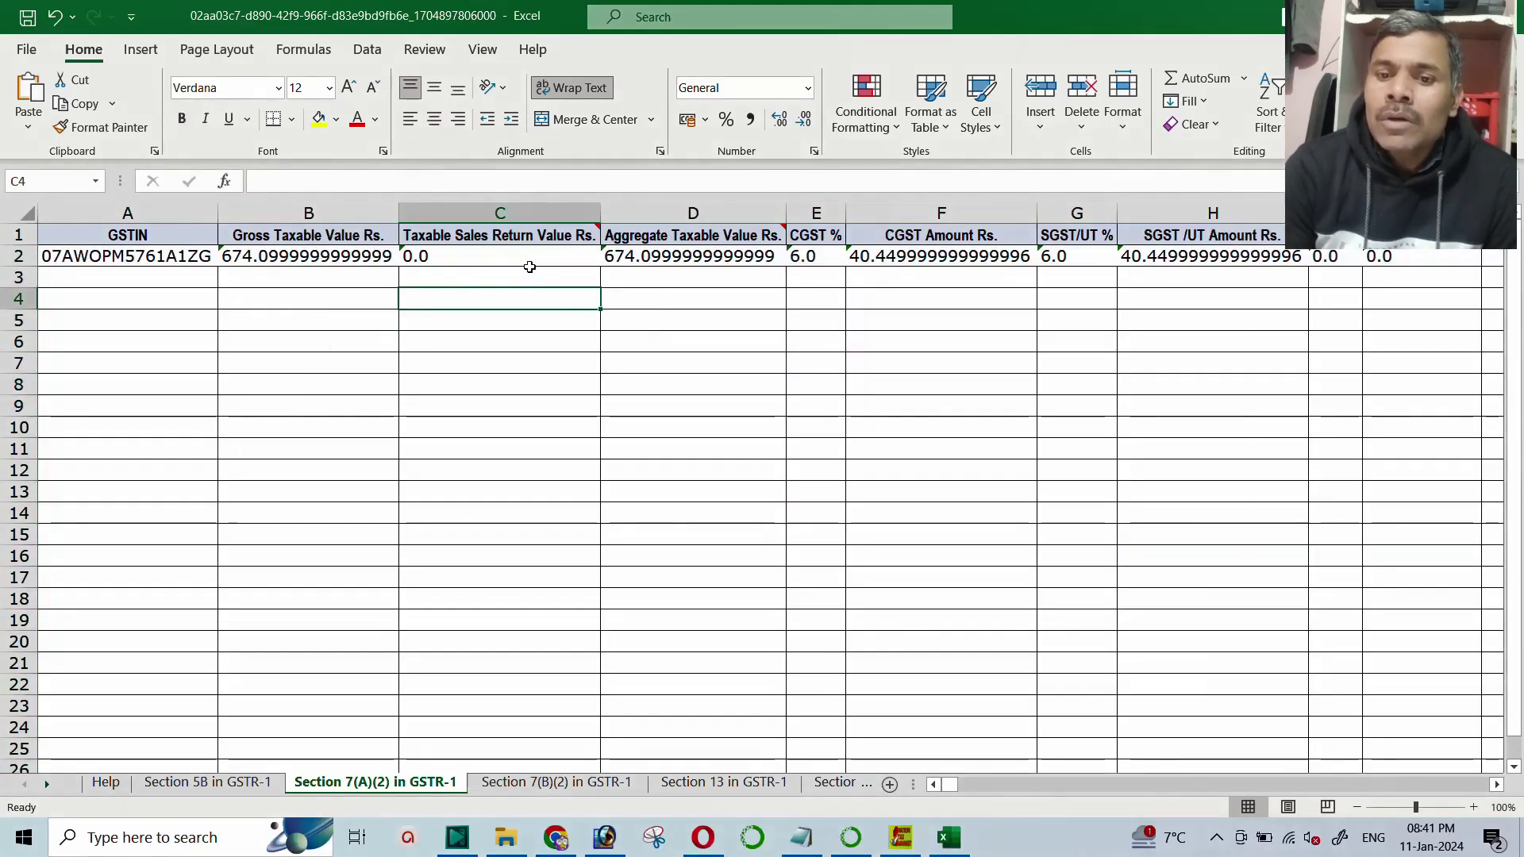
Examine the GSTIN, Gross Taxable Value and Taxable Sales Return Value in row 2 of the Section 7(A)(2) sheet.
left_click(500, 255)
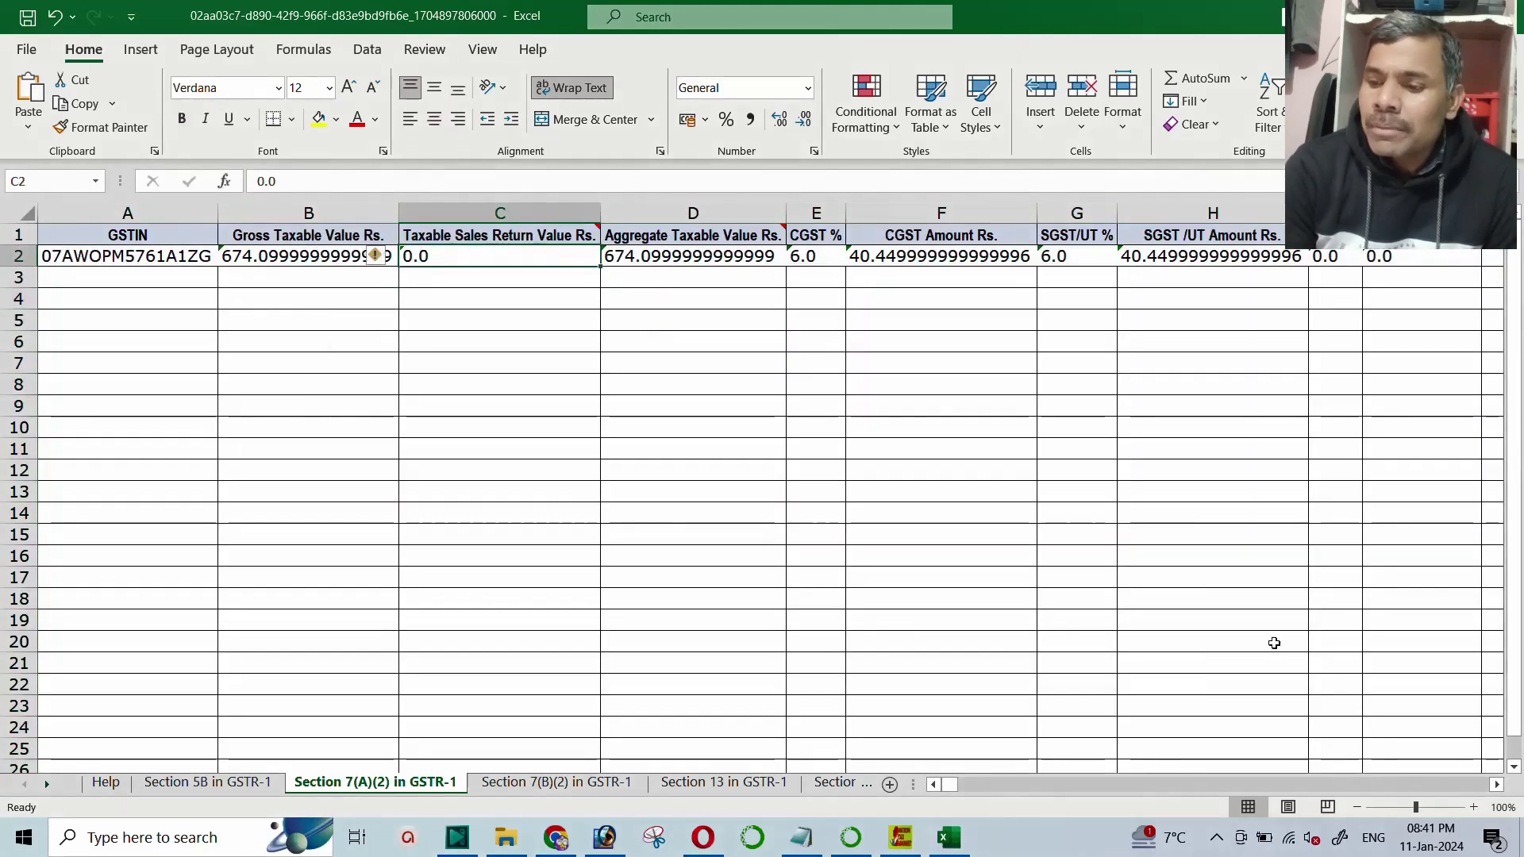
left_click(1473, 807)
left_click(1472, 807)
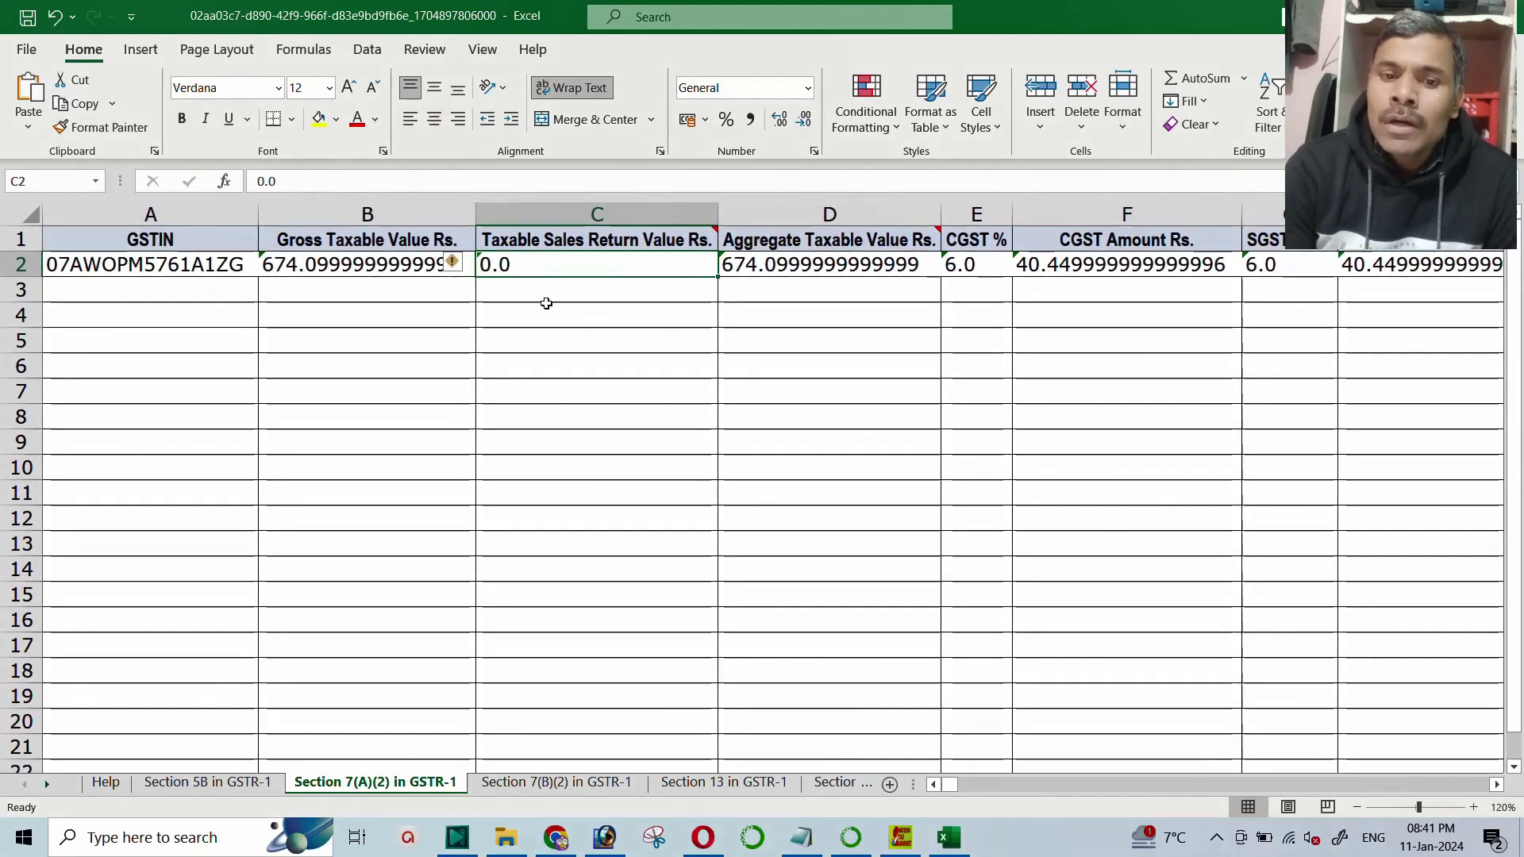
left_click(183, 263)
left_click(349, 266)
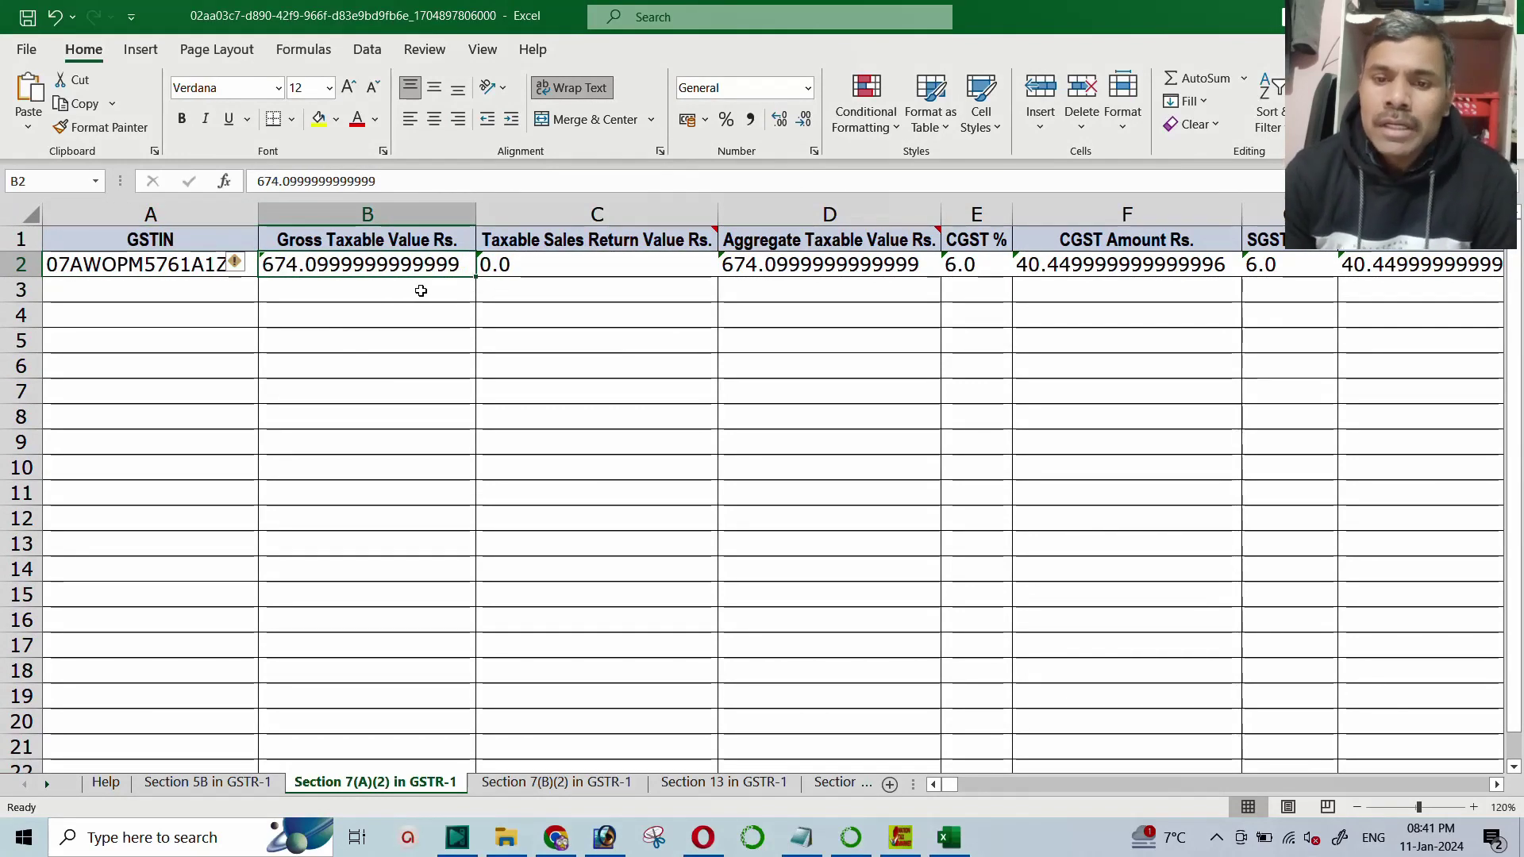
left_click(593, 265)
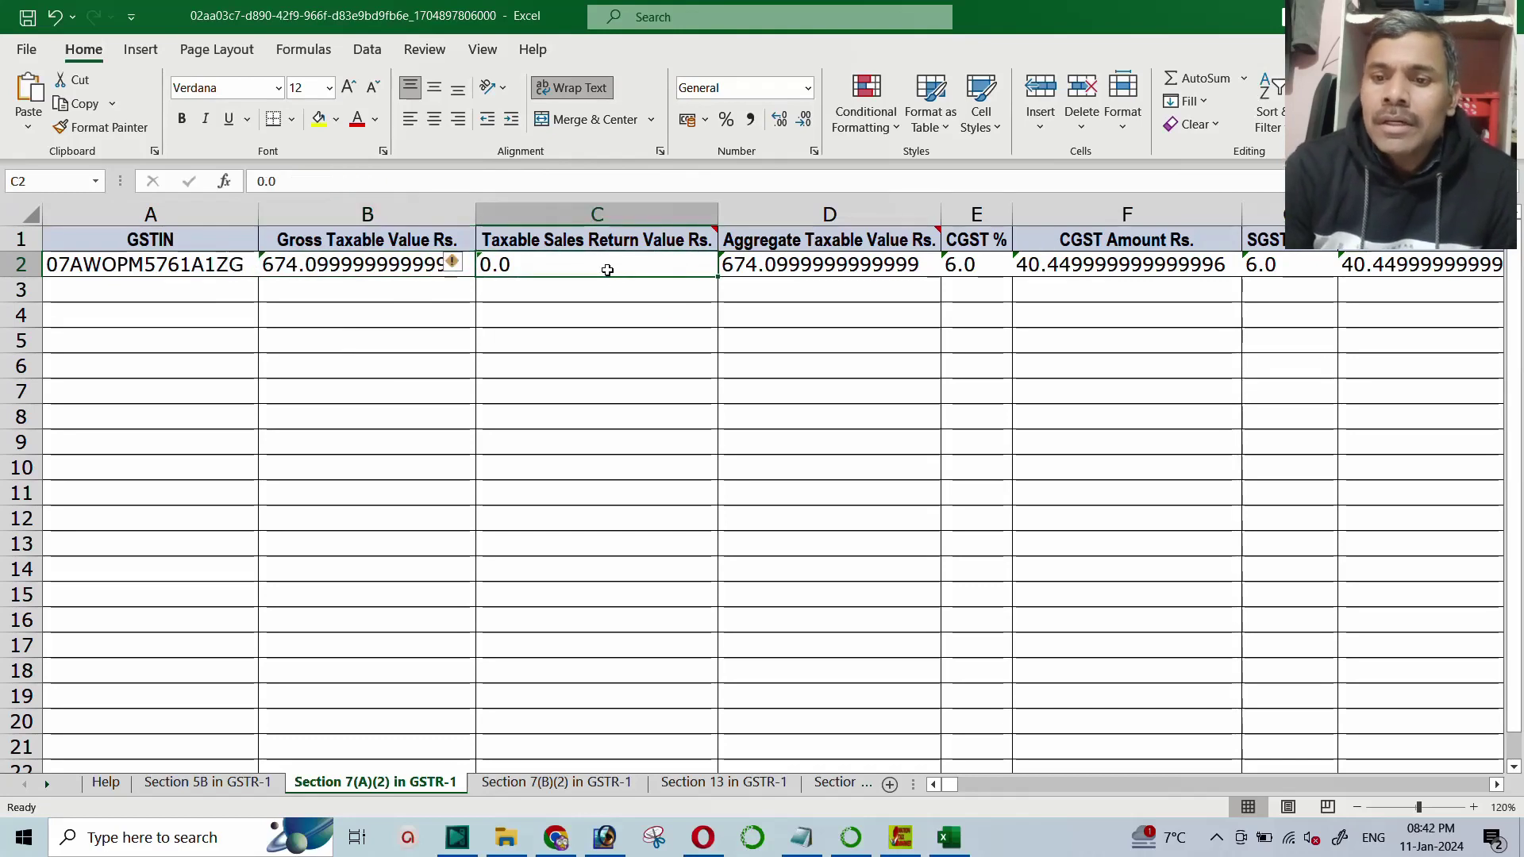
Convert the Aggregate Taxable Value in cell D2, stored as text, to a number.
left_click(797, 268)
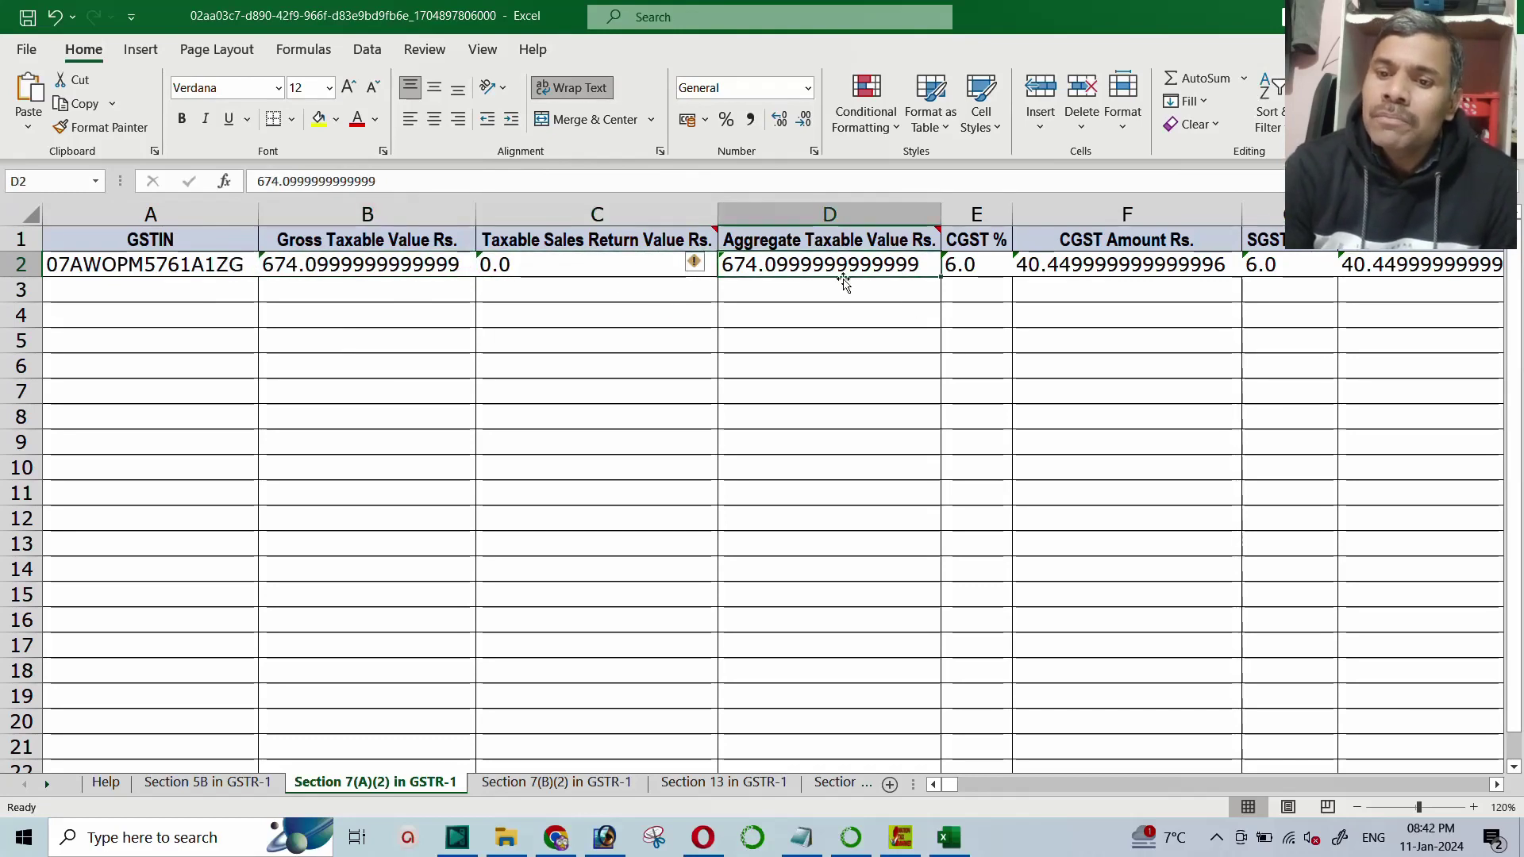
left_click(697, 266)
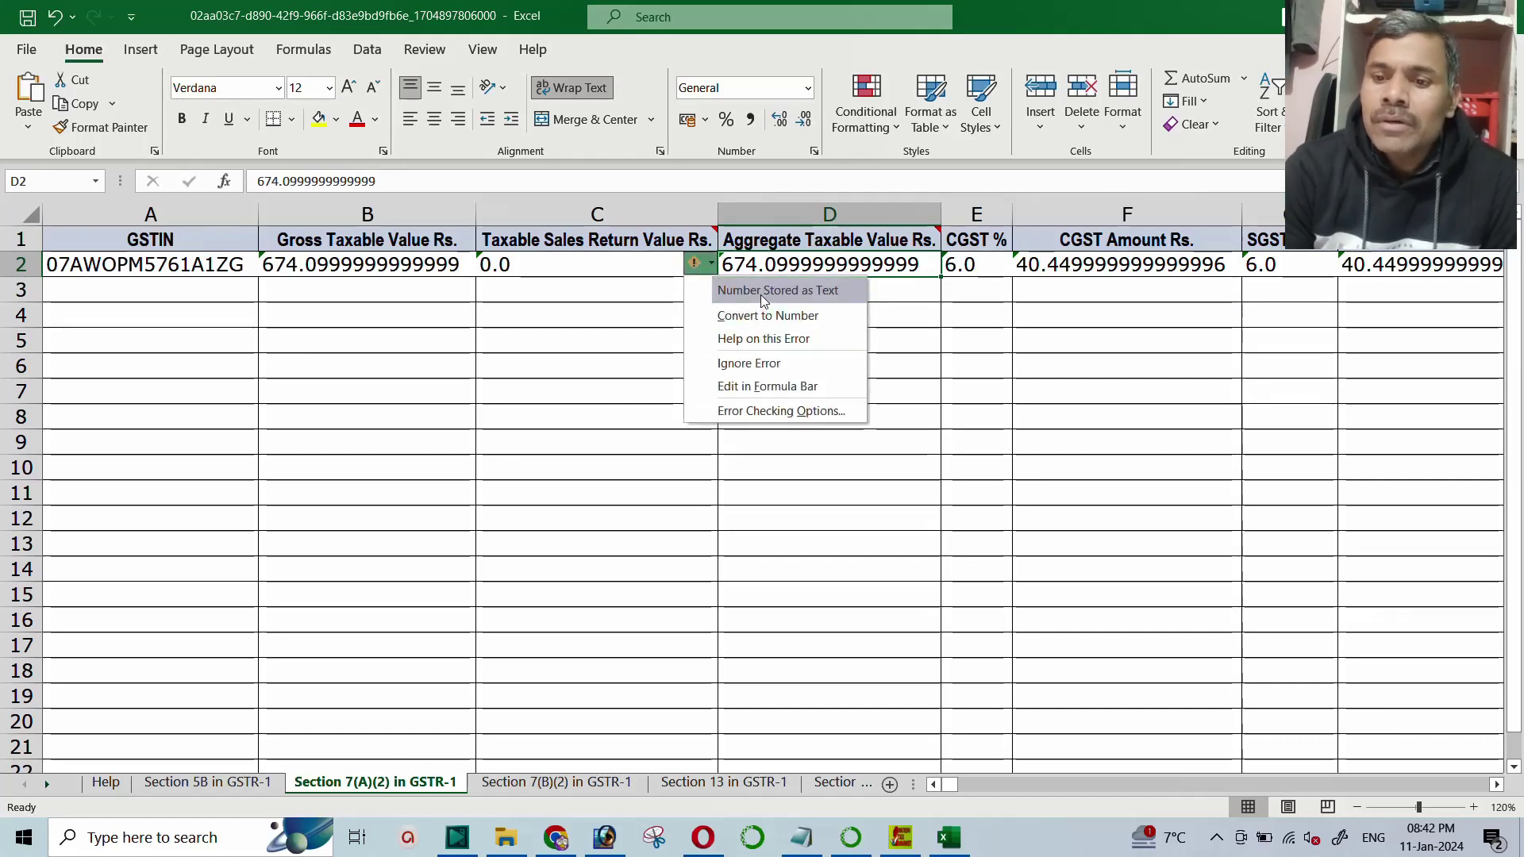
left_click(758, 316)
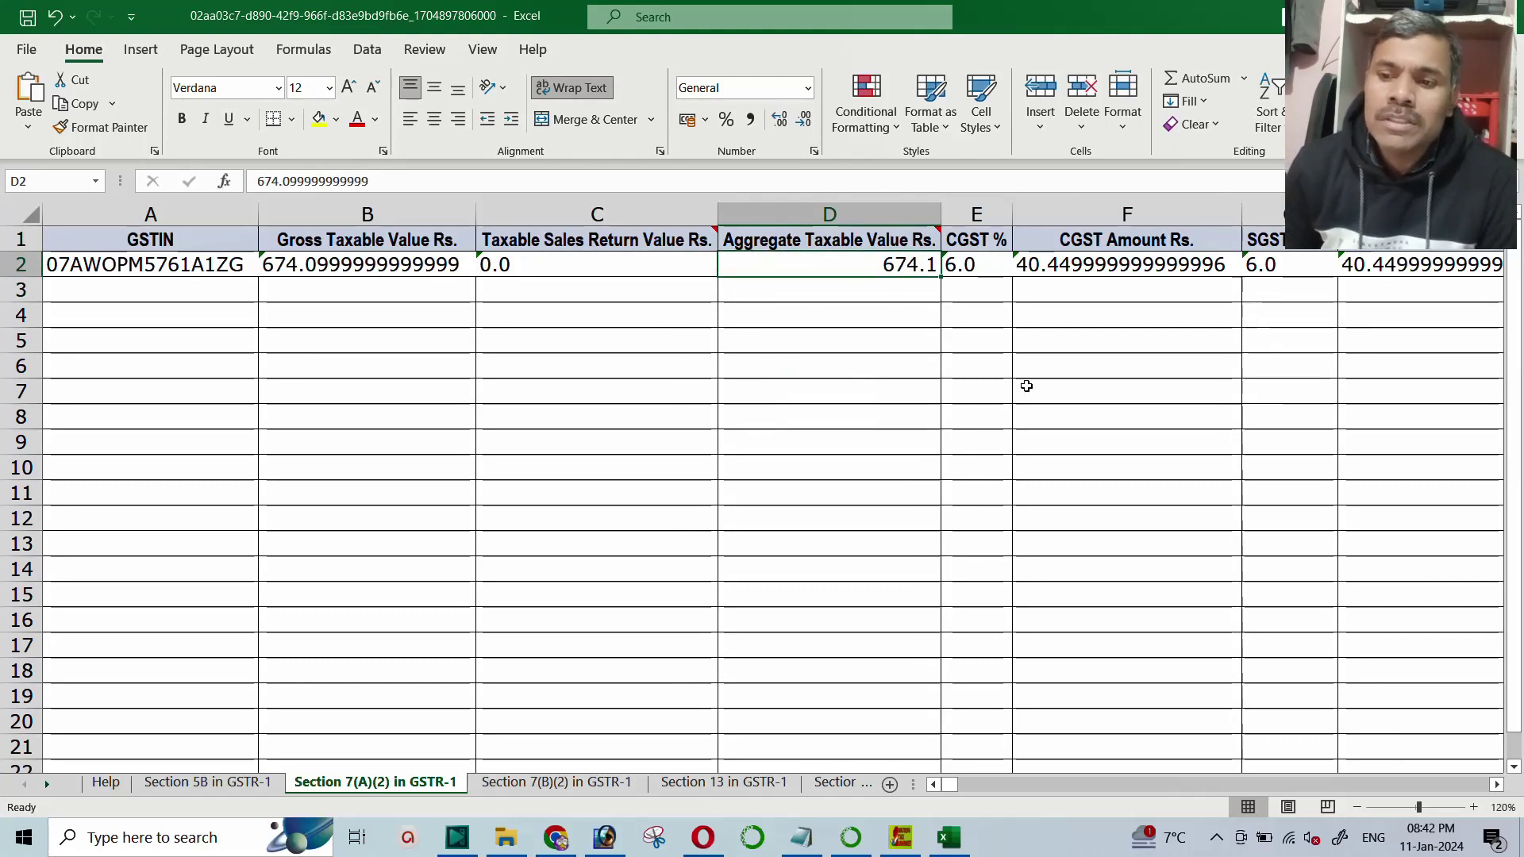
Check the CGST and SGST/UT percentages in row 2 alongside the Aggregate Taxable Value.
left_click(969, 268)
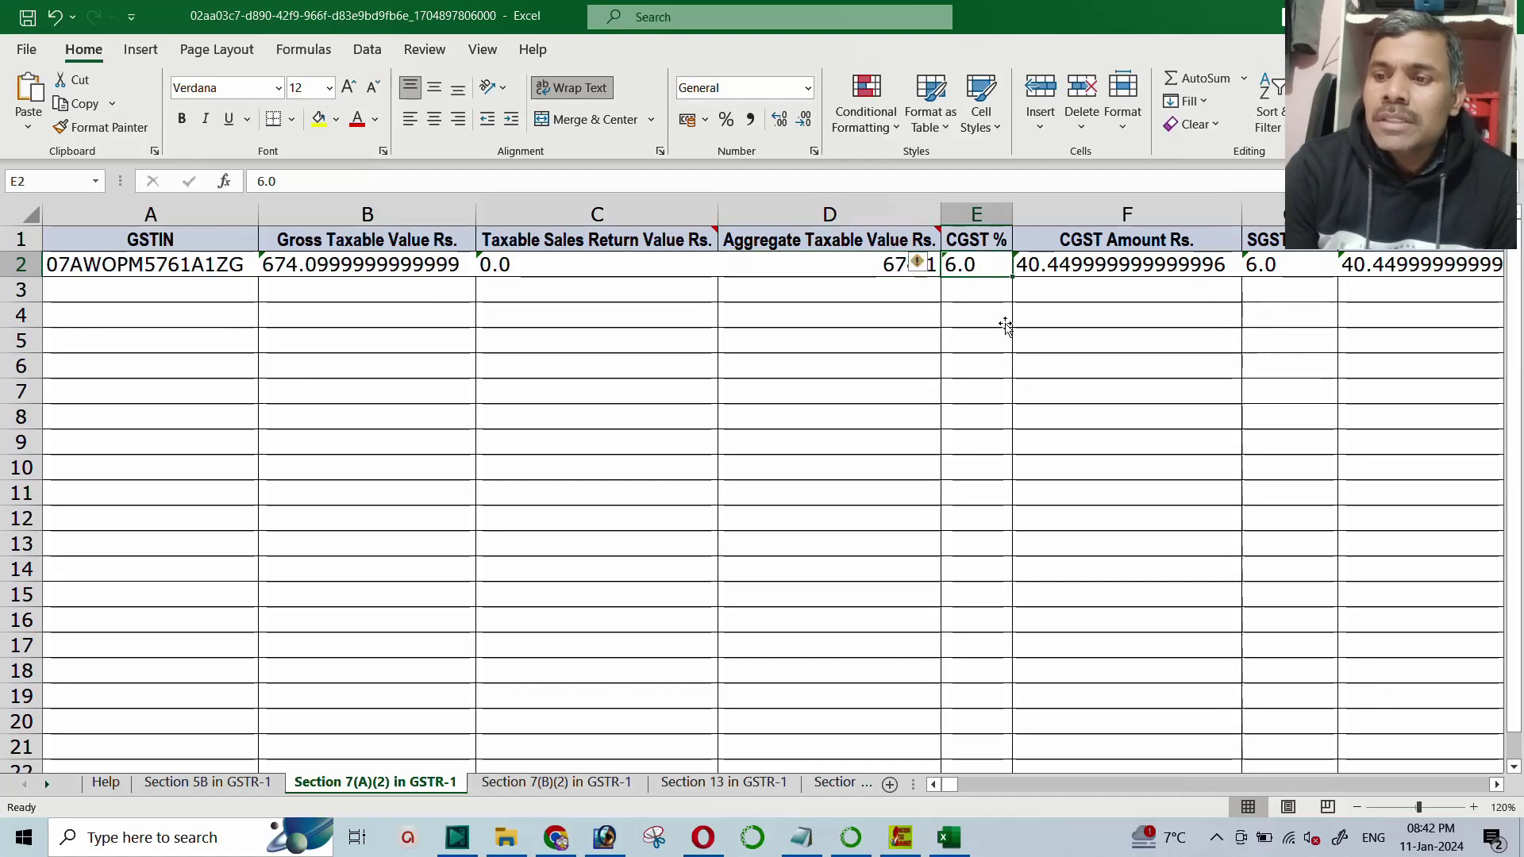
left_click(1279, 266)
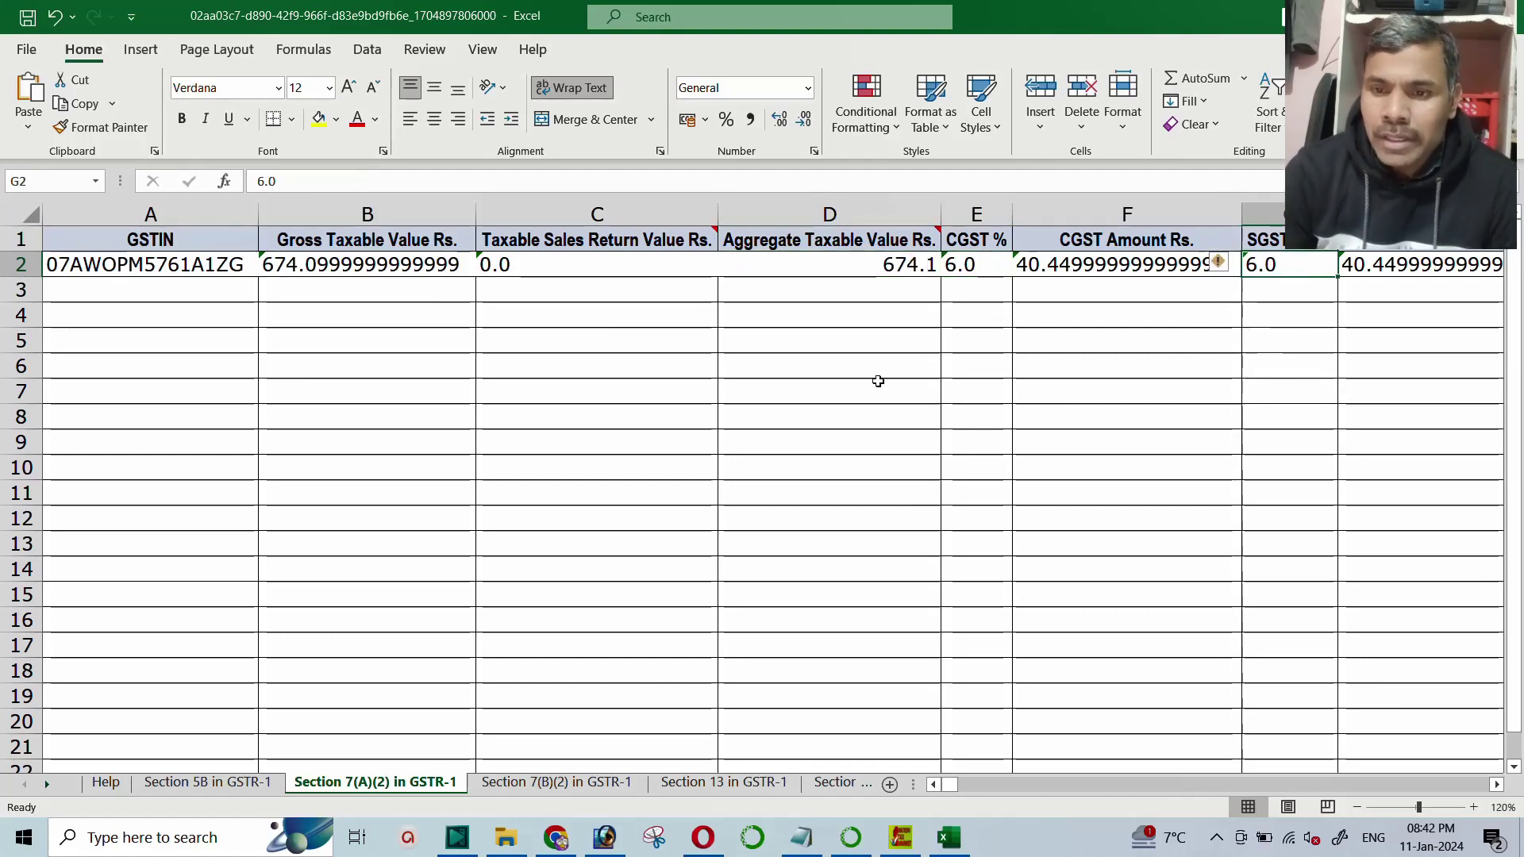
left_click(843, 270)
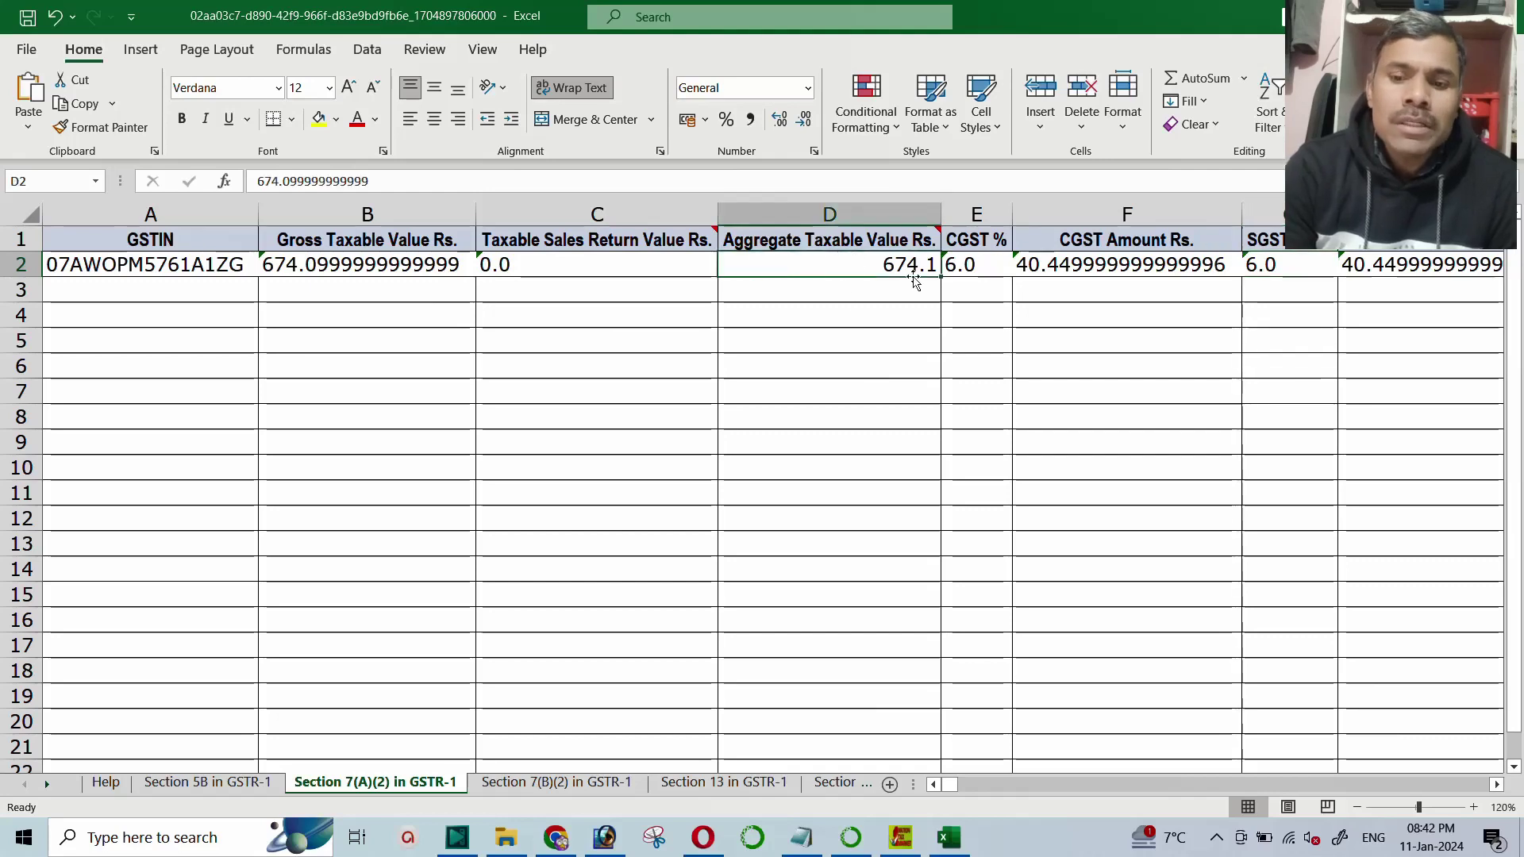
mouse_move(894, 253)
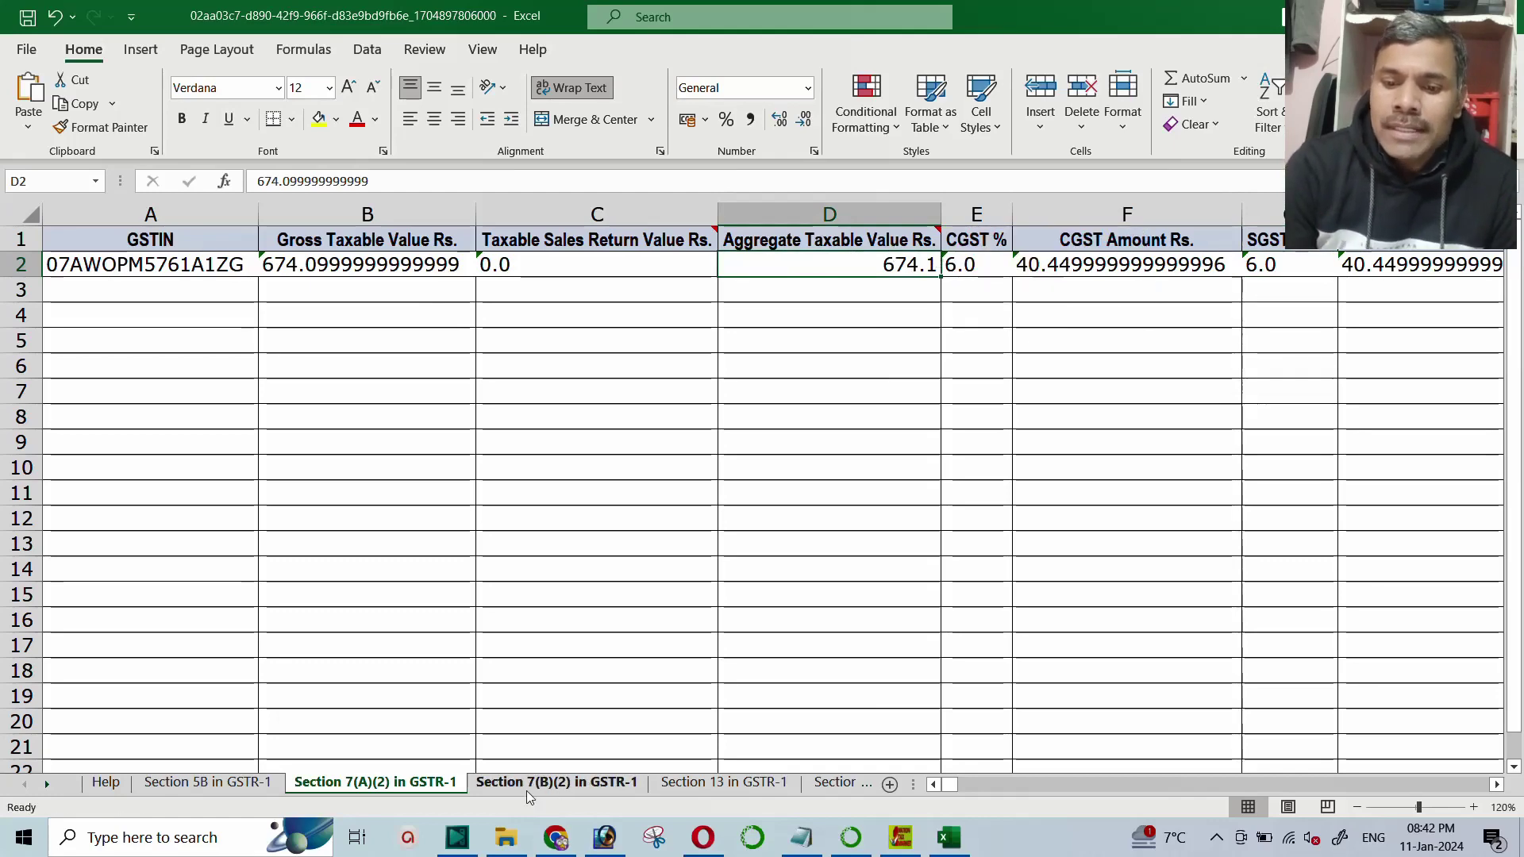
Fit all column widths and row heights to their contents on the Section 7(B)(2) in GSTR-1 sheet.
left_click(581, 784)
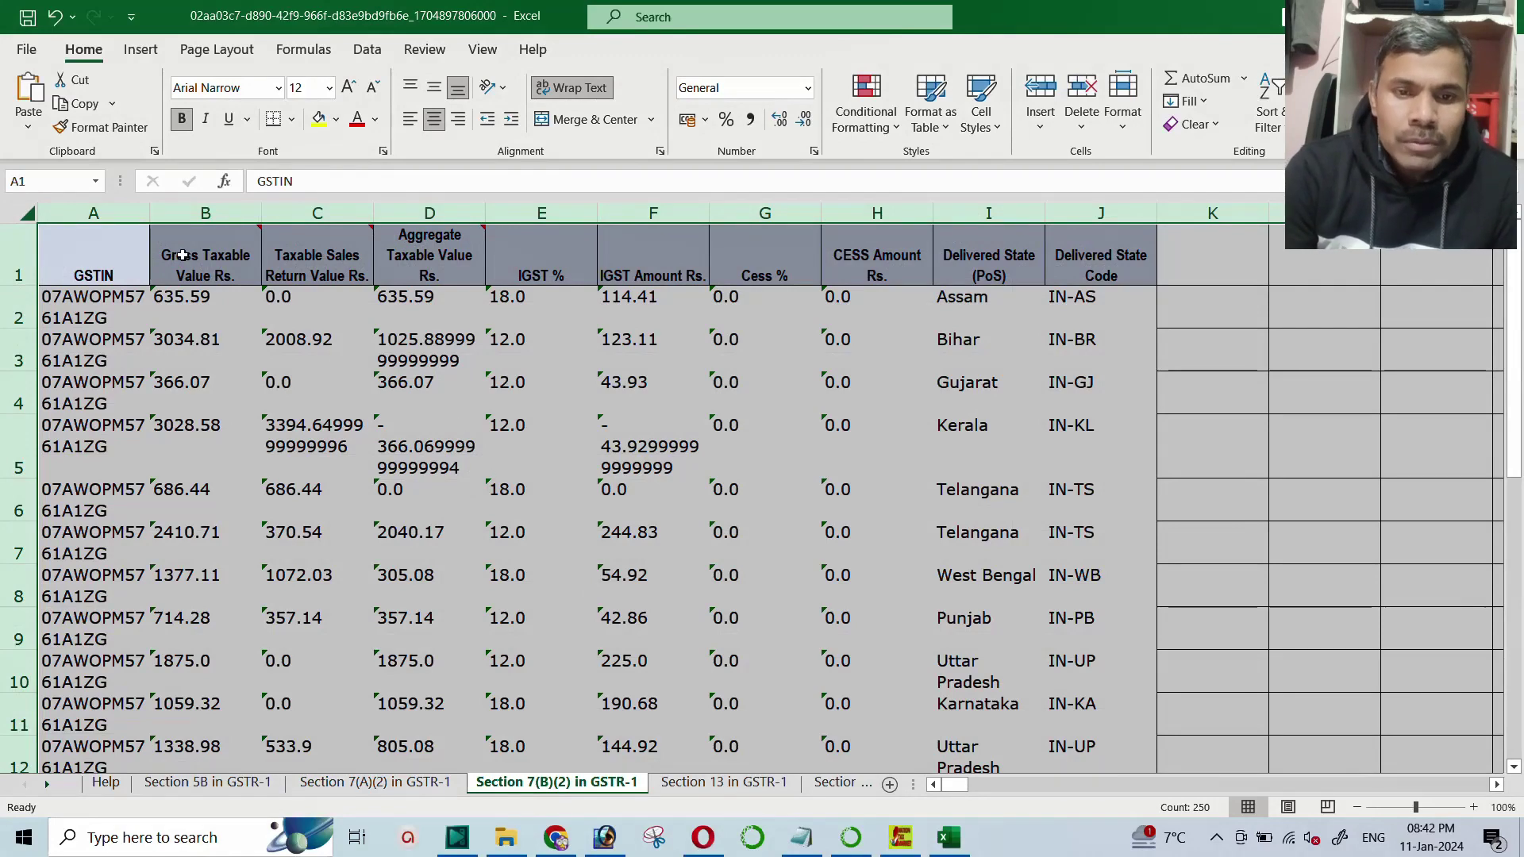
left_click_drag(150, 213, 312, 213)
left_click_drag(31, 286, 32, 245)
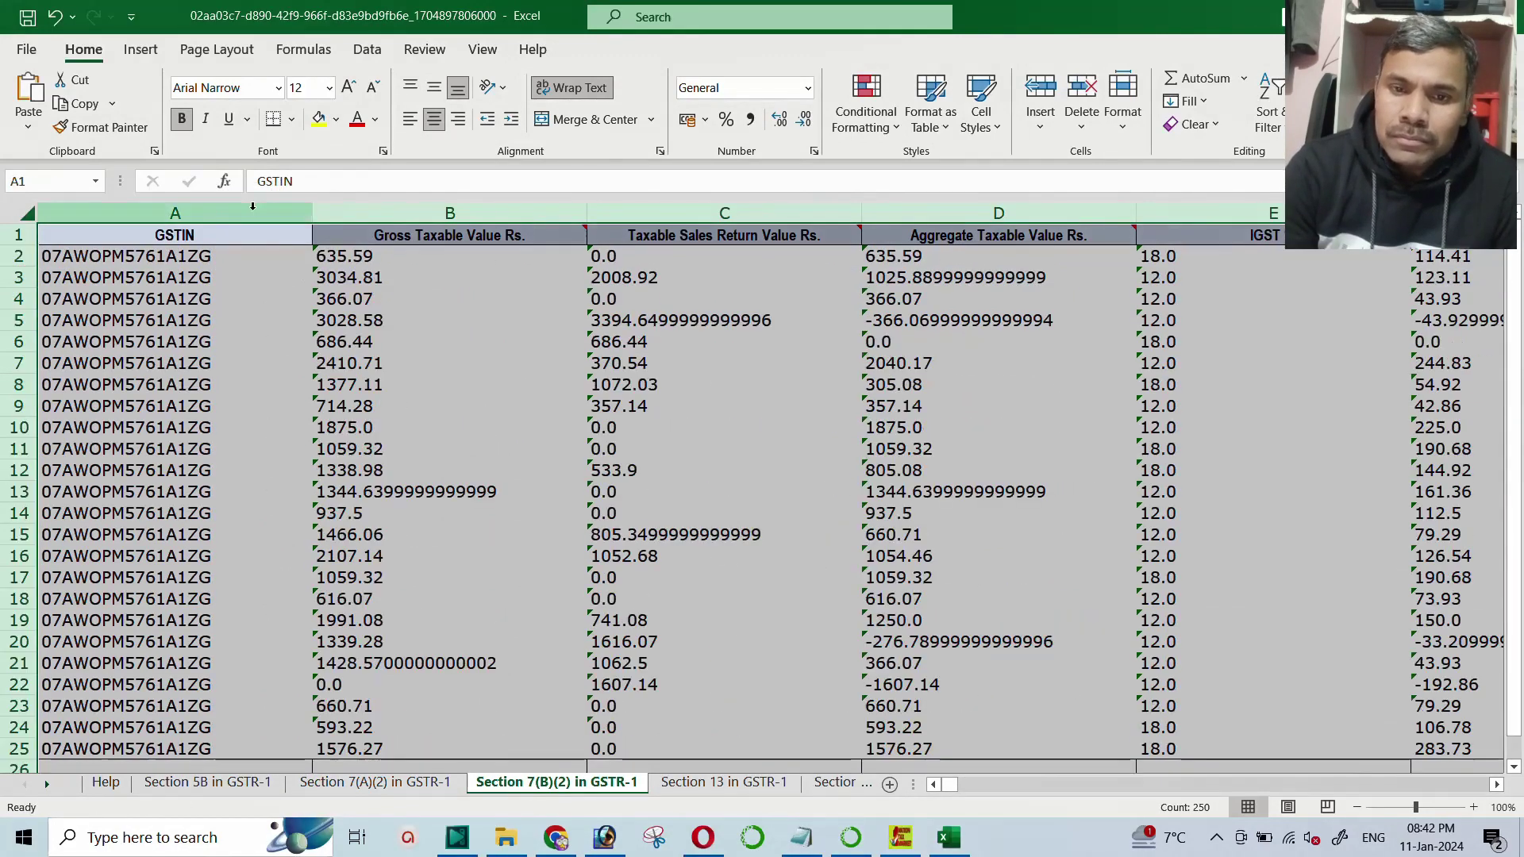
double_click(309, 212)
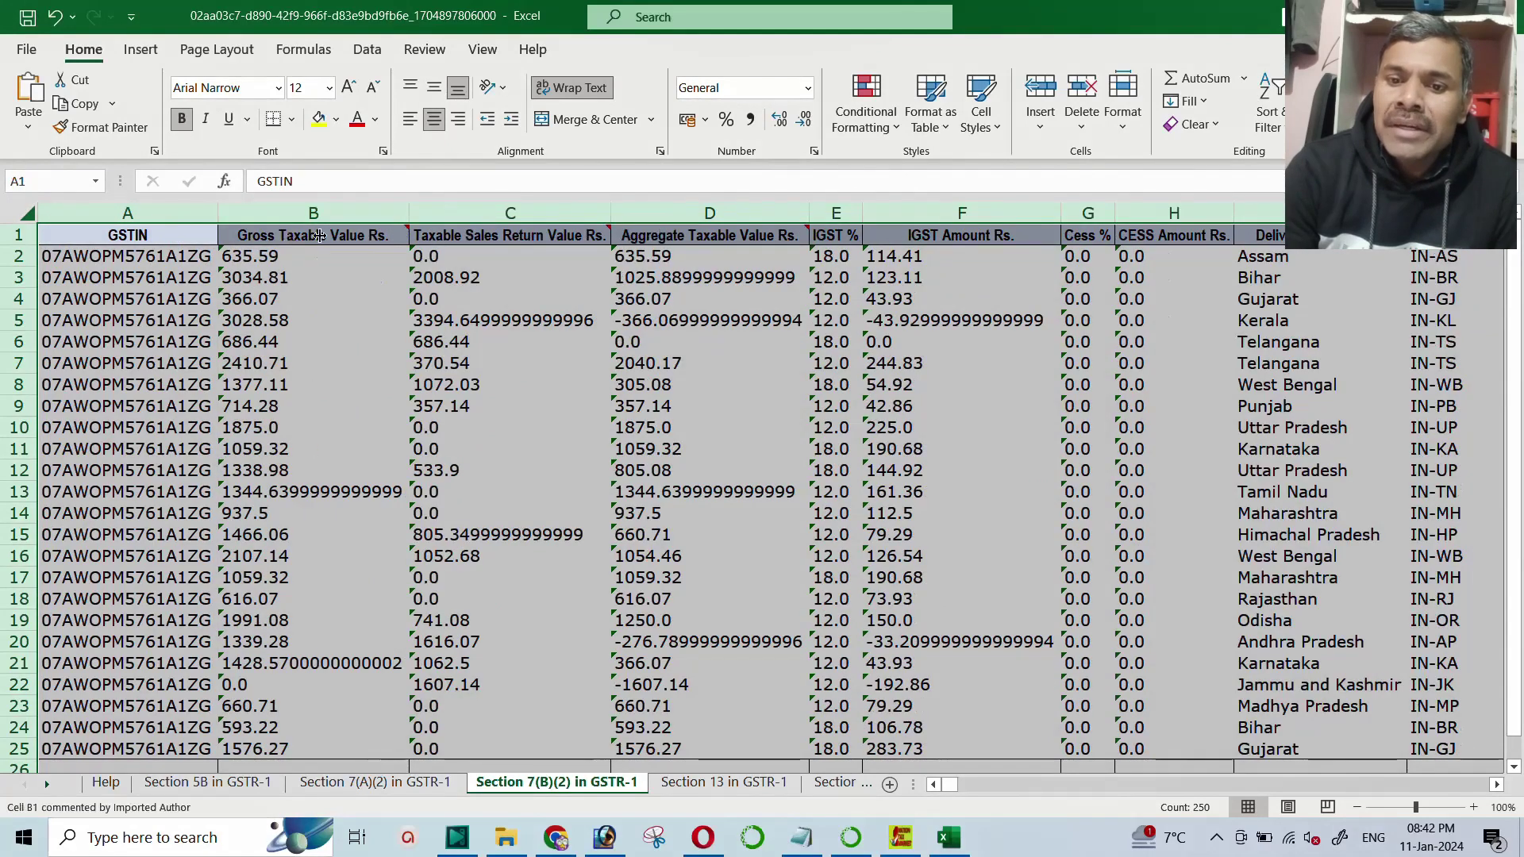
left_click(325, 299)
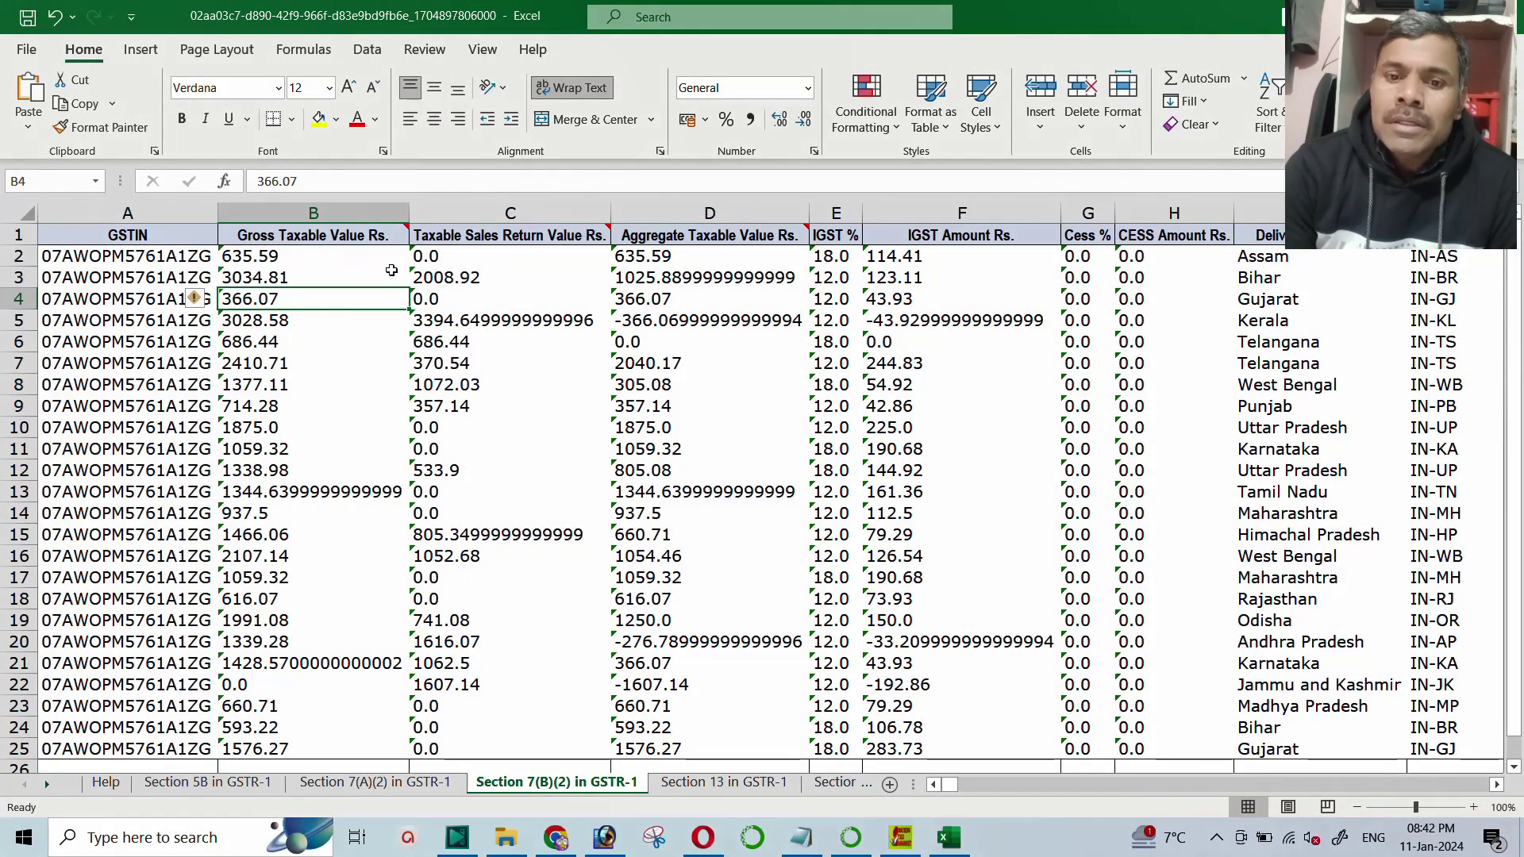
Review the Gross Taxable Value, Taxable Sales Return Value and Aggregate Taxable Value columns on the Section 7(B)(2) sheet.
left_click(313, 213)
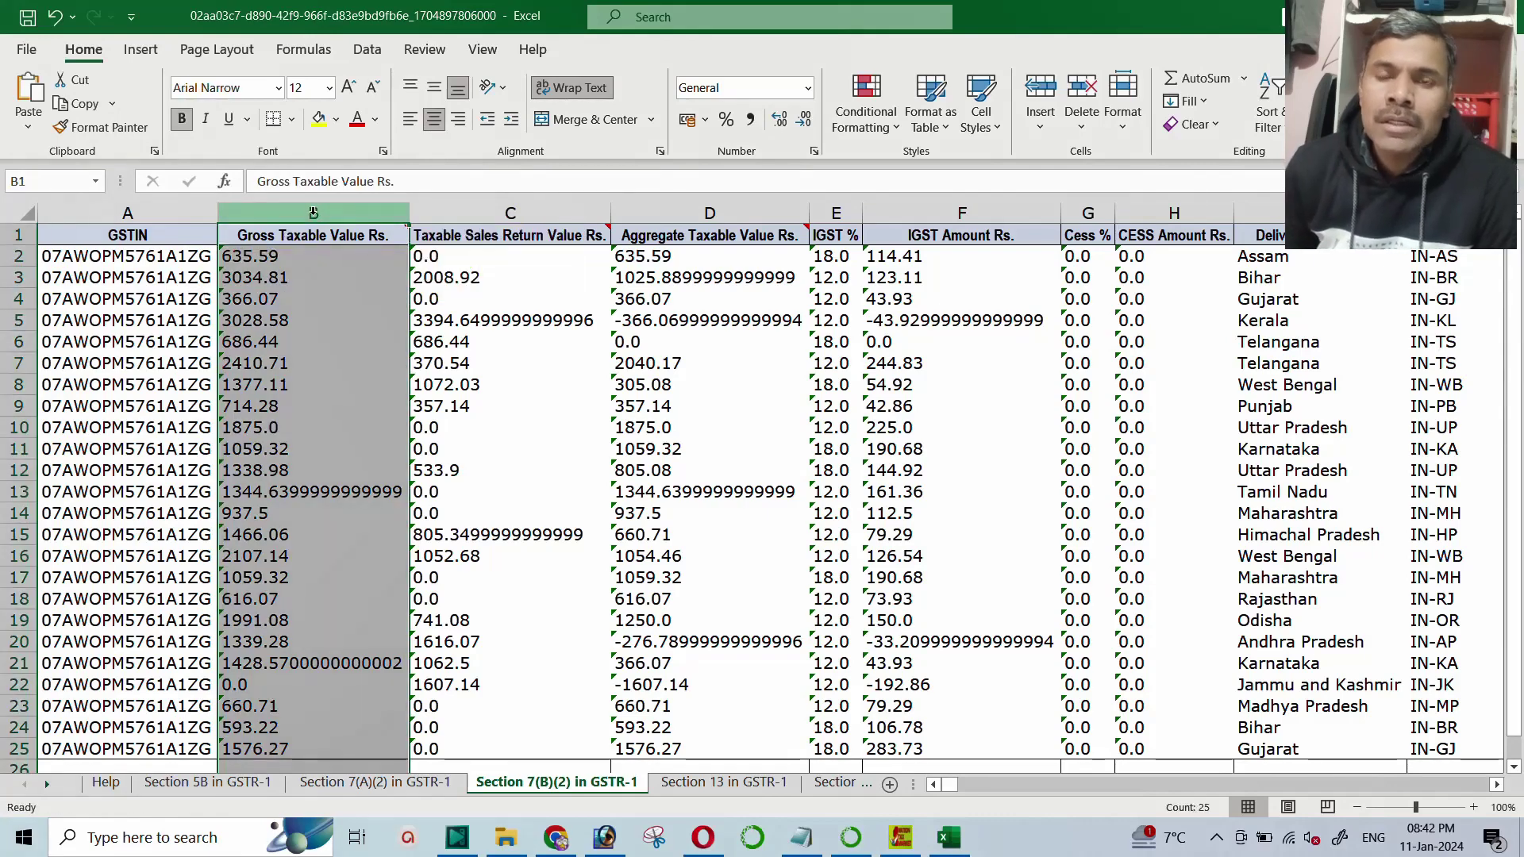
left_click(482, 211)
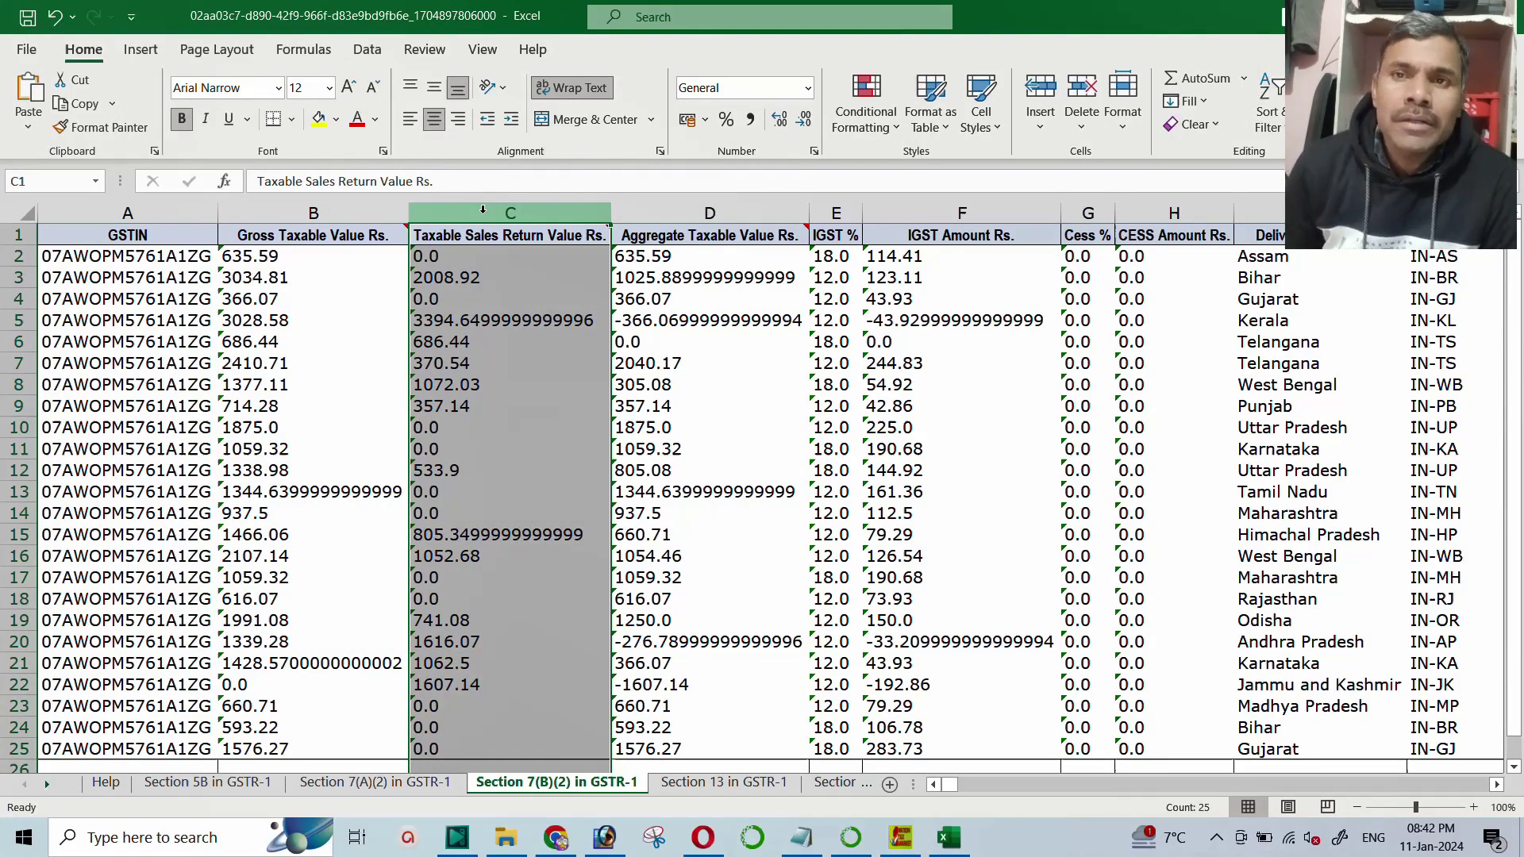
left_click(709, 213)
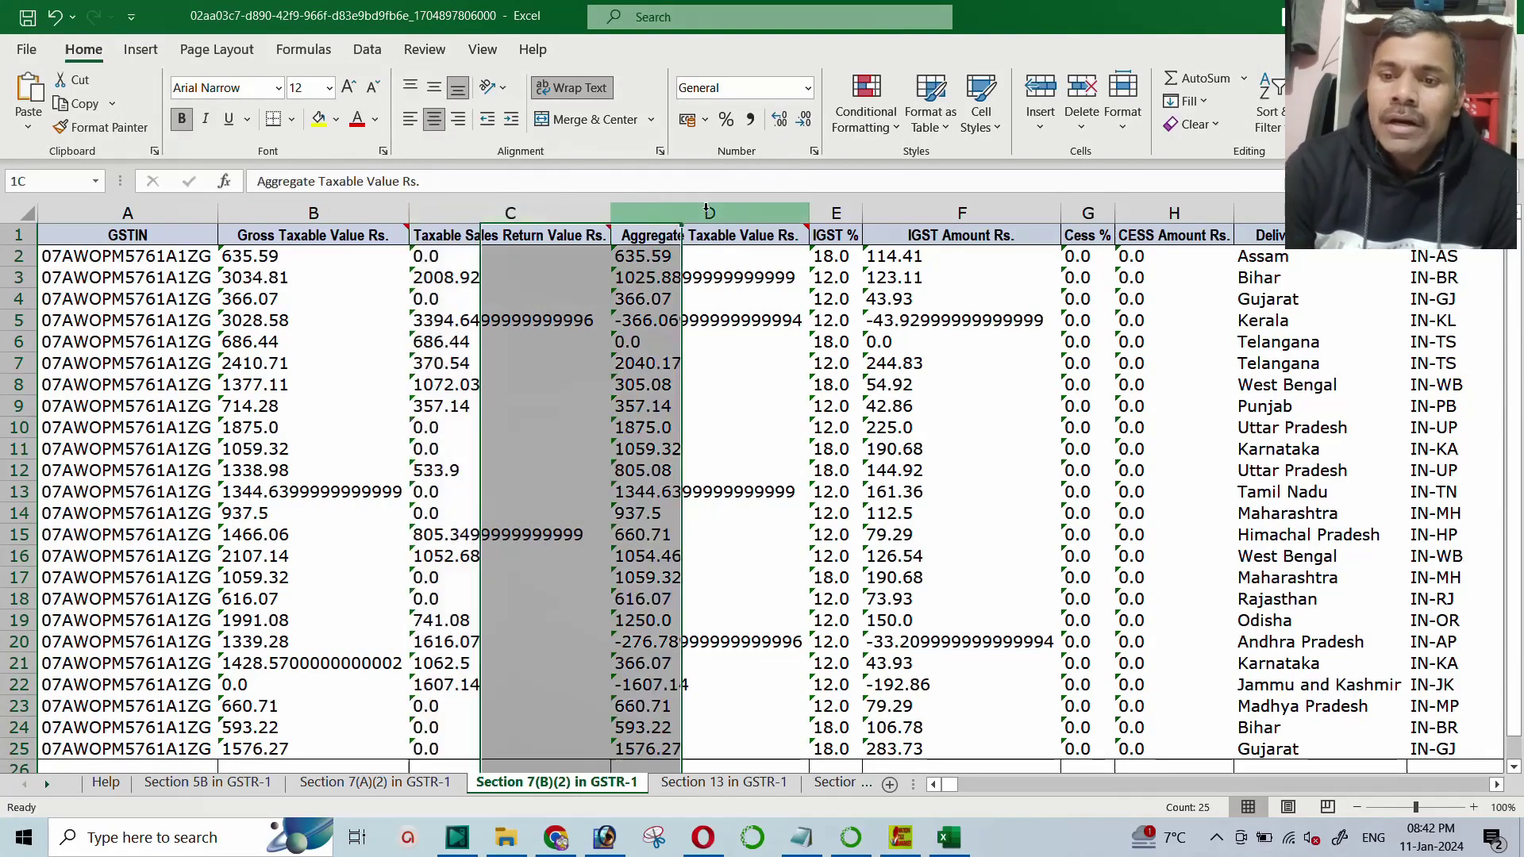
Fill the Aggregate Taxable Value column with the standard light green colour.
left_click(337, 119)
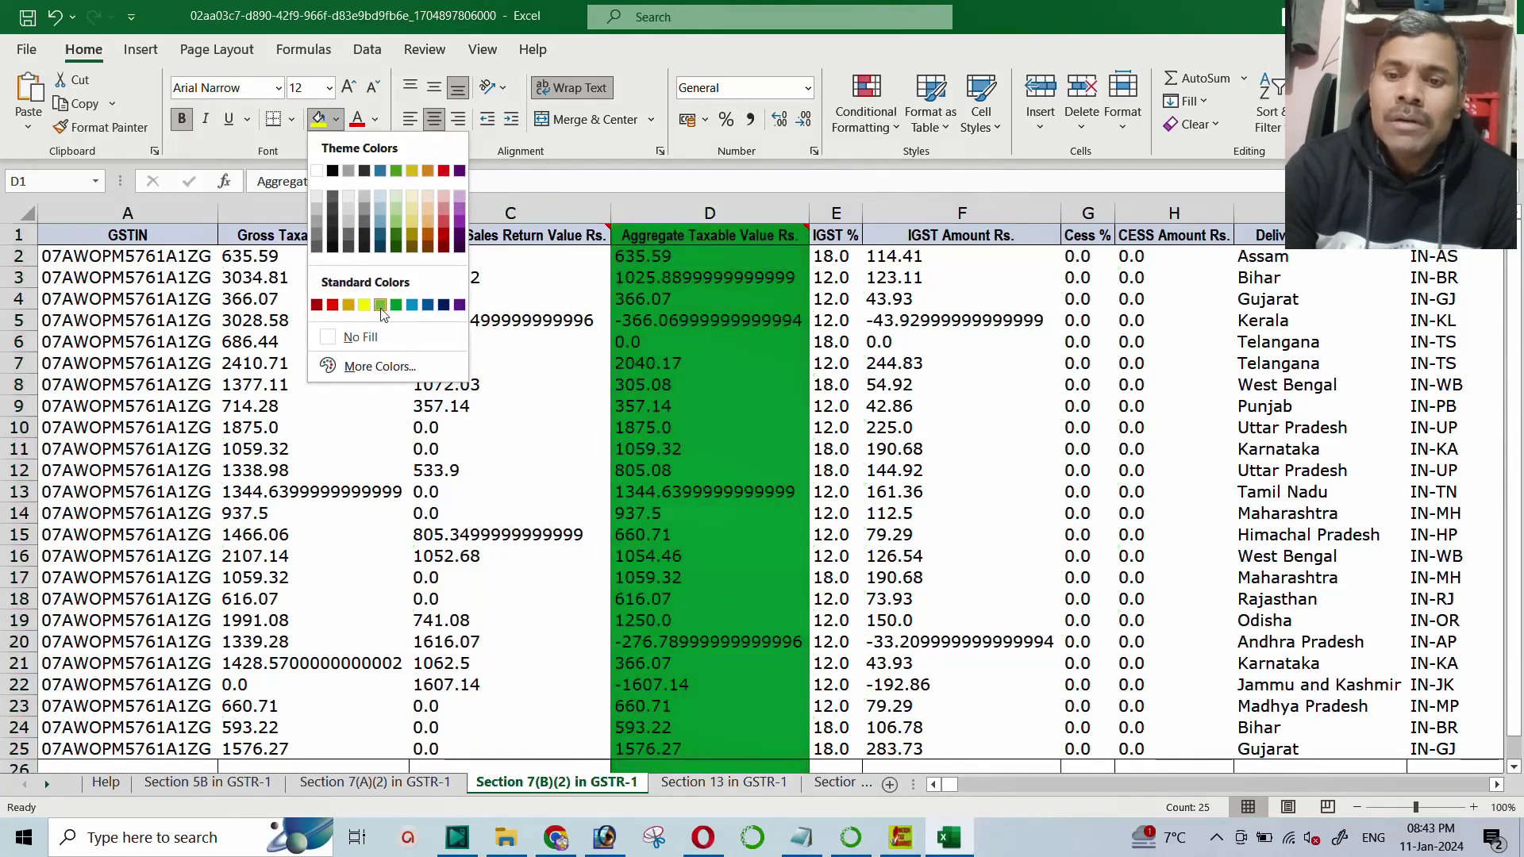
left_click(381, 305)
left_click(688, 279)
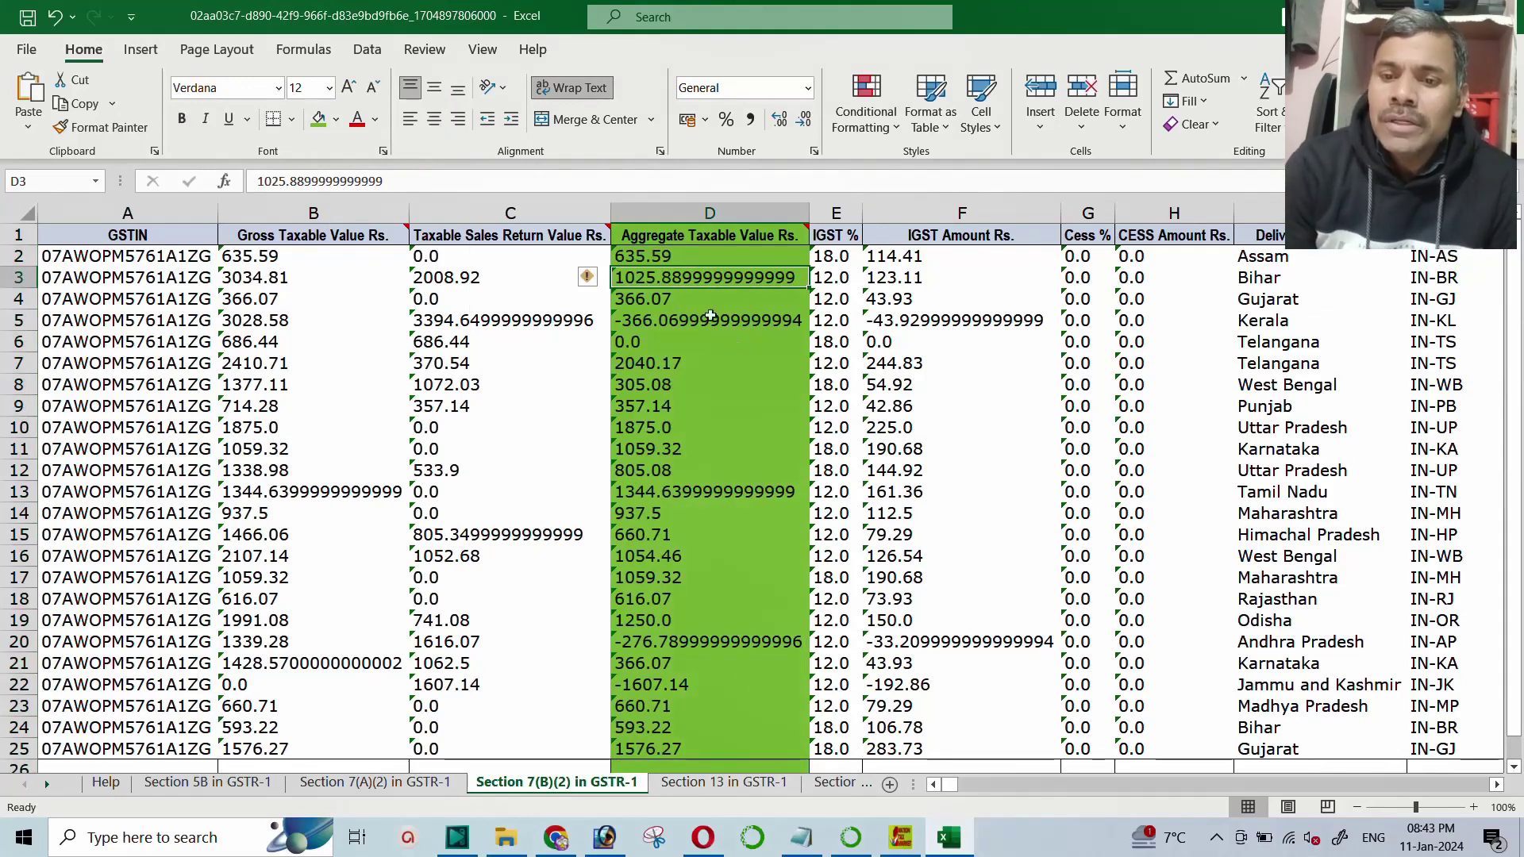
Convert the Aggregate Taxable Values in D2:D25, stored as text, to numbers.
left_click(673, 260)
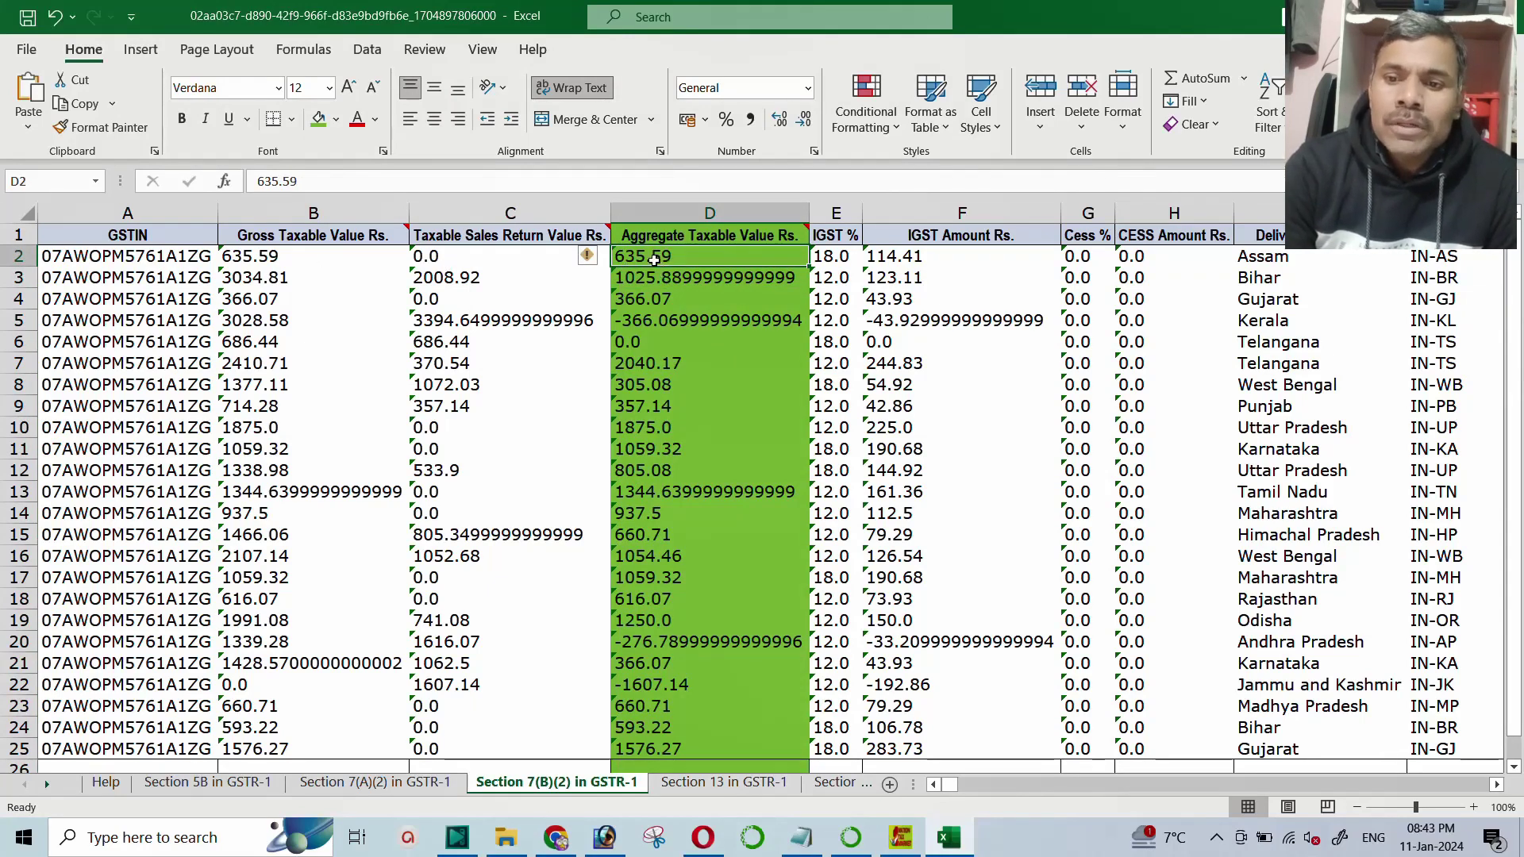
mouse_move(653, 258)
left_mouse_down()
mouse_move(681, 800)
mouse_move(667, 640)
left_mouse_up()
scroll(666, 386, "up", 2)
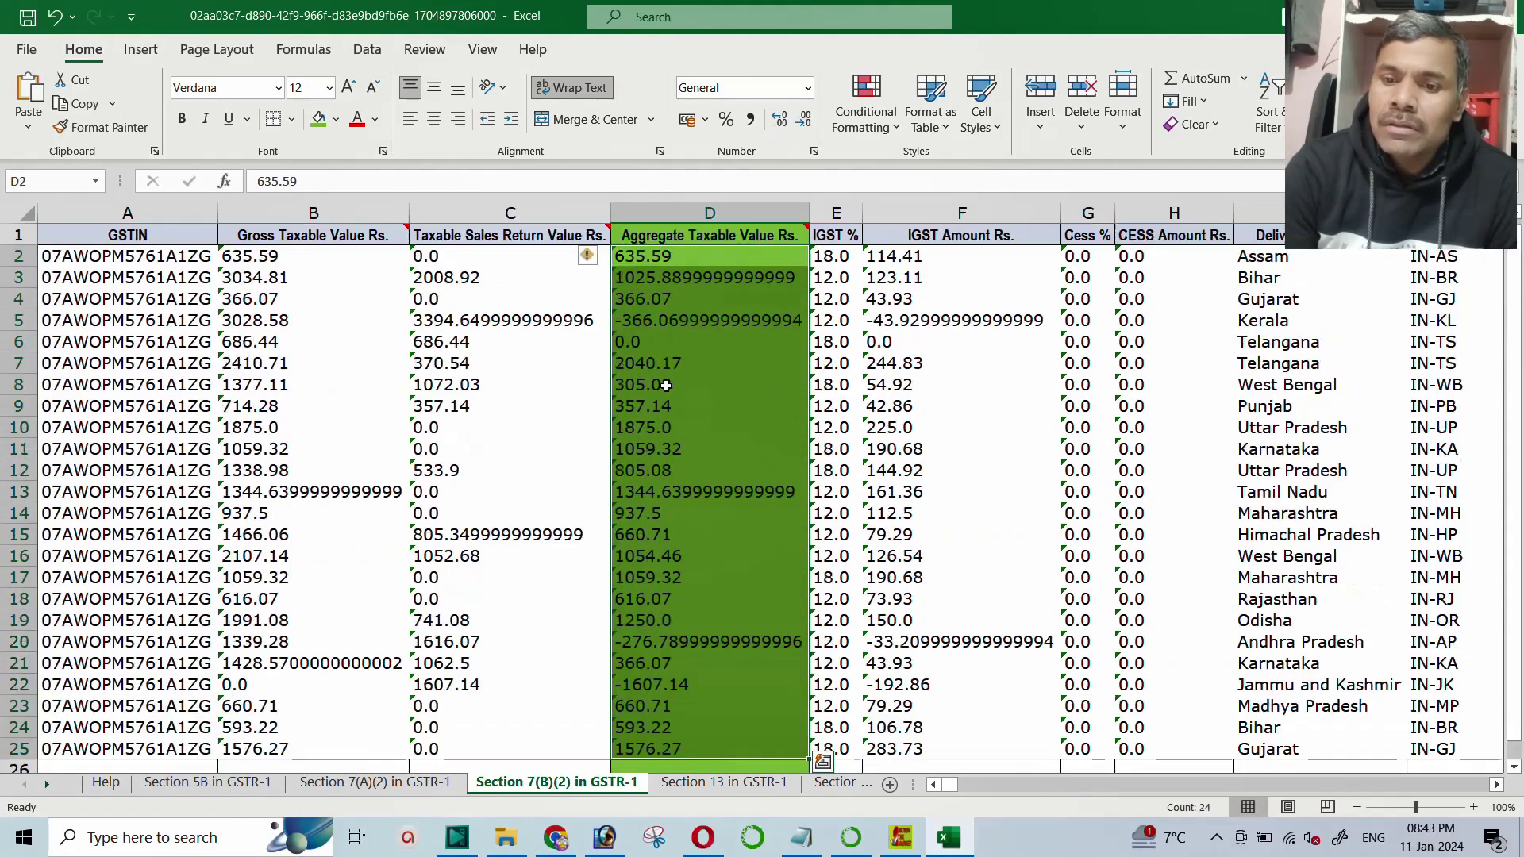
left_click(589, 257)
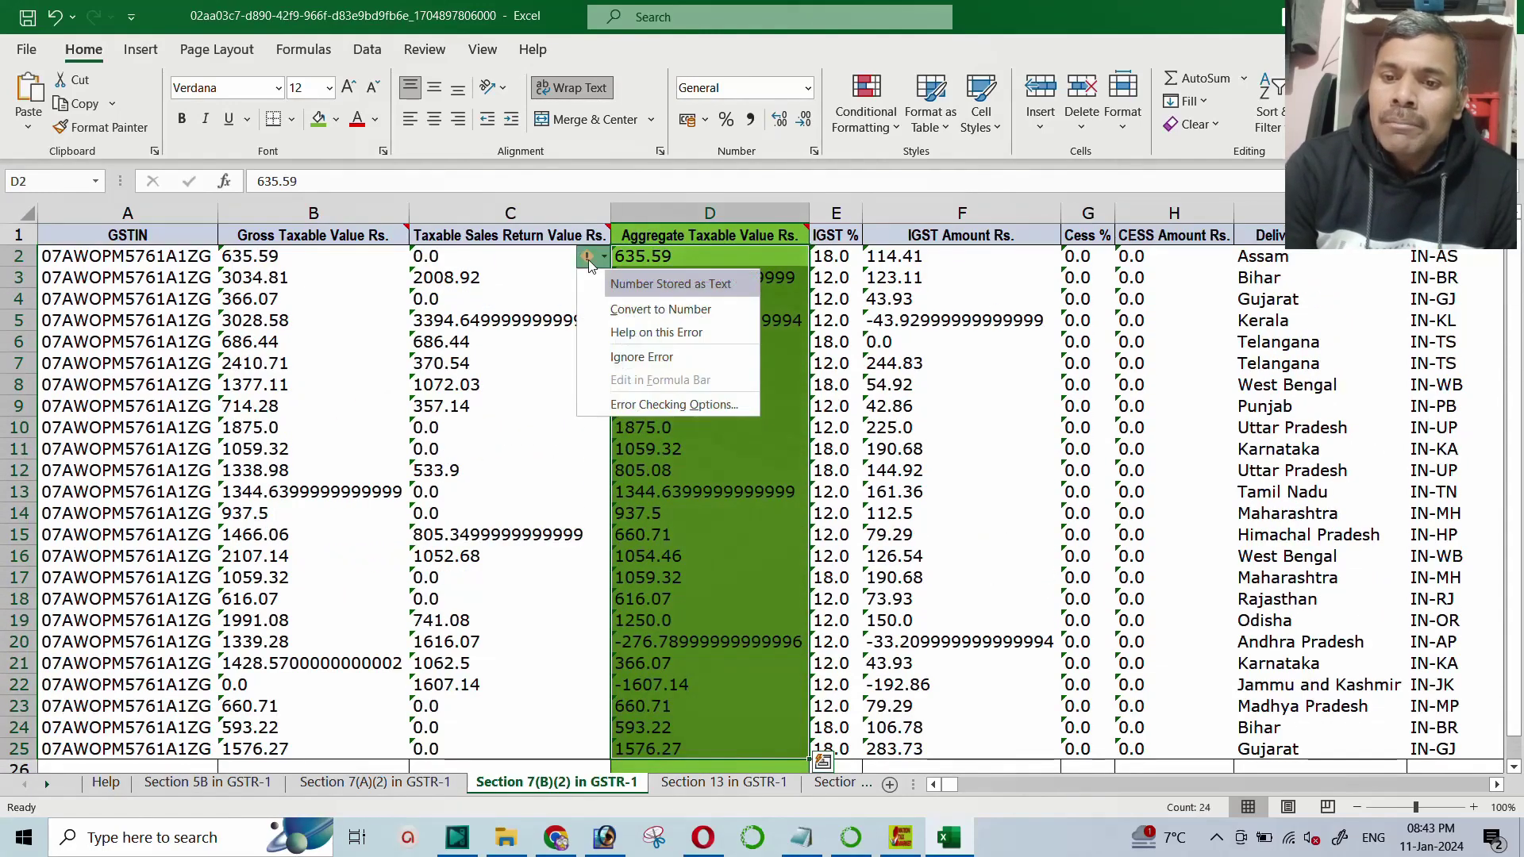
left_click(660, 309)
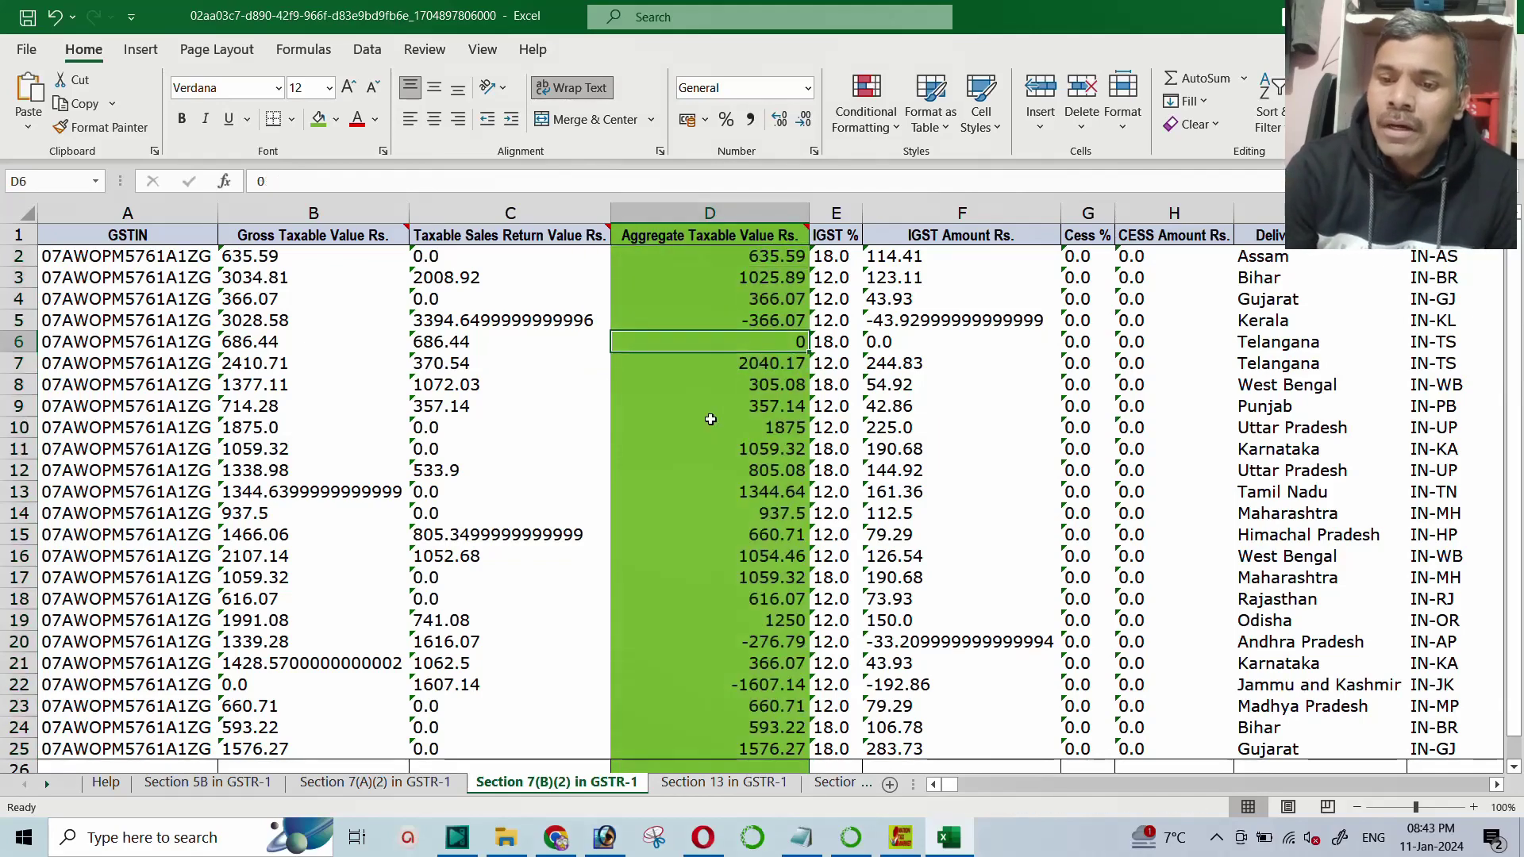
scroll(711, 419, "down", 4)
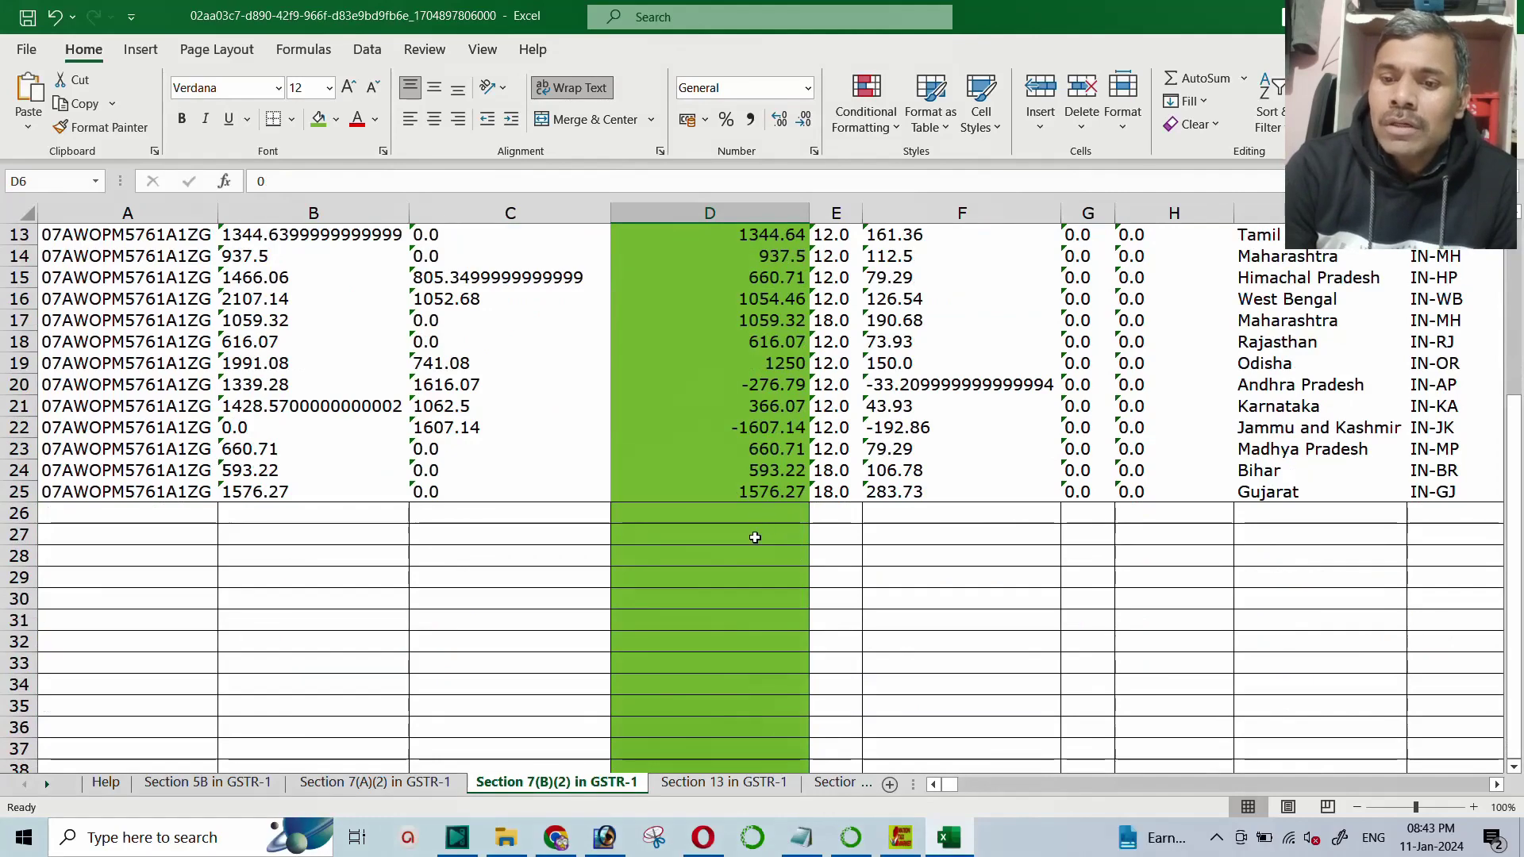
left_click(758, 512)
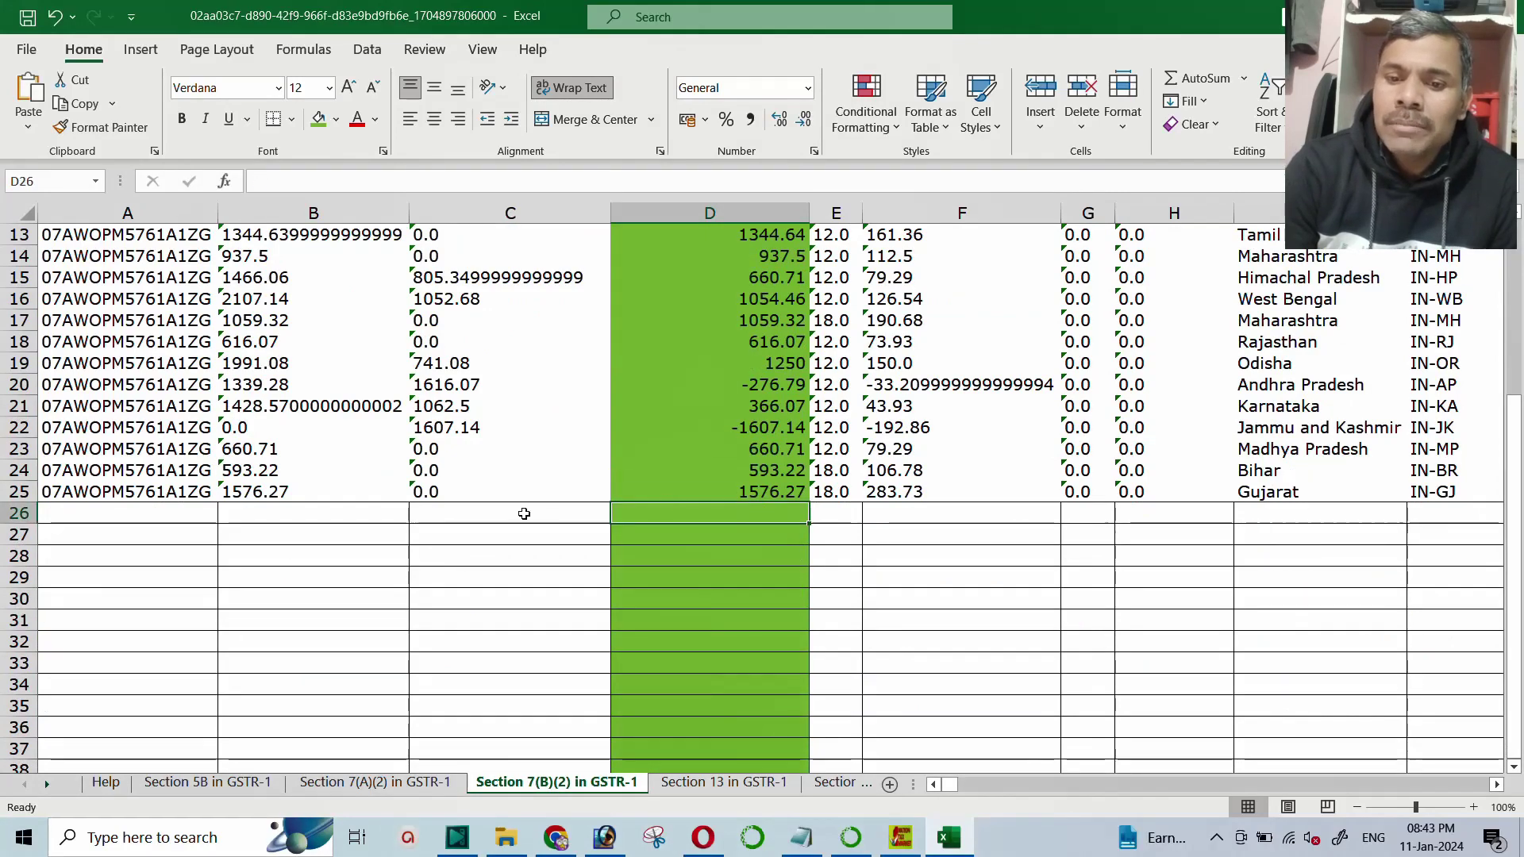
Move the Delivered State (PoS) column so it sits directly before the Aggregate Taxable Value column.
scroll(1214, 532, "up", 4)
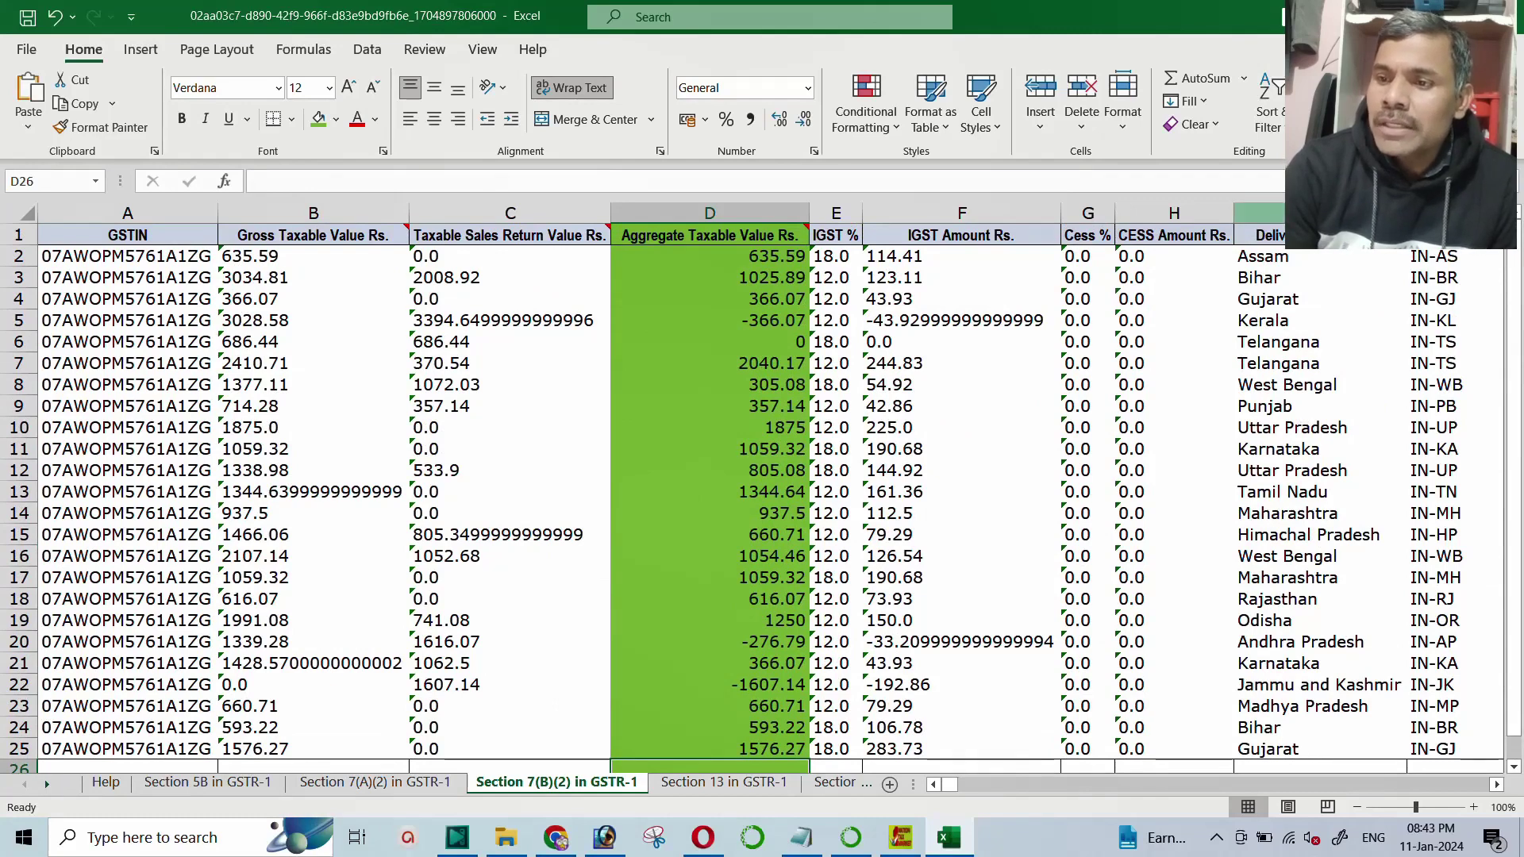
left_click(1318, 213)
right_click(1318, 213)
left_click(1361, 254)
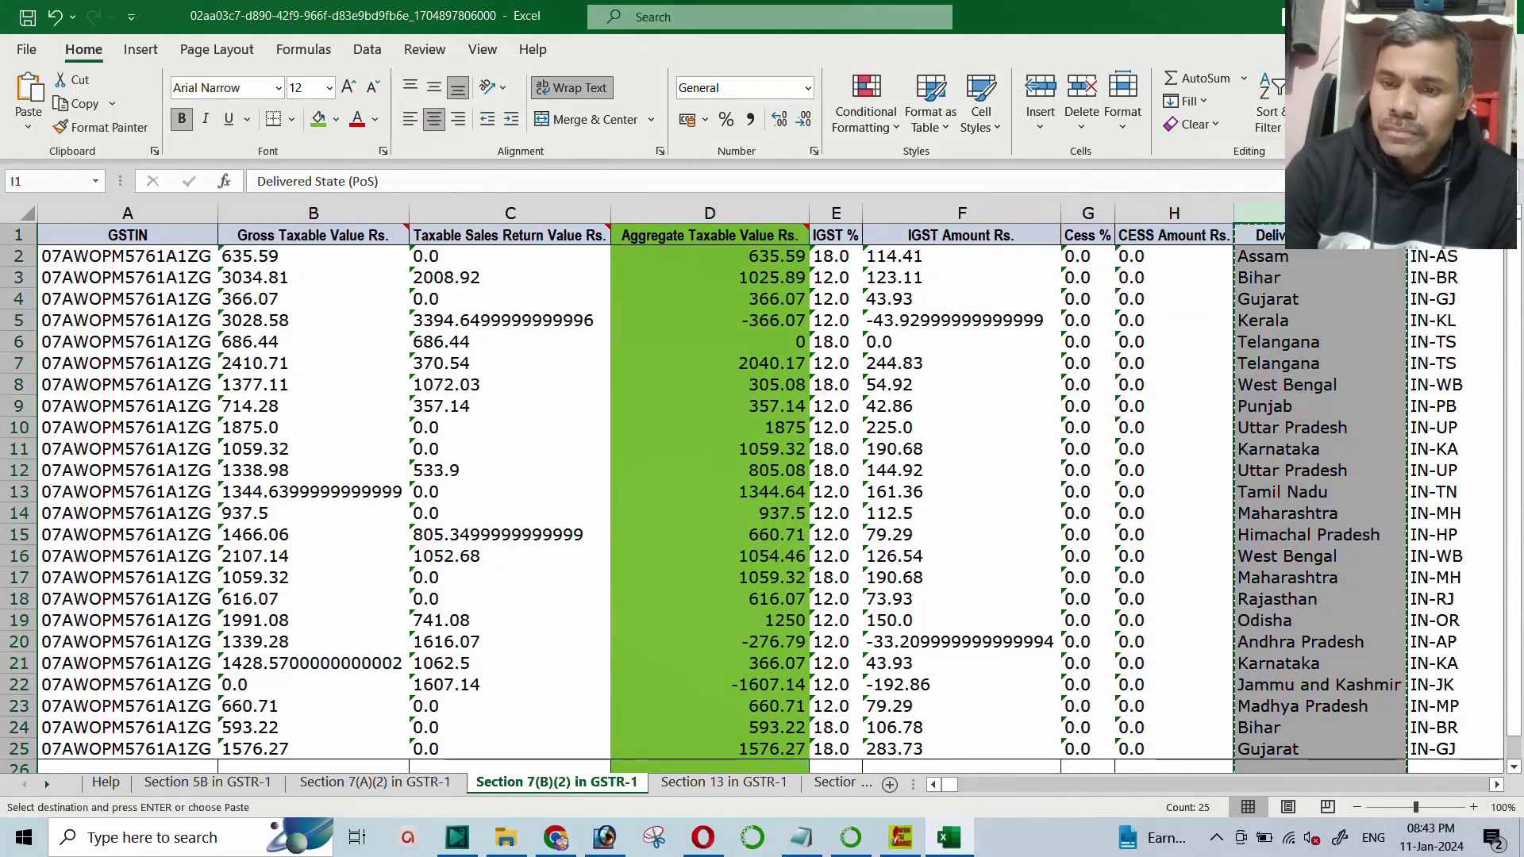
left_click(650, 203)
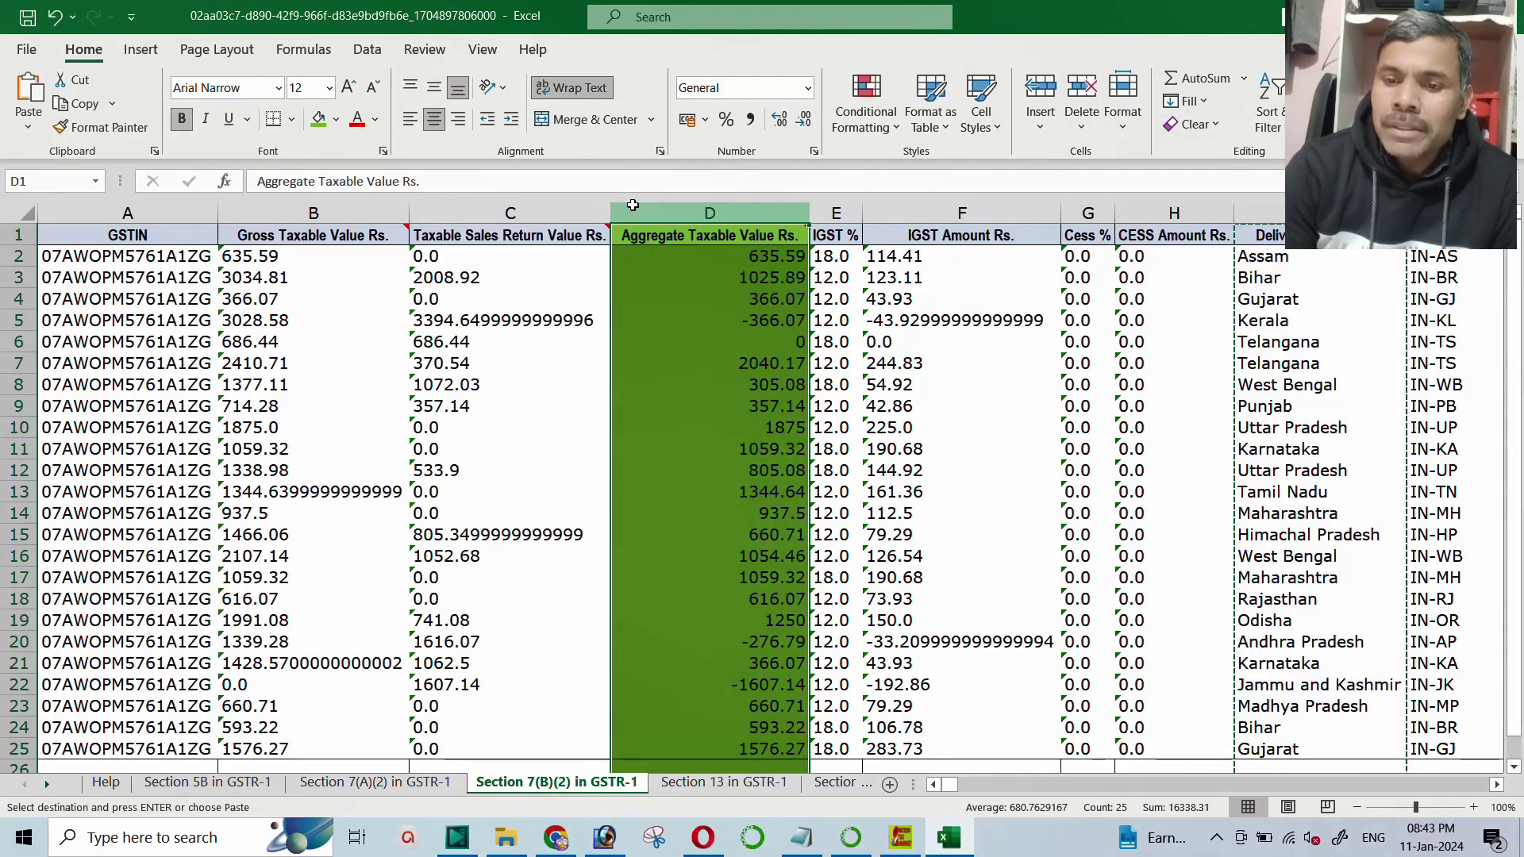
right_click(650, 203)
key("Escape")
key("ctrl+shift+plus")
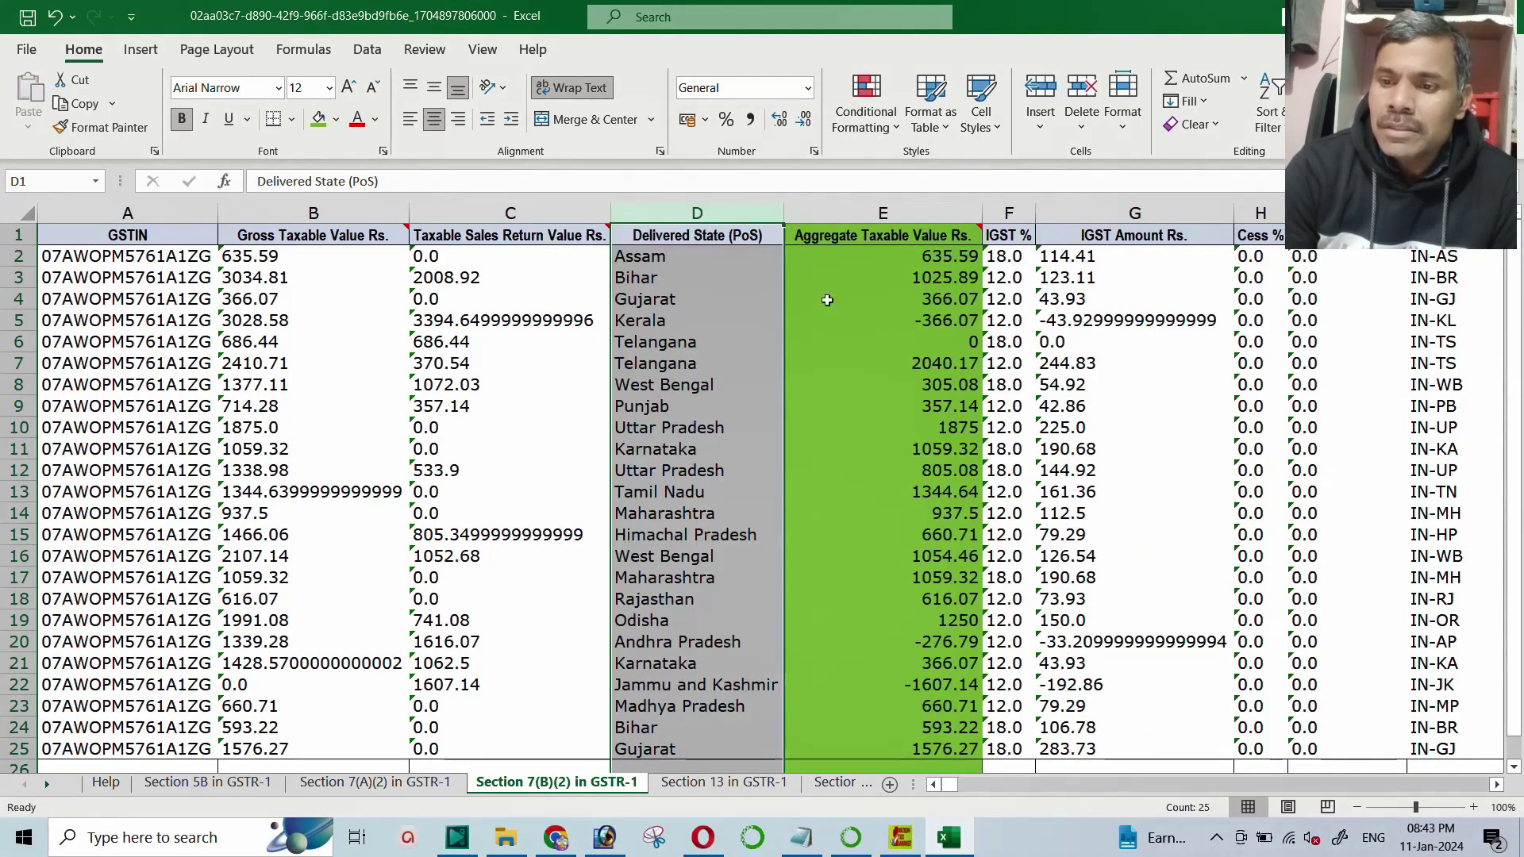
Move the IGST % column between Delivered State (PoS) and Aggregate Taxable Value.
right_click(1019, 214)
left_click(1062, 228)
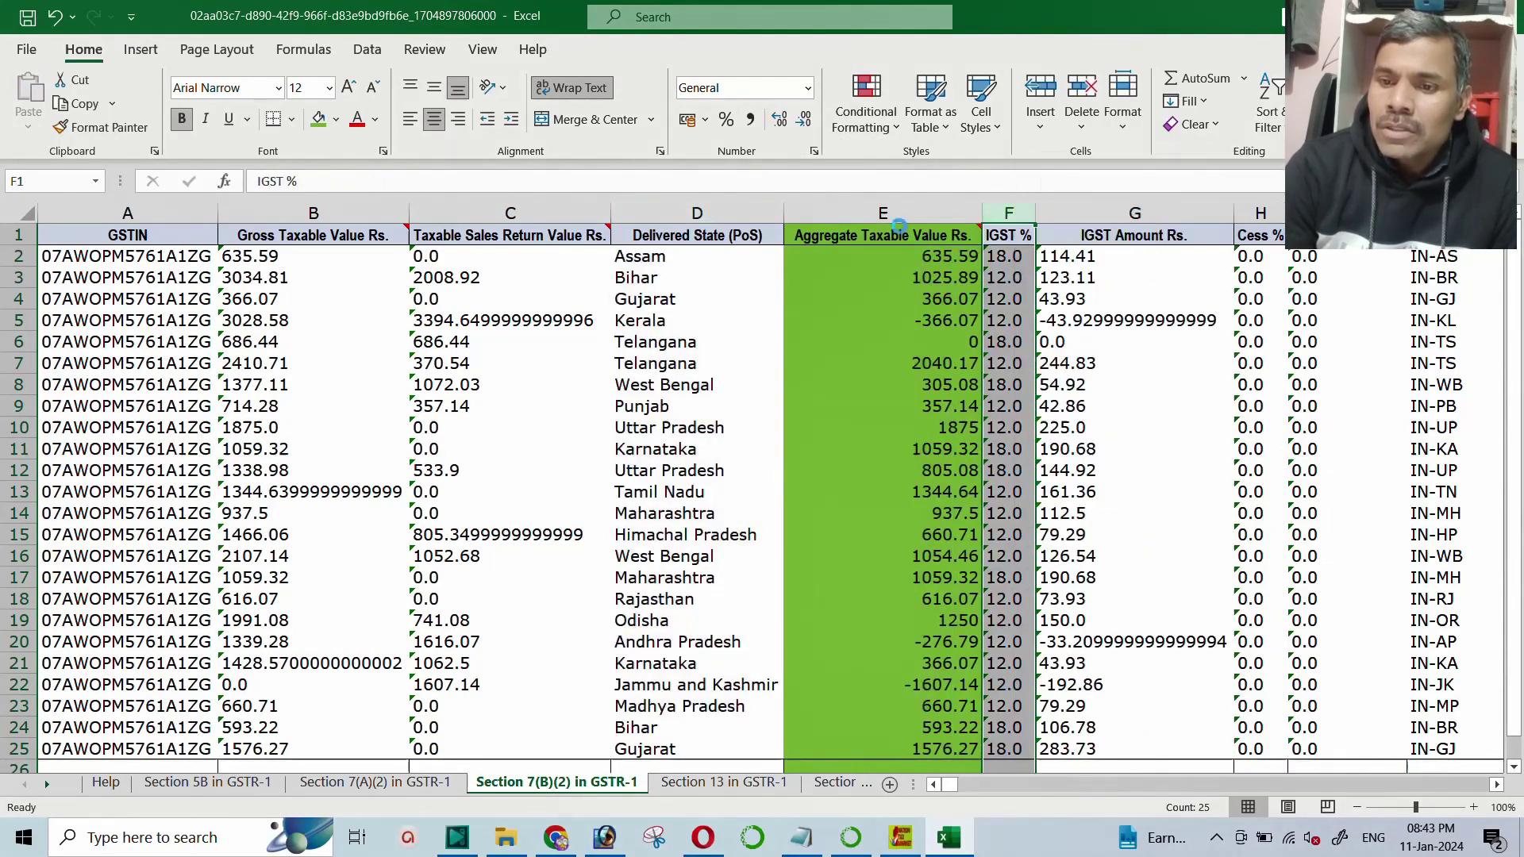
left_click(818, 212)
right_click(818, 212)
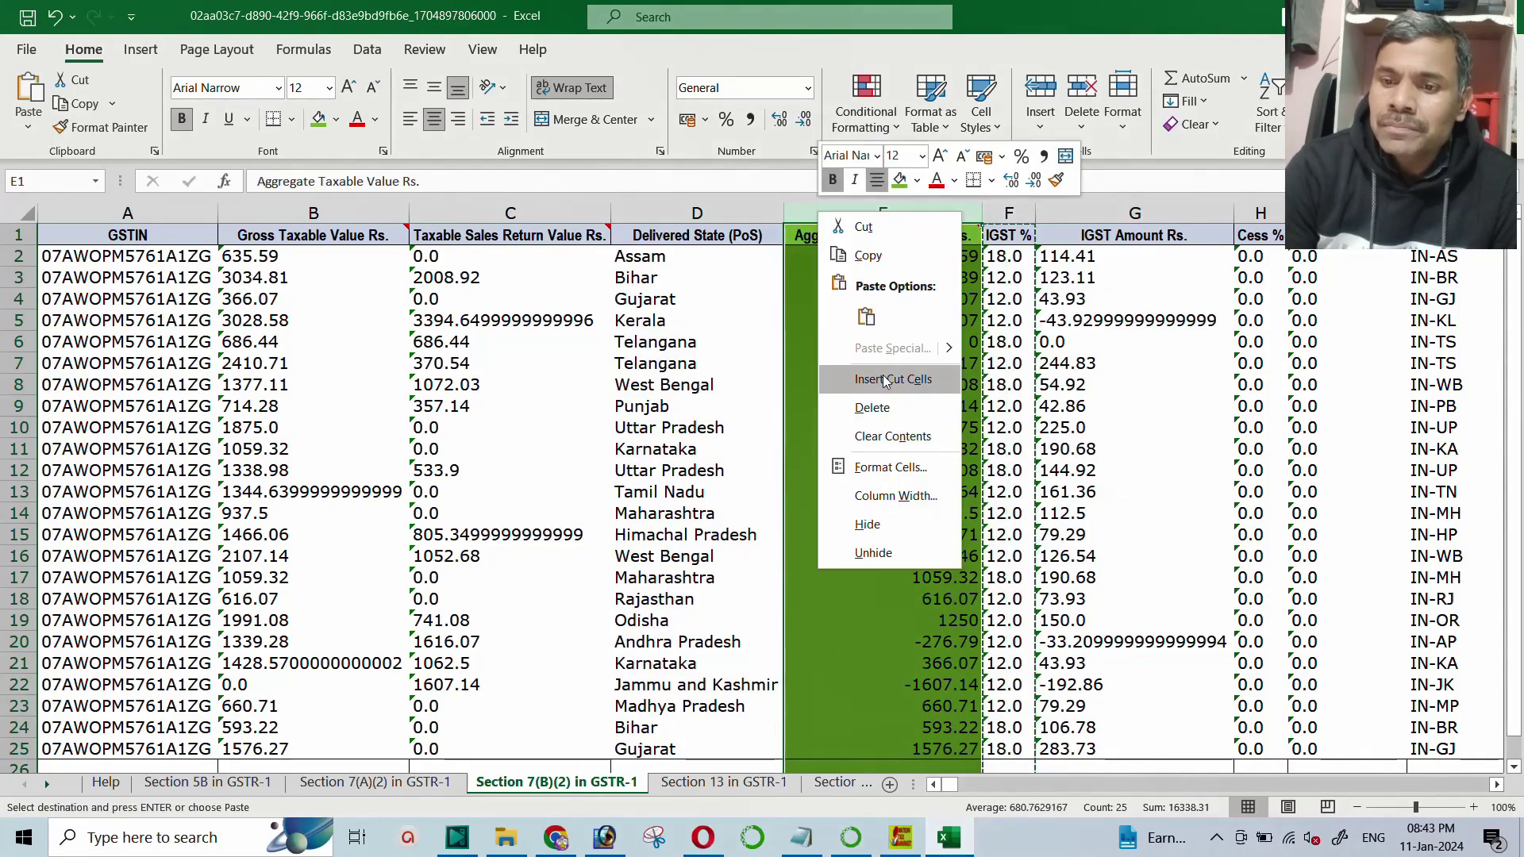
left_click(893, 379)
left_click(806, 298)
Enter Delhi as the delivered state in cell D26, below the last data row.
scroll(771, 365, "down", 3)
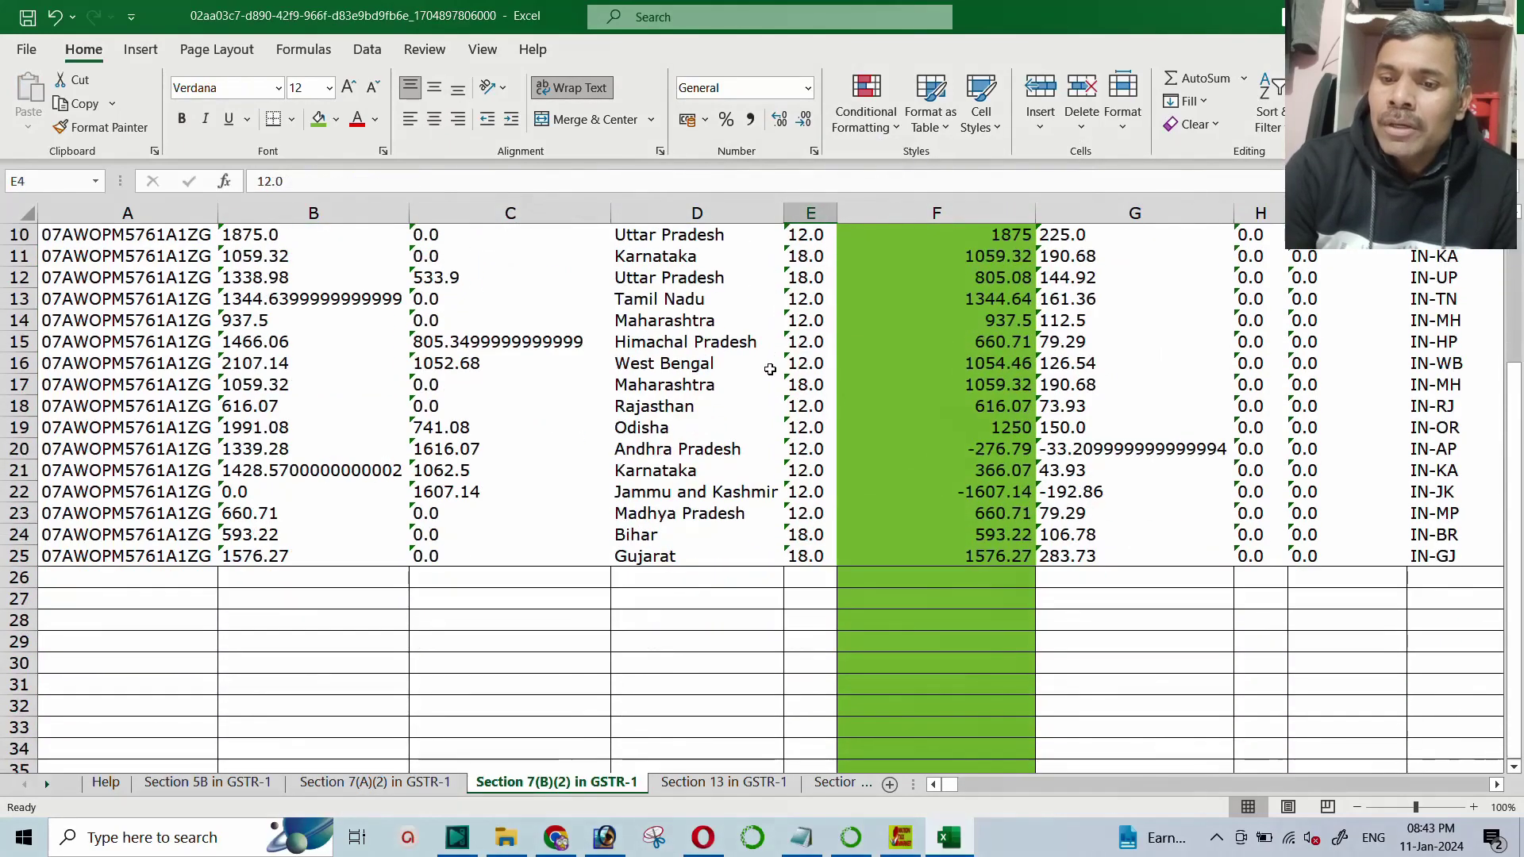
left_click(667, 579)
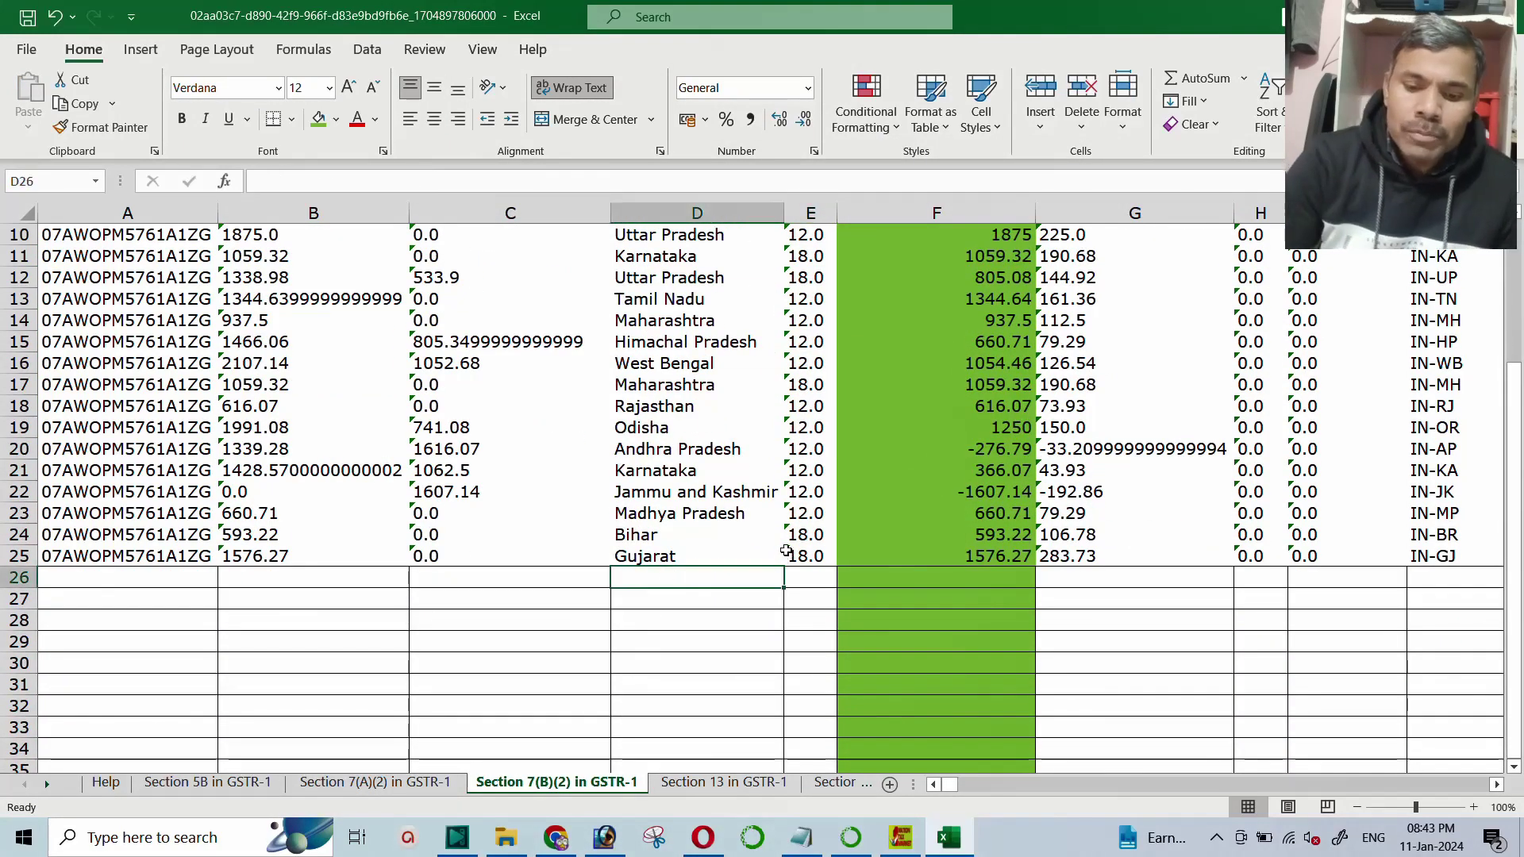
type("Delhi")
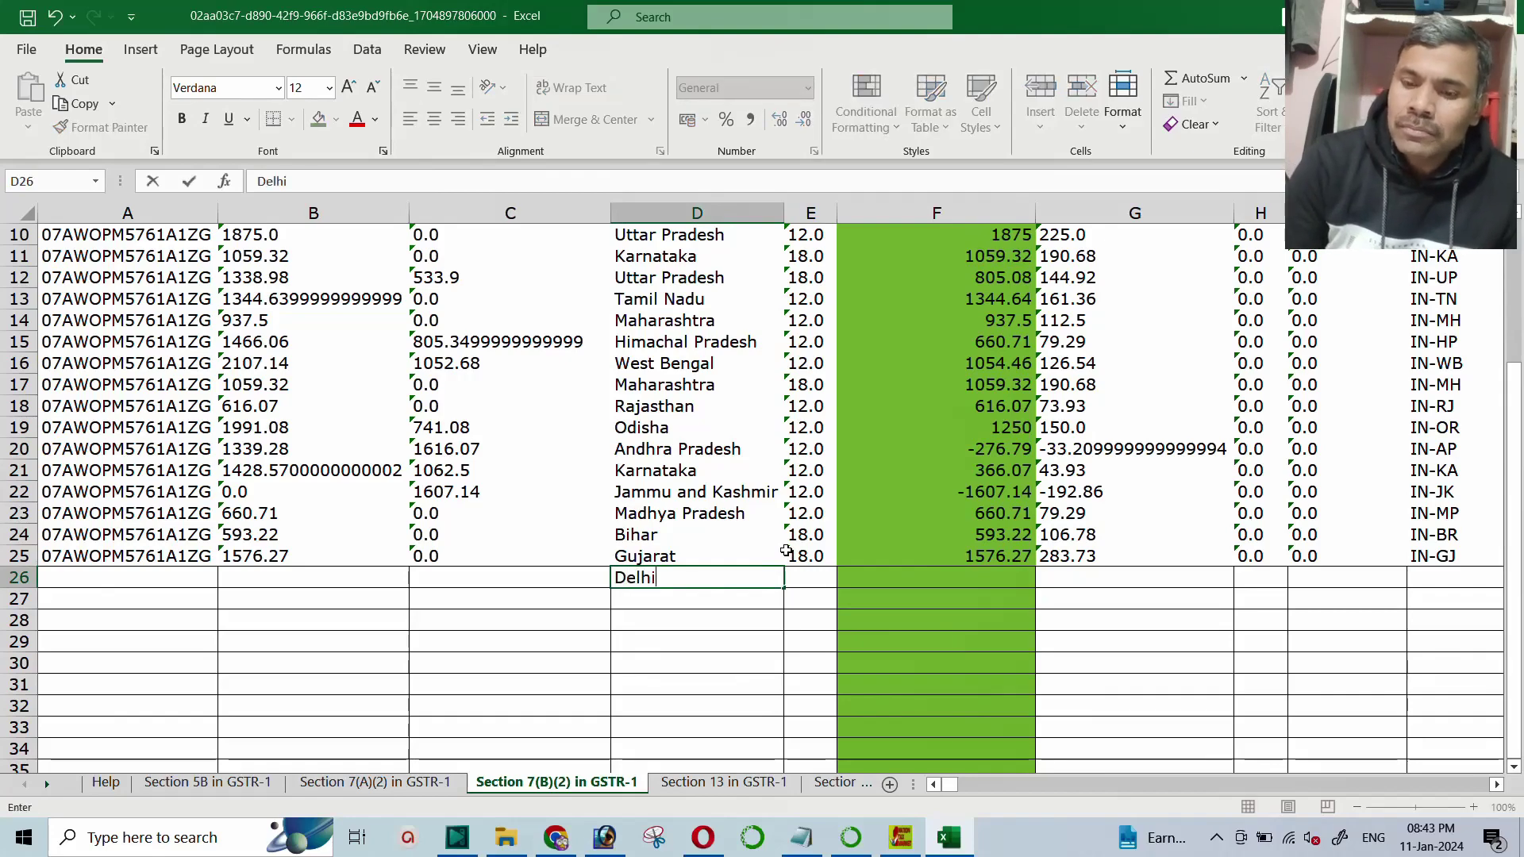
key("Return")
Copy the Aggregate Taxable Value in D2 of Section 7(A)(2) into F26 of Section 7(B)(2), and fill F26 light green.
left_click(812, 579)
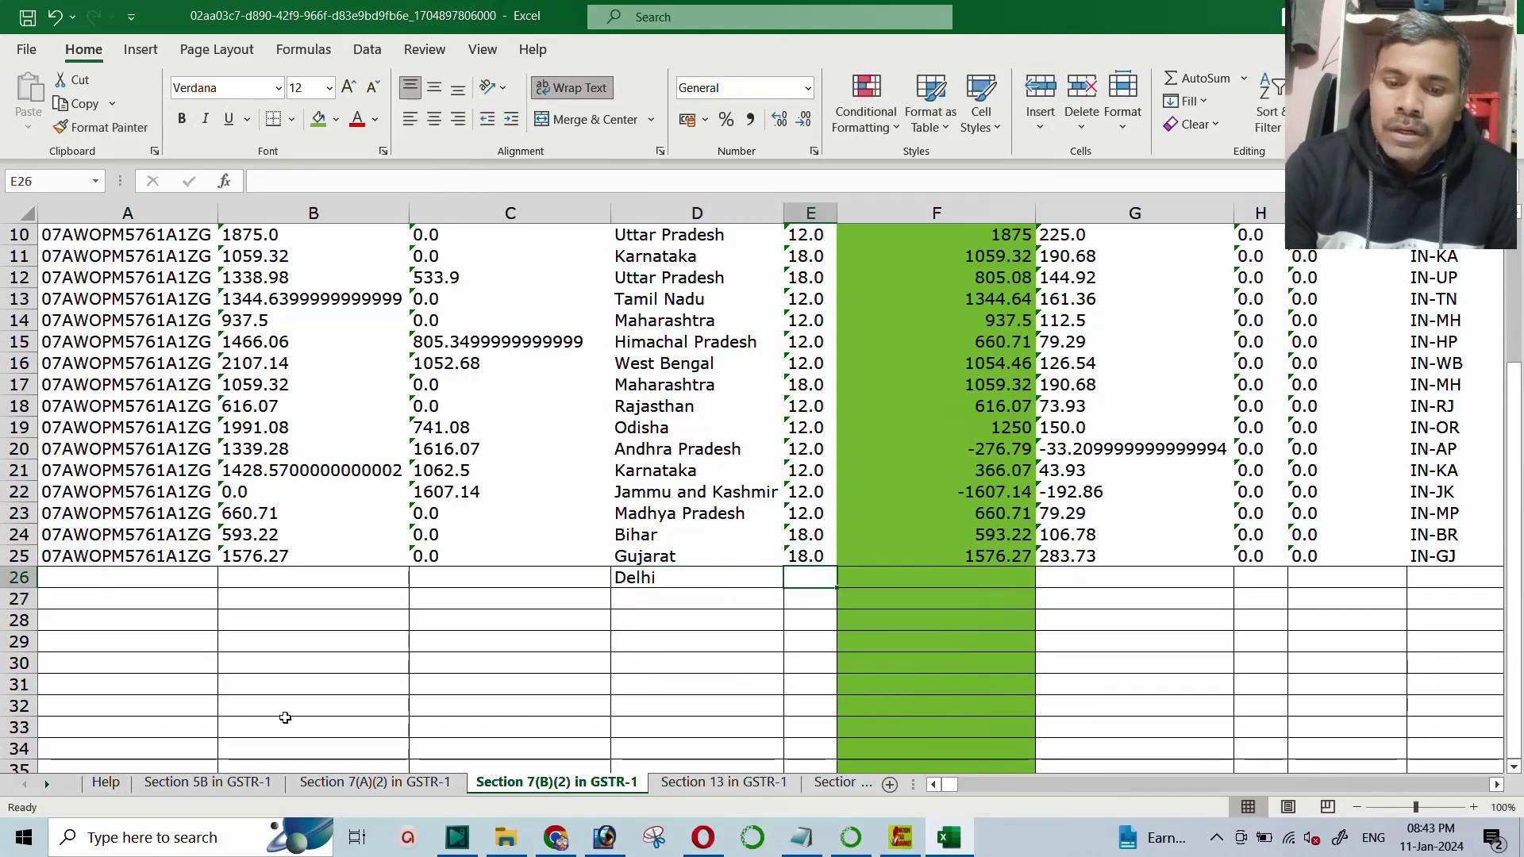
left_click(350, 785)
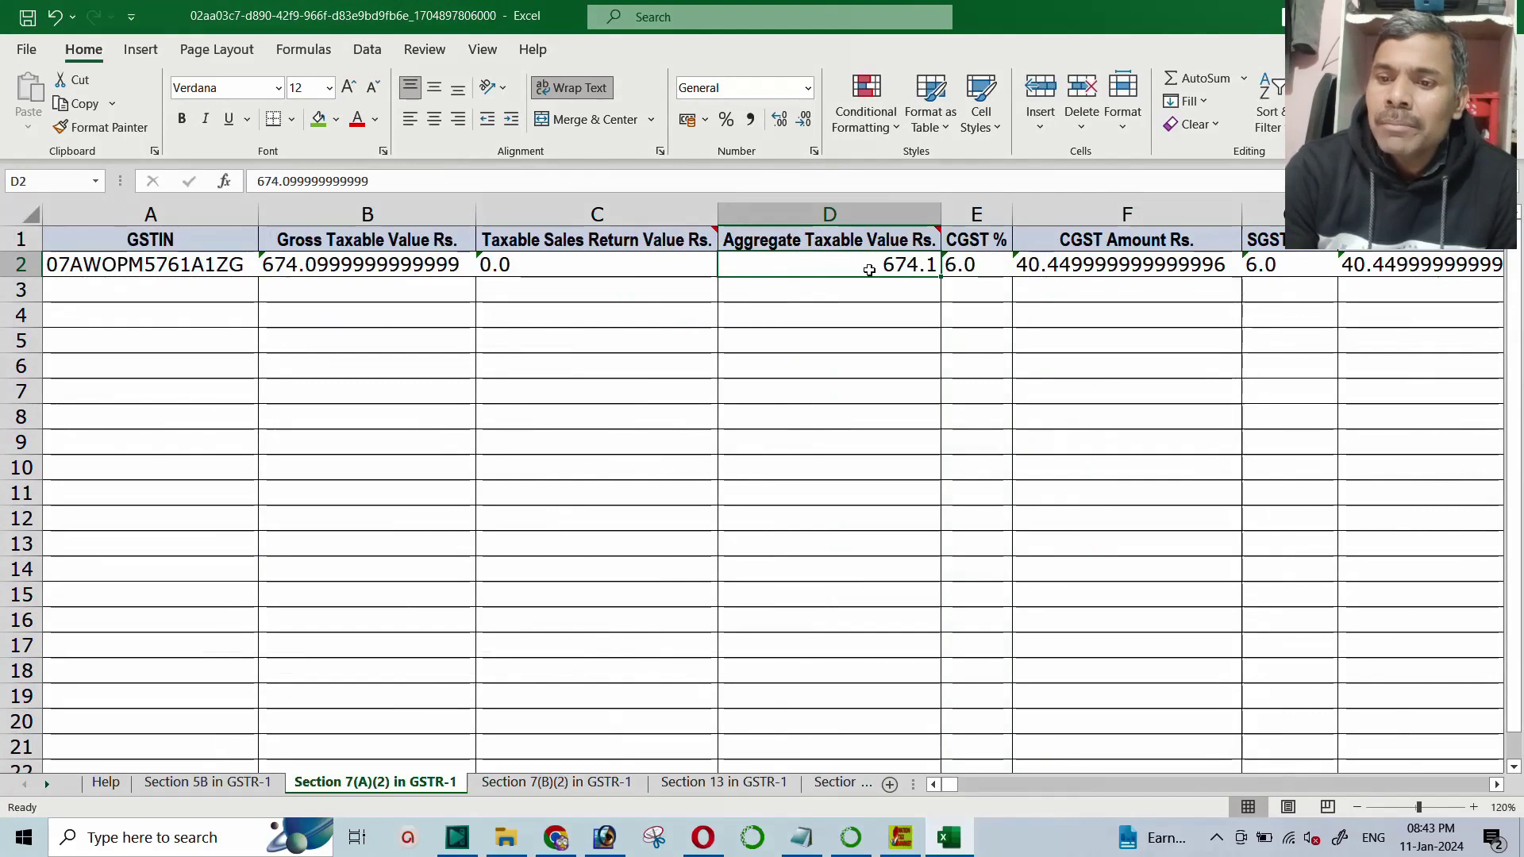
right_click(863, 269)
left_click(912, 314)
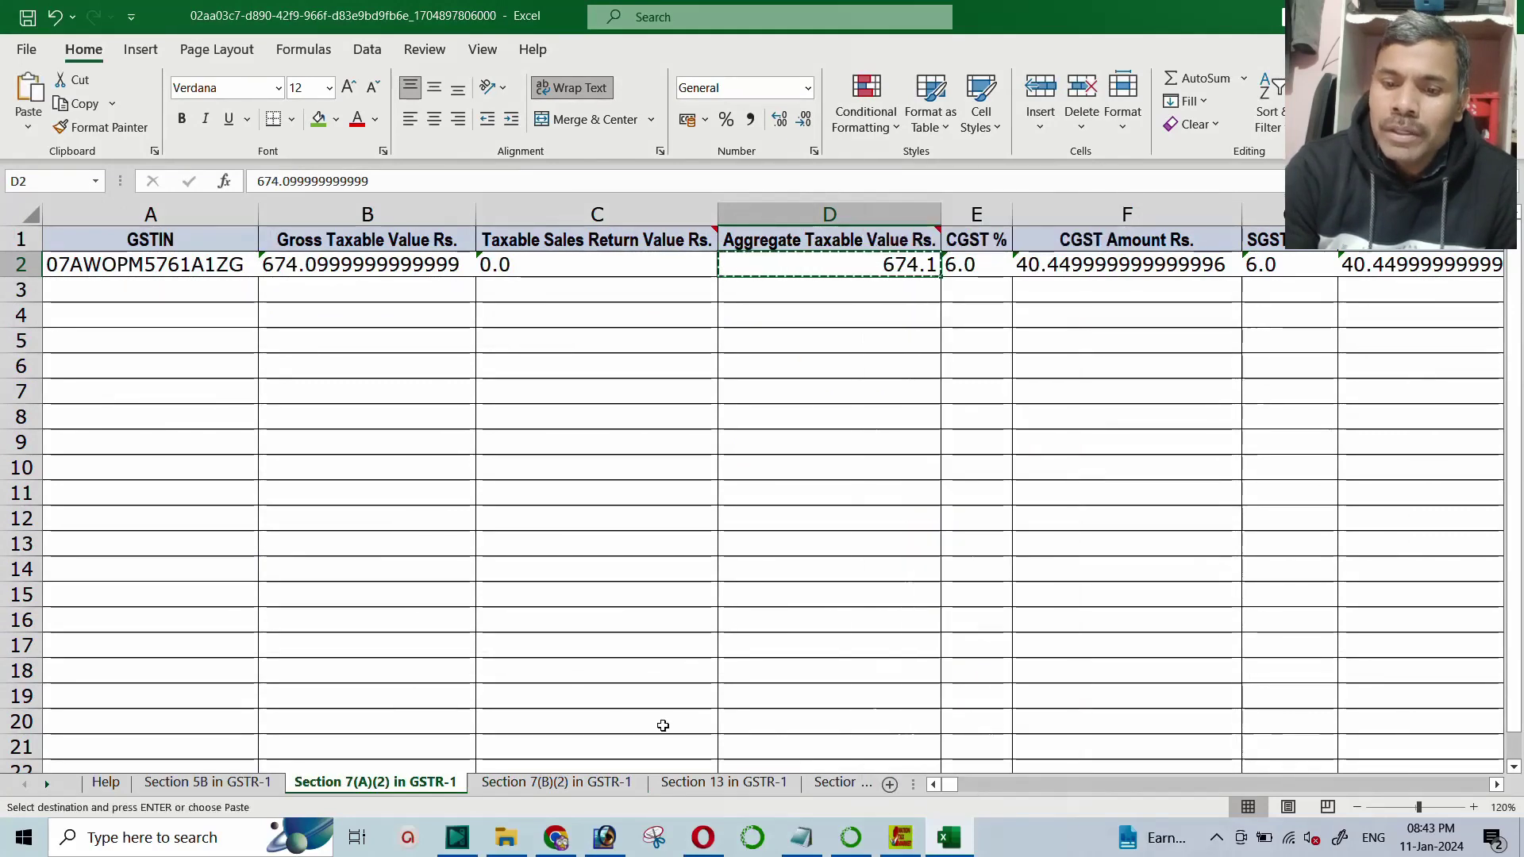
left_click(557, 782)
left_click(802, 585)
left_click(983, 578)
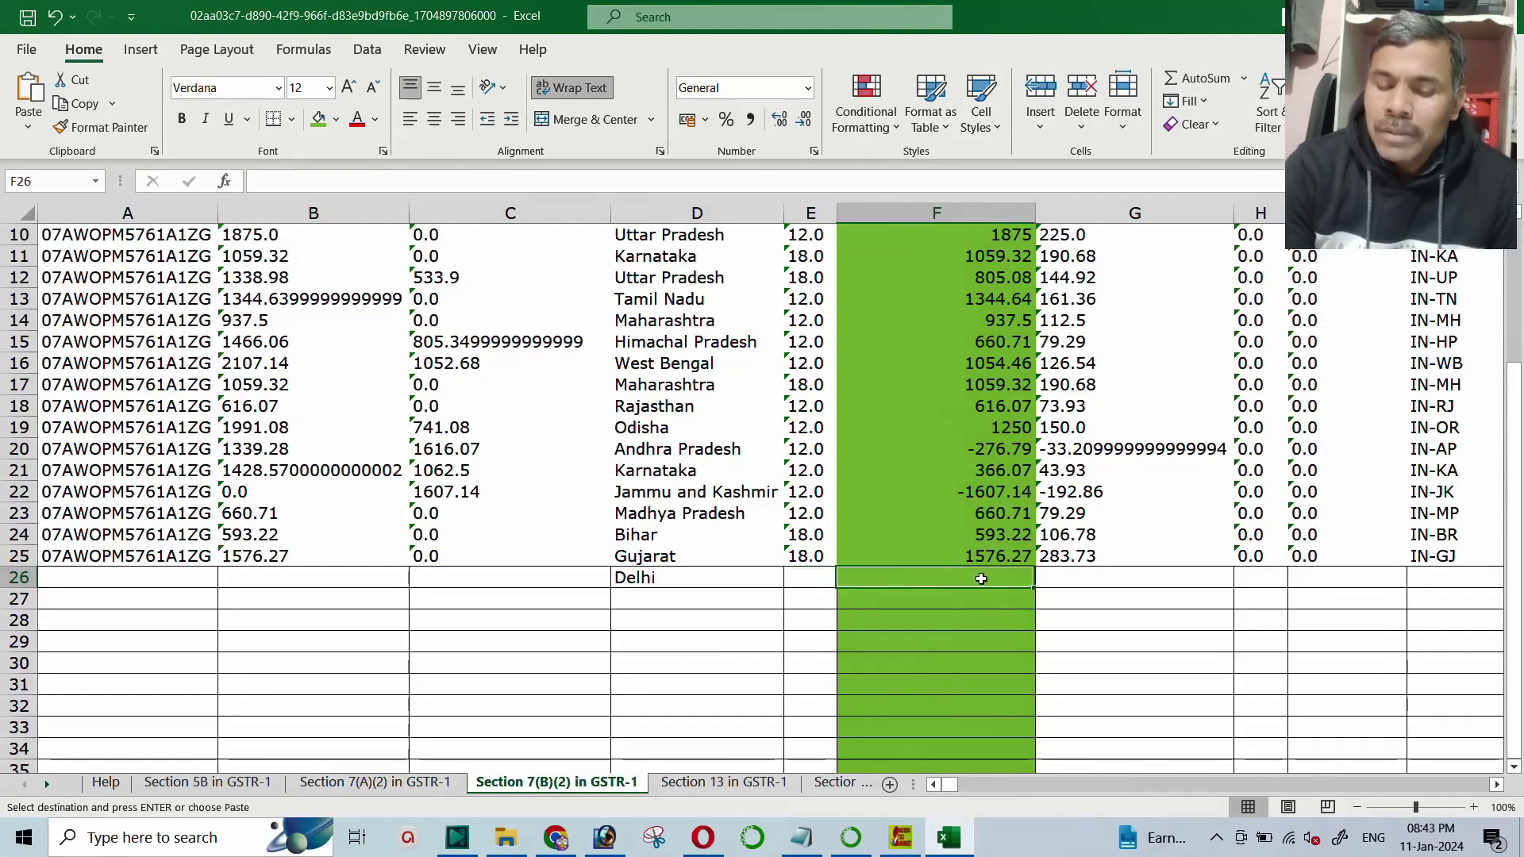
key("ctrl+v")
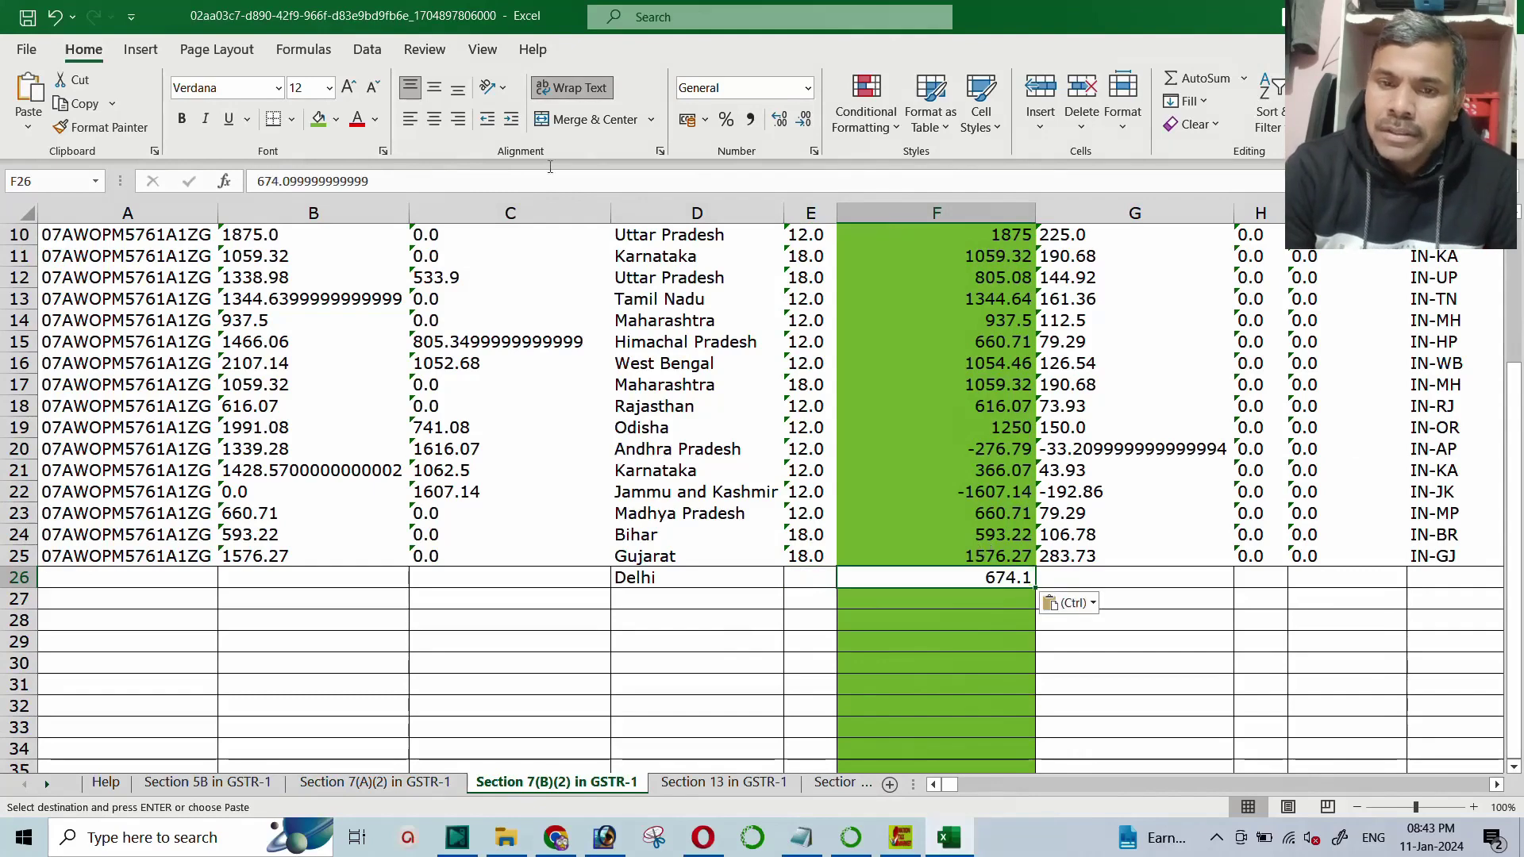
key("Escape")
Enter 12 as the IGST % for the Delhi row in cell E26.
left_click(815, 576)
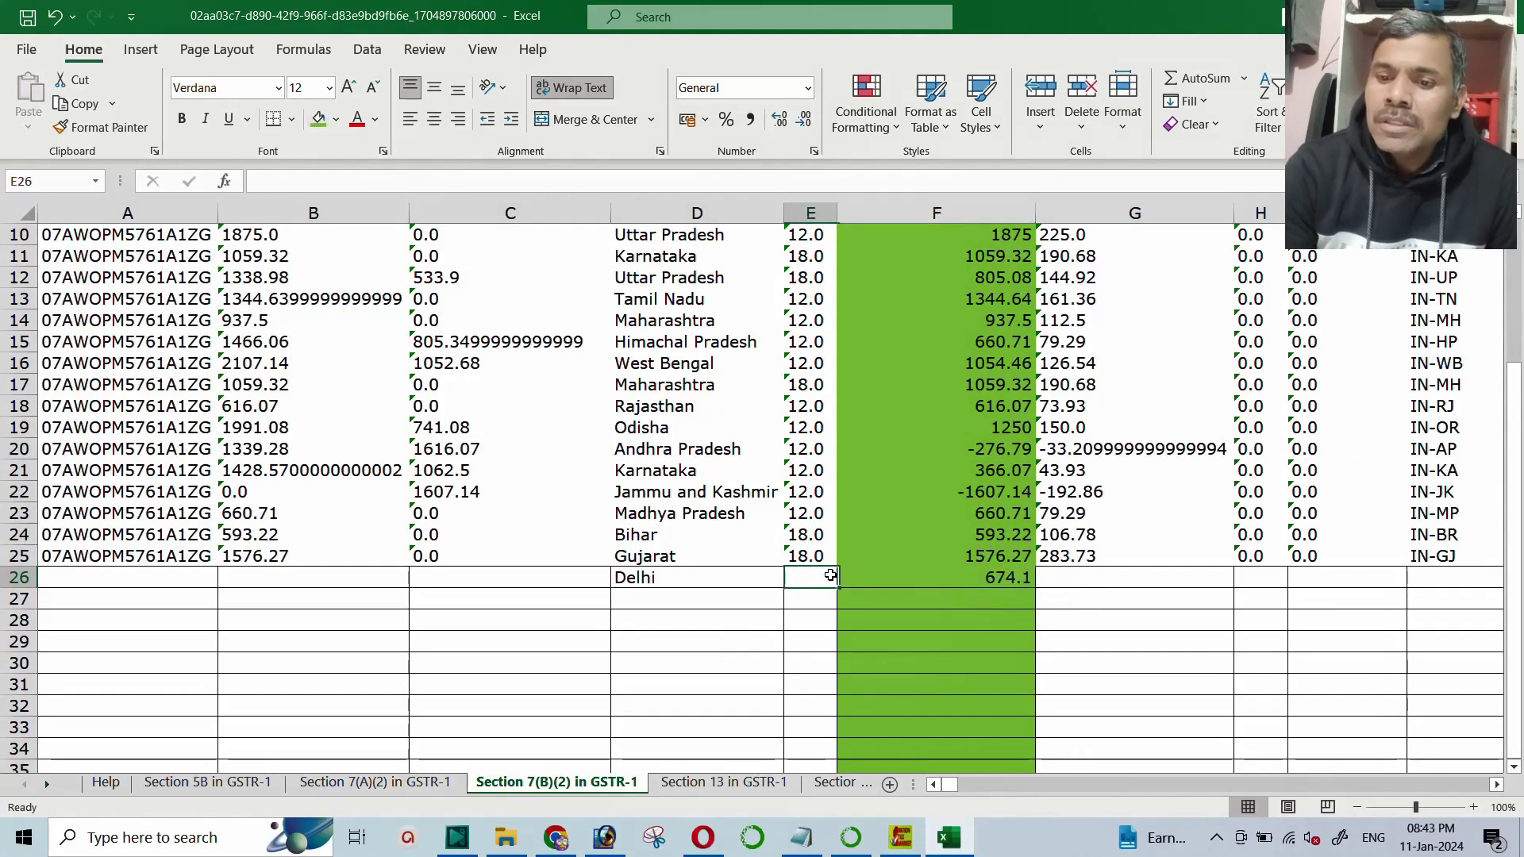
type("12")
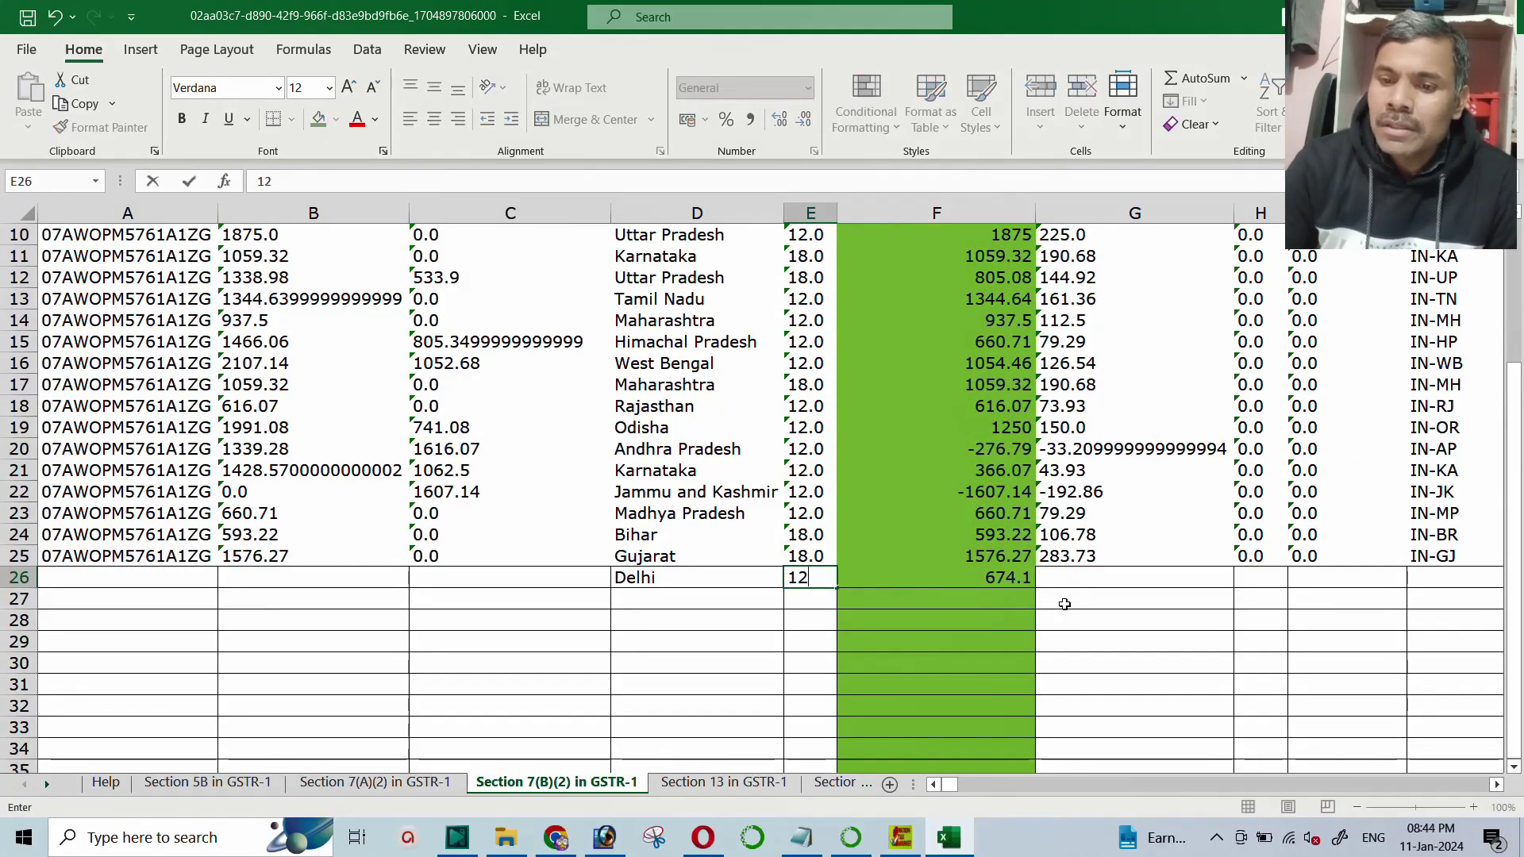
key("Return")
Copy the 12.0 IGST % from cell E22 into E26 so the Delhi row matches the other rows' format.
left_click(806, 499)
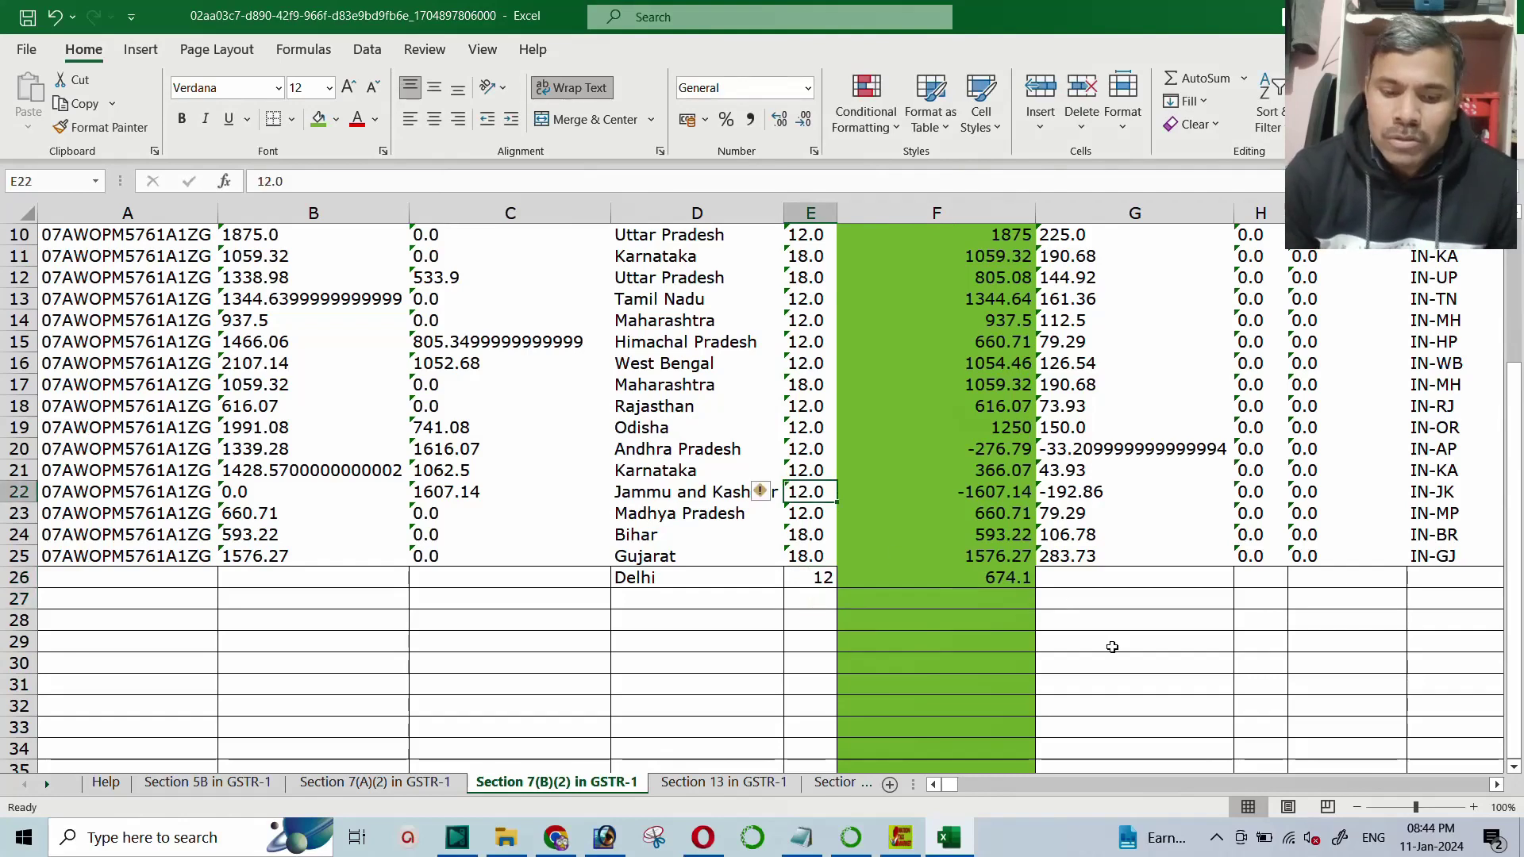
key("ctrl+c")
key("Down")
key("Down")
key("Down")
key("Down")
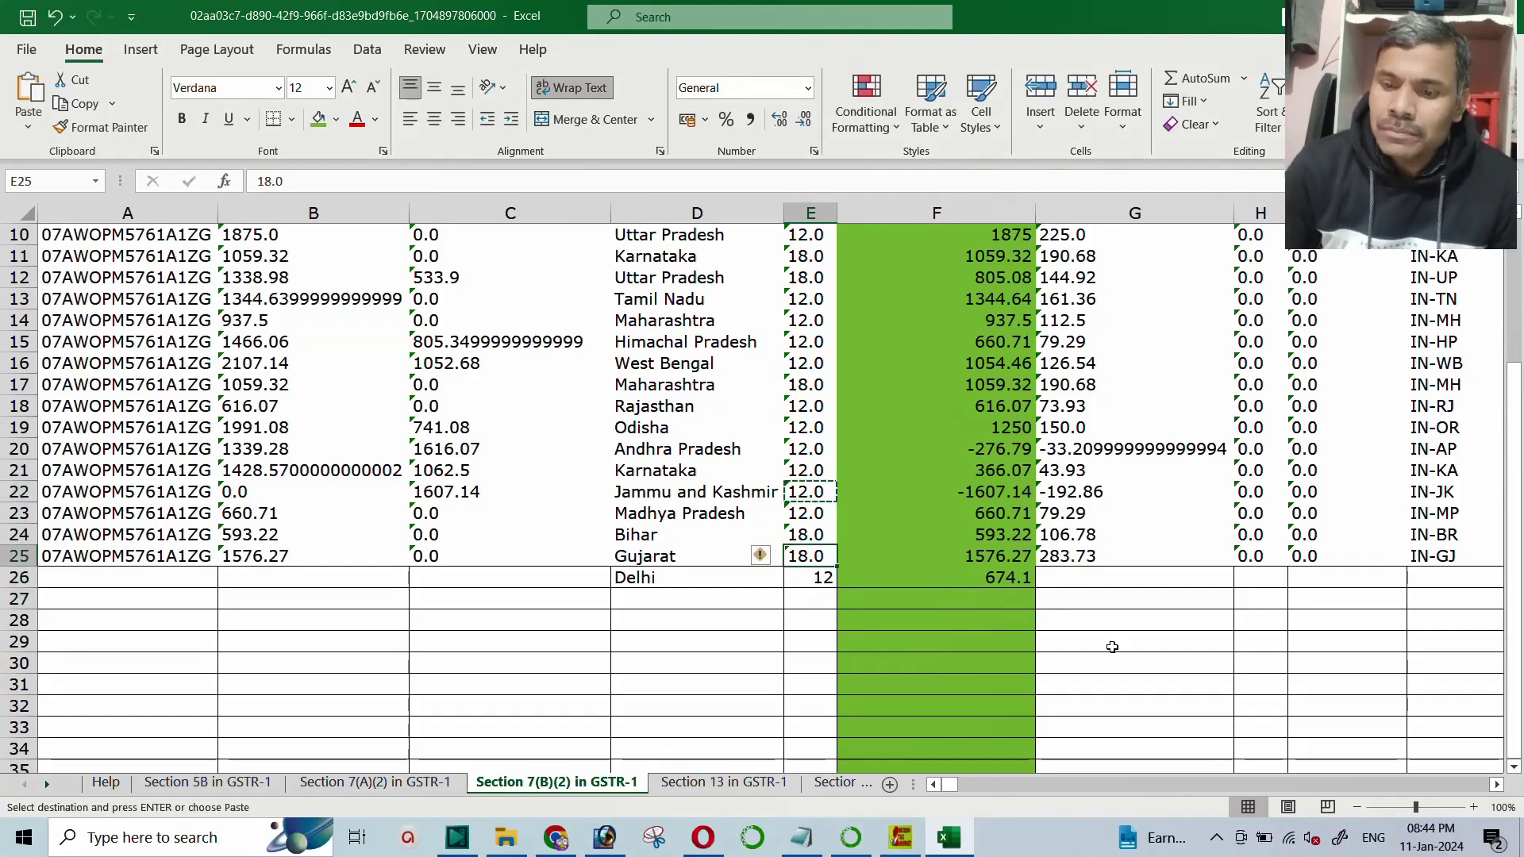
key("Return")
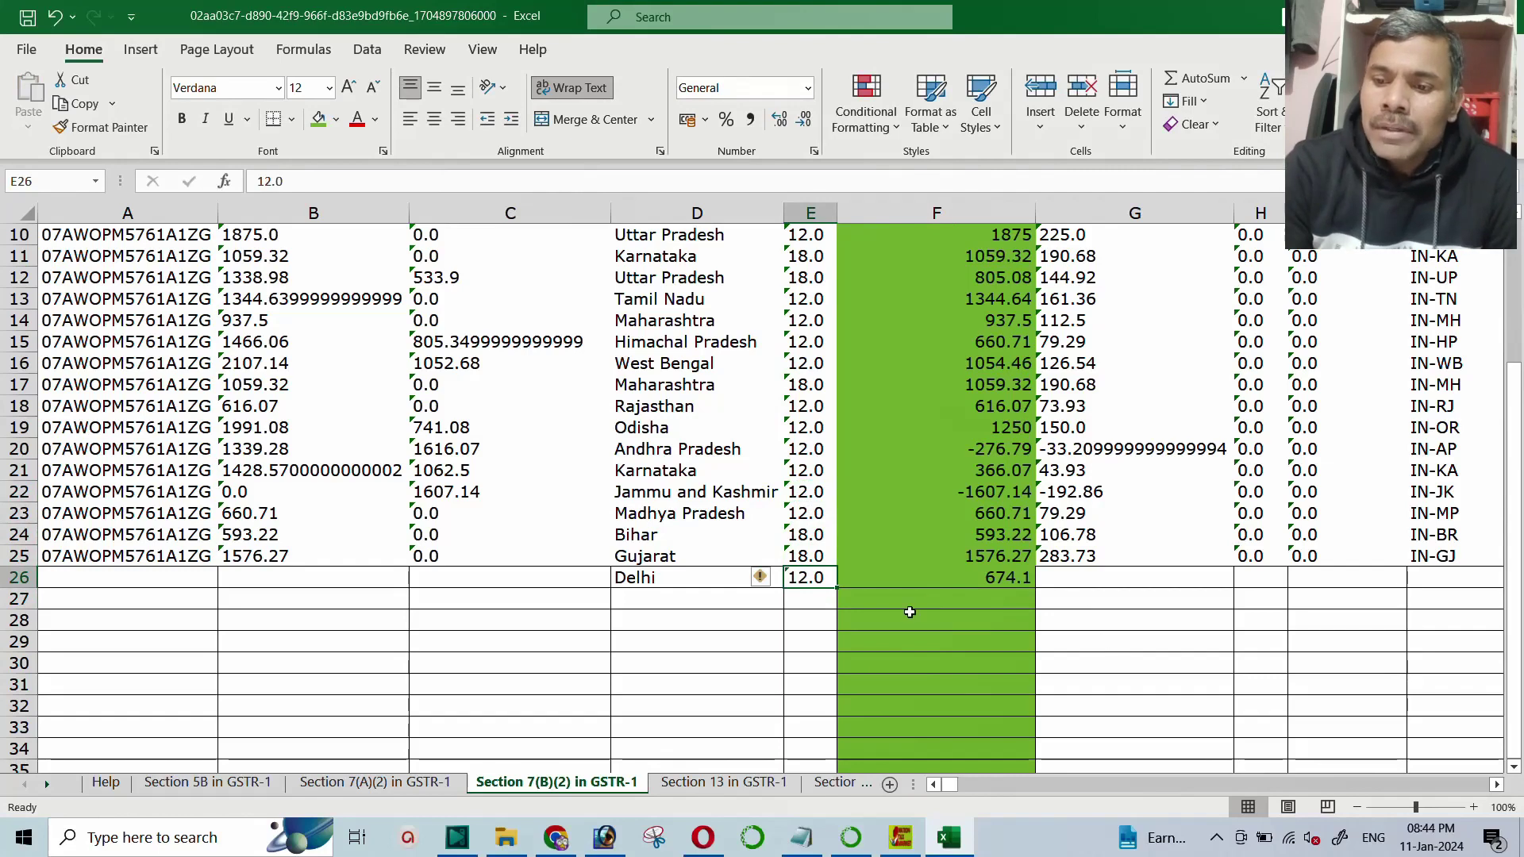
Sum the Aggregate Taxable Values F2:F26 in cell F27 and make the total bold.
left_click(938, 600)
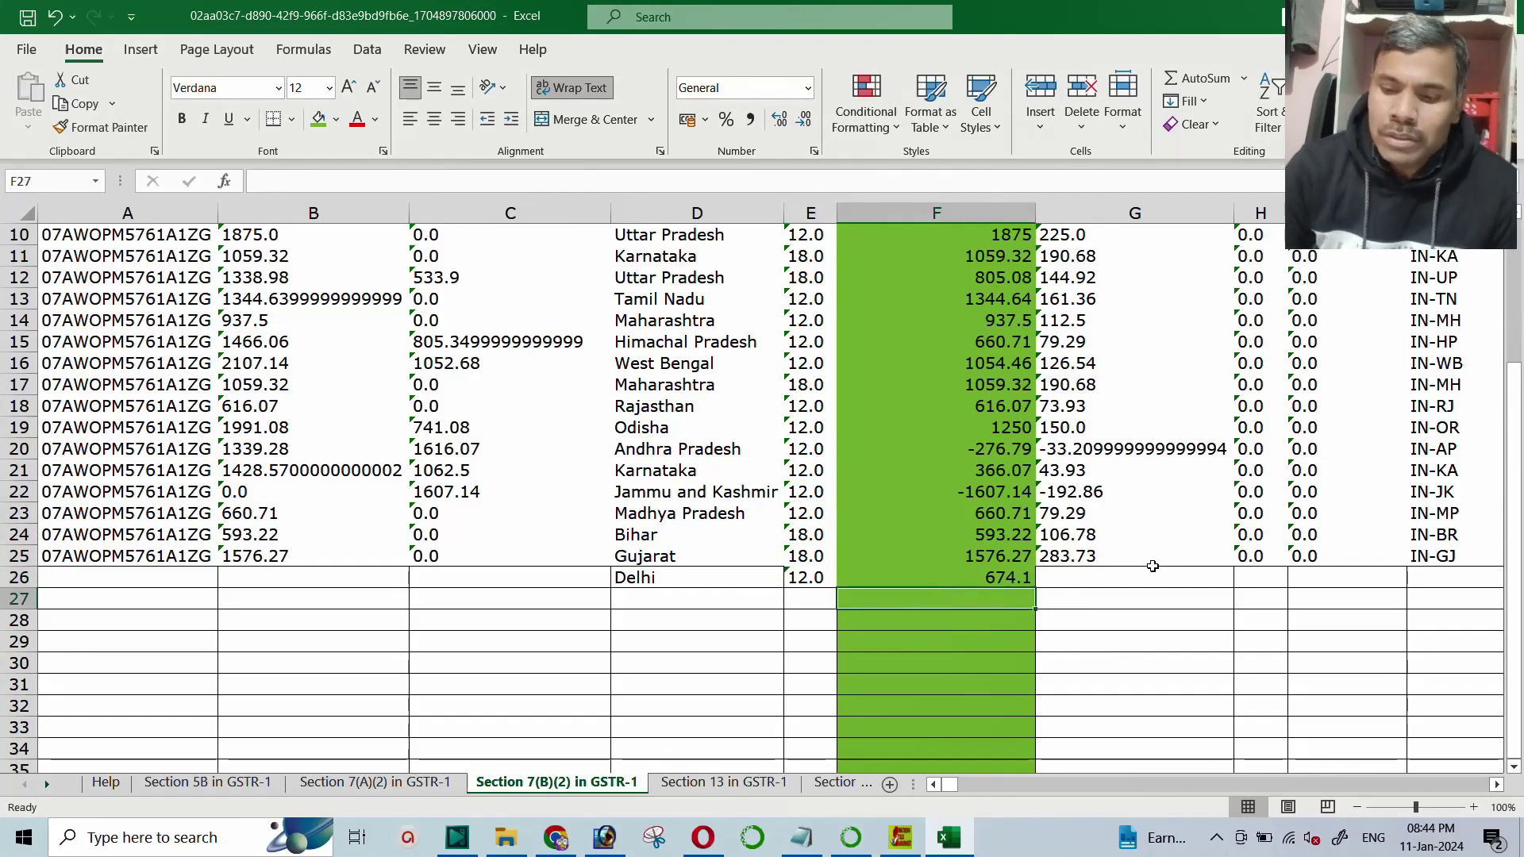
key("alt+equal")
key("Return")
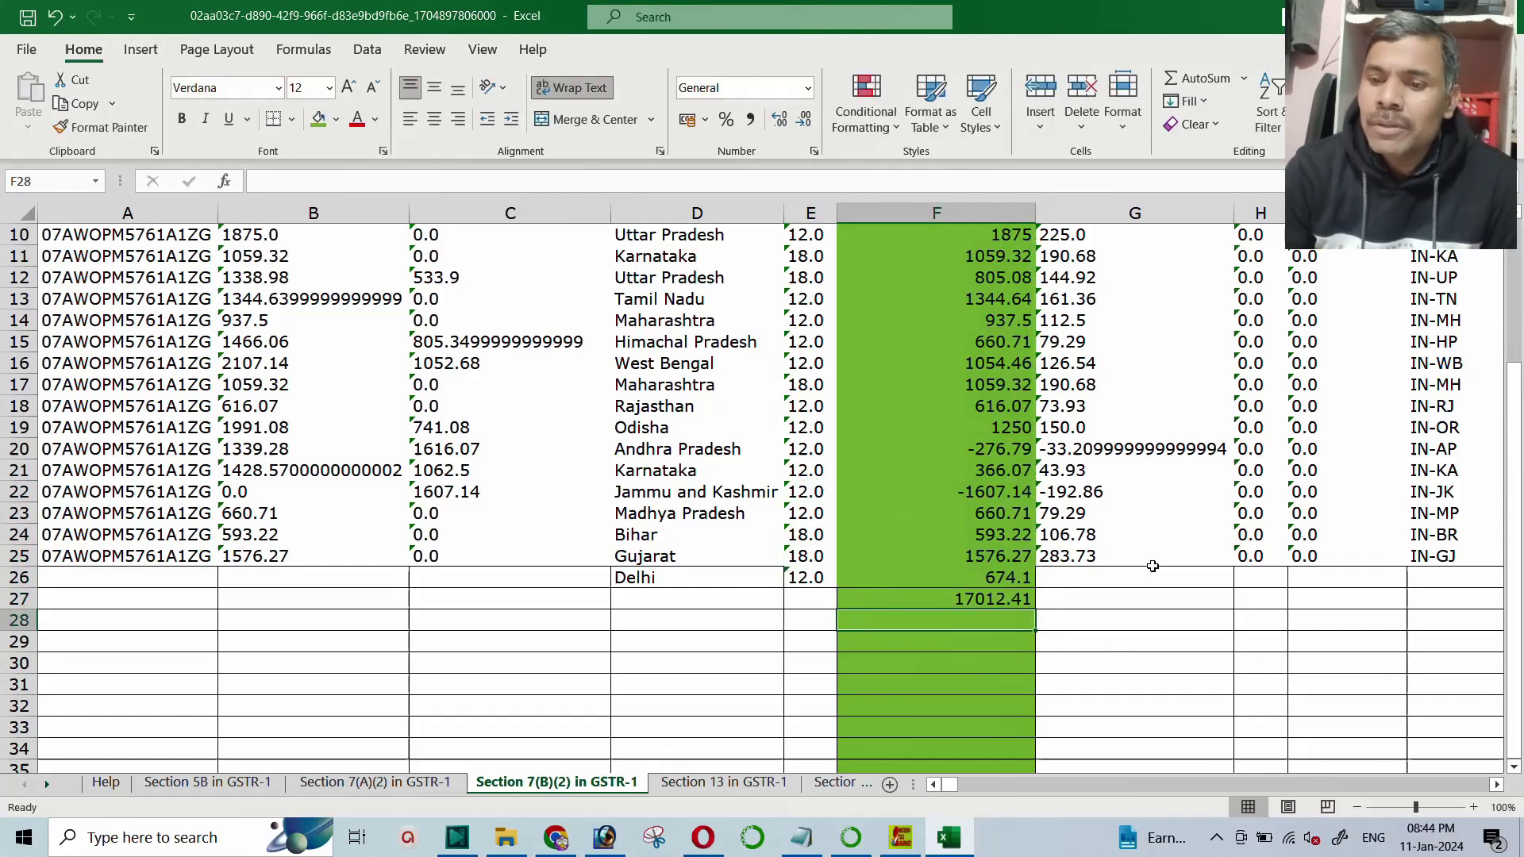
left_click(976, 597)
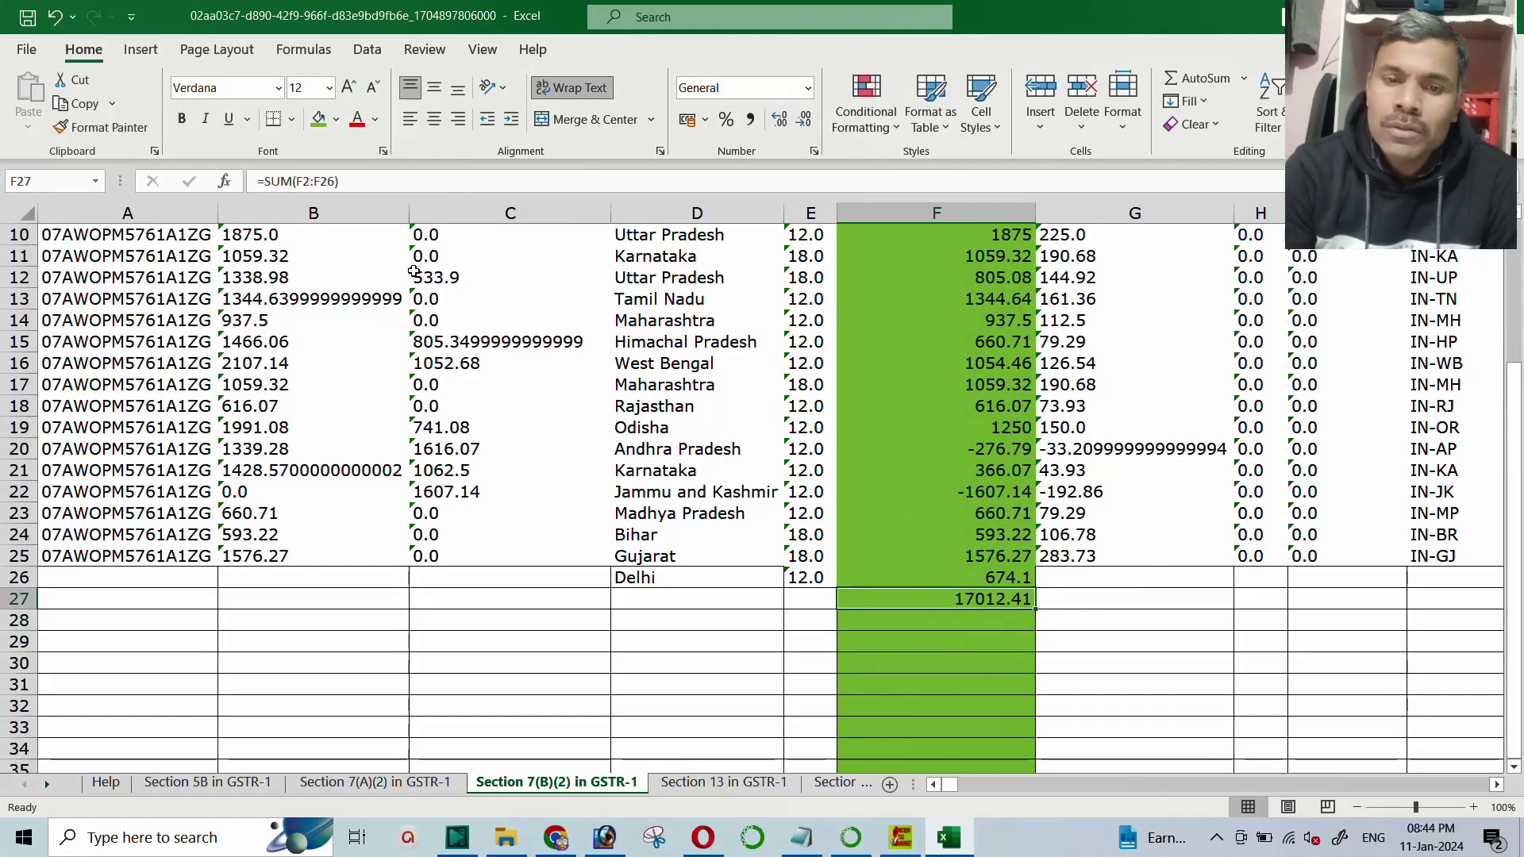
left_click(181, 119)
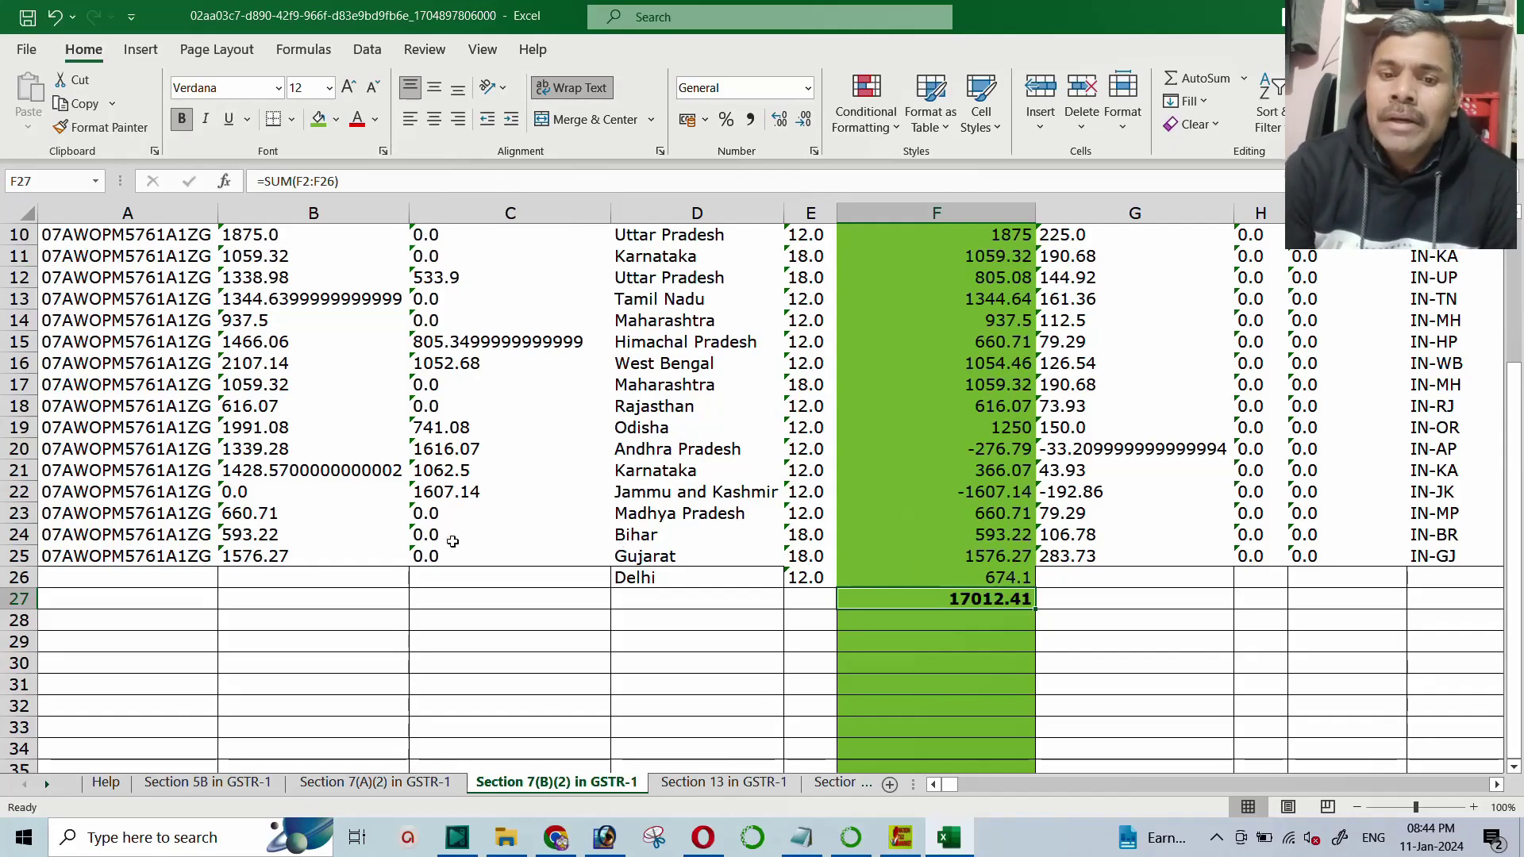
Convert the Gross Taxable Value and Taxable Sales Return Value entries in B2:C25 from text to numbers.
scroll(453, 541, "up", 3)
scroll(290, 411, "down", 2)
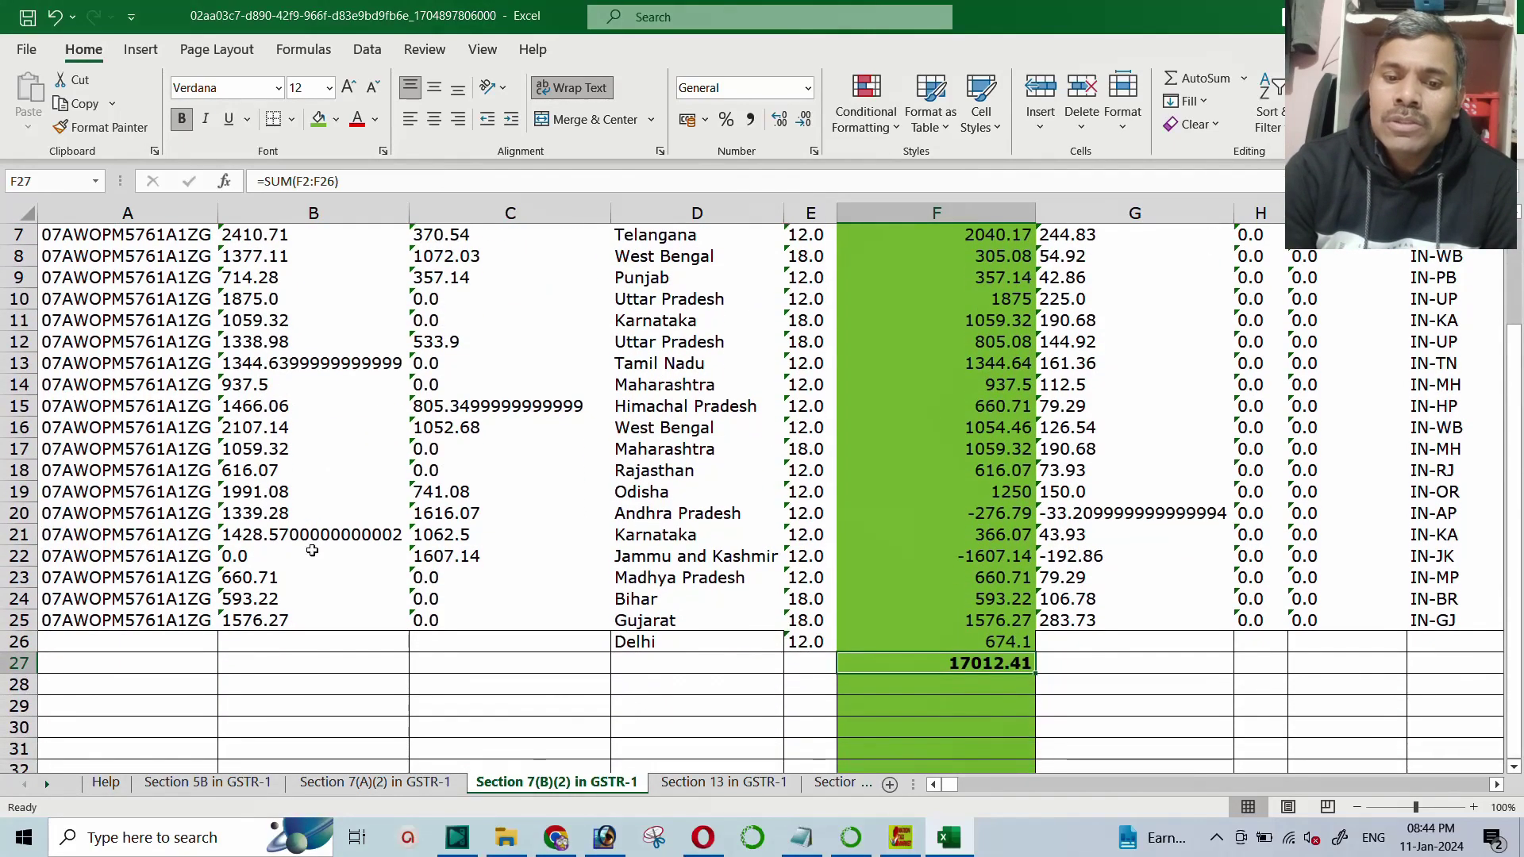
left_click(309, 622)
scroll(326, 635, "up", 2)
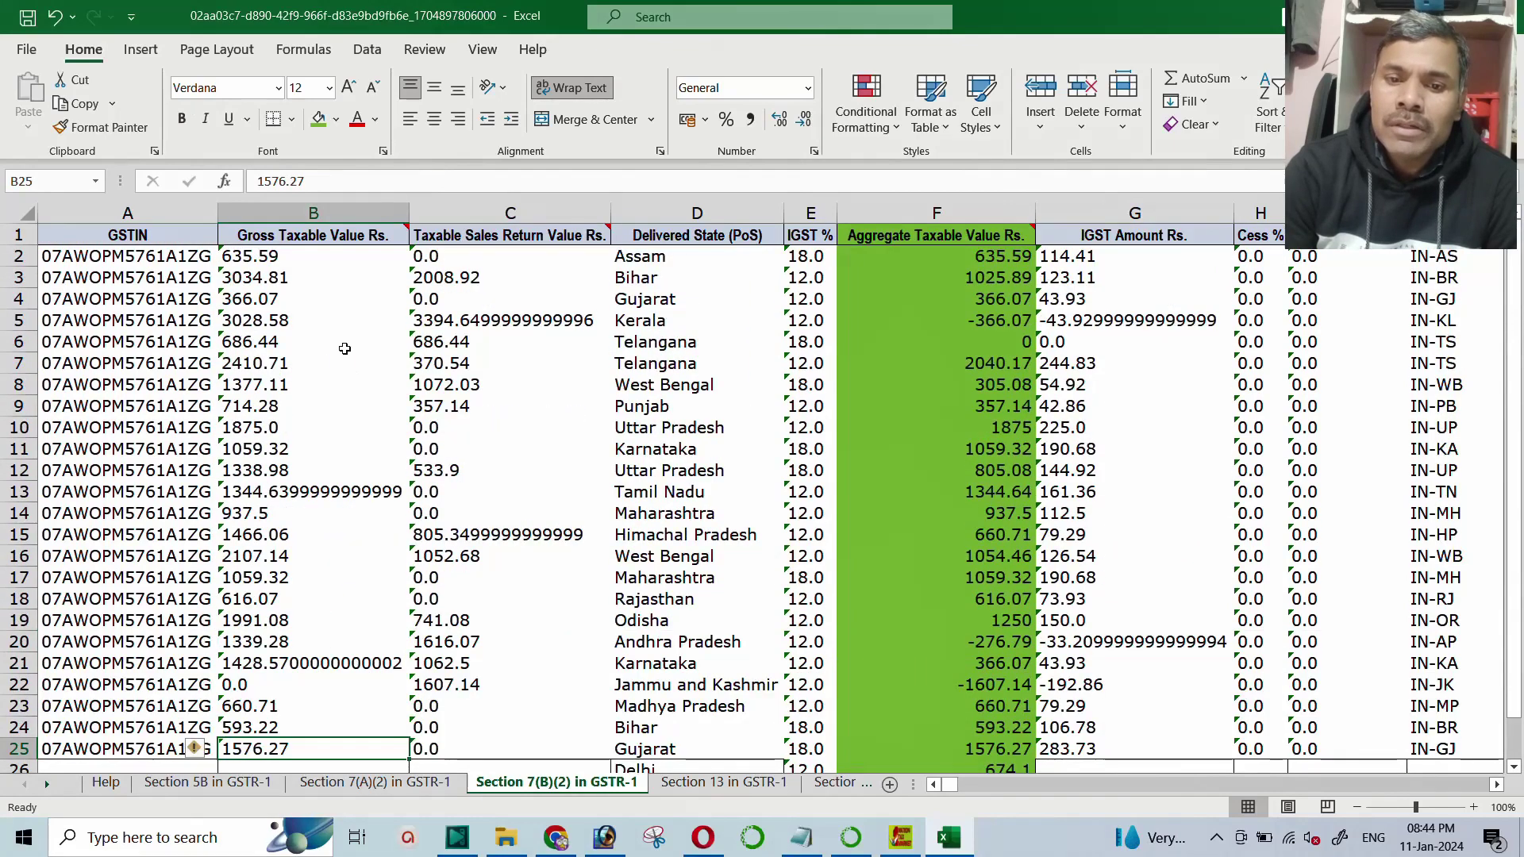
left_click_drag(262, 256, 483, 687)
left_click(205, 235)
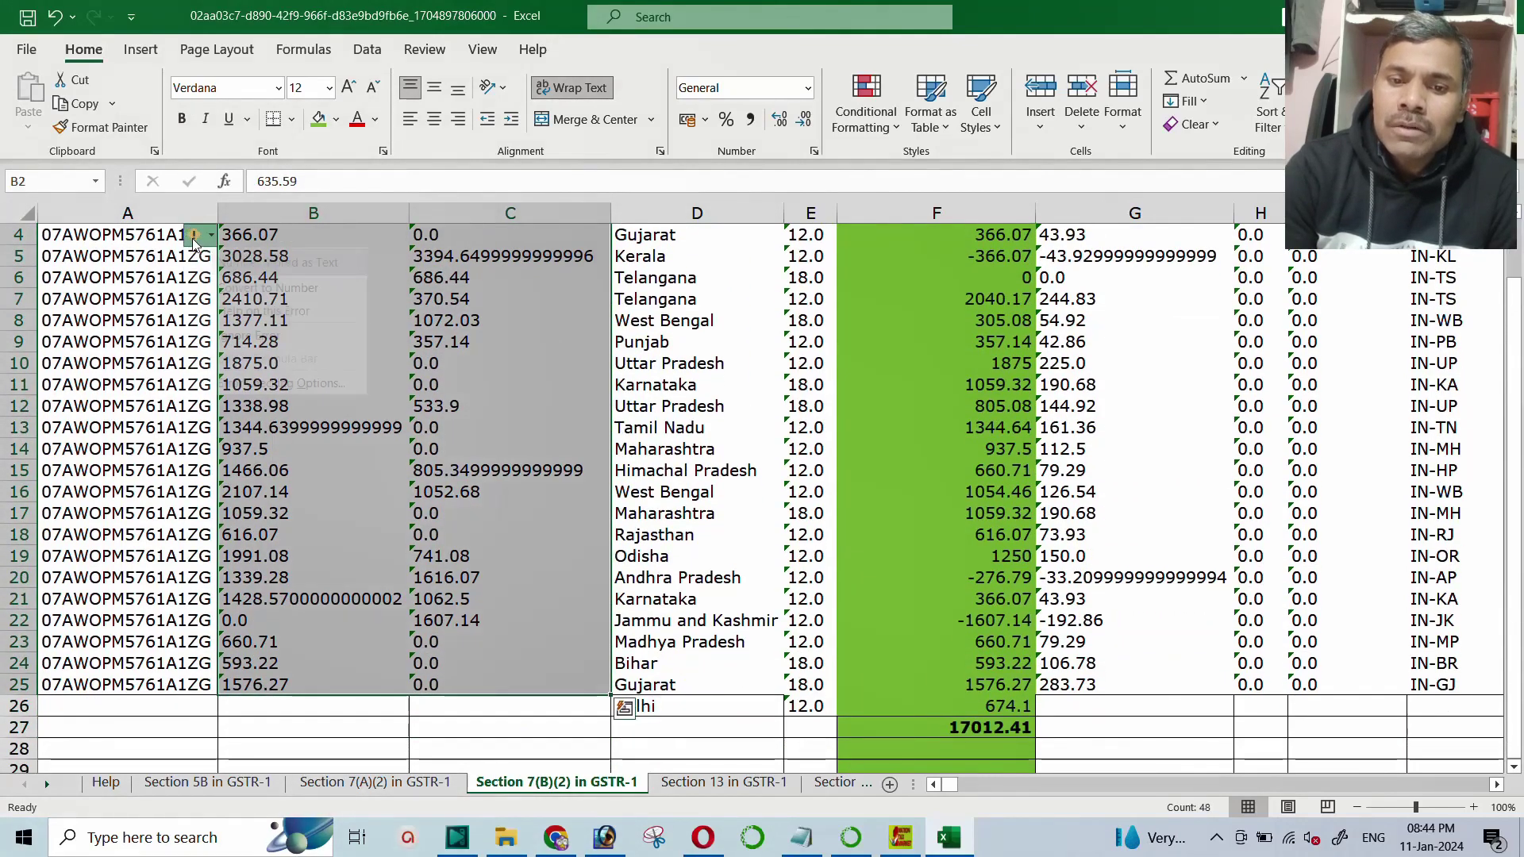
left_click(268, 288)
scroll(266, 341, "down", 2)
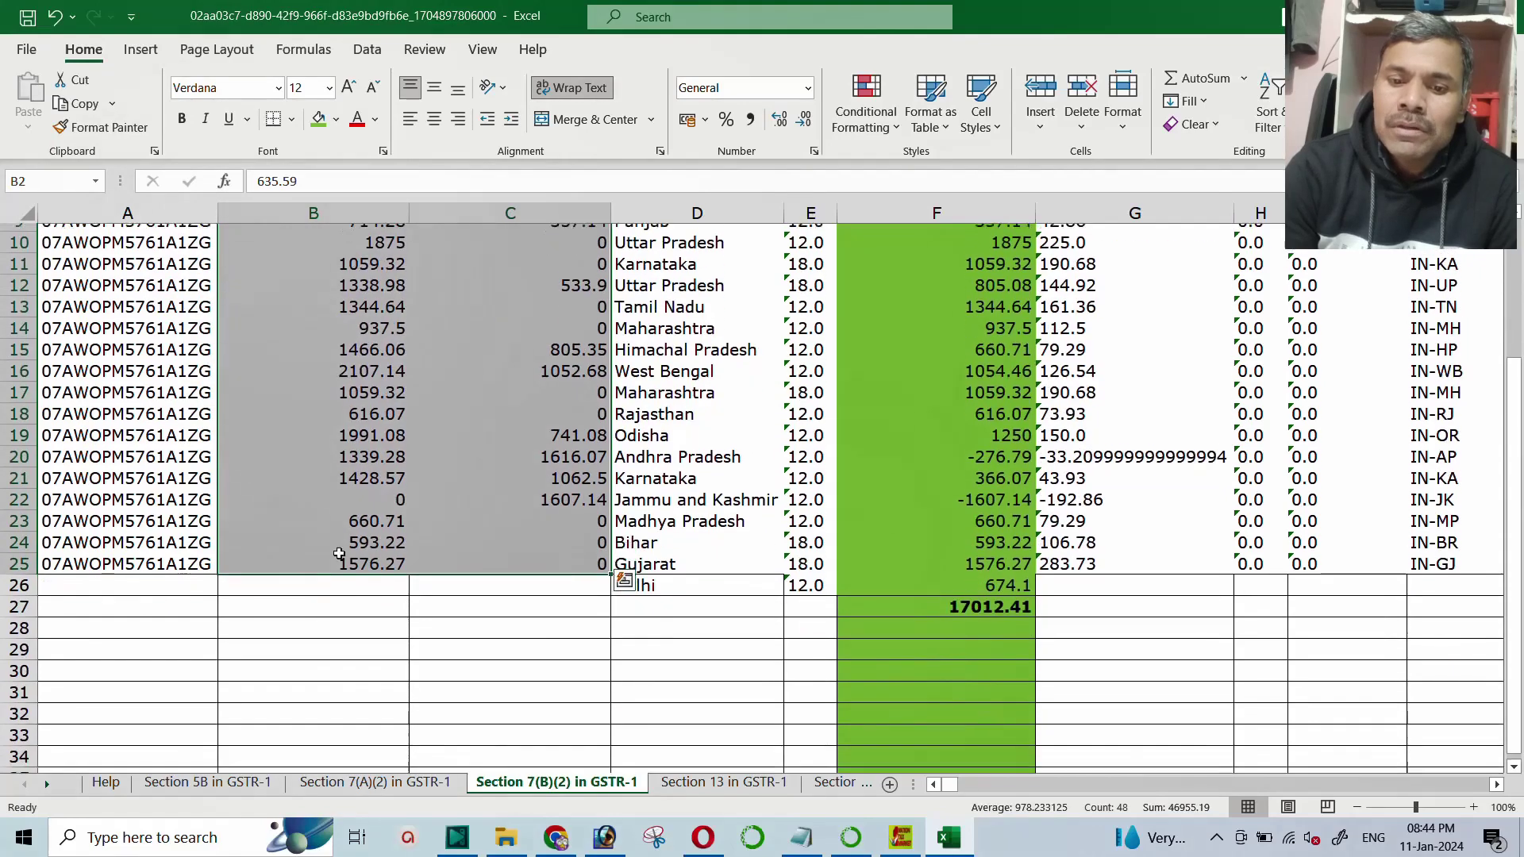
Total the Gross Taxable Value entries B2:B25 in bold in cell B26 and extend the sum to C26 for the sales returns.
left_click(342, 578)
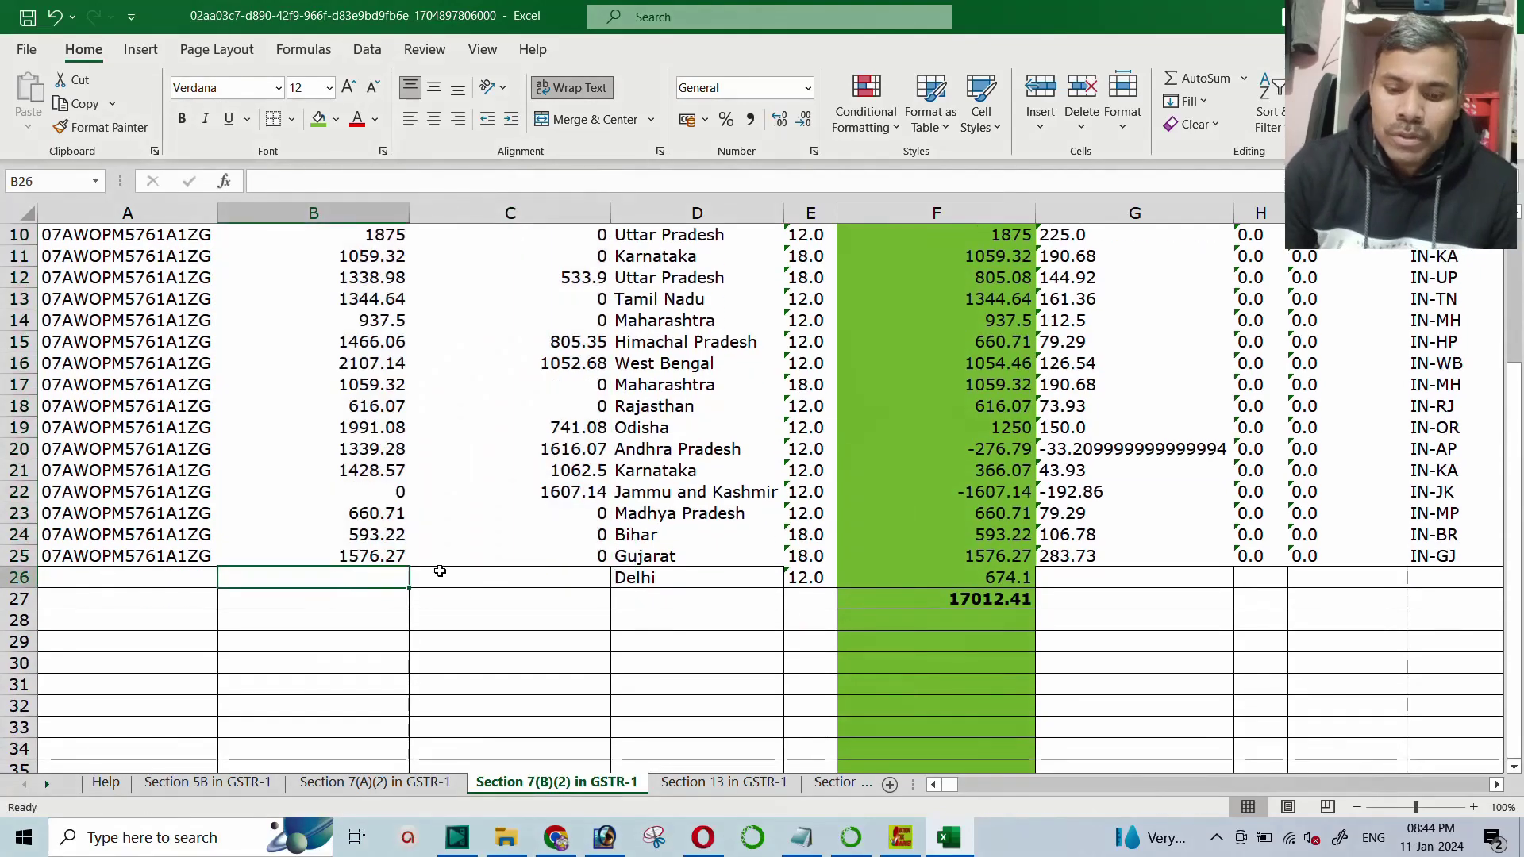
key("alt+equal")
key("Return")
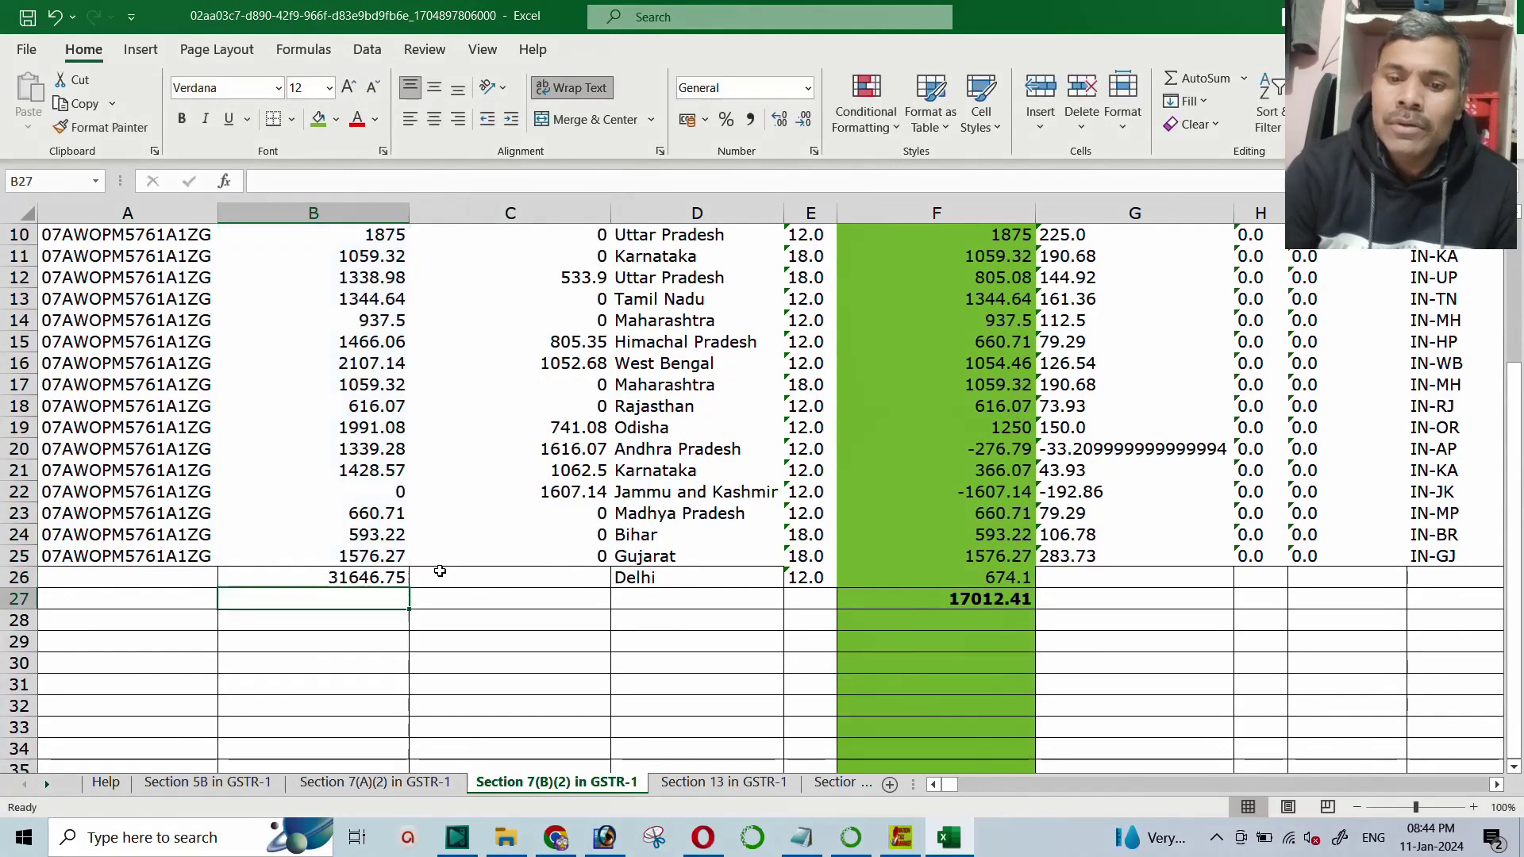
left_click(360, 574)
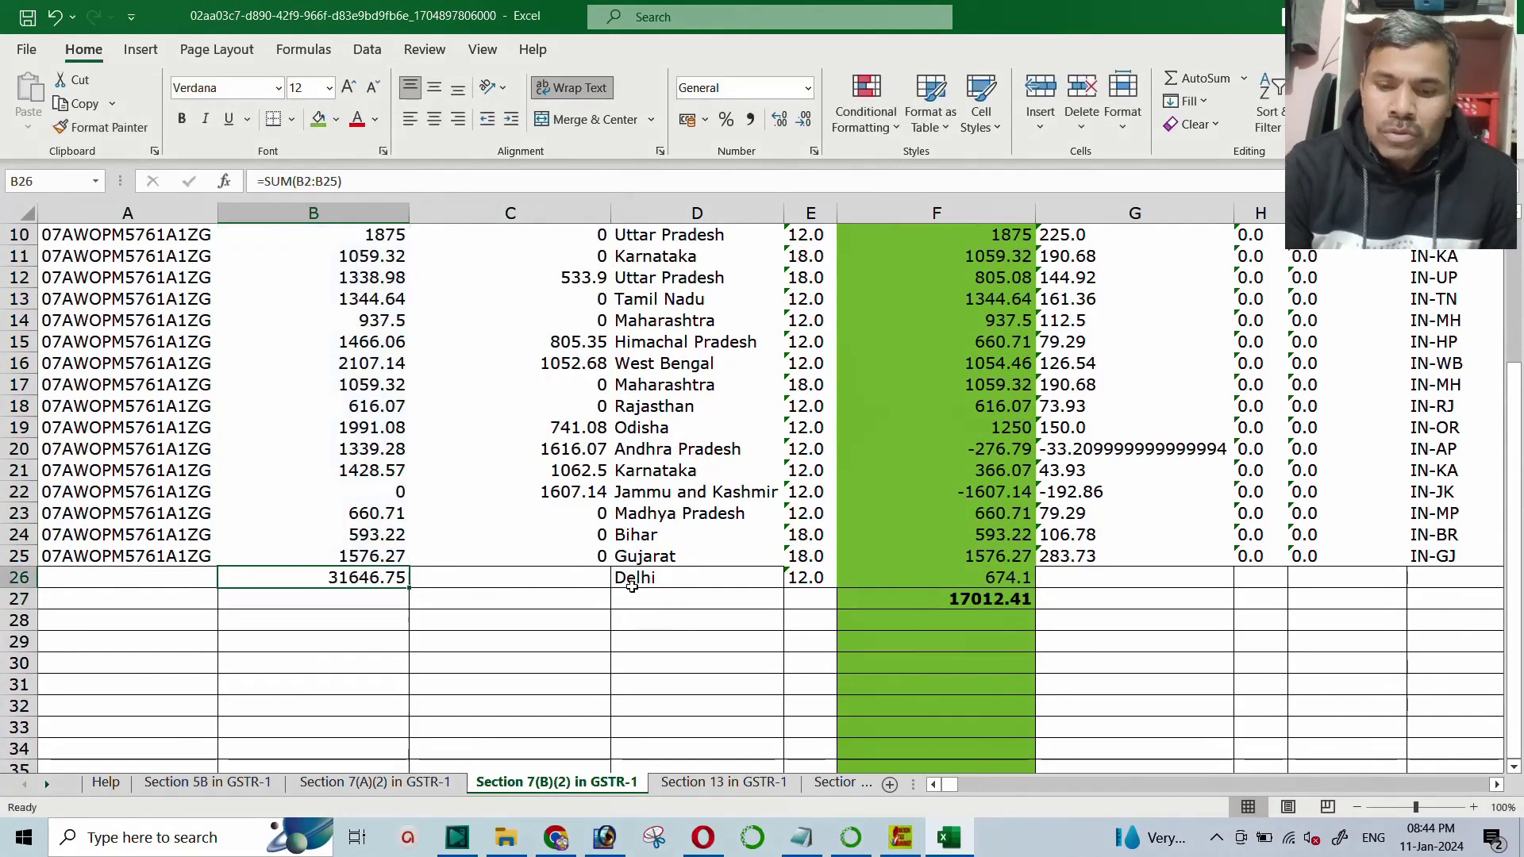
key("ctrl+b")
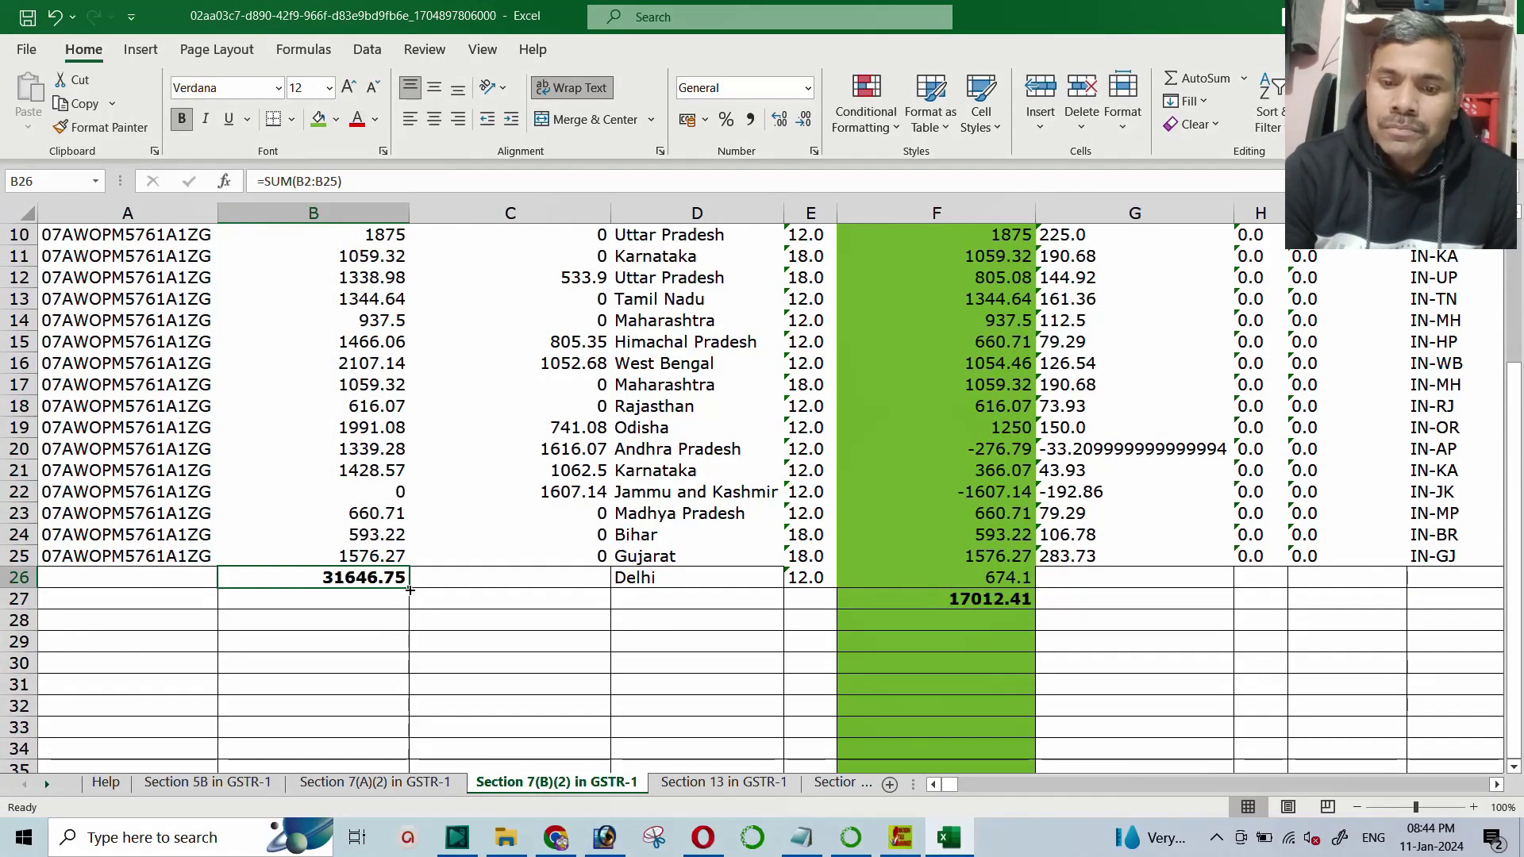
left_click_drag(410, 588, 556, 592)
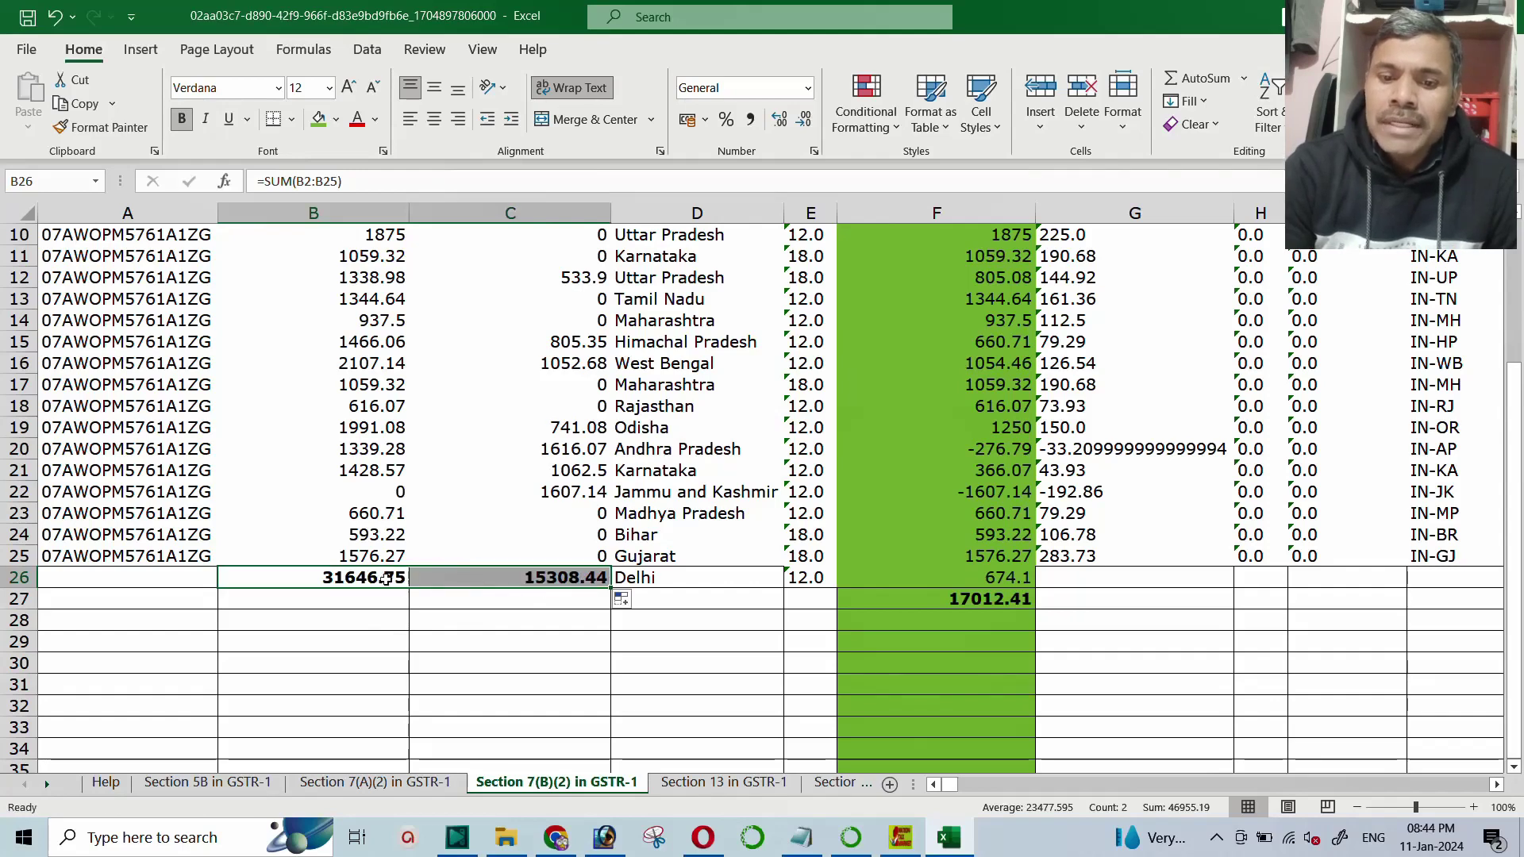
left_click(349, 585)
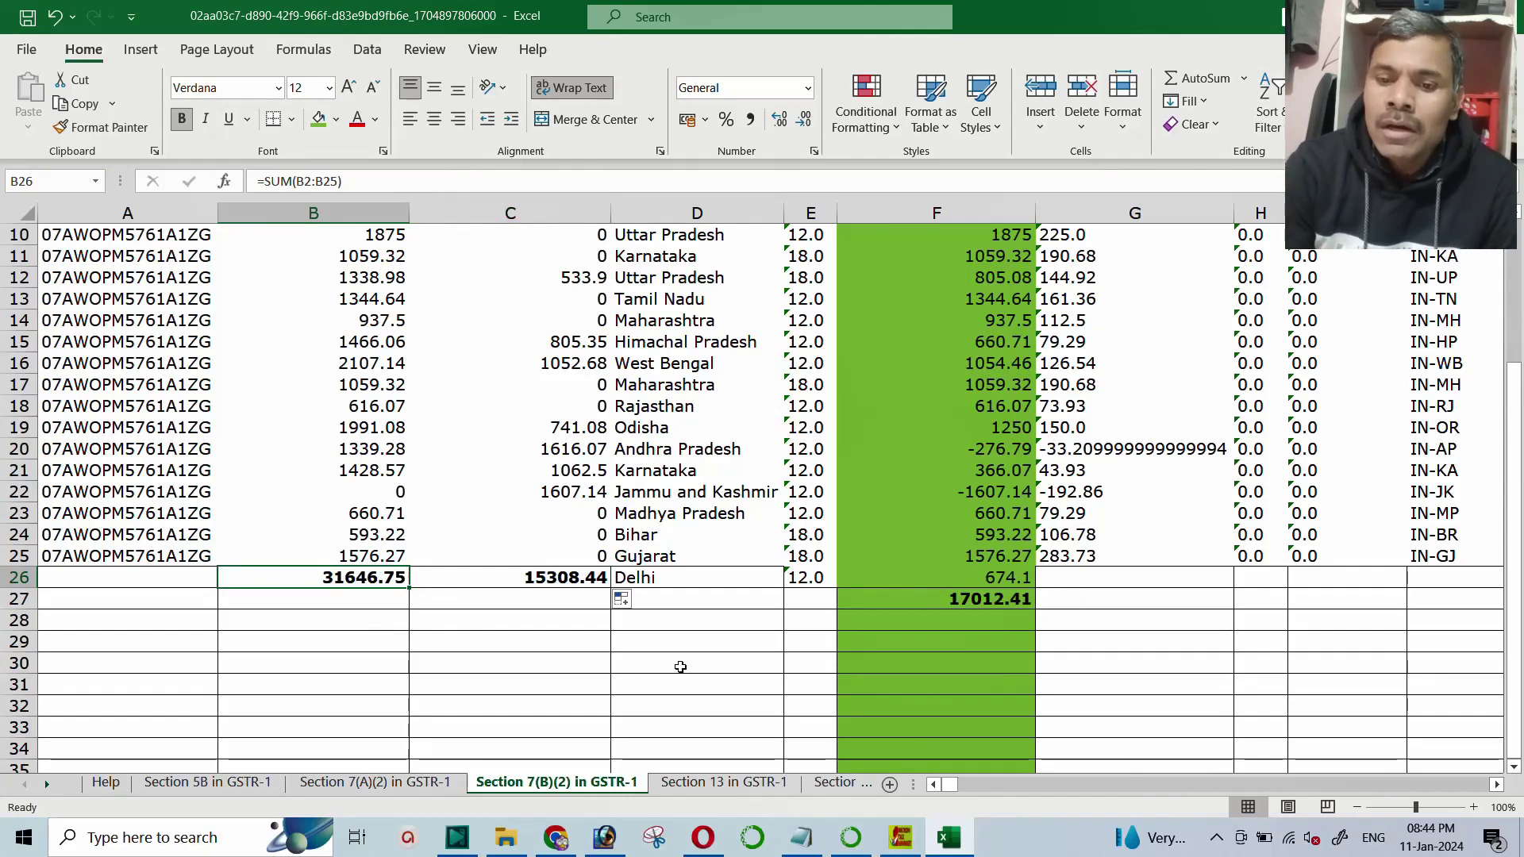
left_click(545, 586)
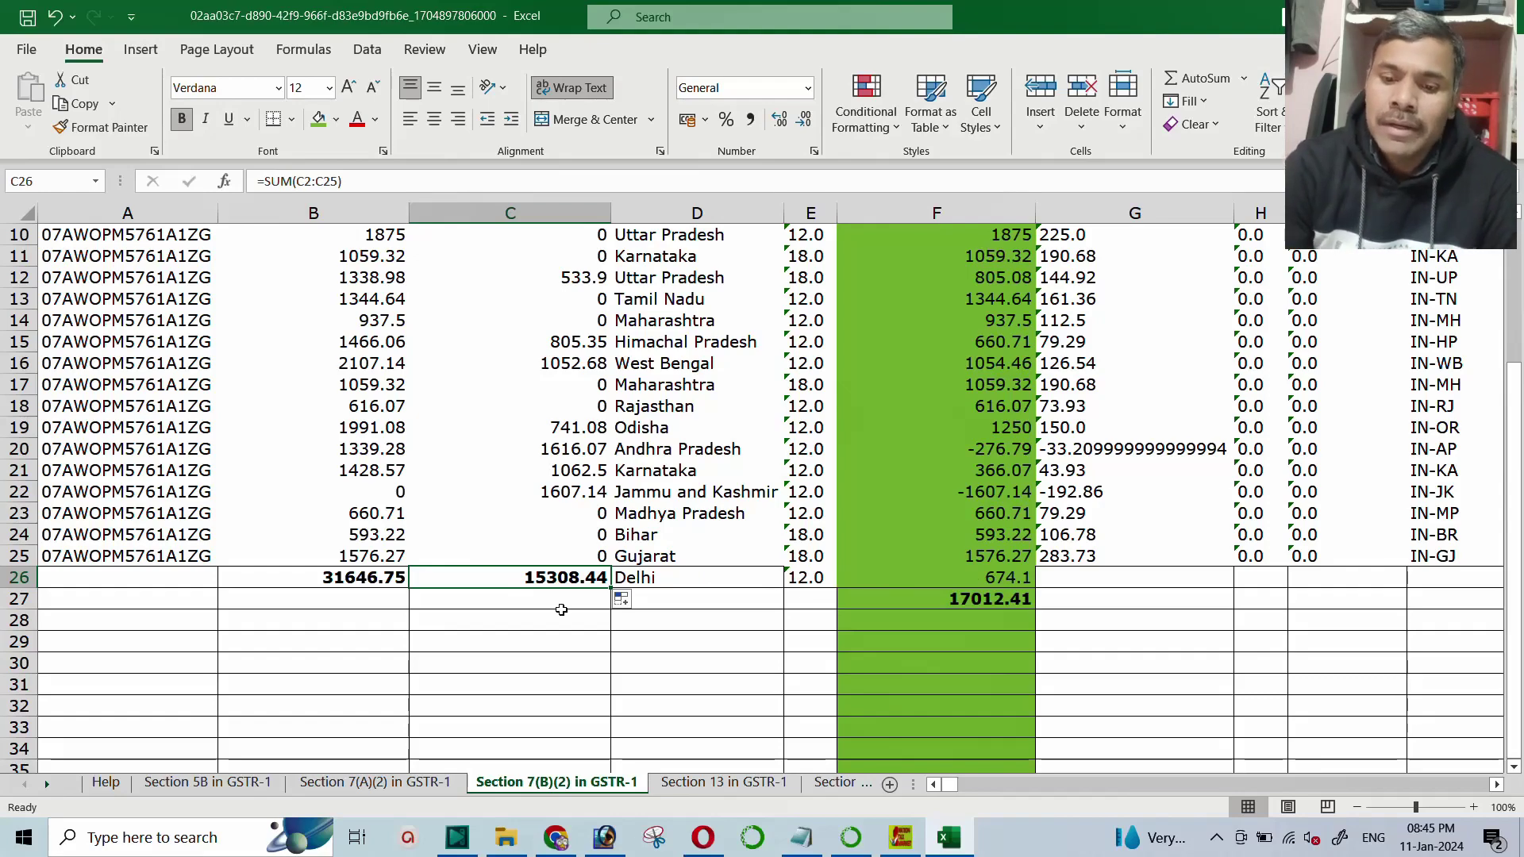
Switch to the GST portal in Chrome and open the TDS and TCS credit received page from the Returns services.
left_click(560, 837)
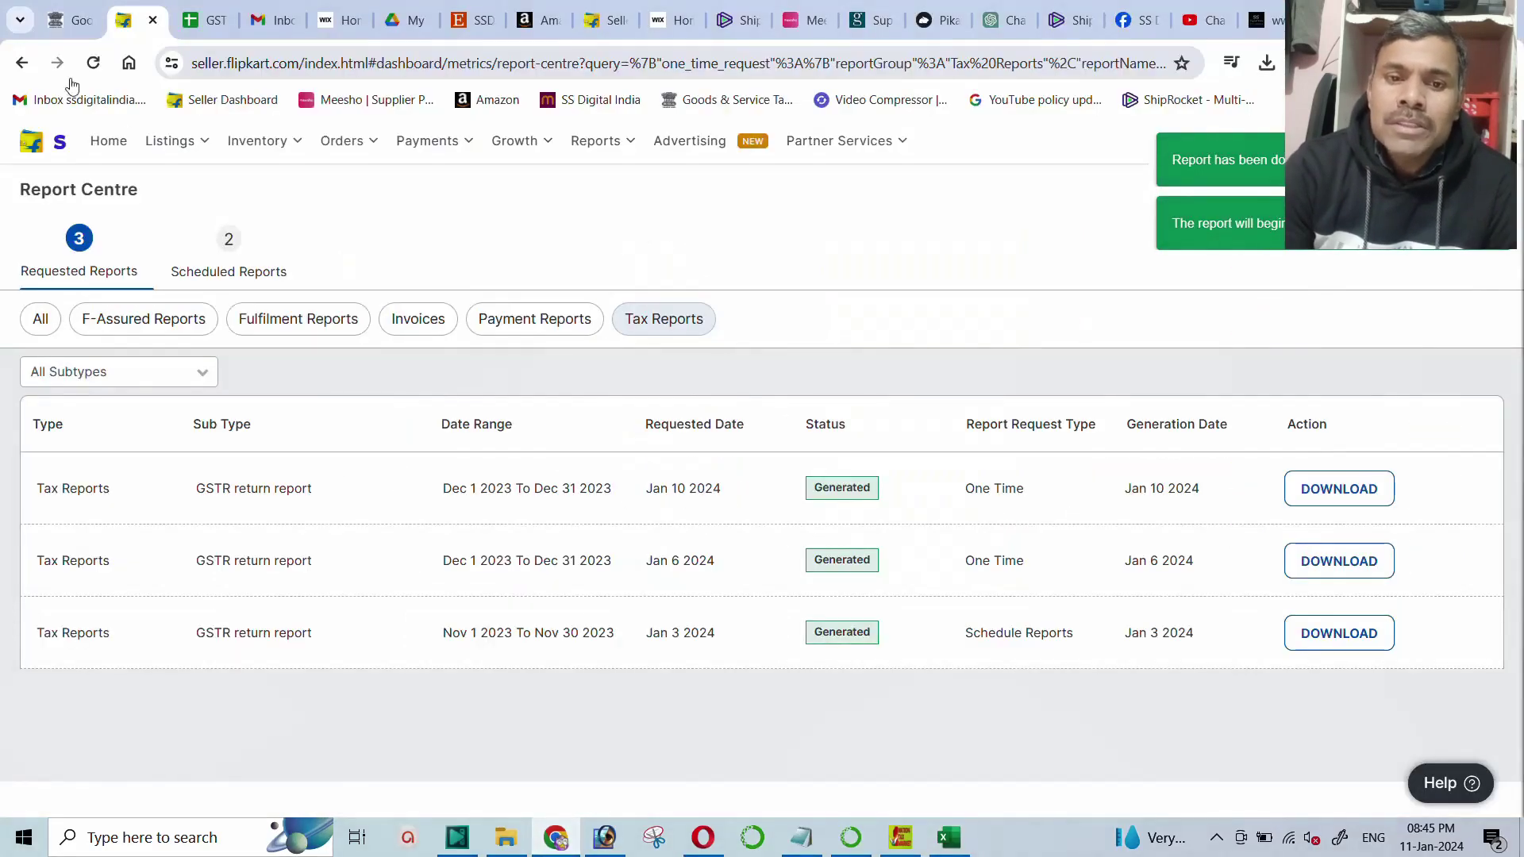
left_click(73, 20)
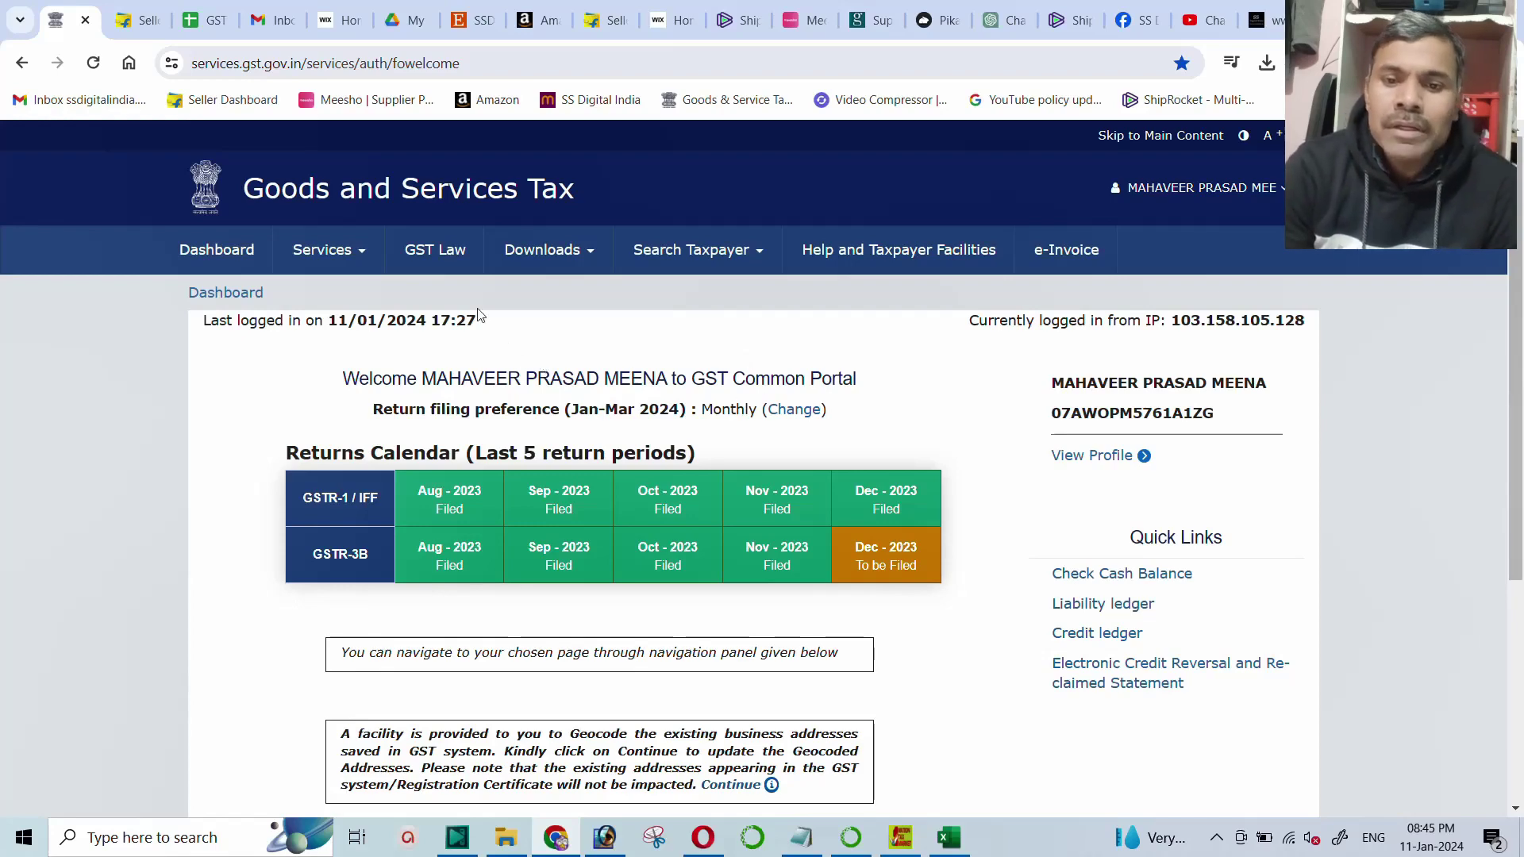
left_click(353, 259)
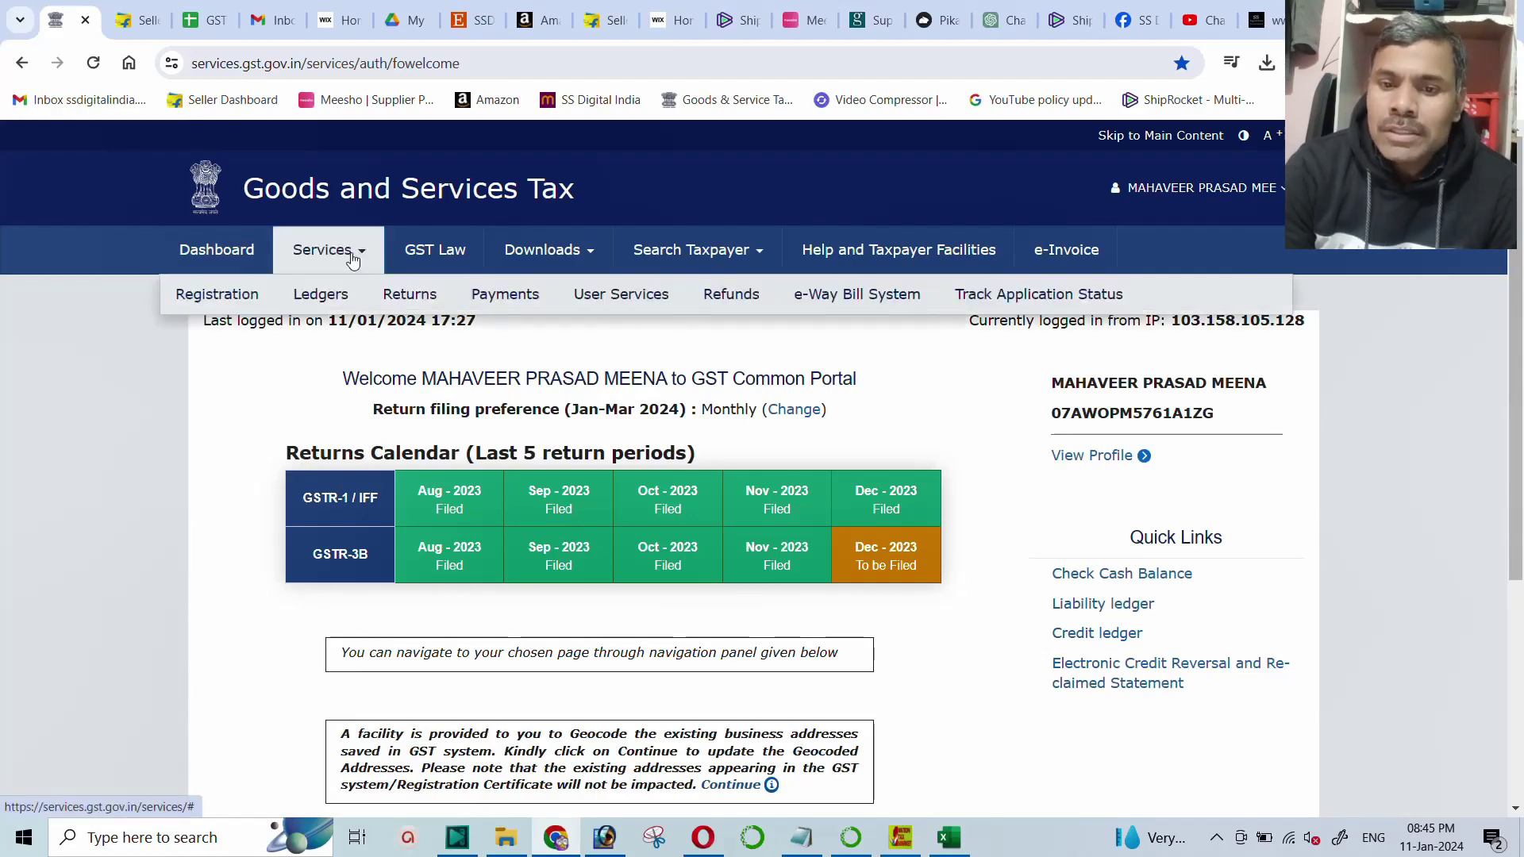
mouse_move(410, 306)
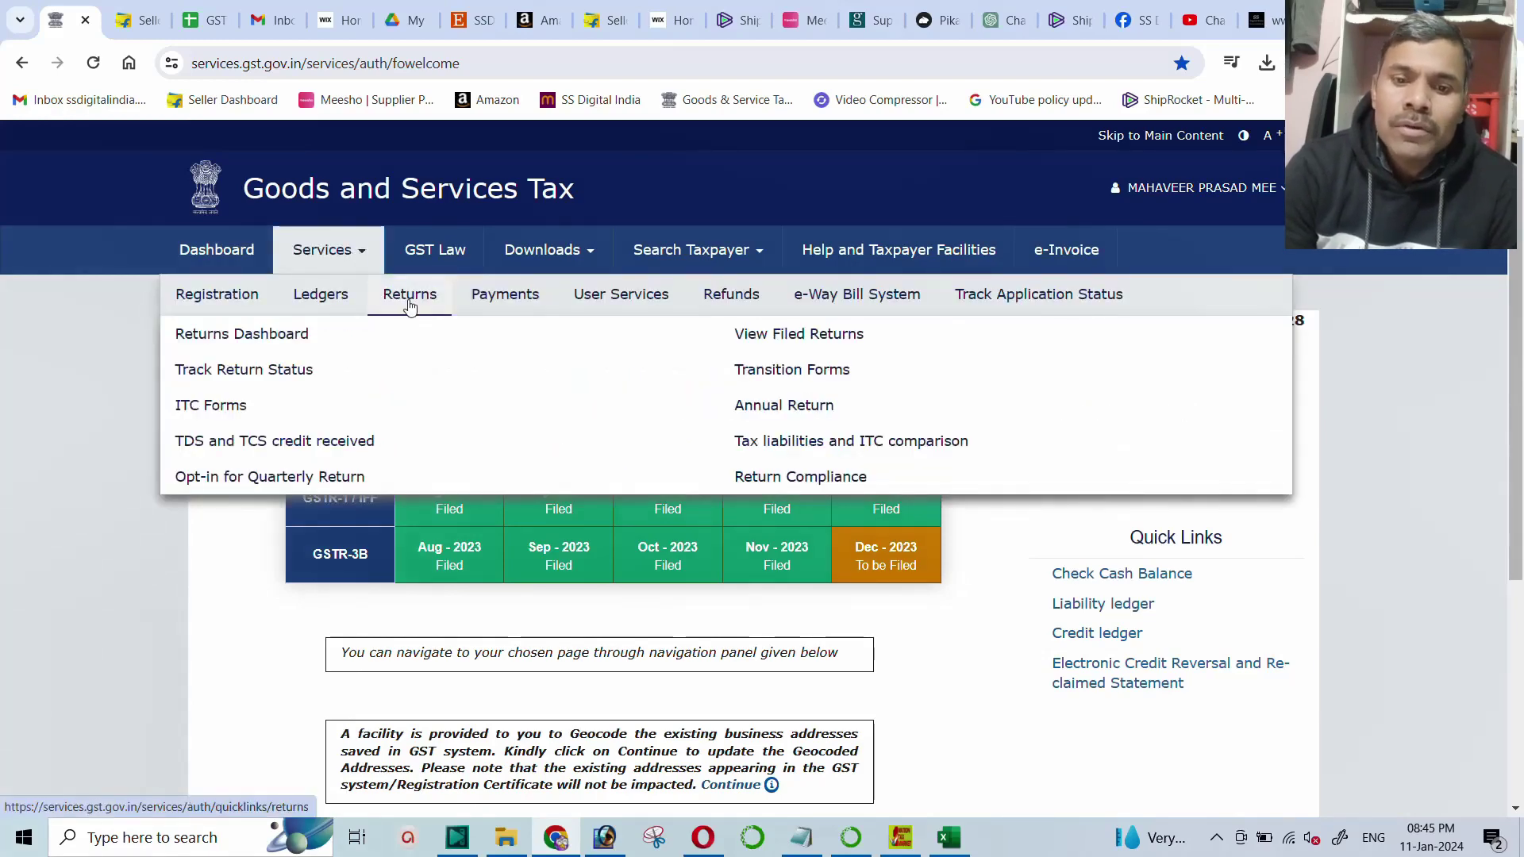
left_click(239, 445)
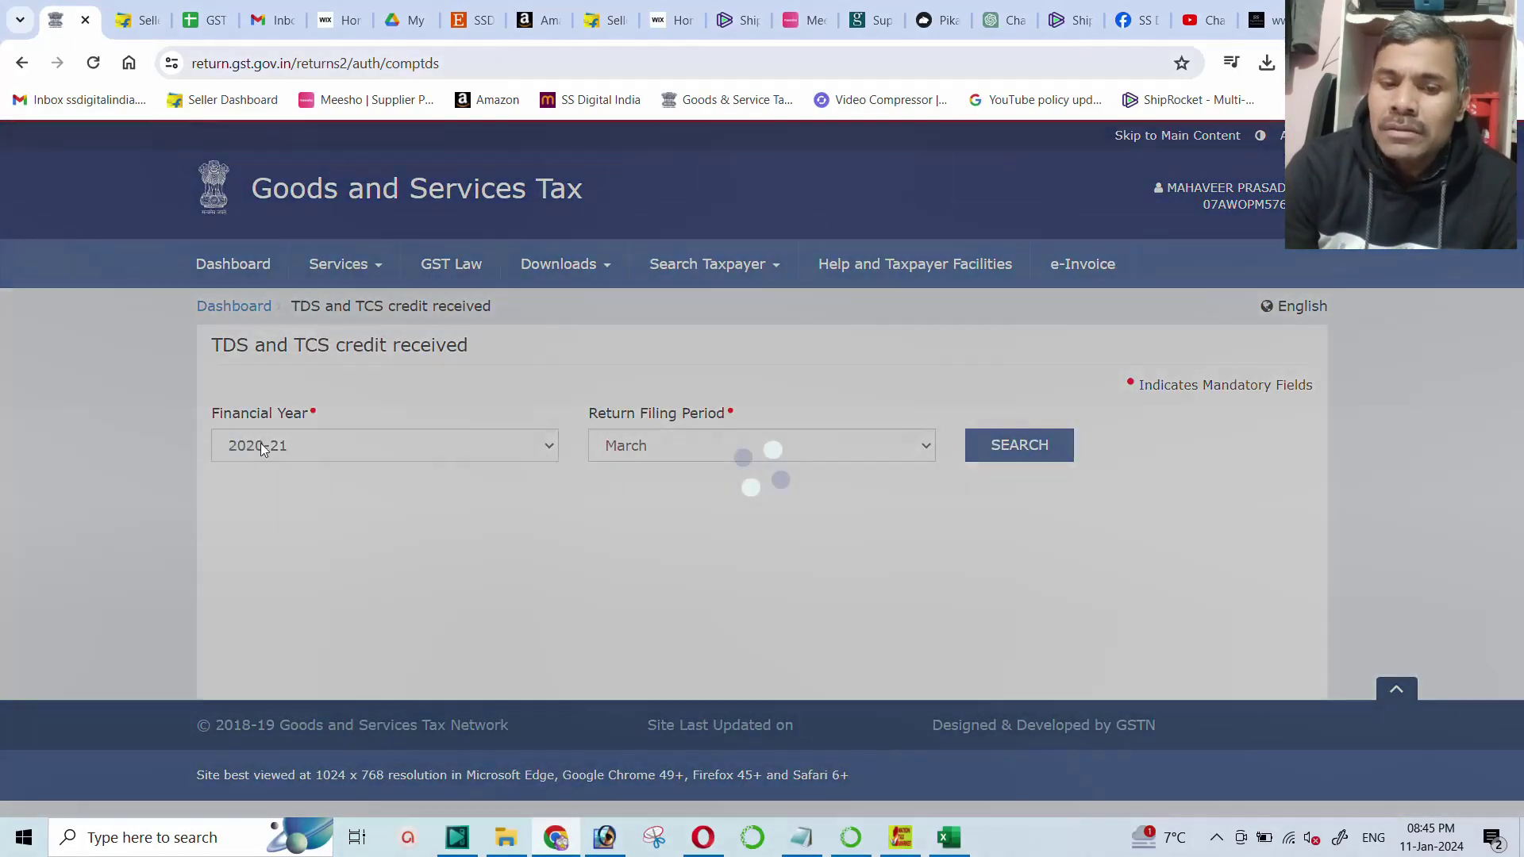
Search the TDS and TCS credit received form for financial year 2023-24 and return filing period December.
left_click(311, 449)
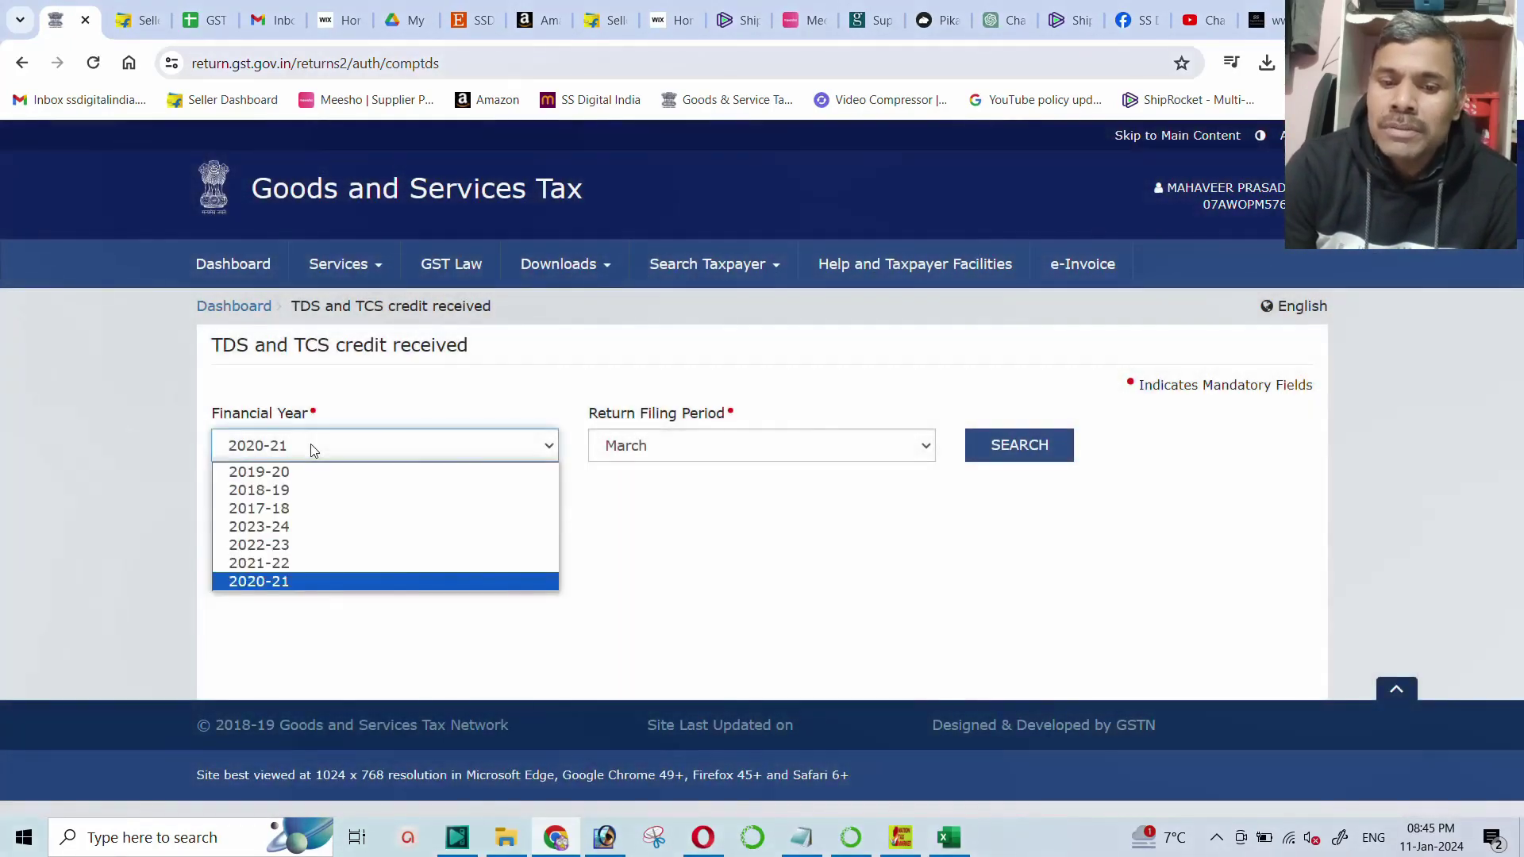
left_click(290, 529)
left_click(657, 445)
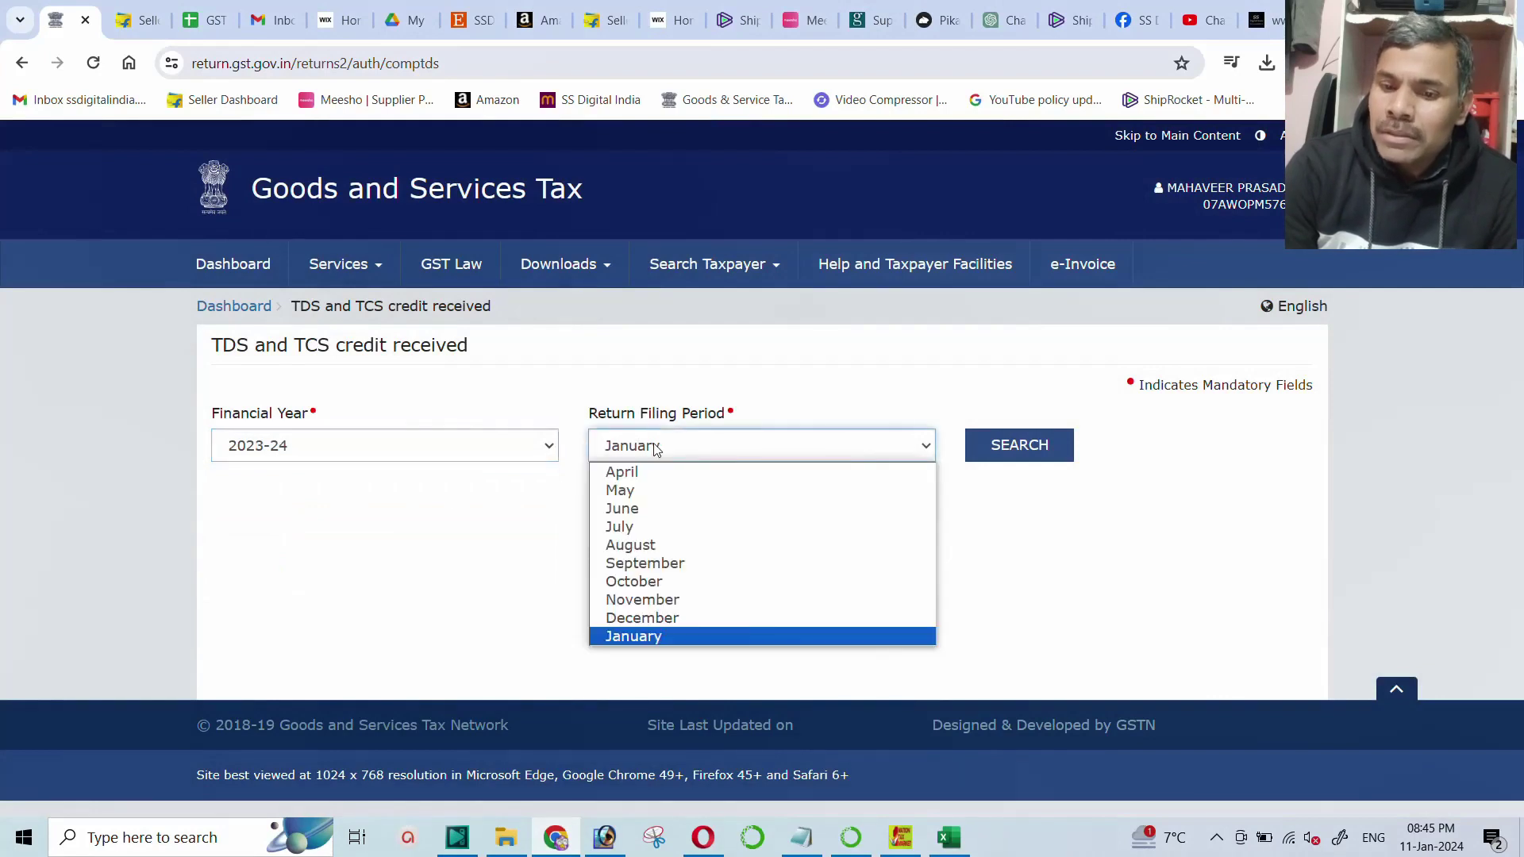
left_click(658, 618)
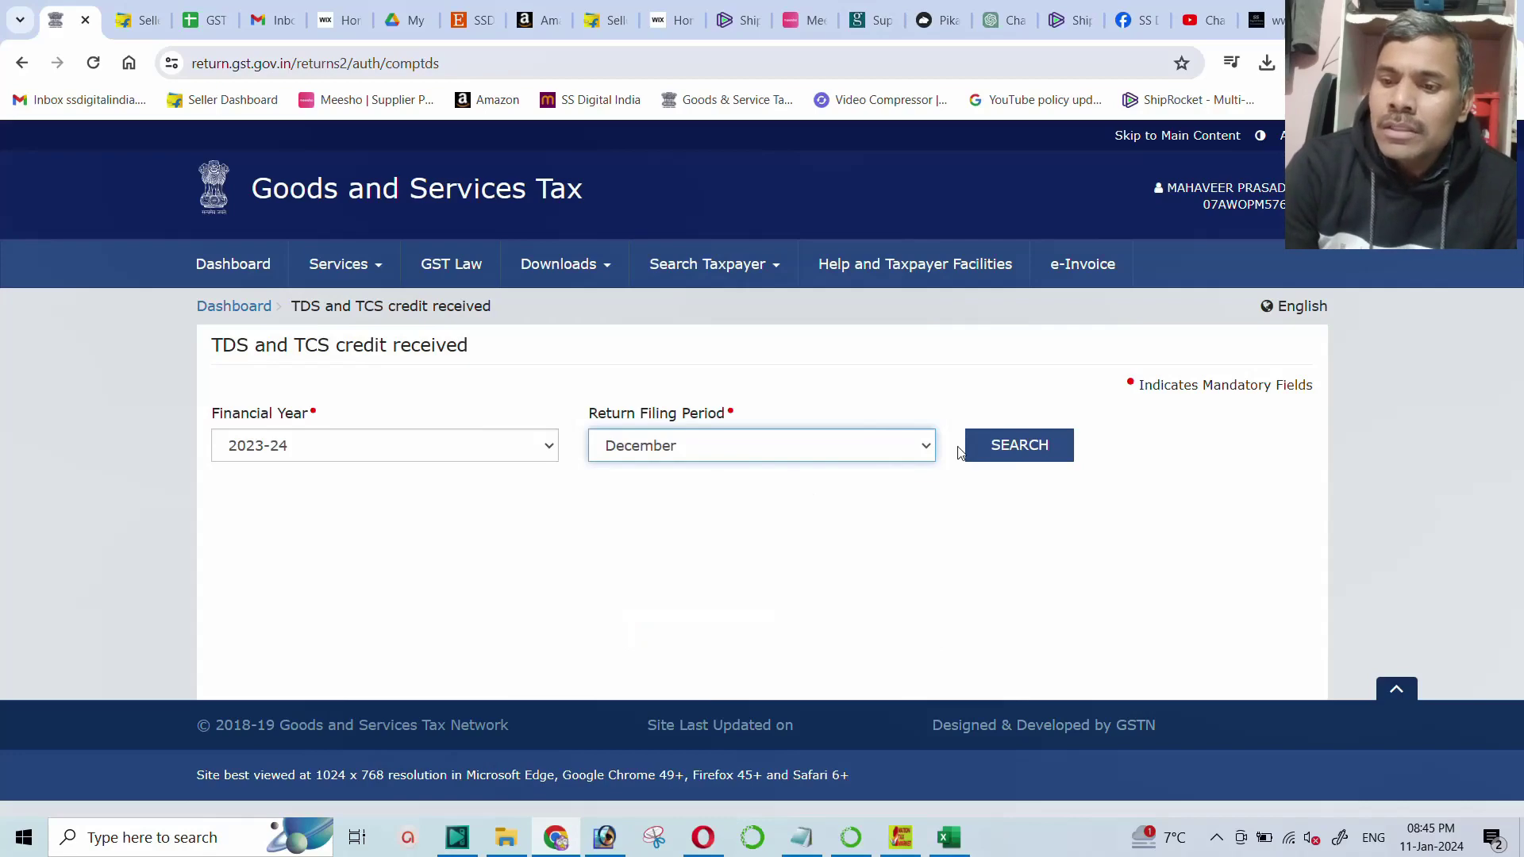
left_click(1002, 447)
Prepare the TDS and TCS credit received form online and open its TCS Credit received summary.
scroll(487, 370, "down", 5)
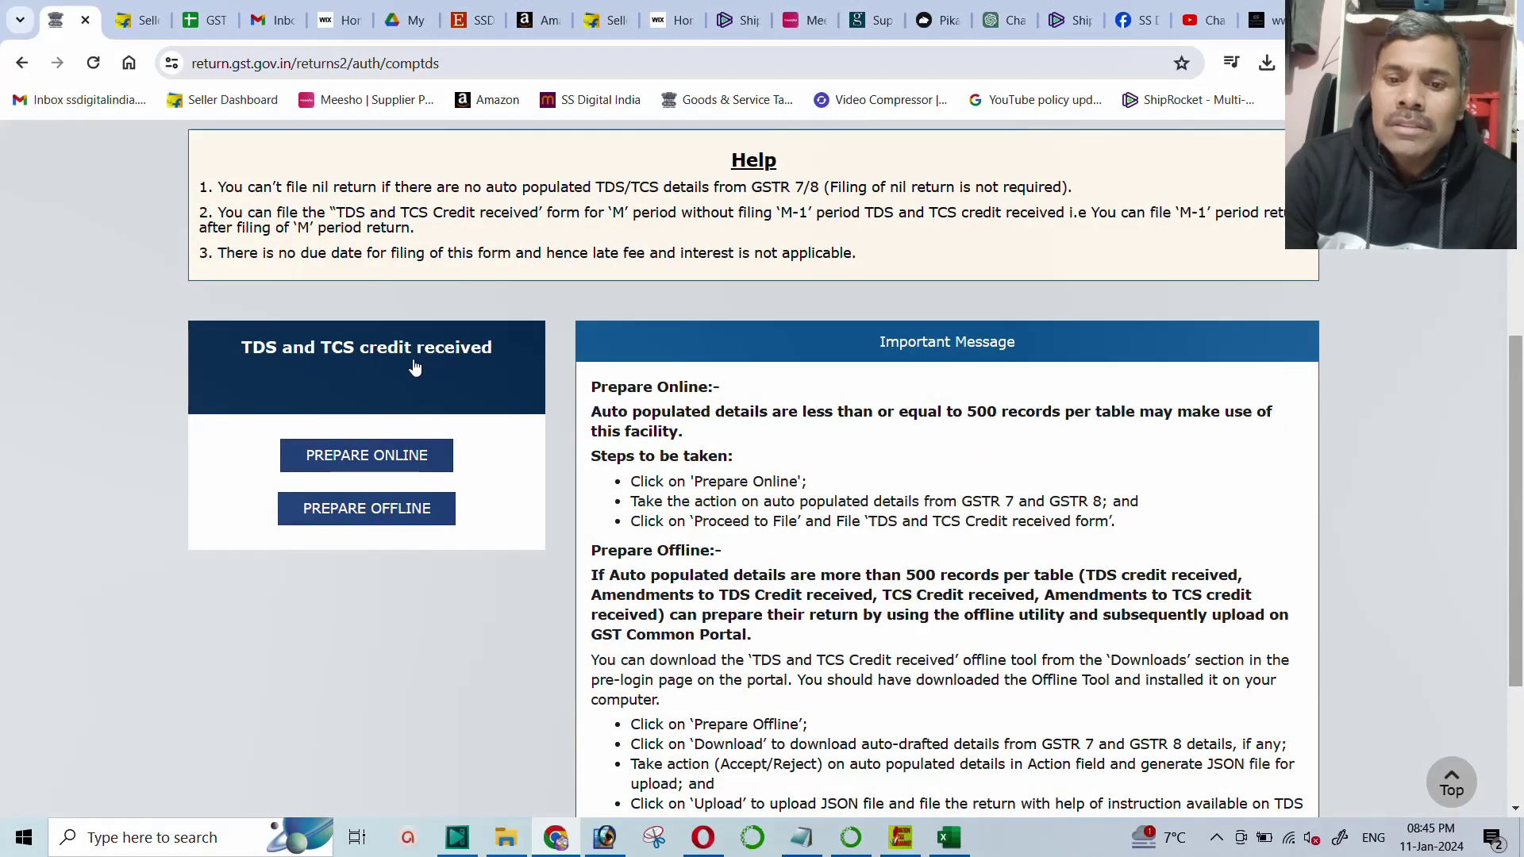
left_click(360, 454)
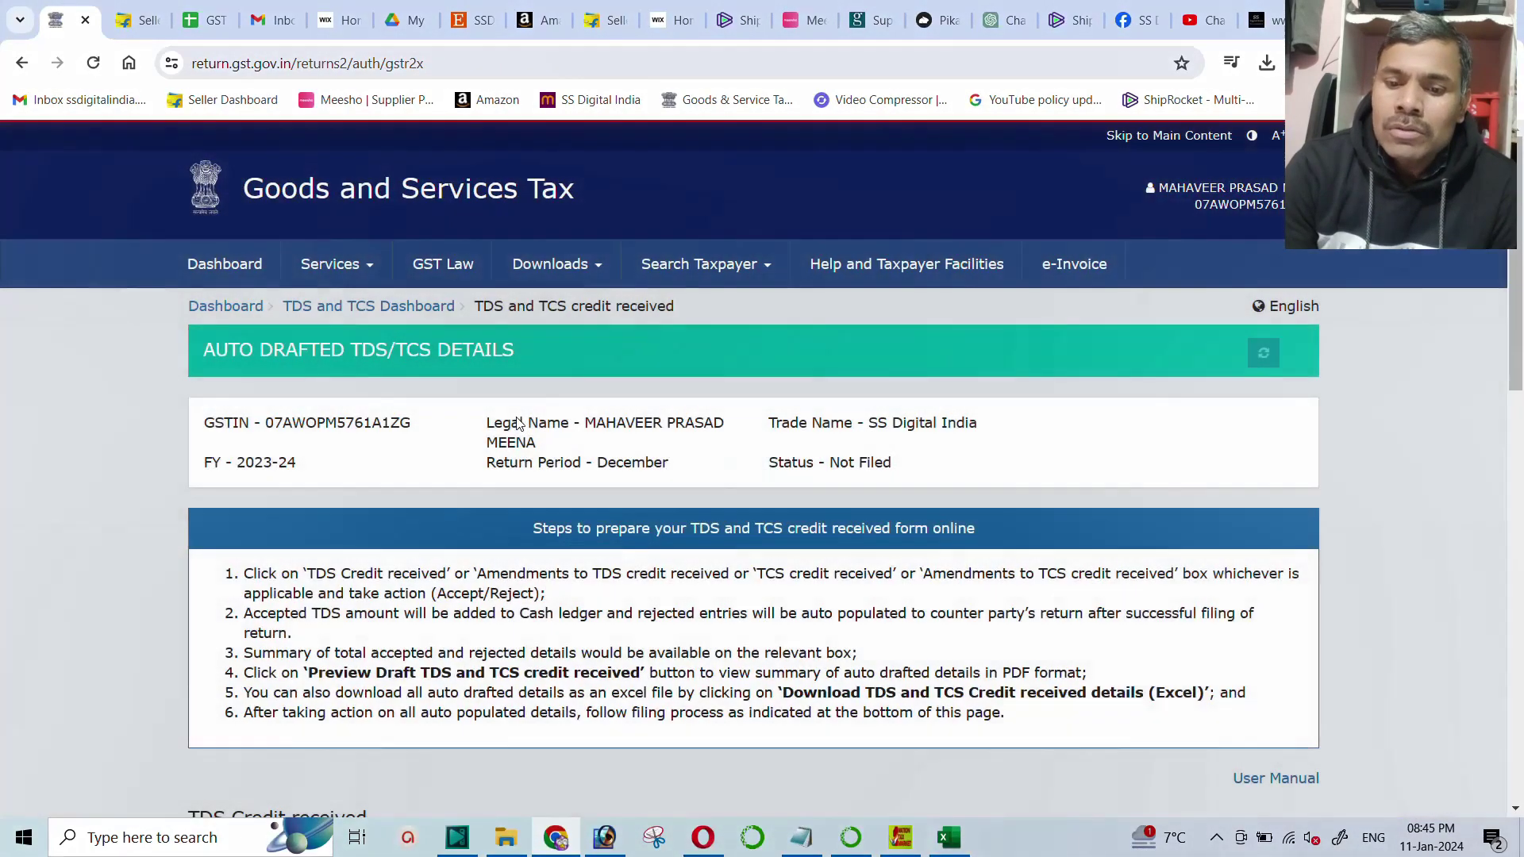
scroll(516, 424, "down", 6)
scroll(516, 421, "down", 3)
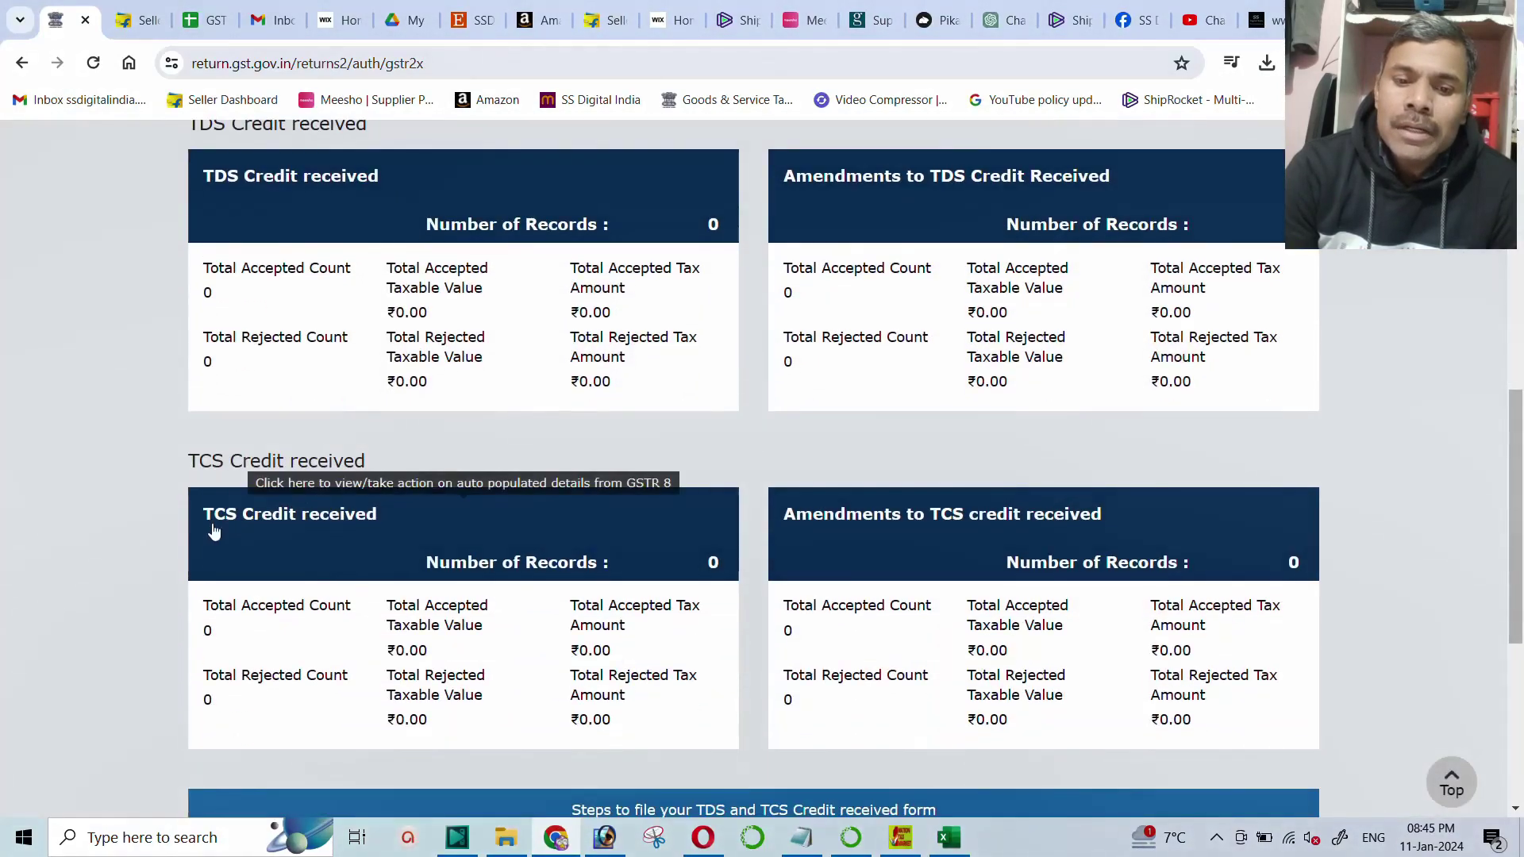
left_click(310, 518)
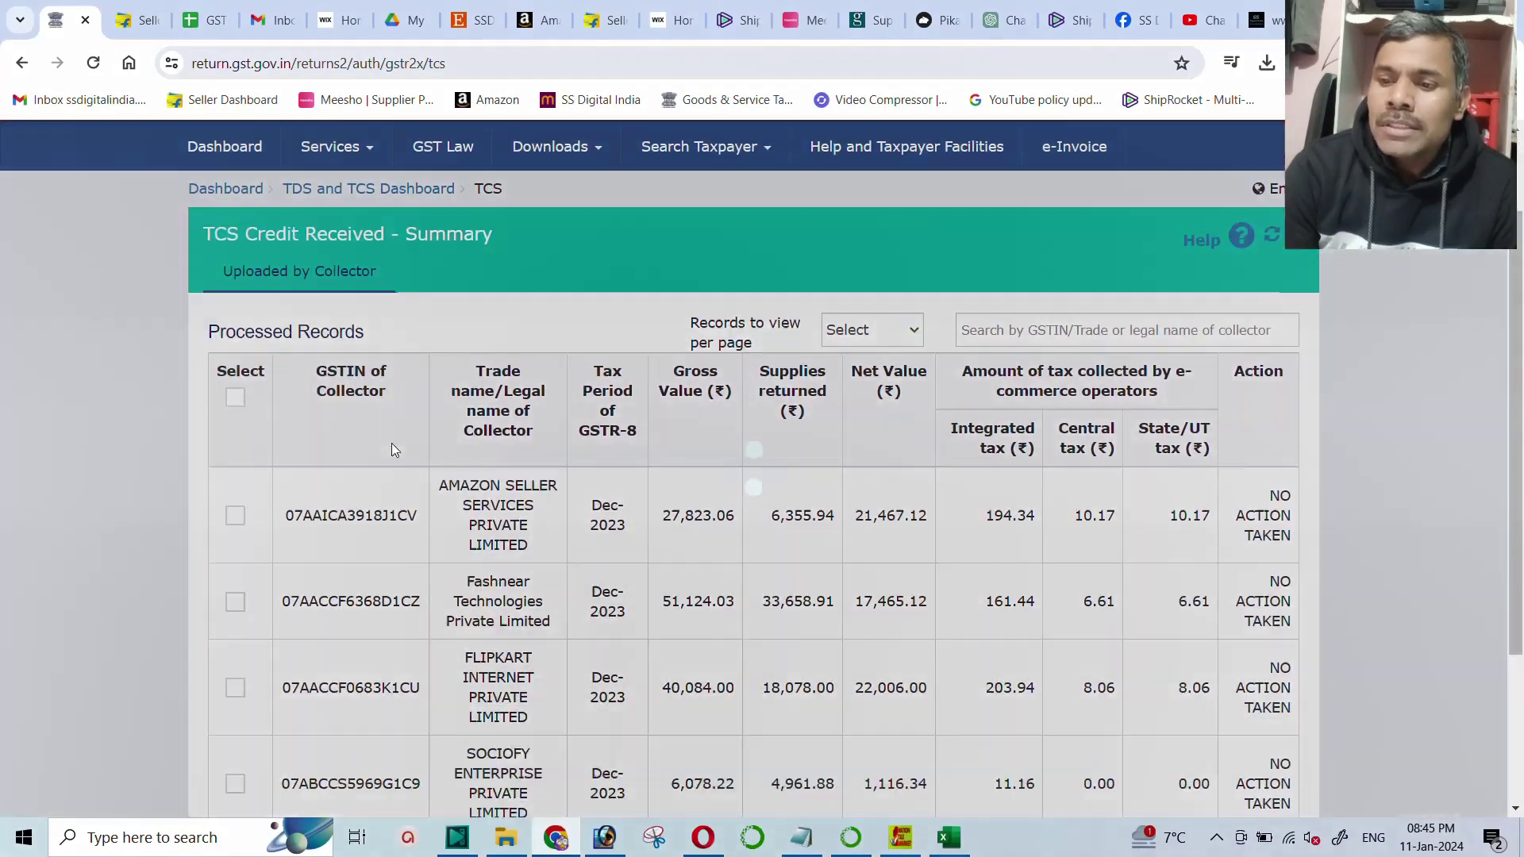
Examine which e-commerce collectors are listed in the processed TCS records for December 2023.
scroll(392, 443, "down", 2)
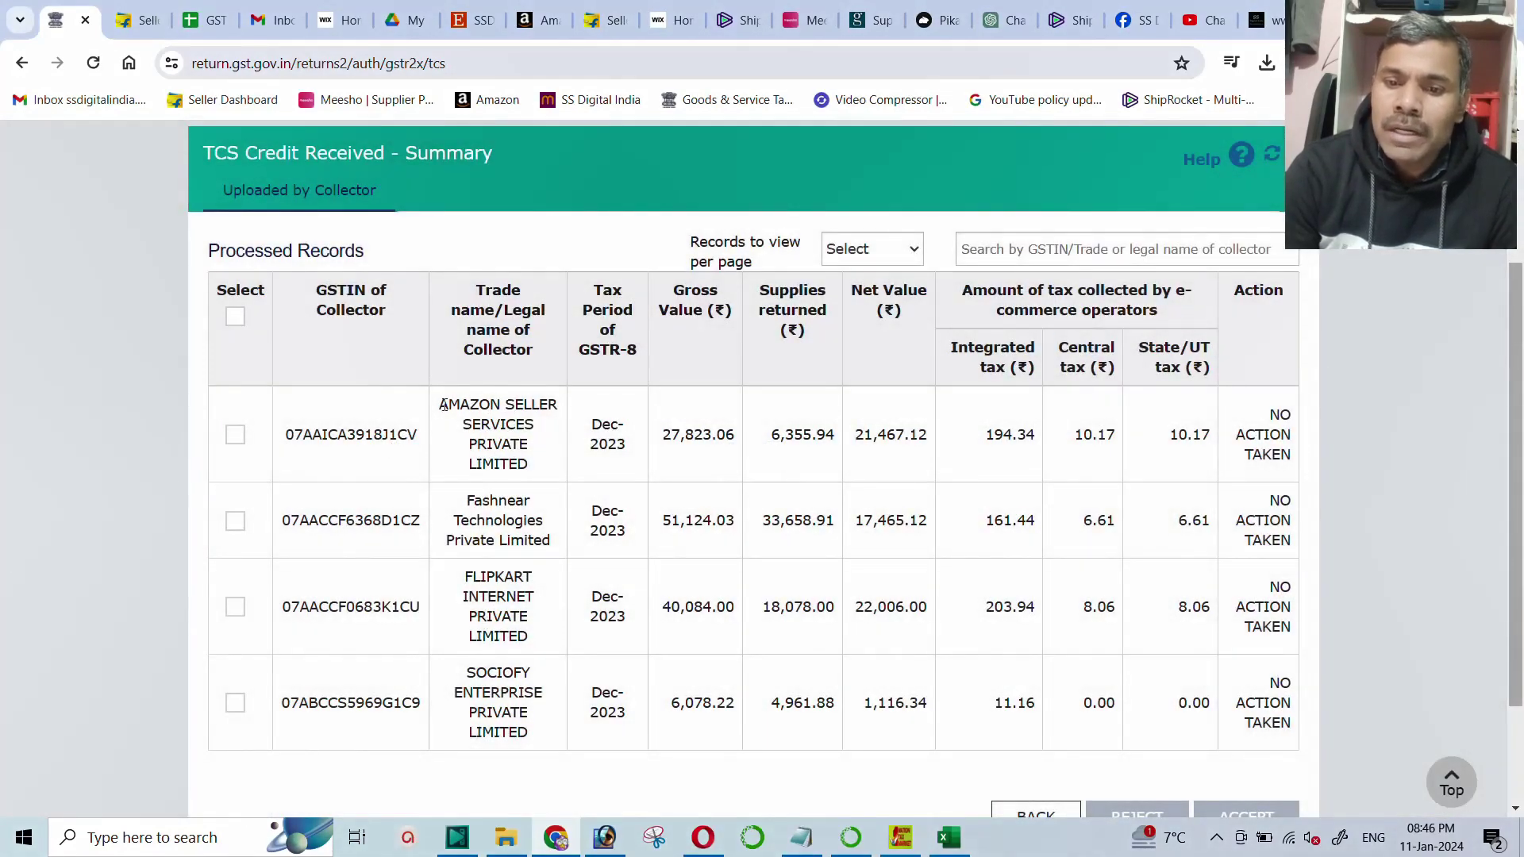
left_click_drag(439, 405, 560, 425)
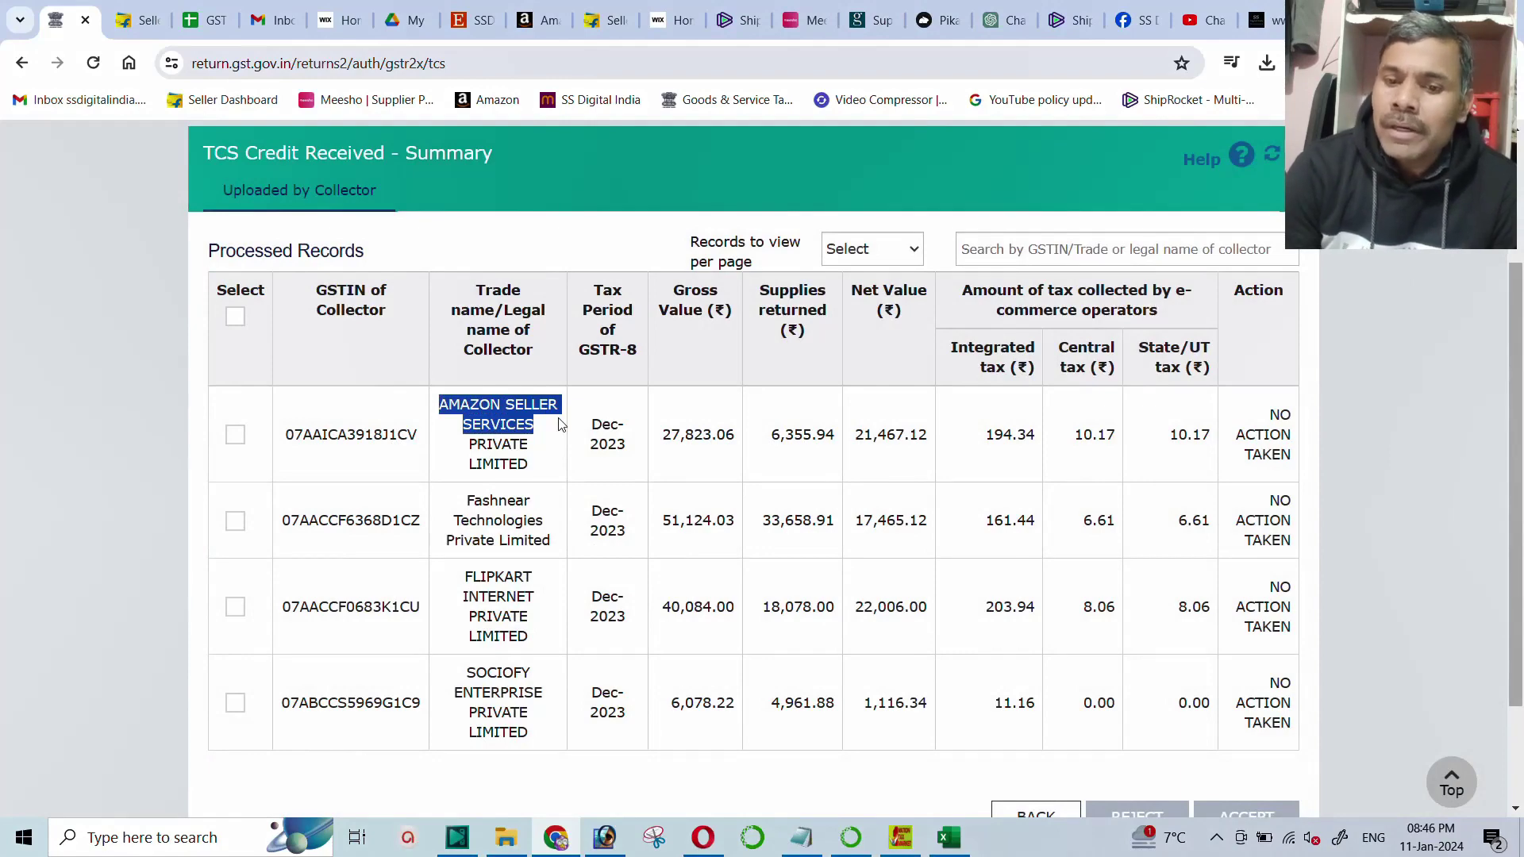
left_click_drag(466, 502, 563, 509)
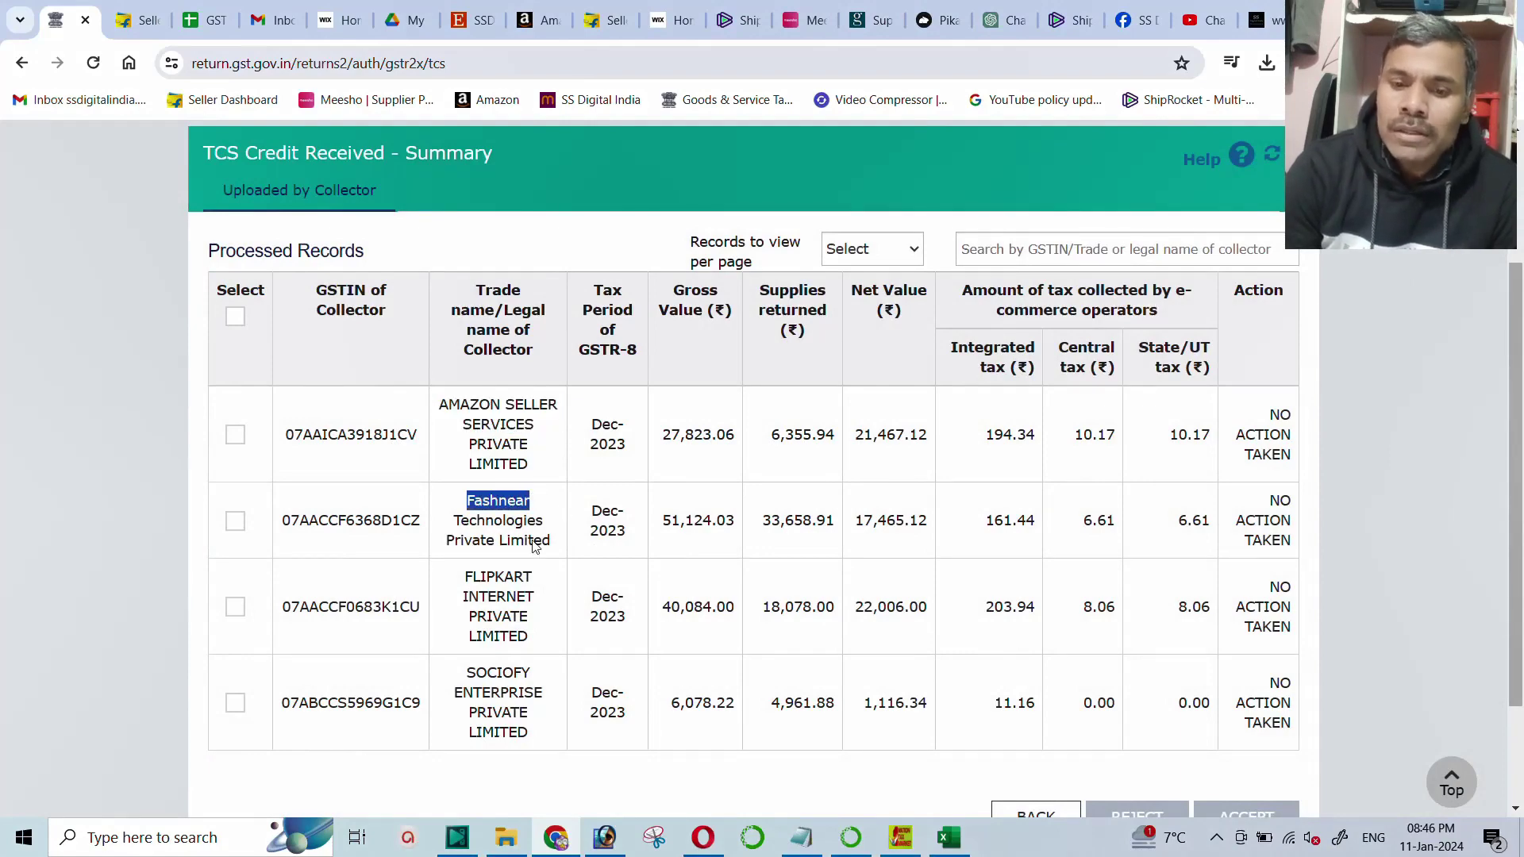
left_click_drag(466, 577, 576, 594)
left_click_drag(466, 673, 548, 682)
left_click(488, 667)
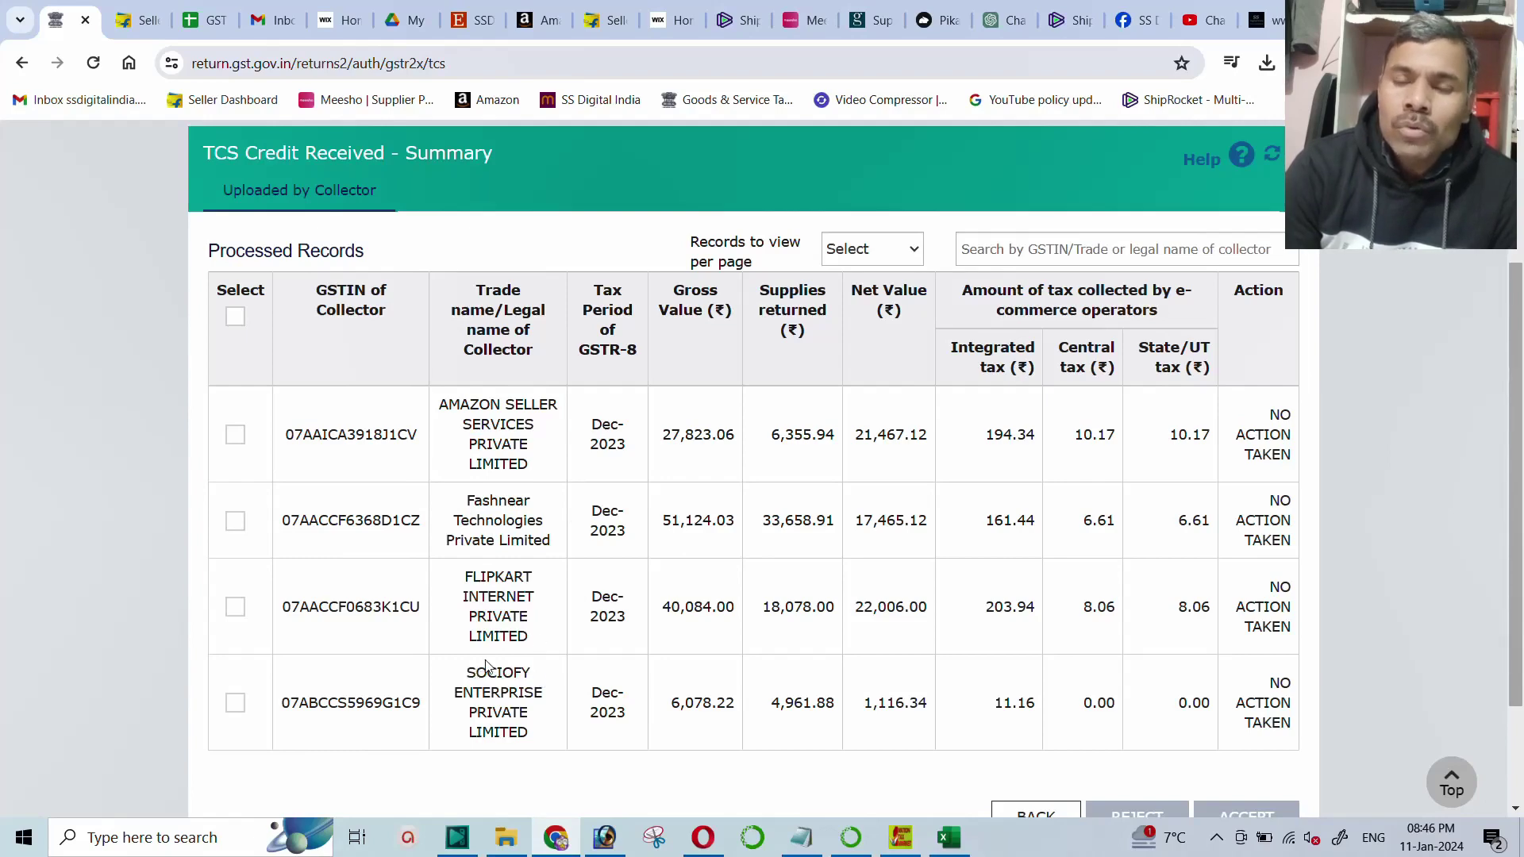
scroll(544, 611, "up", 1)
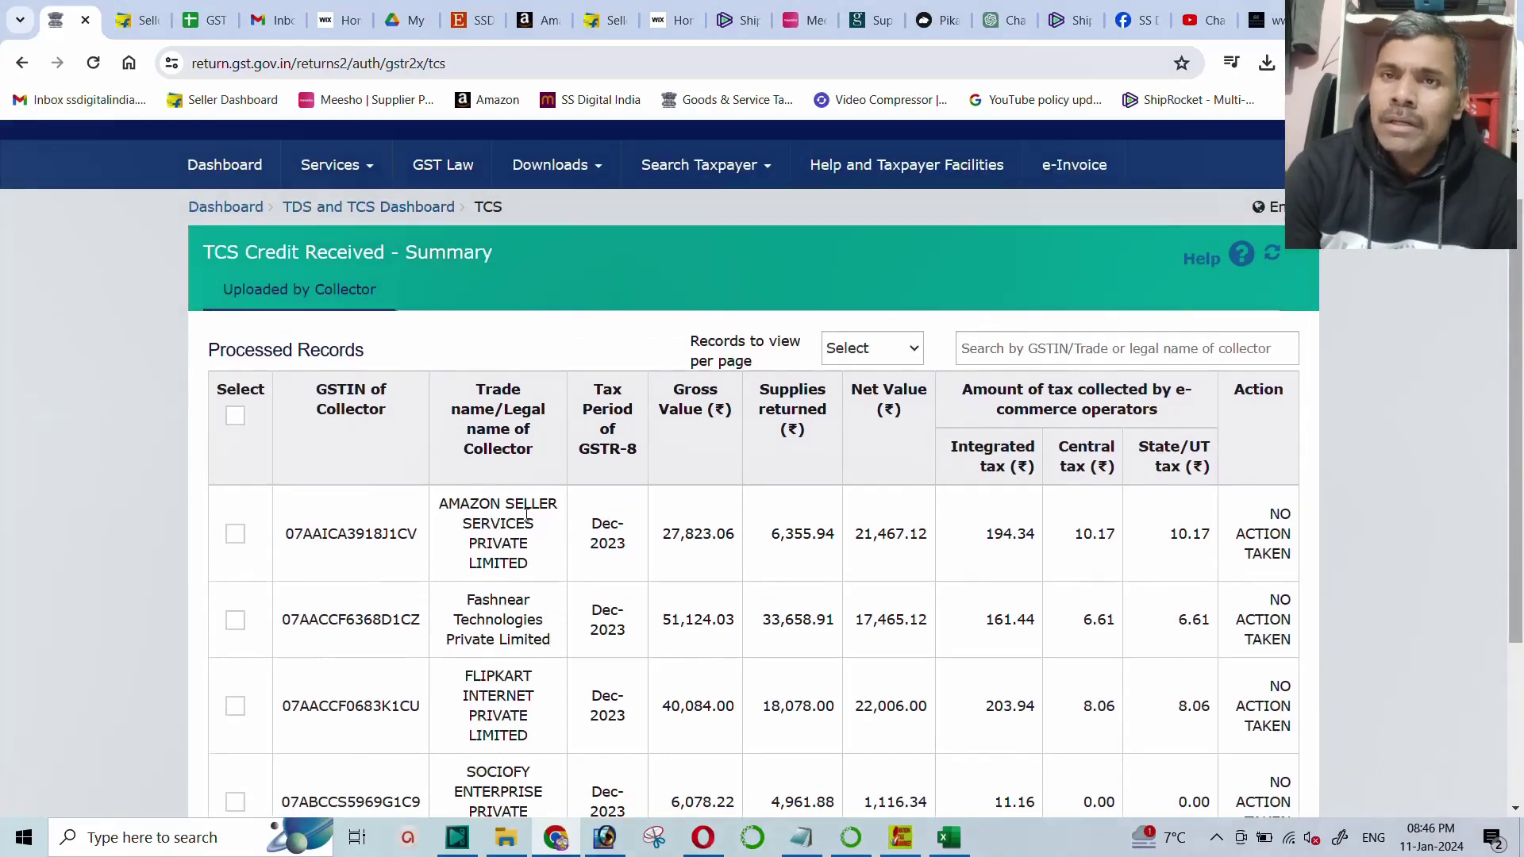
scroll(528, 514, "down", 1)
scroll(503, 490, "up", 1)
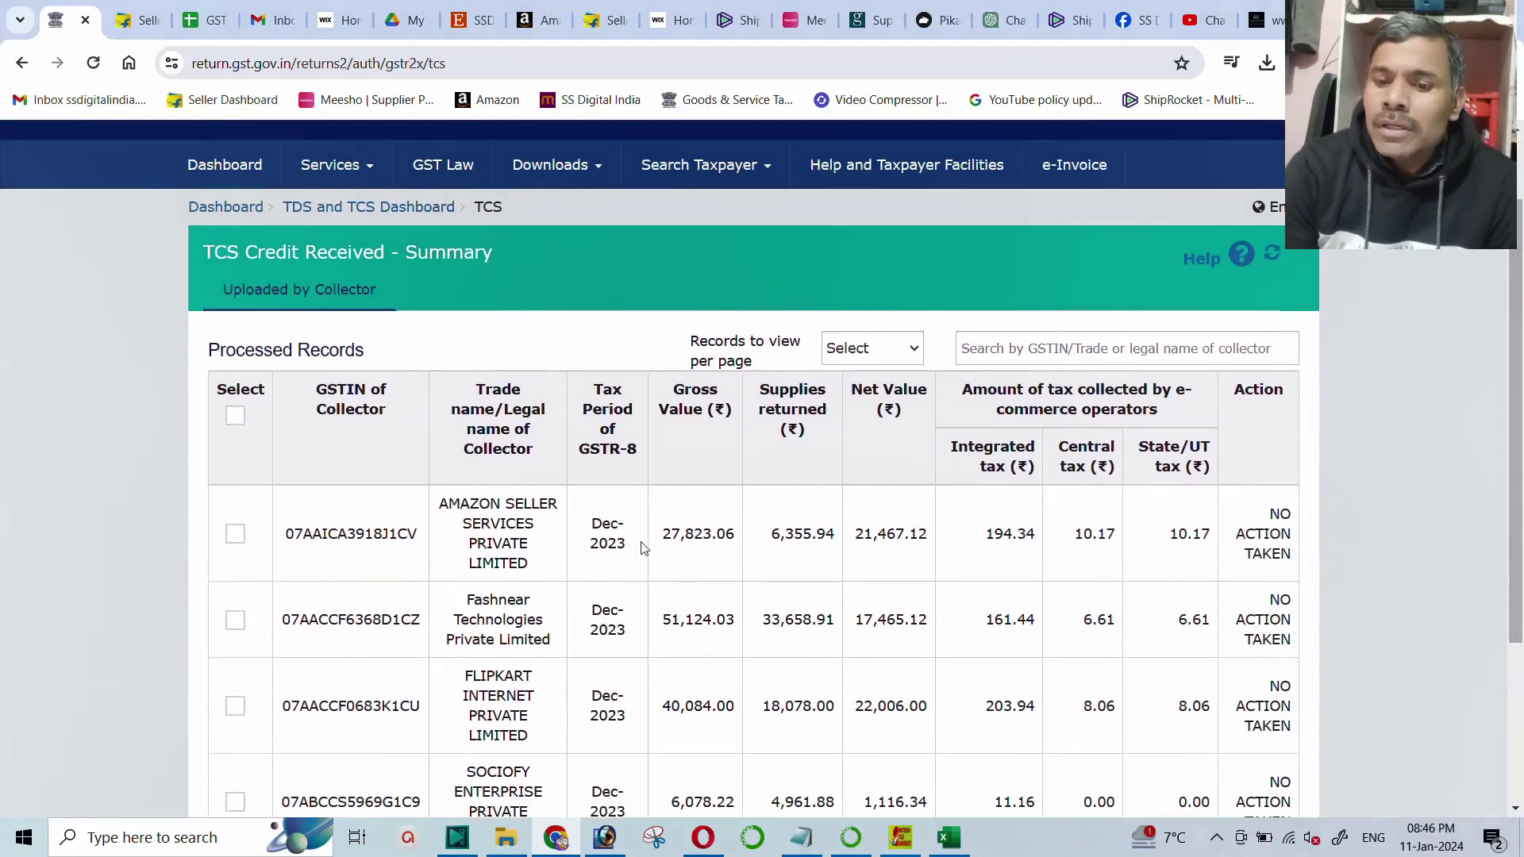
Compare Amazon's net value in the TCS summary with its Sum of Amount in the GST-R1 Dec. 2023 sheet.
left_click_drag(585, 526, 754, 543)
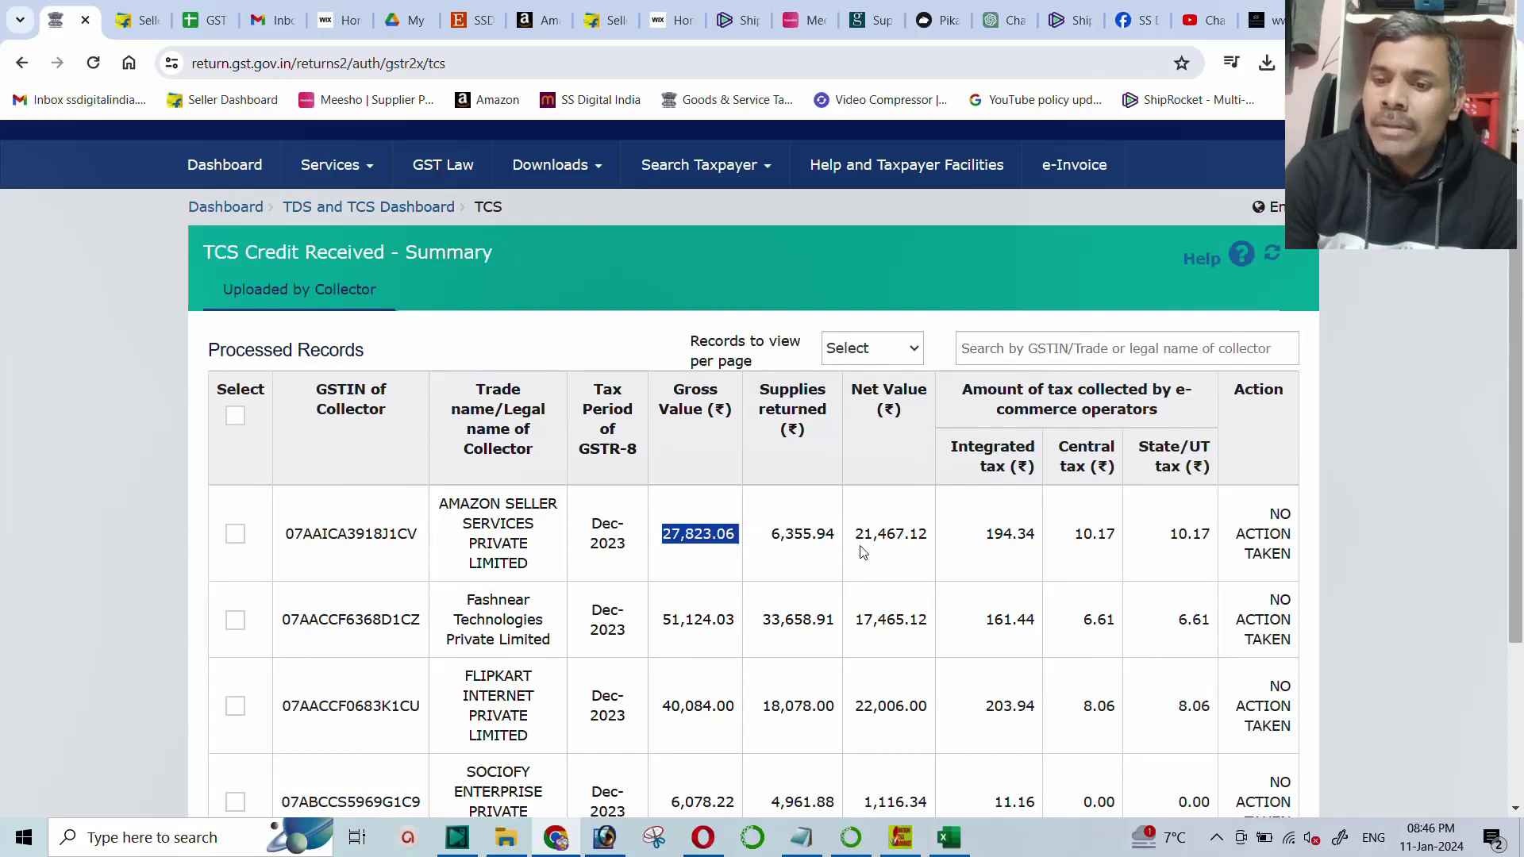
left_click_drag(854, 536, 947, 542)
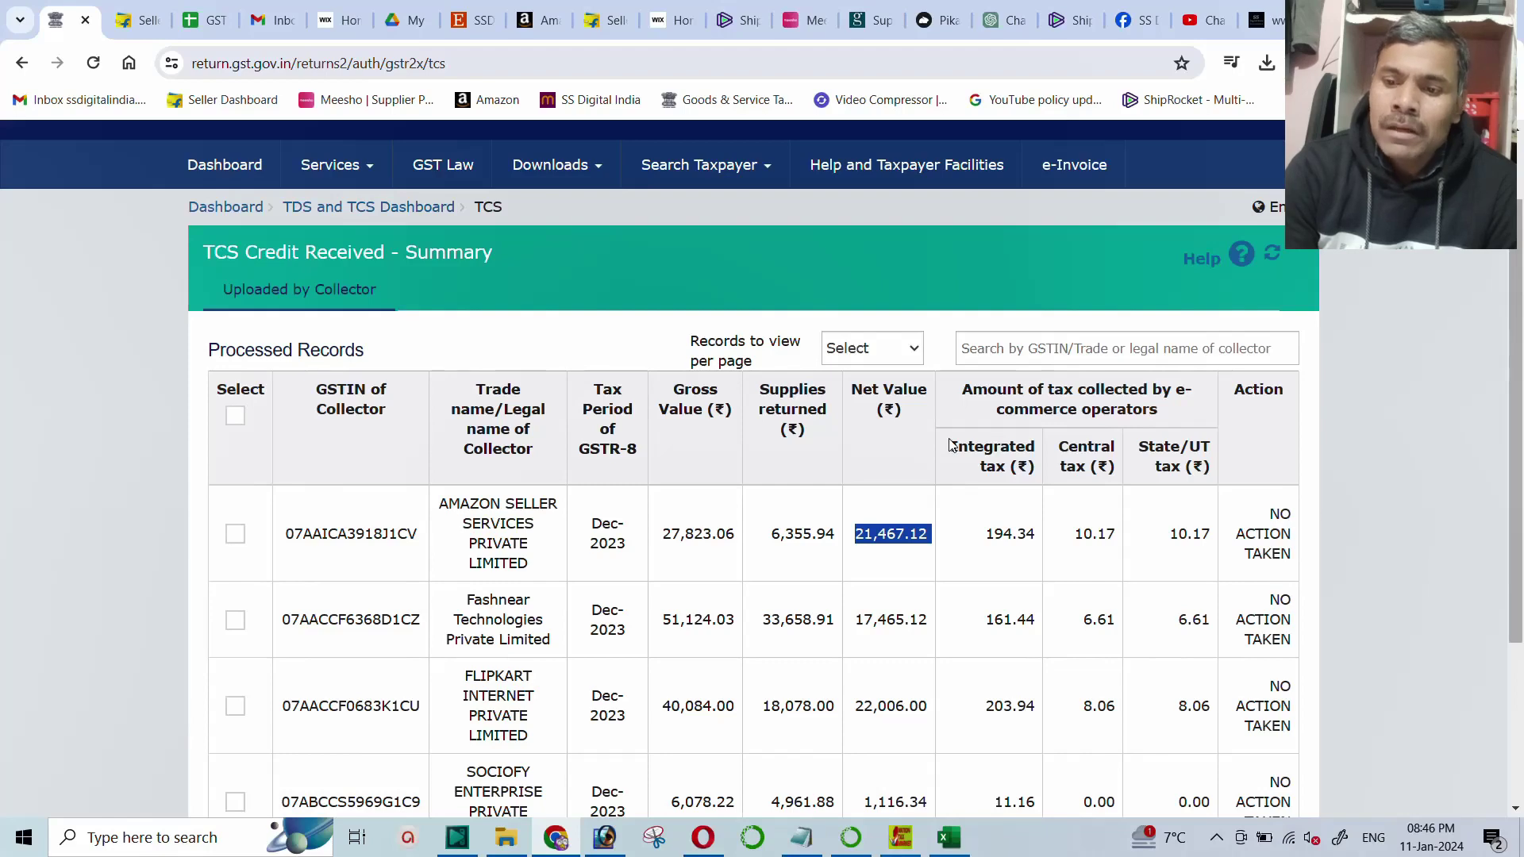
left_click(207, 19)
left_click(737, 333)
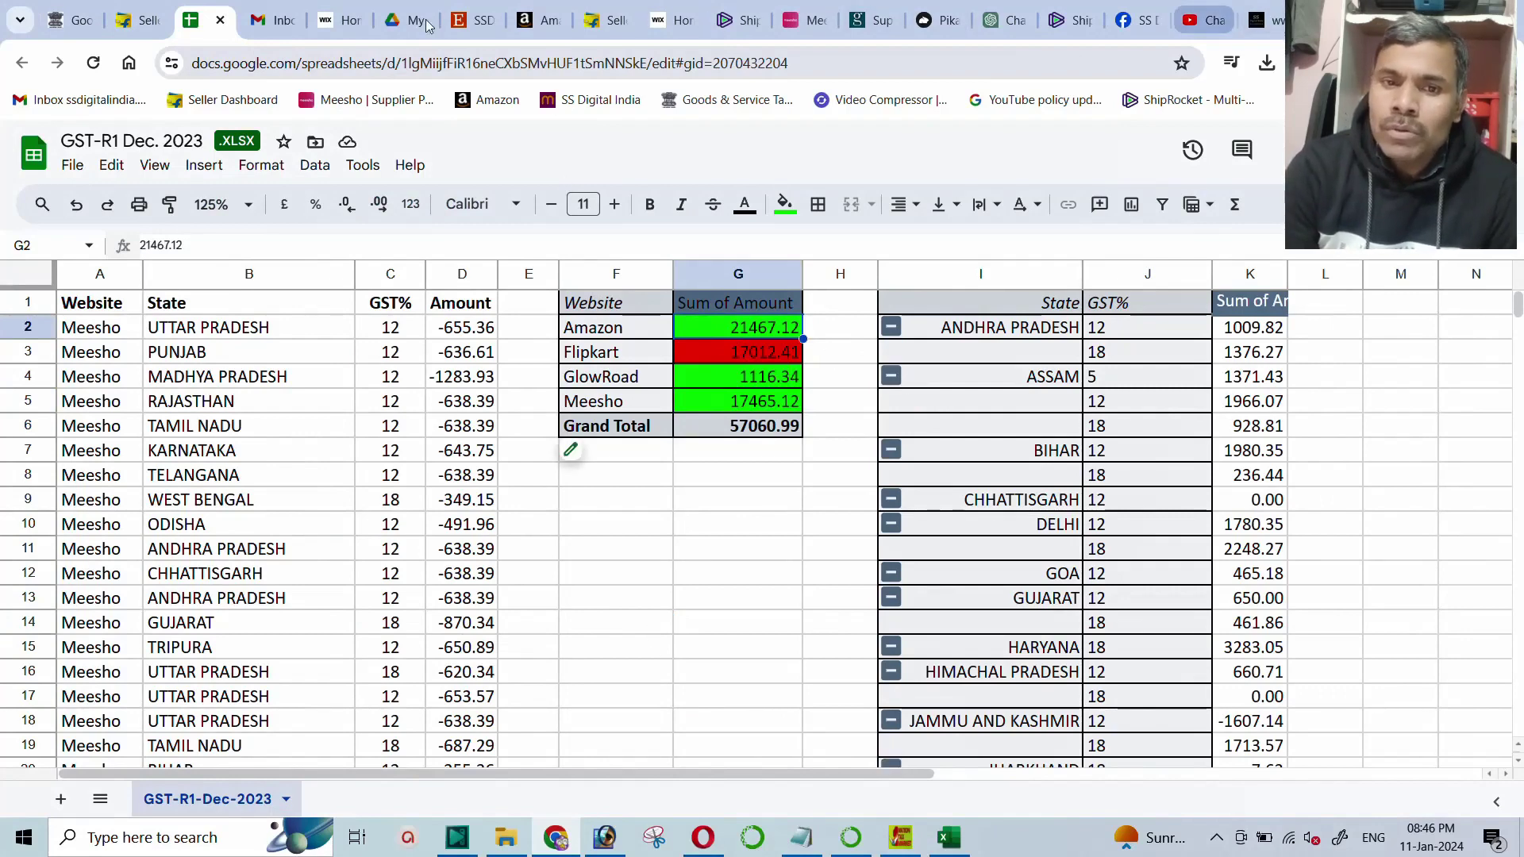
Compare the net value of Fashnear Technologies in the TCS summary with Meesho's Sum of Amount in the GST-R1 sheet.
left_click(60, 16)
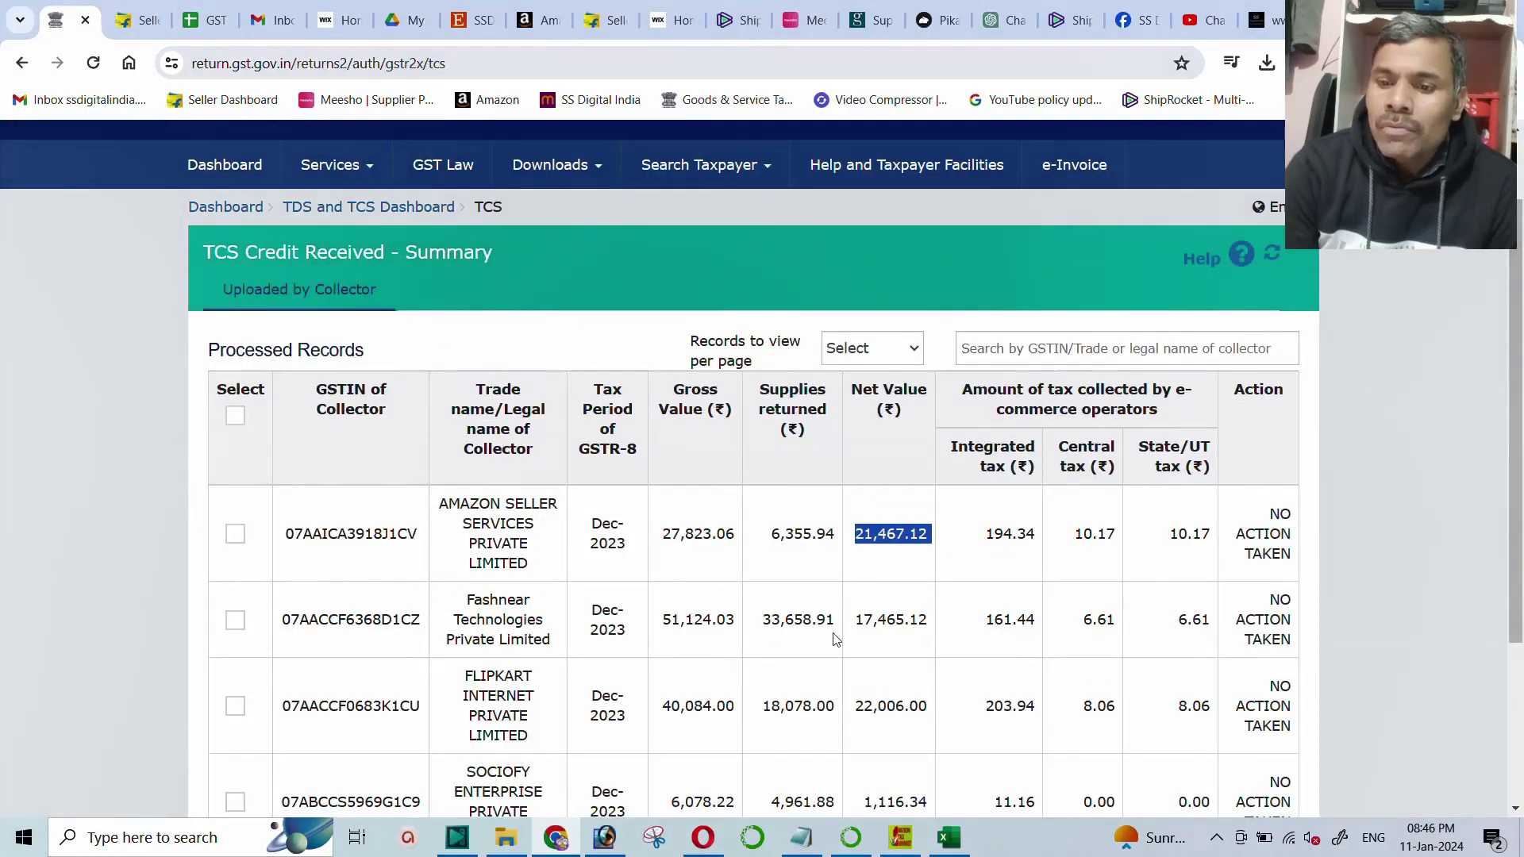
left_click_drag(856, 621, 943, 621)
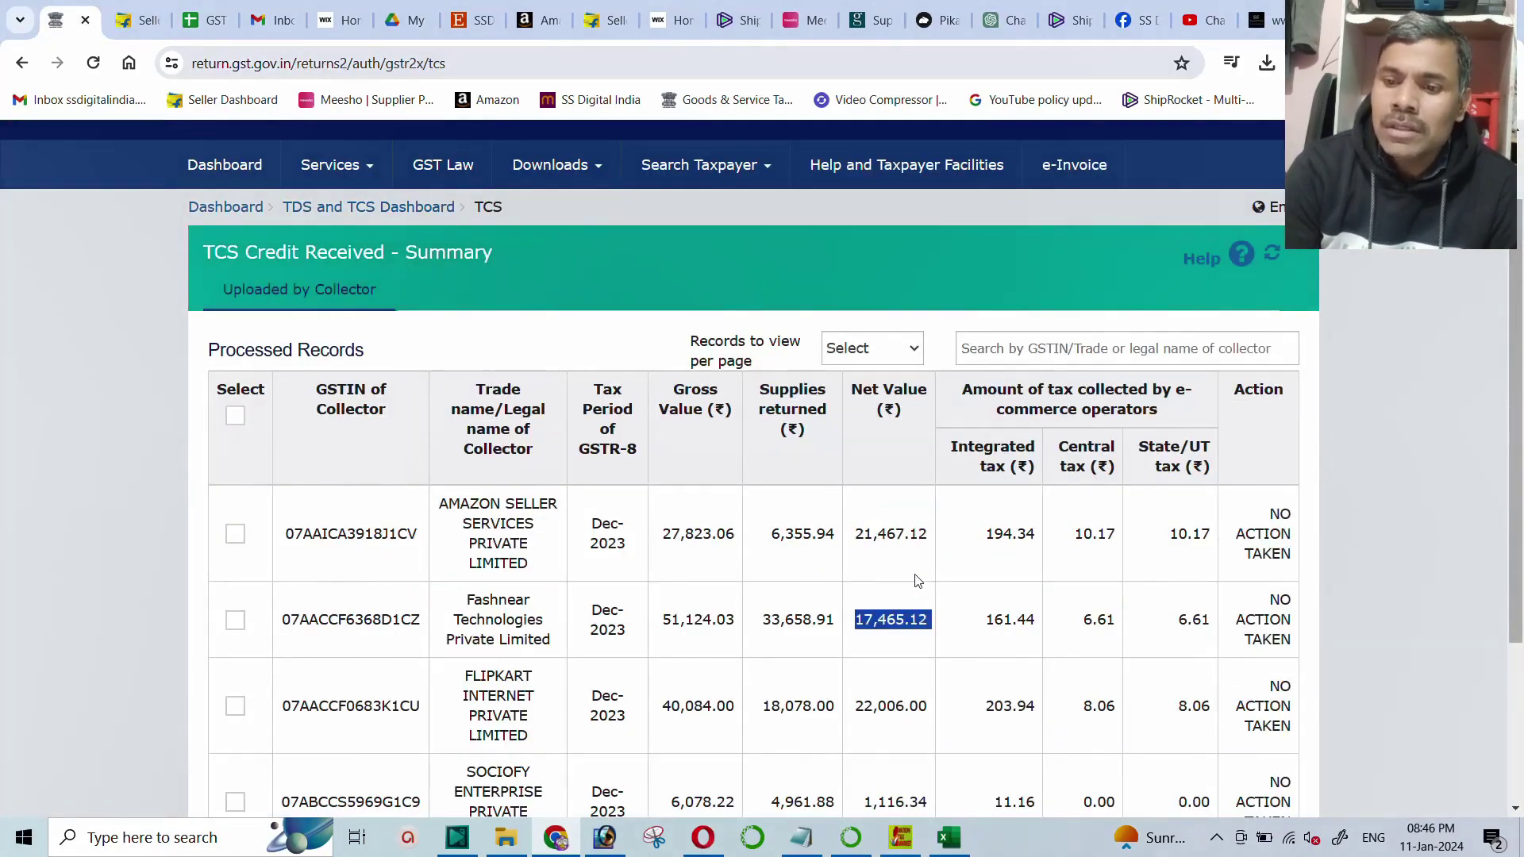
left_click(205, 19)
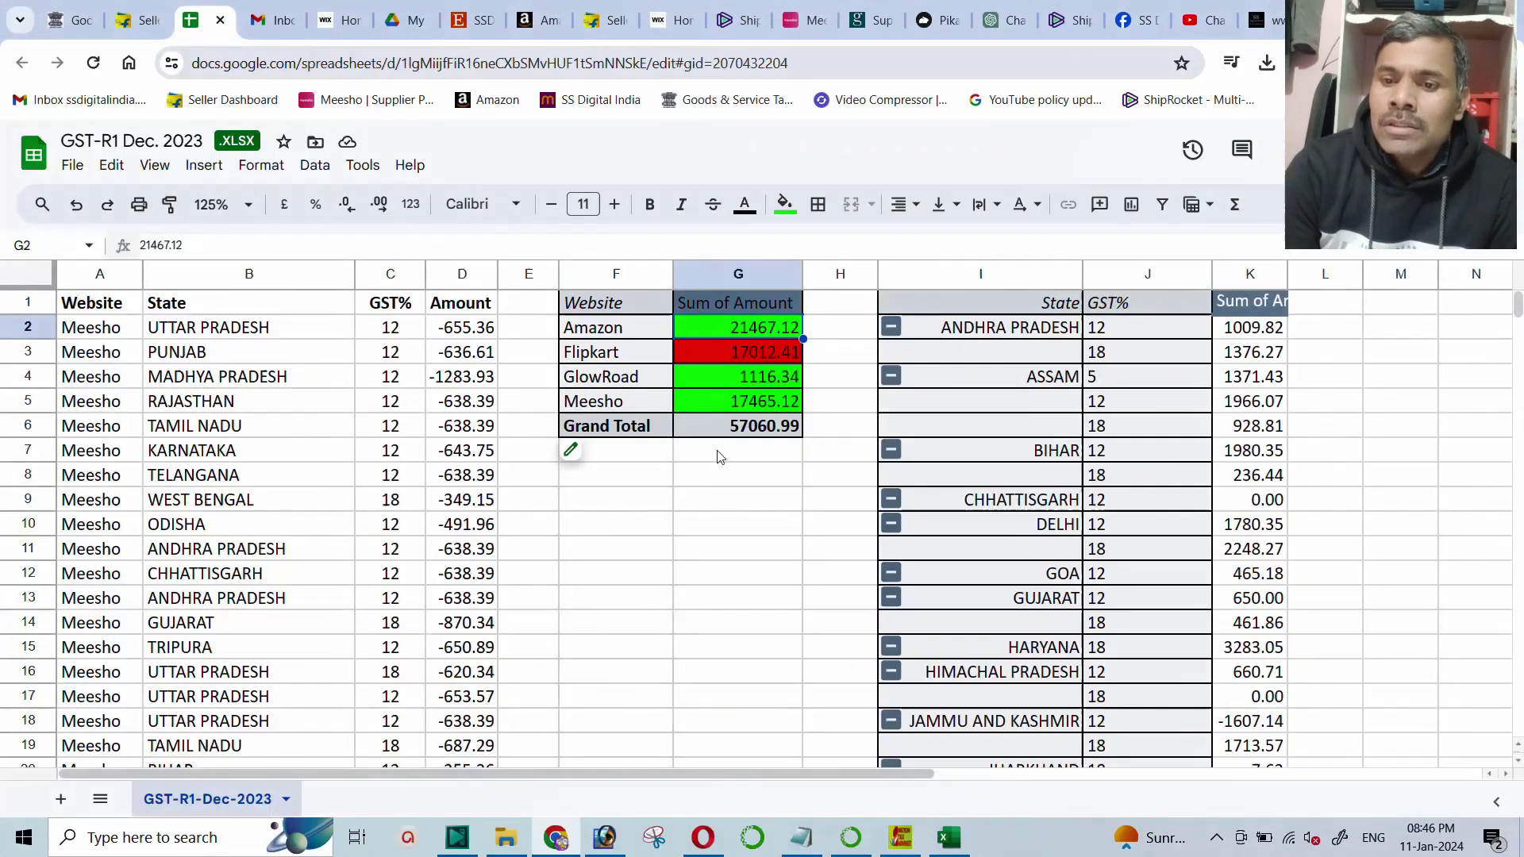
left_click(742, 403)
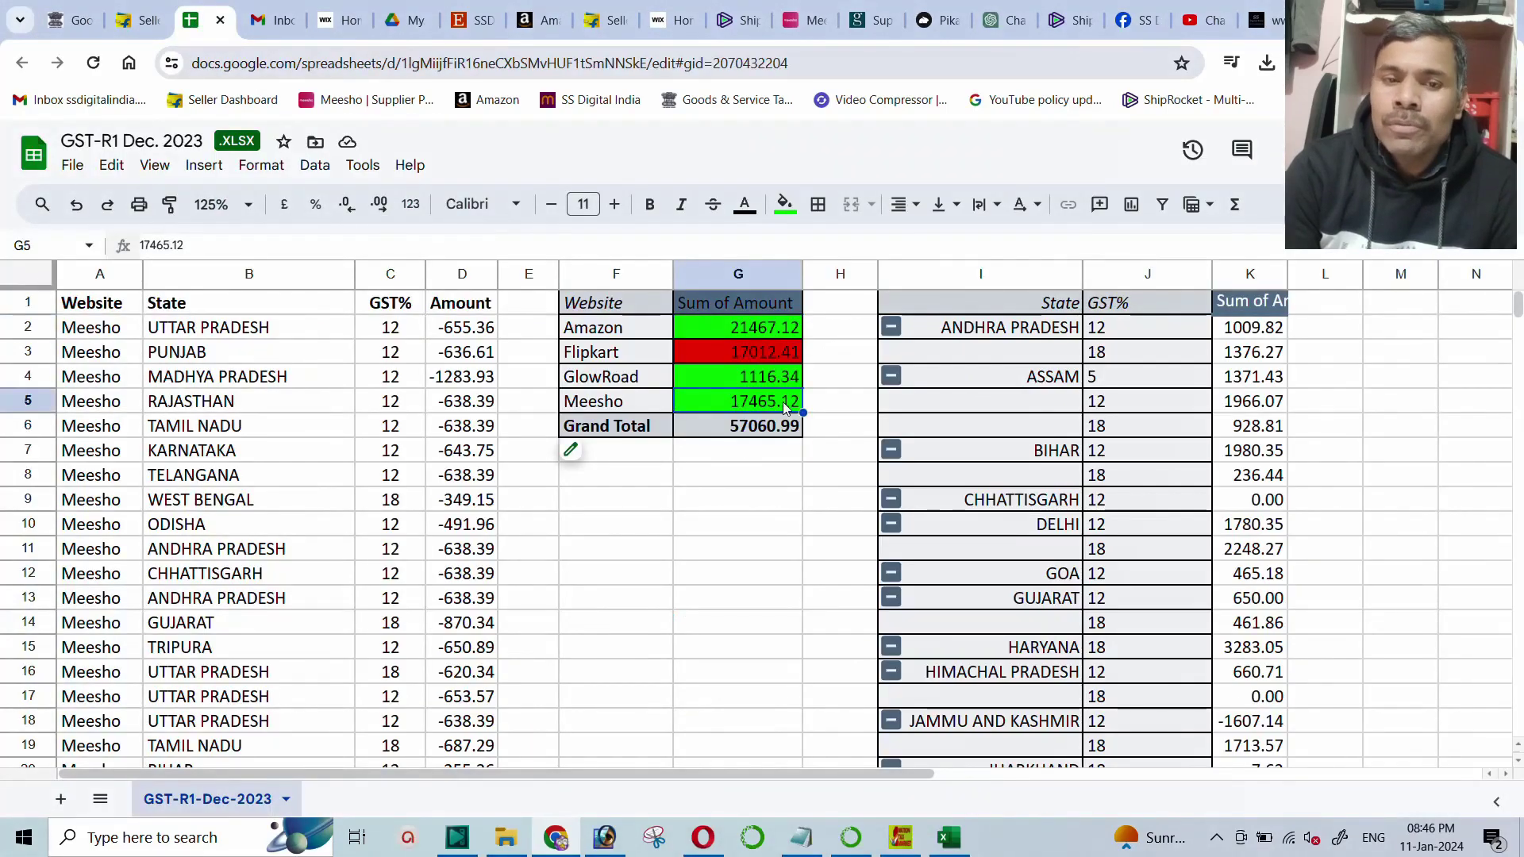
Compare Flipkart Internet's net value in the TCS summary with Flipkart's Sum of Amount in the GST-R1 Dec. 2023 sheet.
left_click(62, 22)
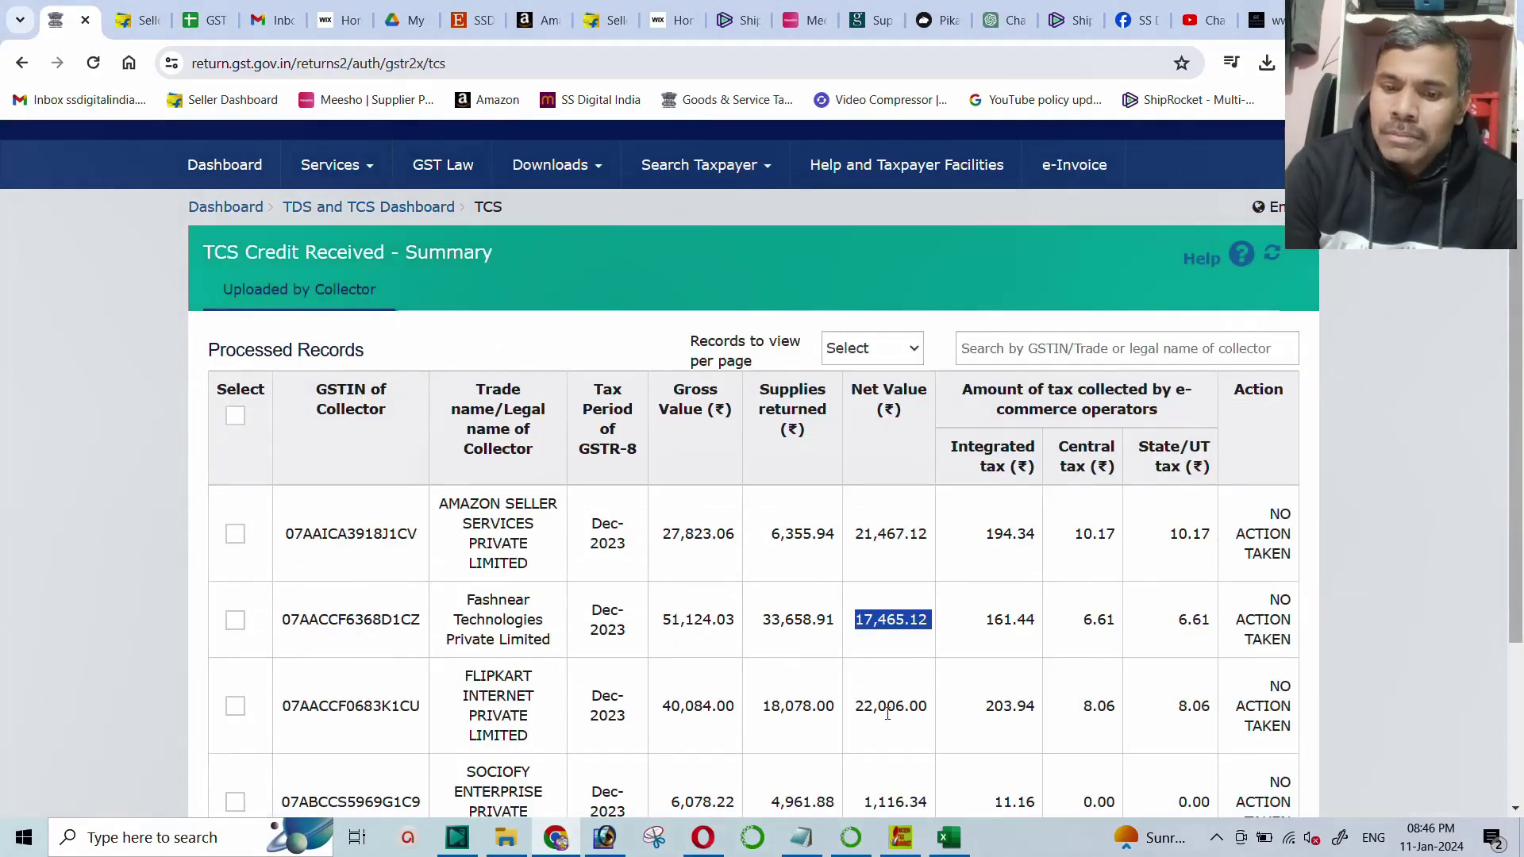
left_click_drag(853, 706, 936, 700)
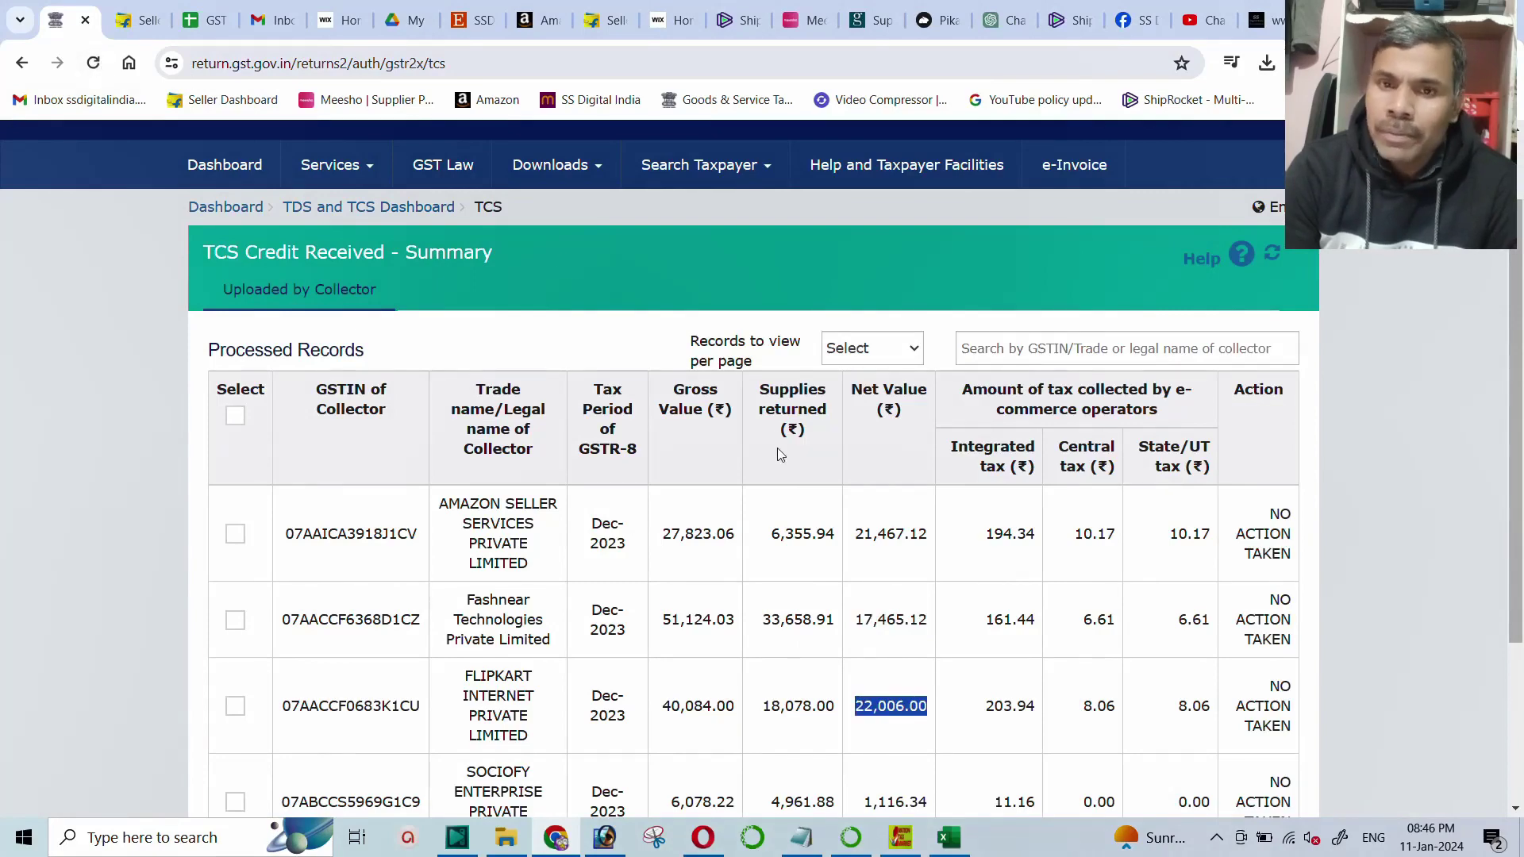
left_click(225, 22)
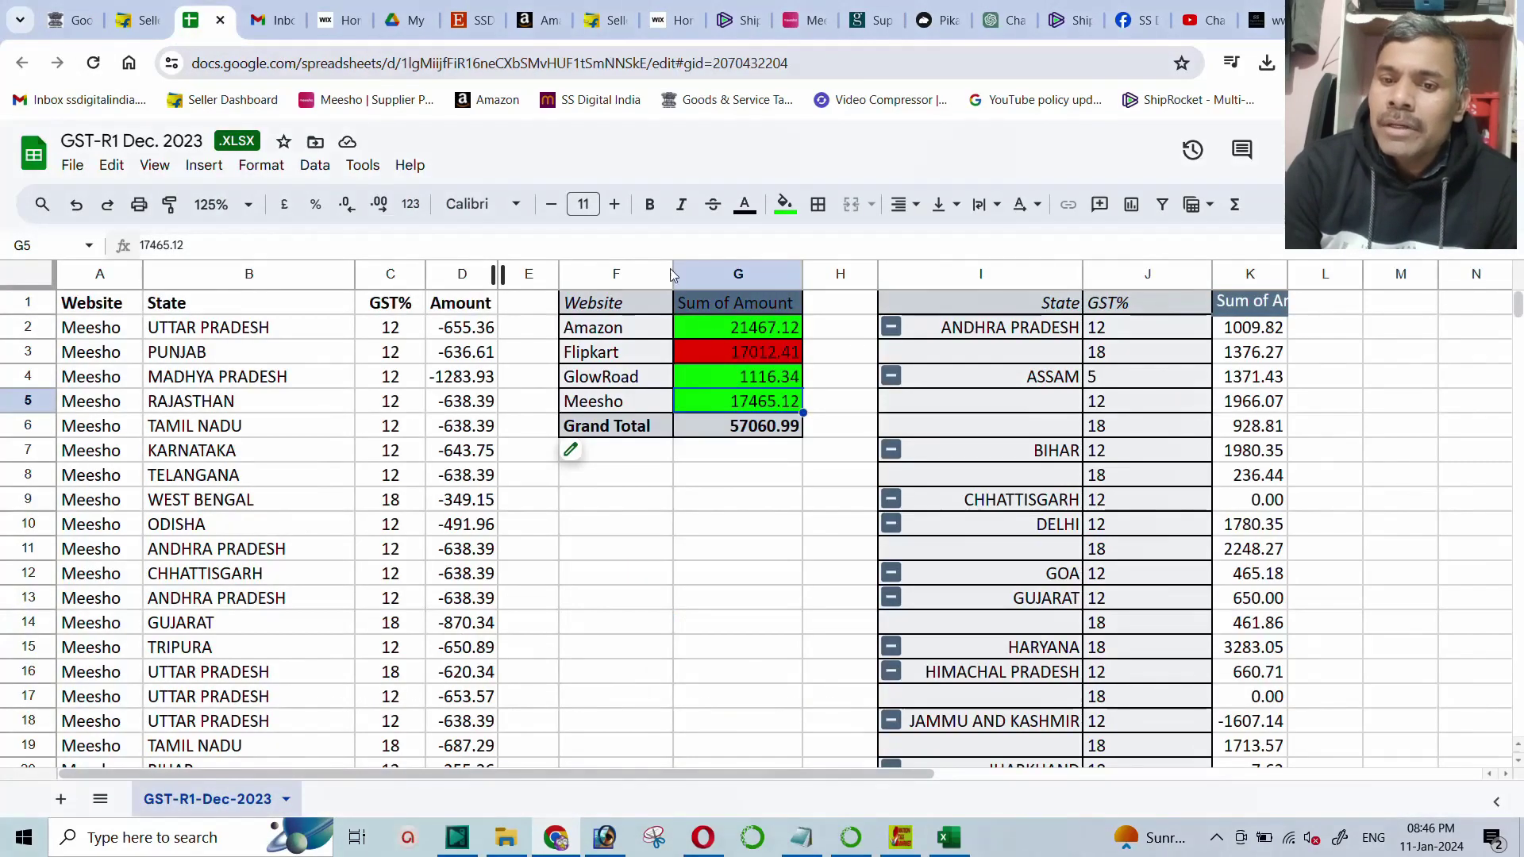
left_click(742, 358)
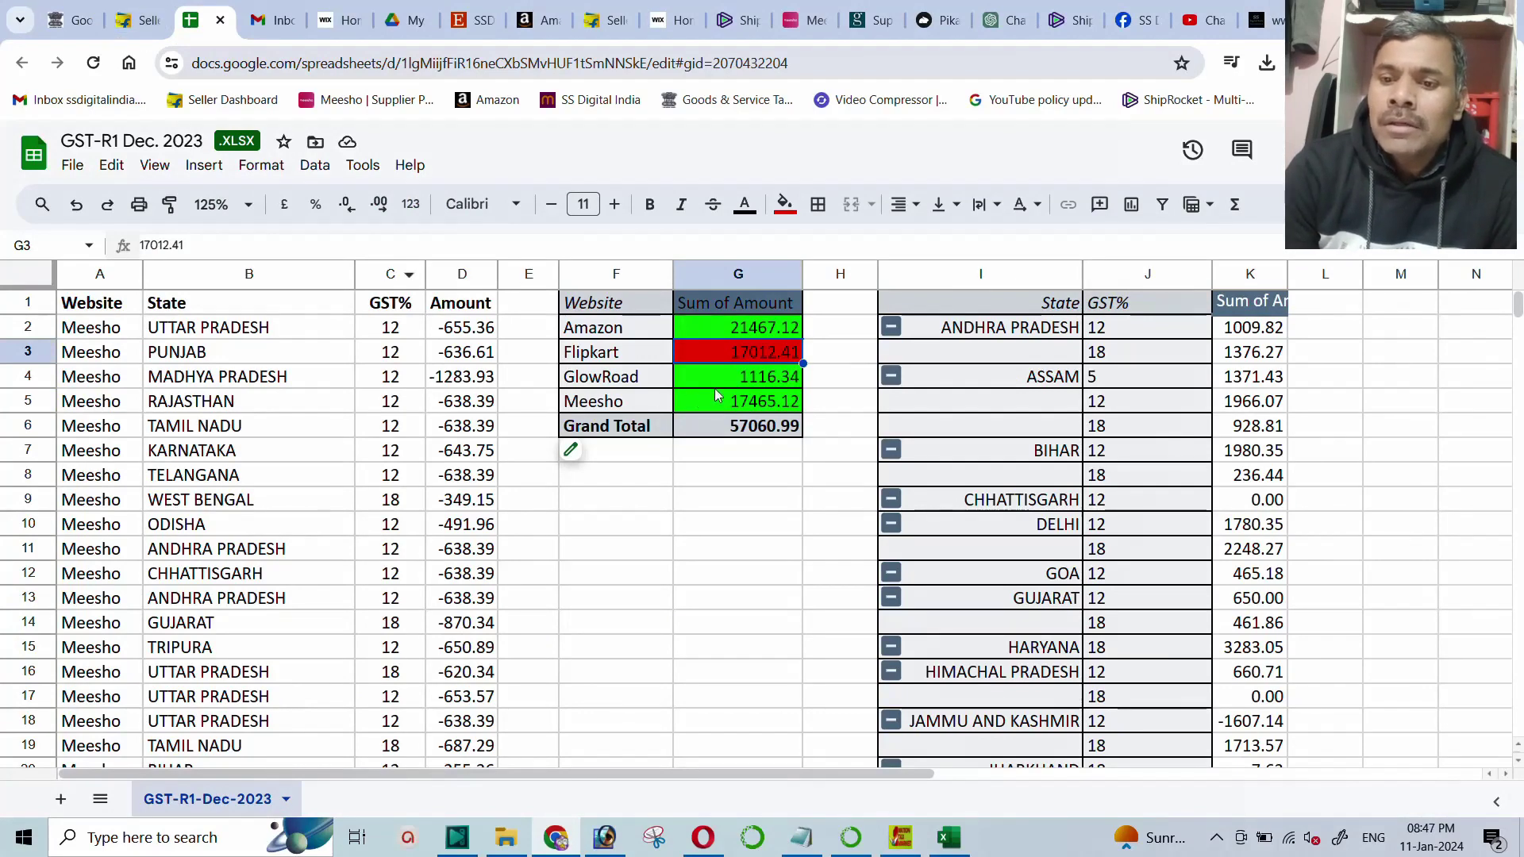
Compare Sociofy Enterprise's net value in the TCS summary with GlowRoad's Sum of Amount in the GST-R1 Dec. 2023 sheet.
left_click(71, 20)
scroll(834, 679, "down", 1)
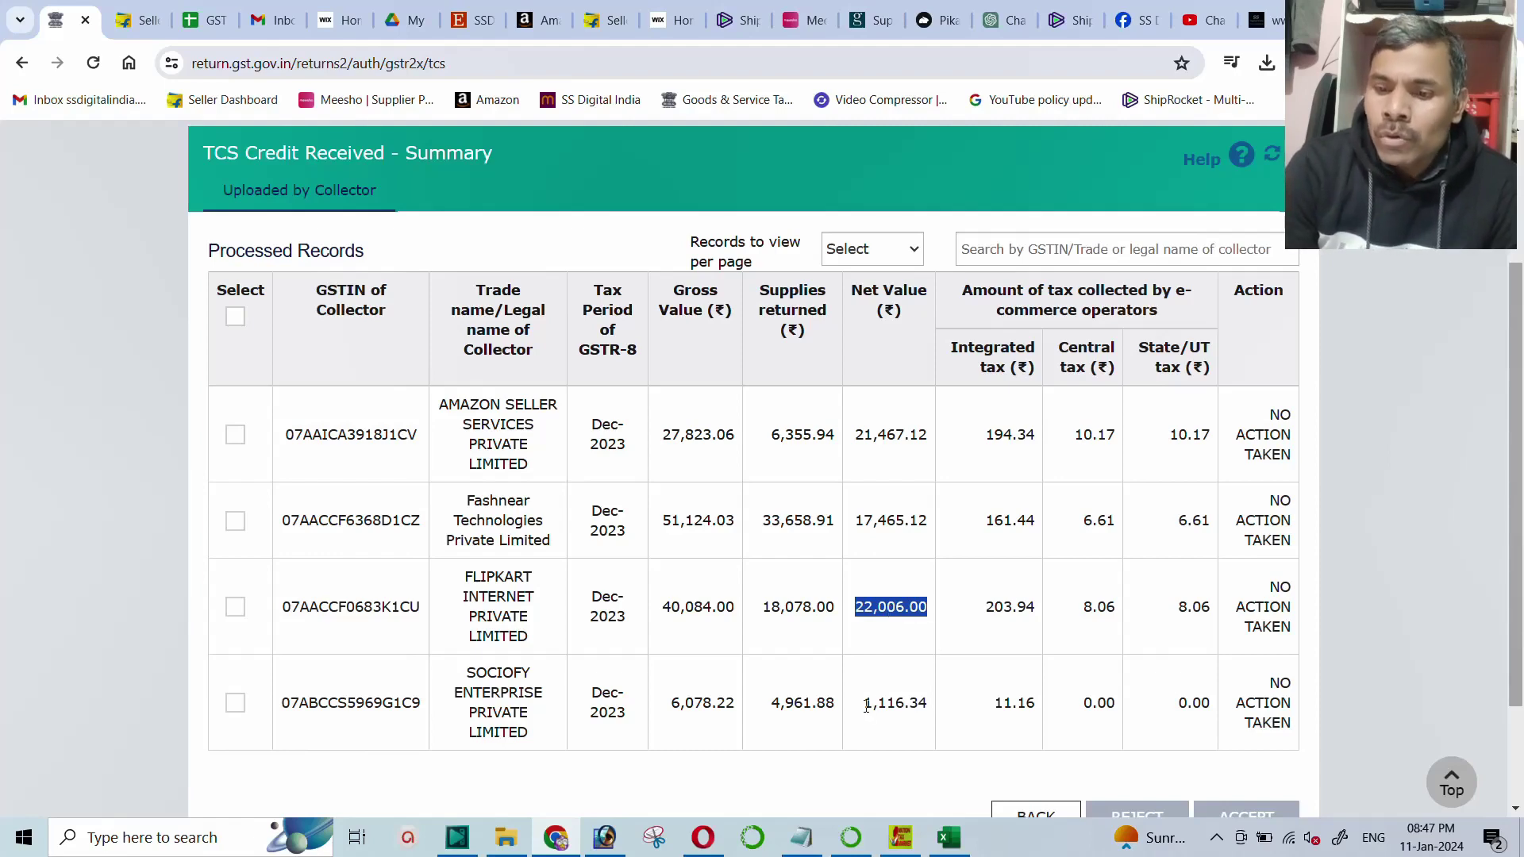
left_click_drag(862, 704, 947, 715)
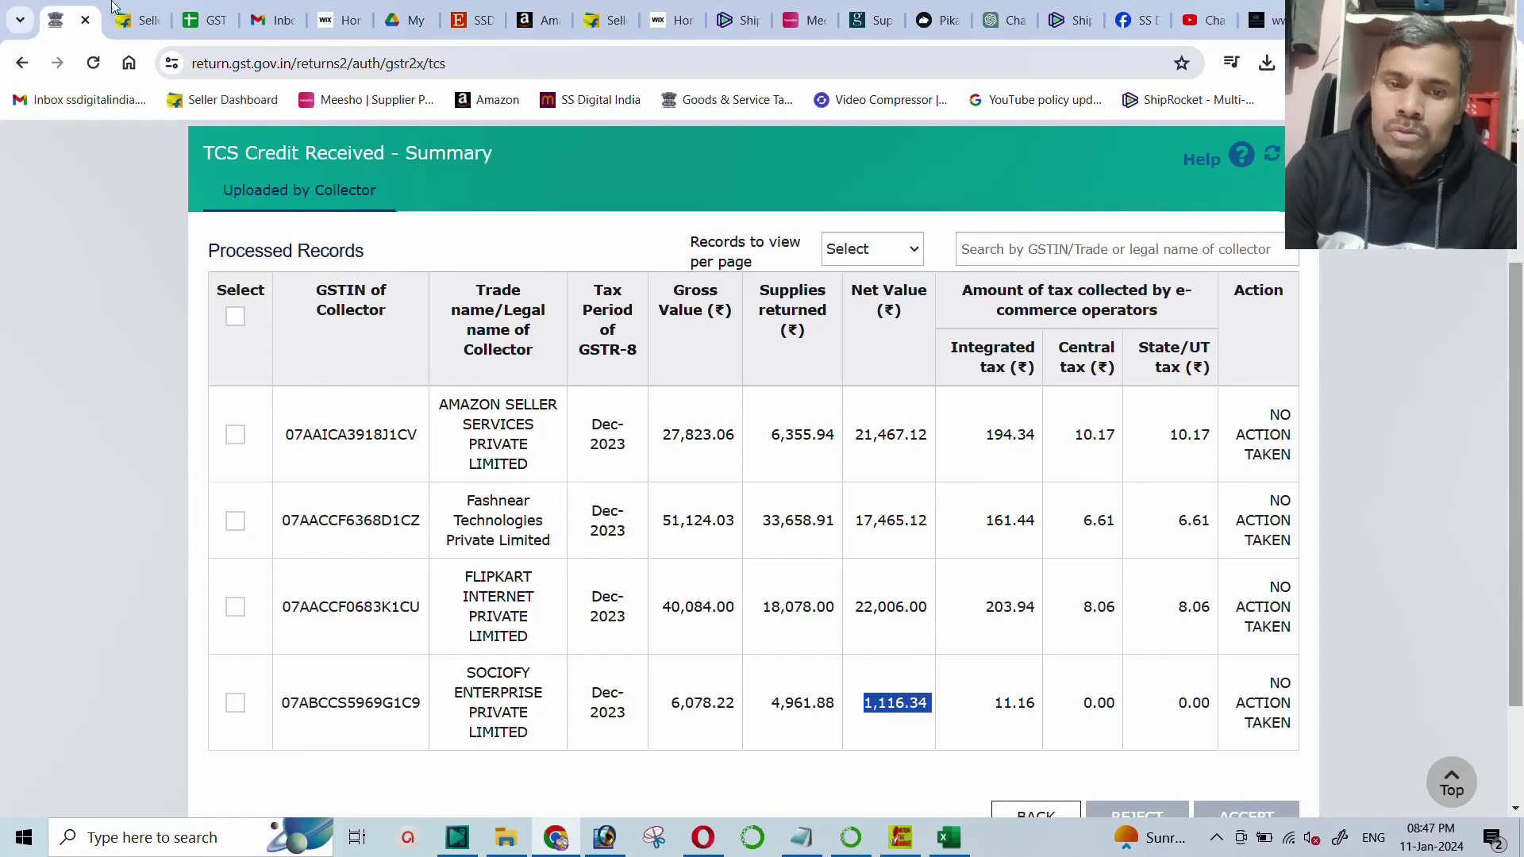
left_click(190, 26)
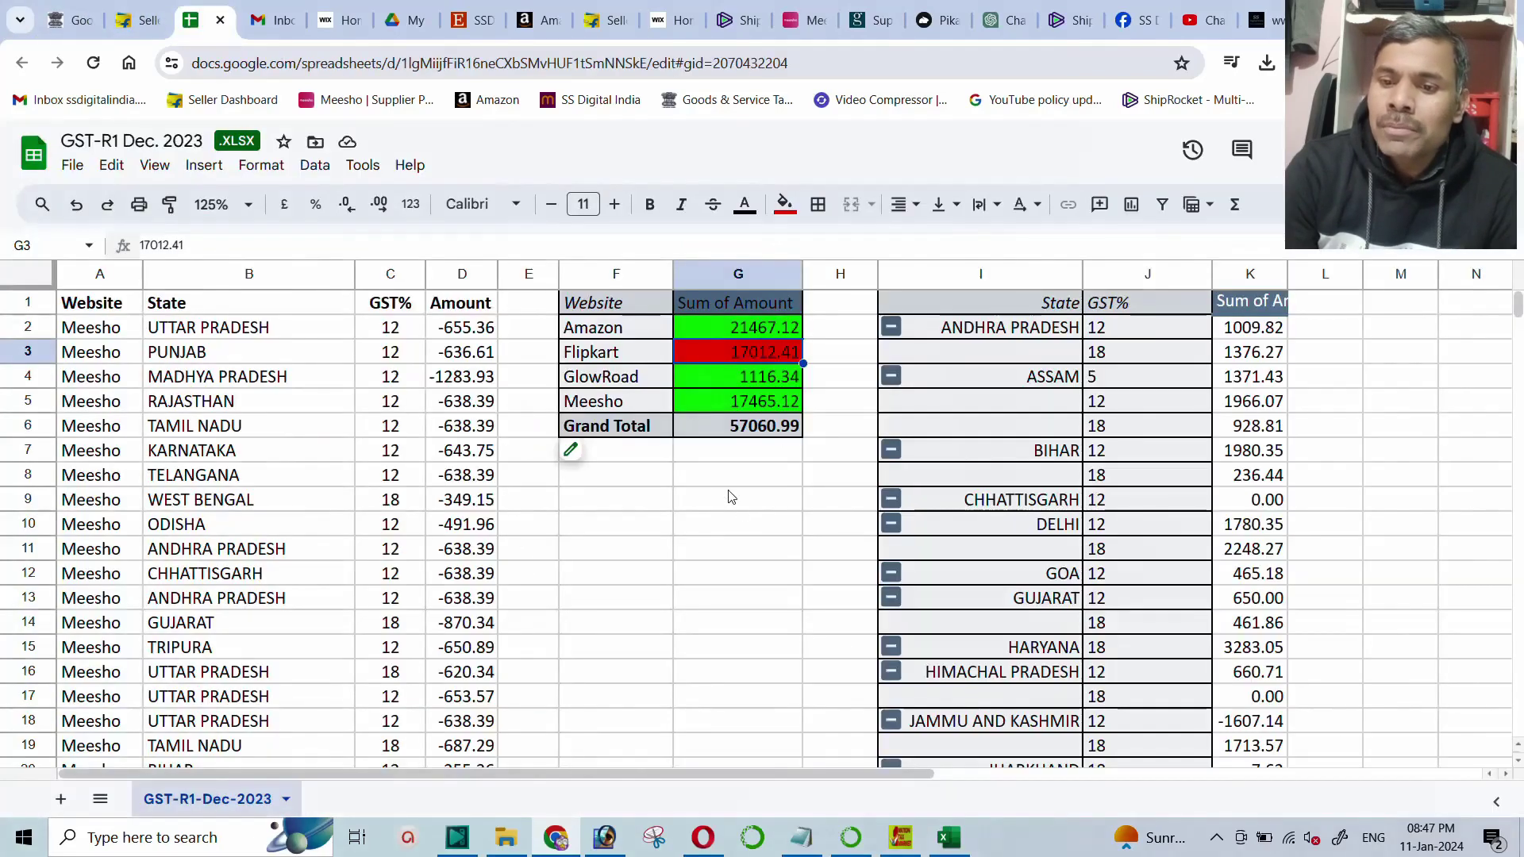
left_click(723, 387)
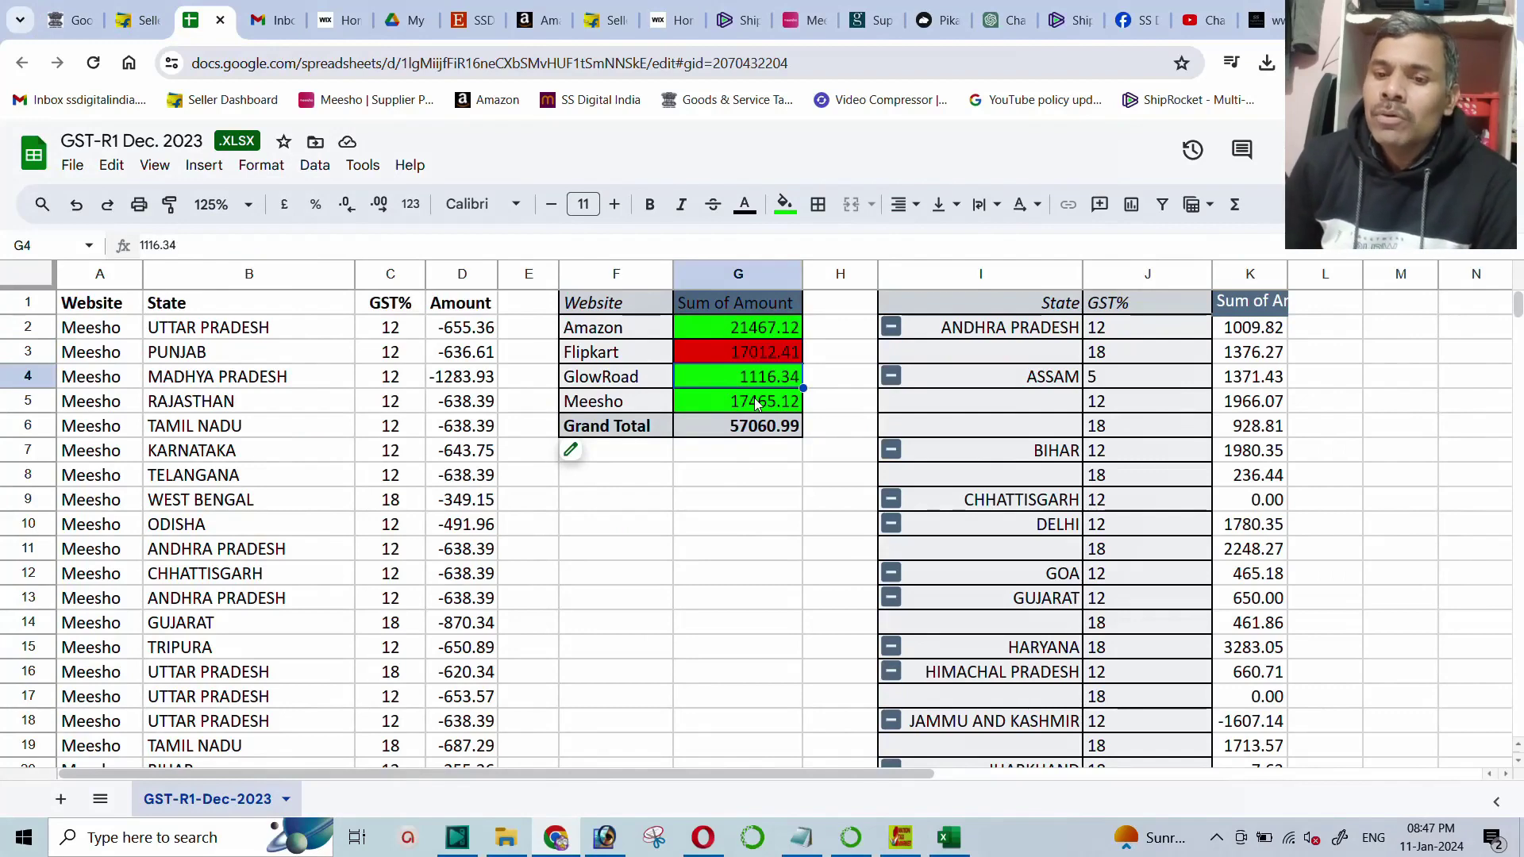
Switch to the Flipkart report in Excel and review the state rows and column F total in Section 7(B)(2) in GSTR-1.
left_click(753, 351)
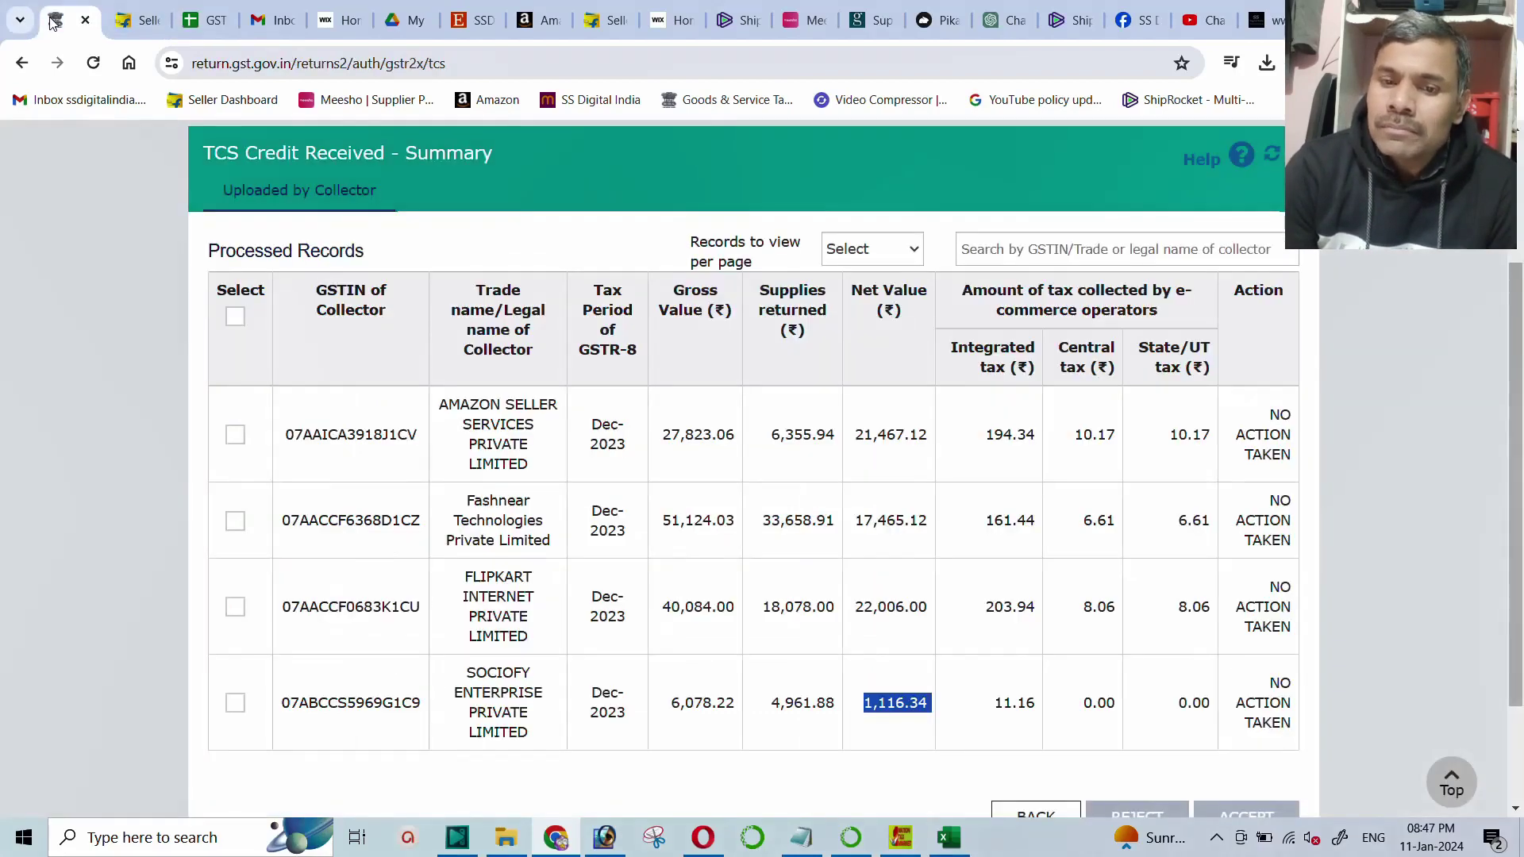
left_click(70, 20)
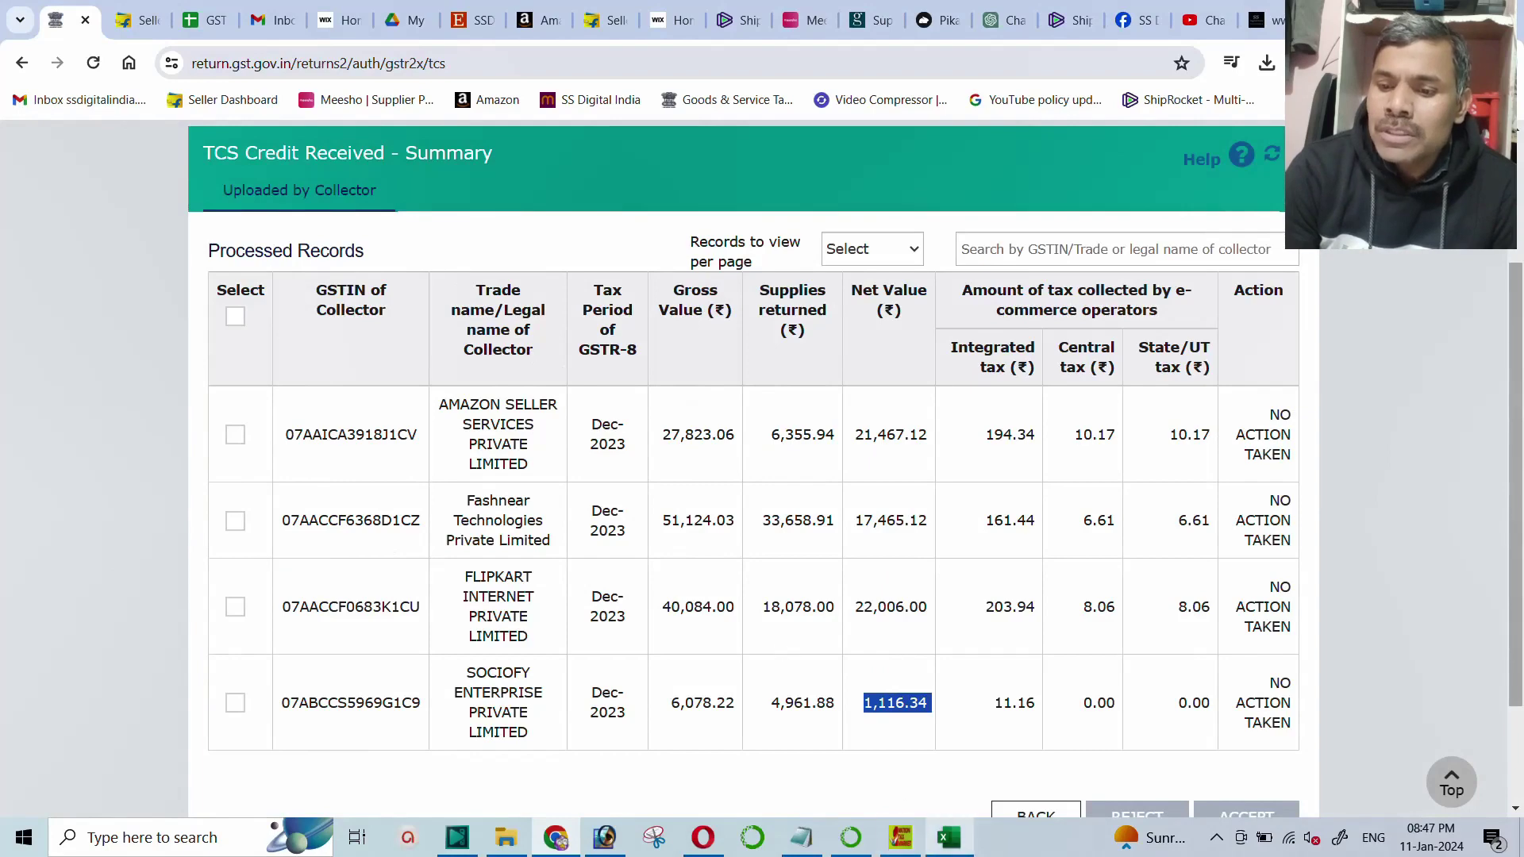
left_click(949, 838)
left_click(727, 595)
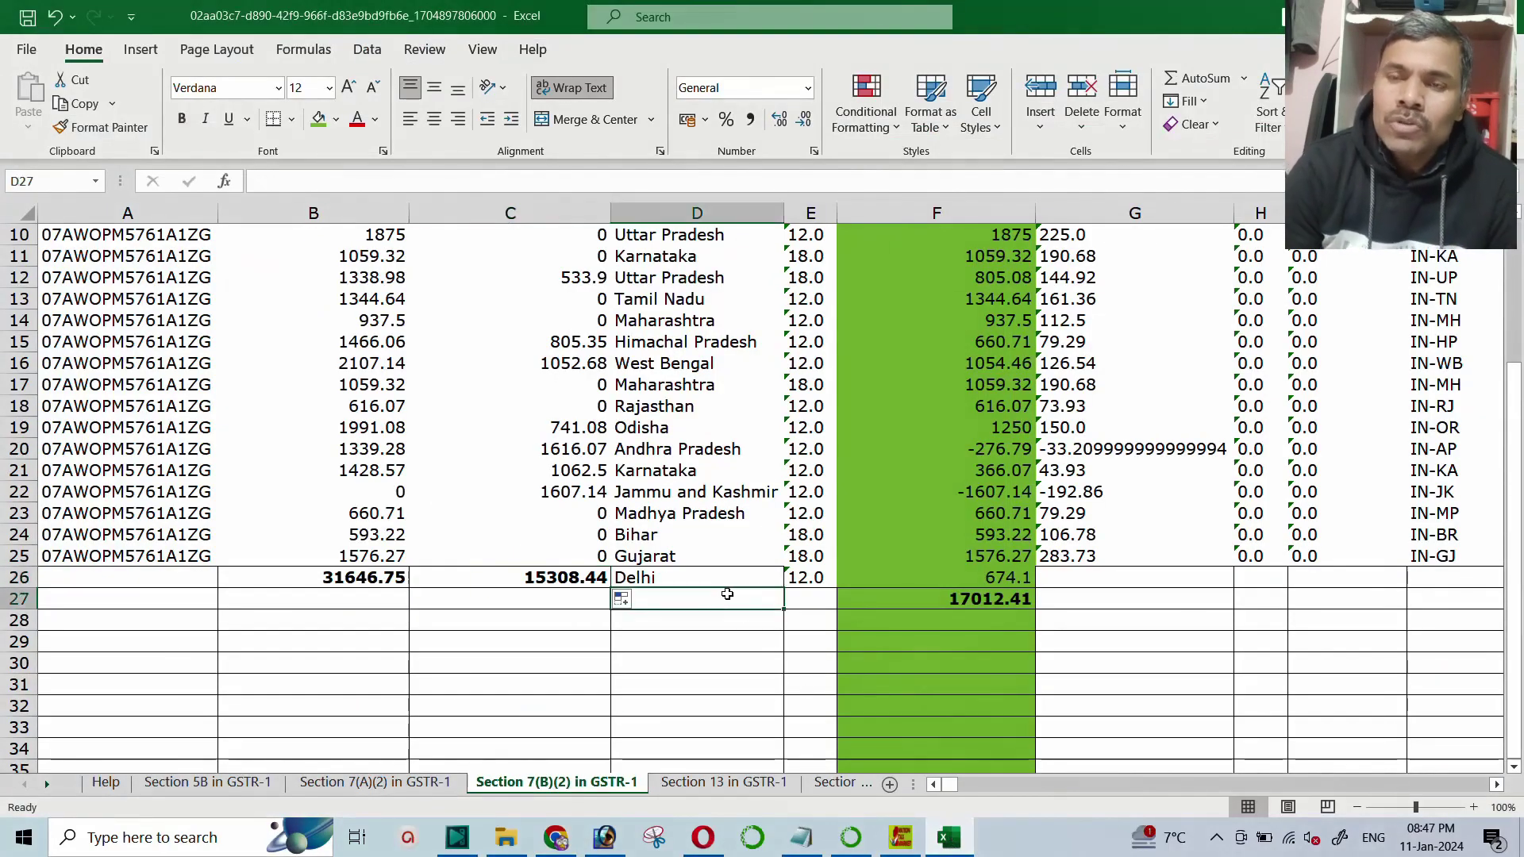
scroll(683, 567, "up", 3)
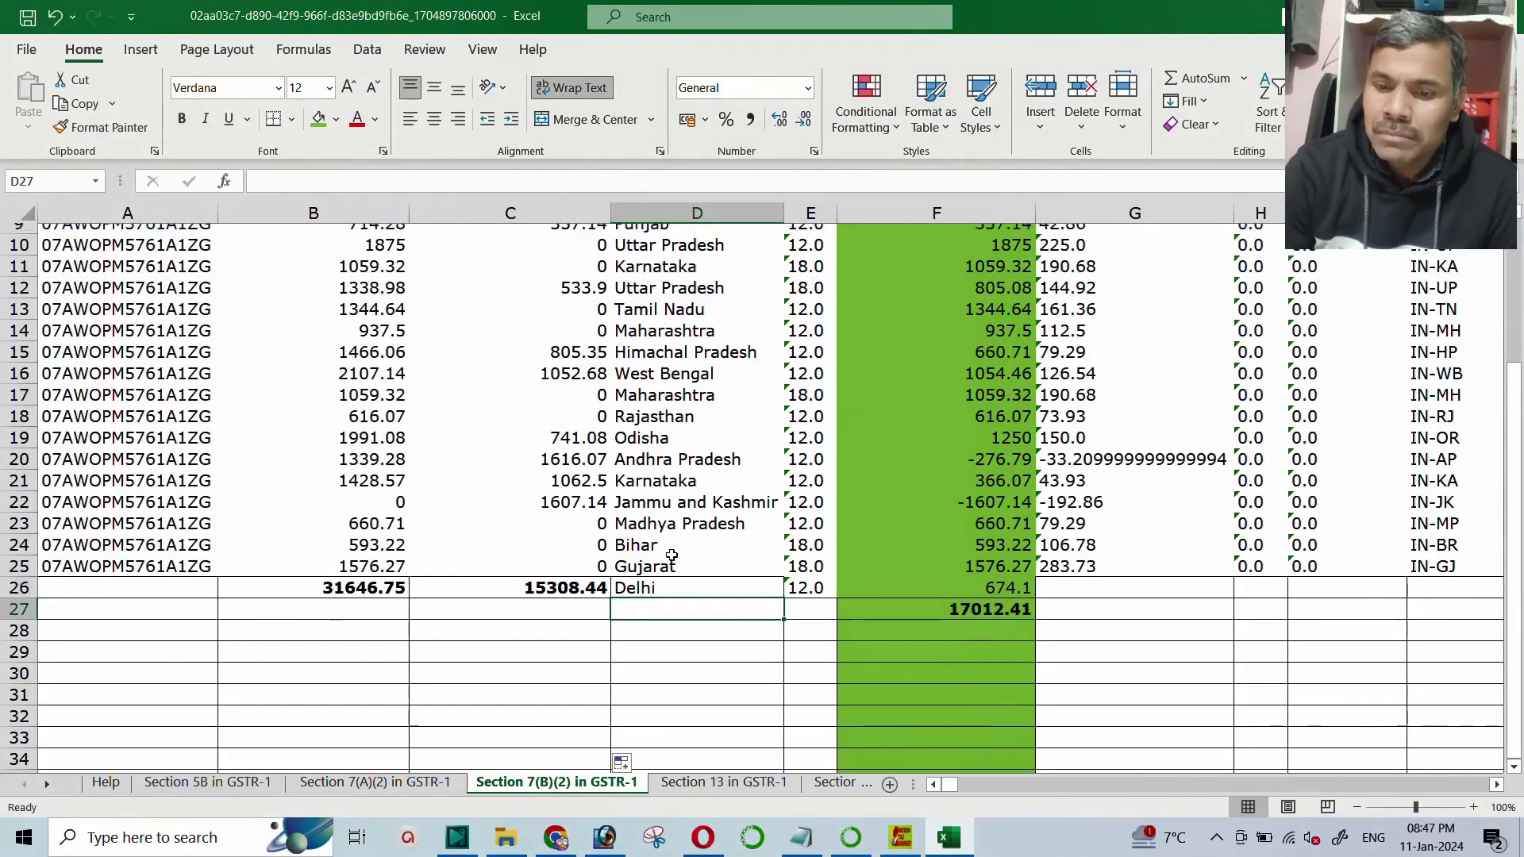
scroll(659, 500, "down", 1)
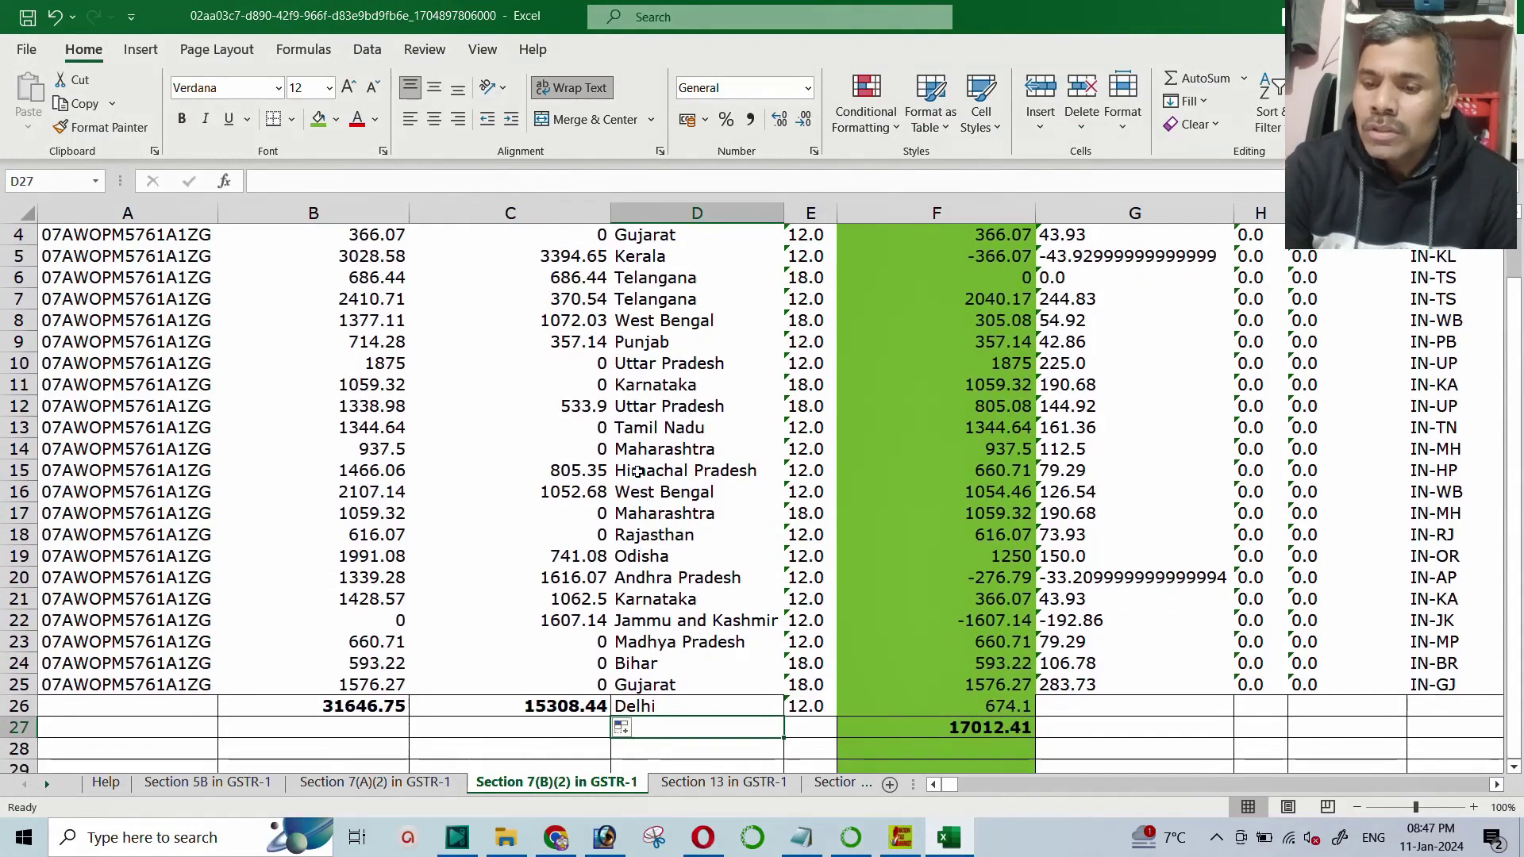
left_click(921, 727)
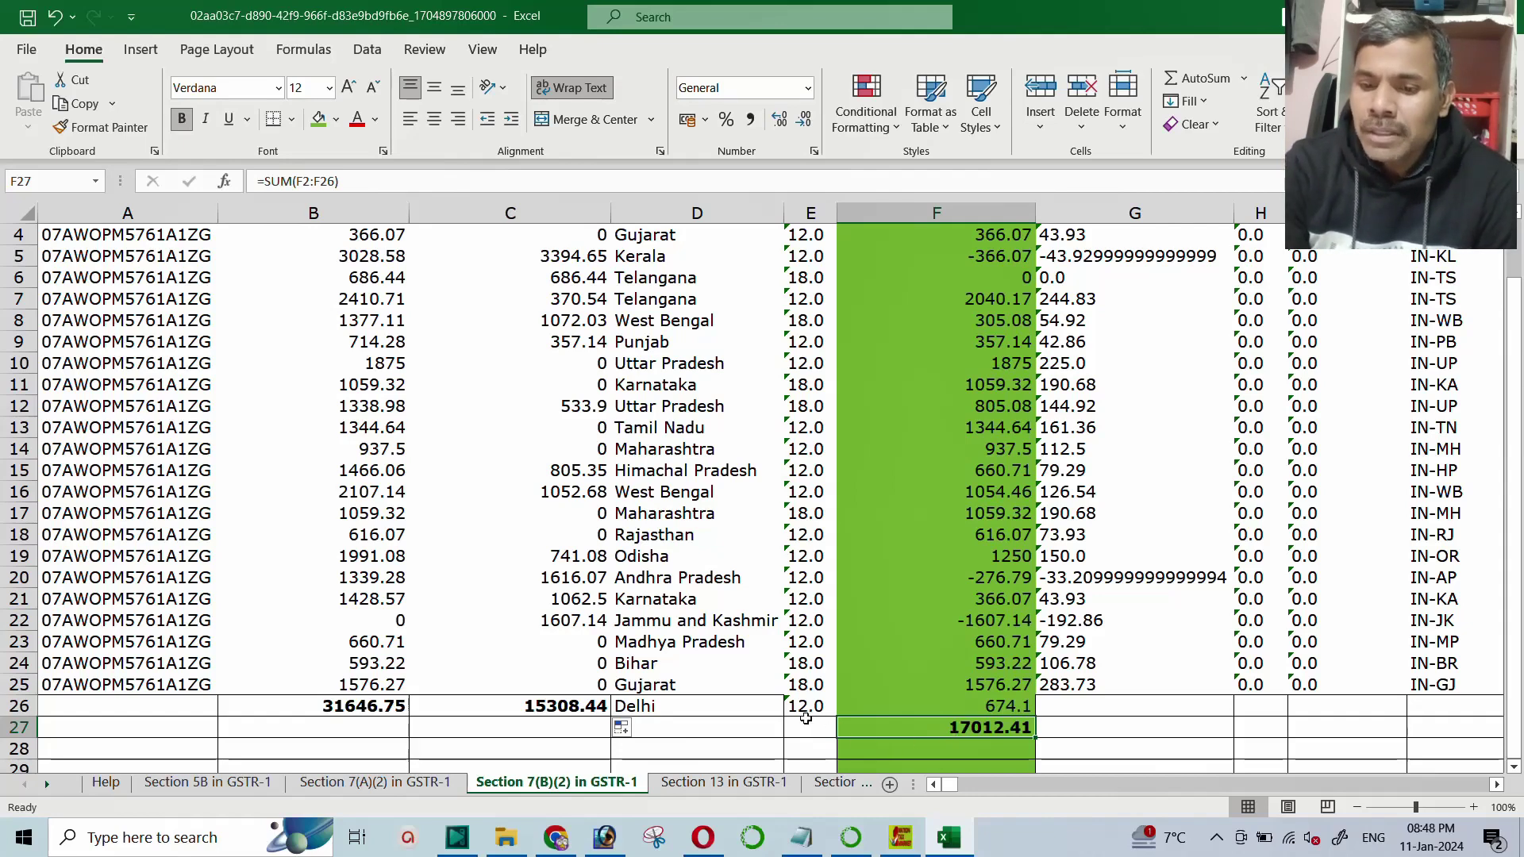
left_click(807, 729)
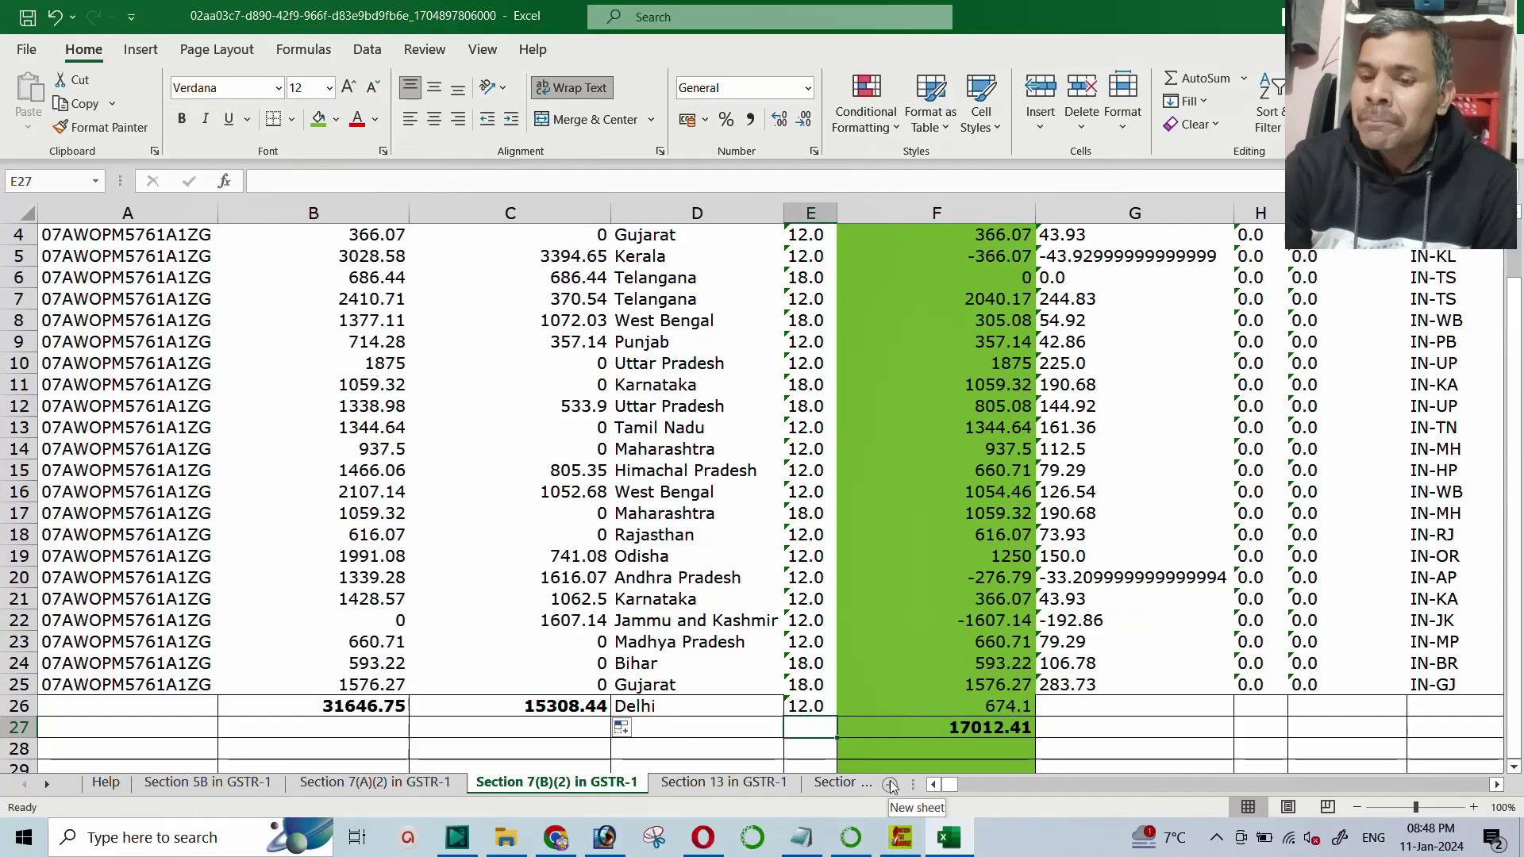
left_click(844, 729)
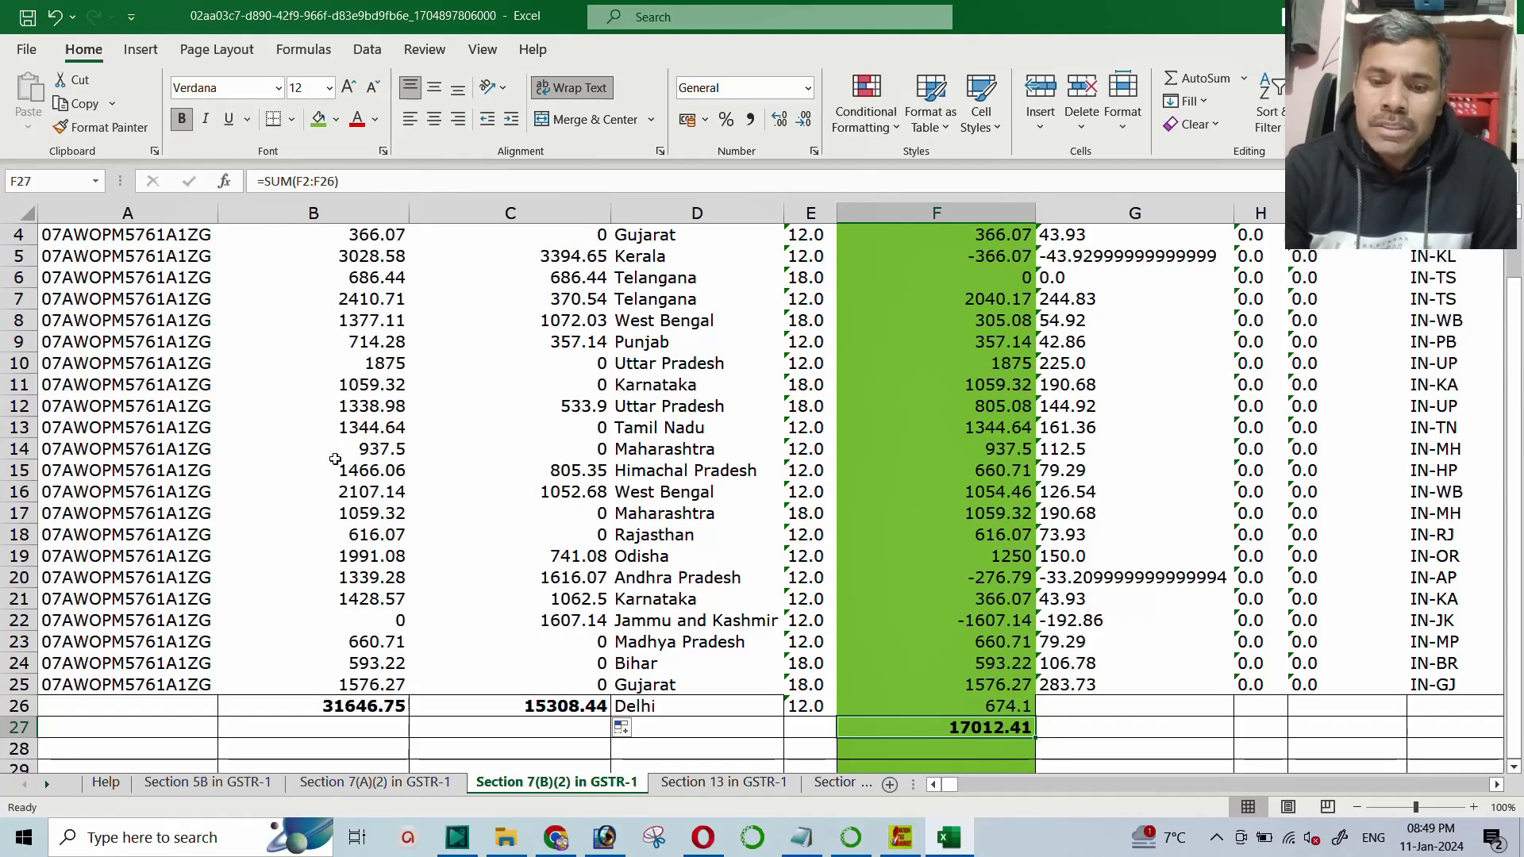
Compare Flipkart's Sum of Amount in the GST-R1 Dec. 2023 sheet with the column F total in the Excel report.
left_click(557, 839)
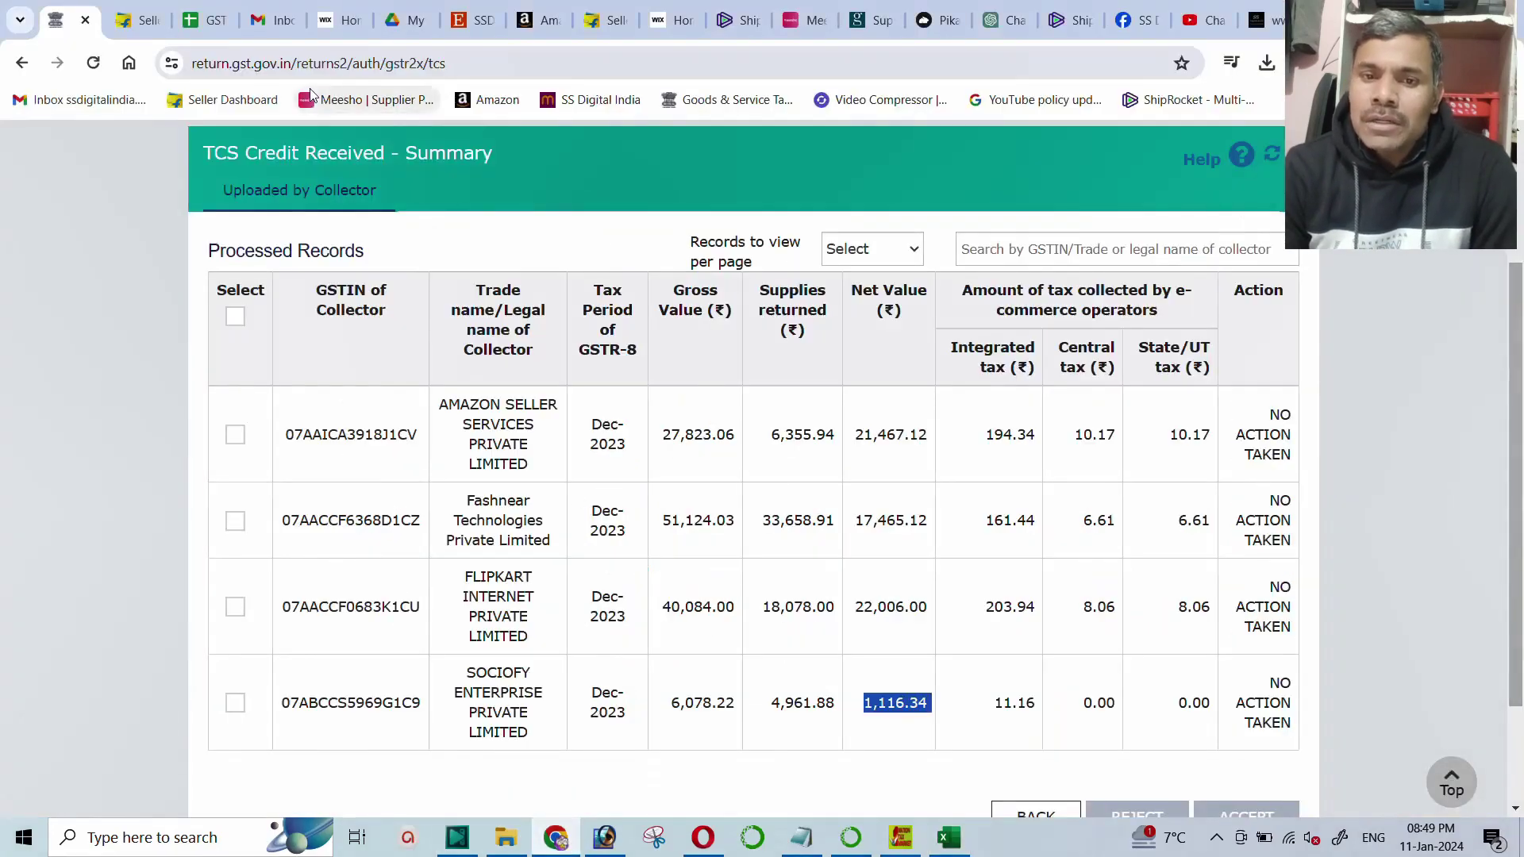
left_click(208, 23)
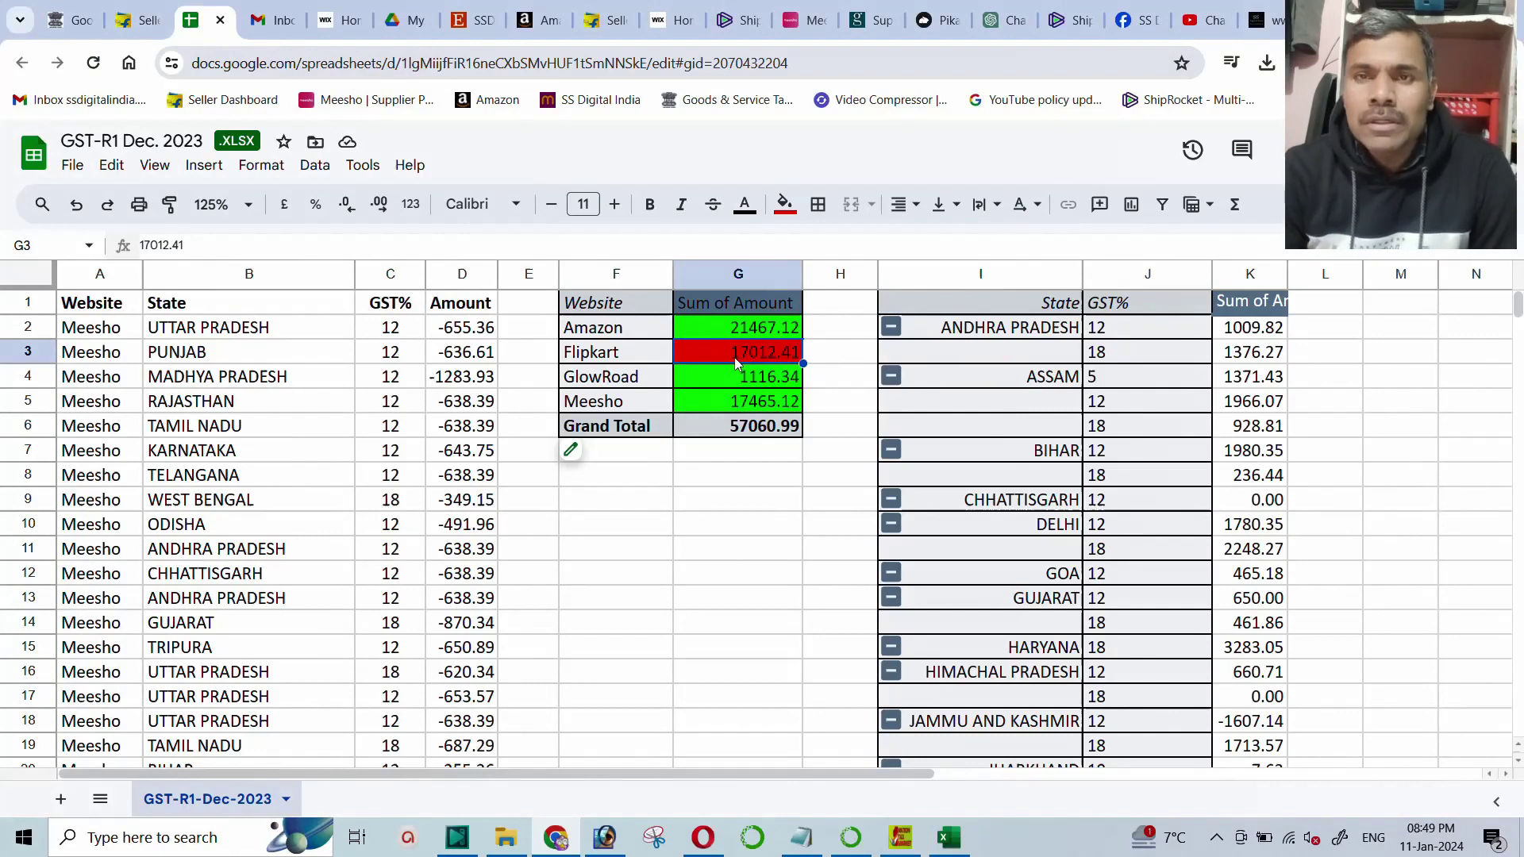
left_click(946, 838)
scroll(905, 675, "down", 2)
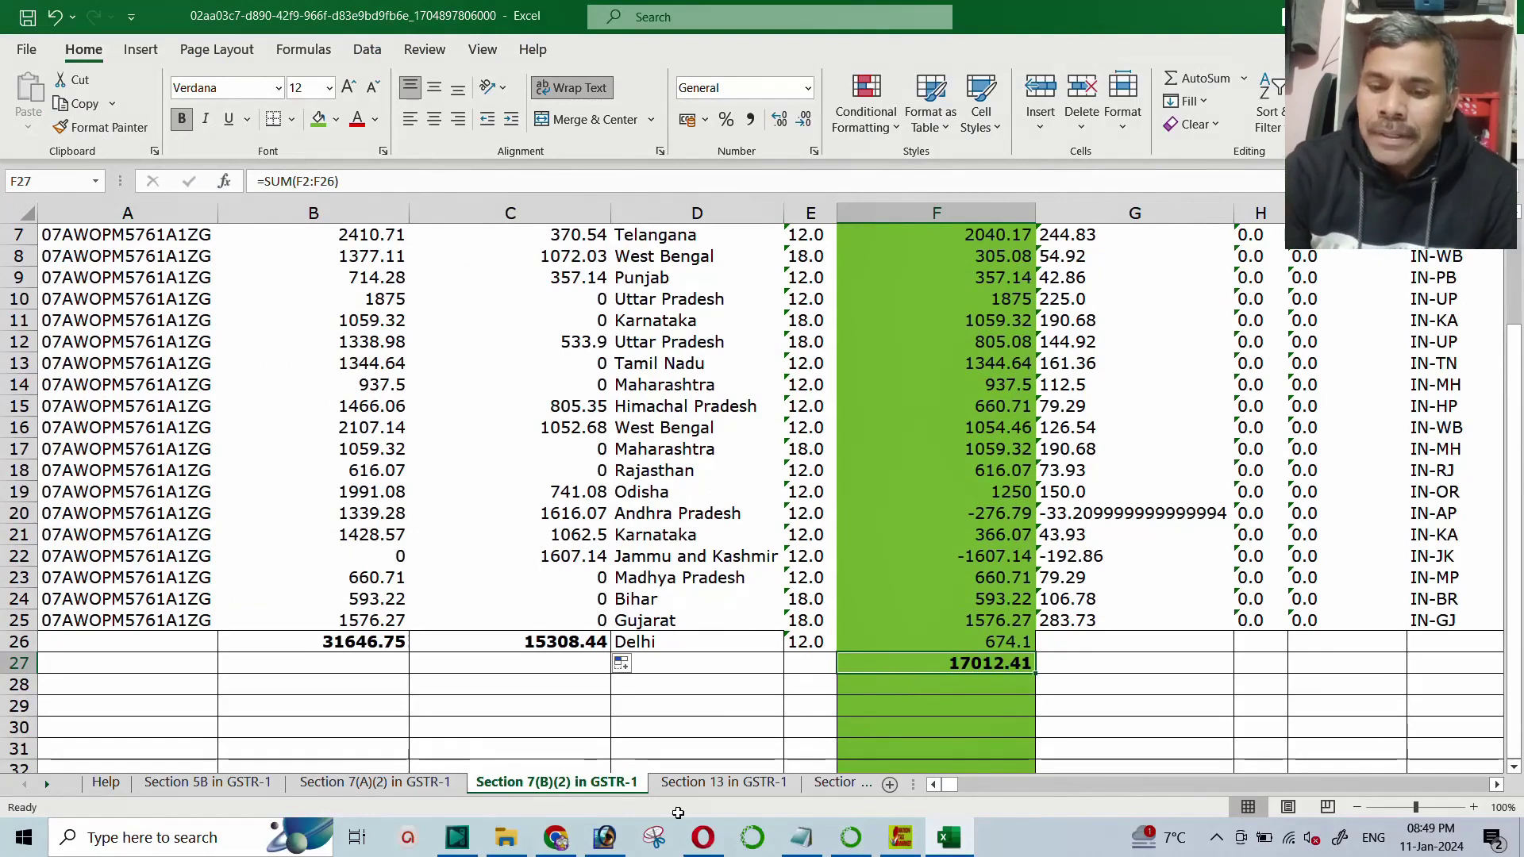
left_click(556, 843)
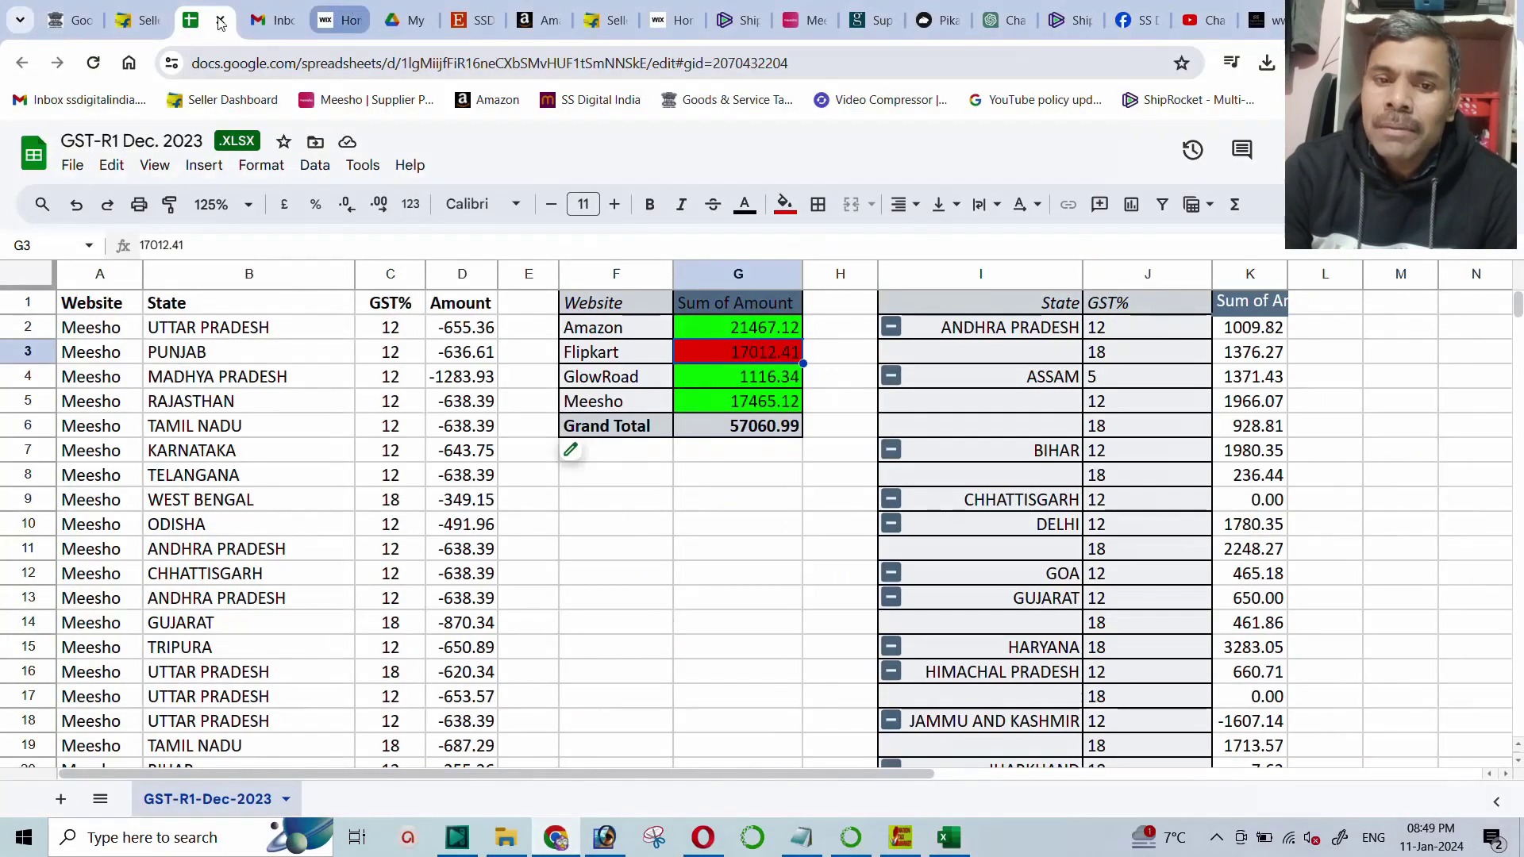
Examine Flipkart's net value and its integrated, central and State/UT tax amounts in the TCS Credit Received summary.
left_click(70, 20)
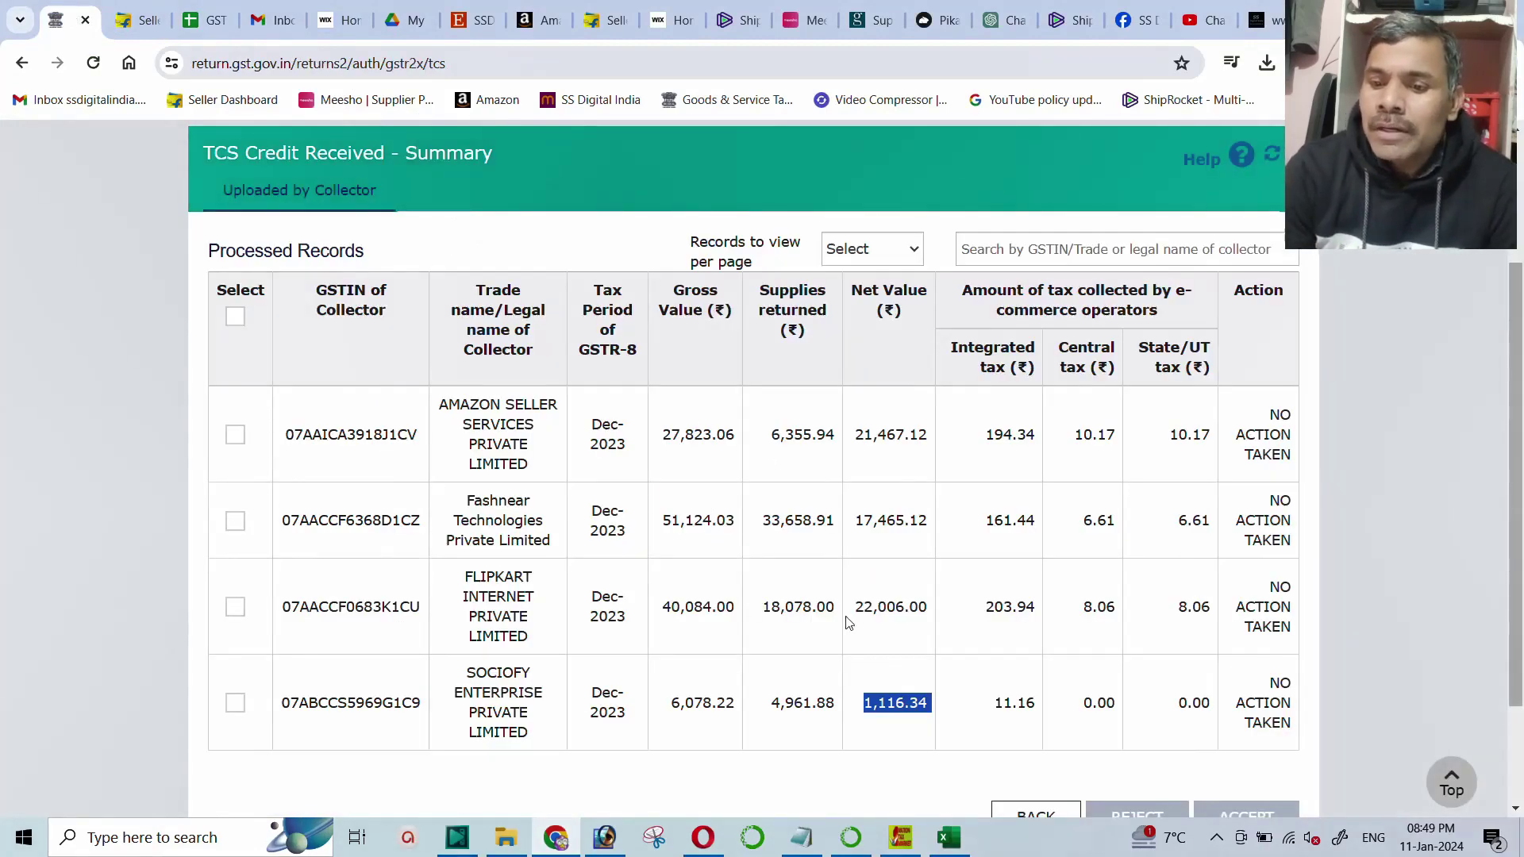
left_click_drag(854, 608, 935, 612)
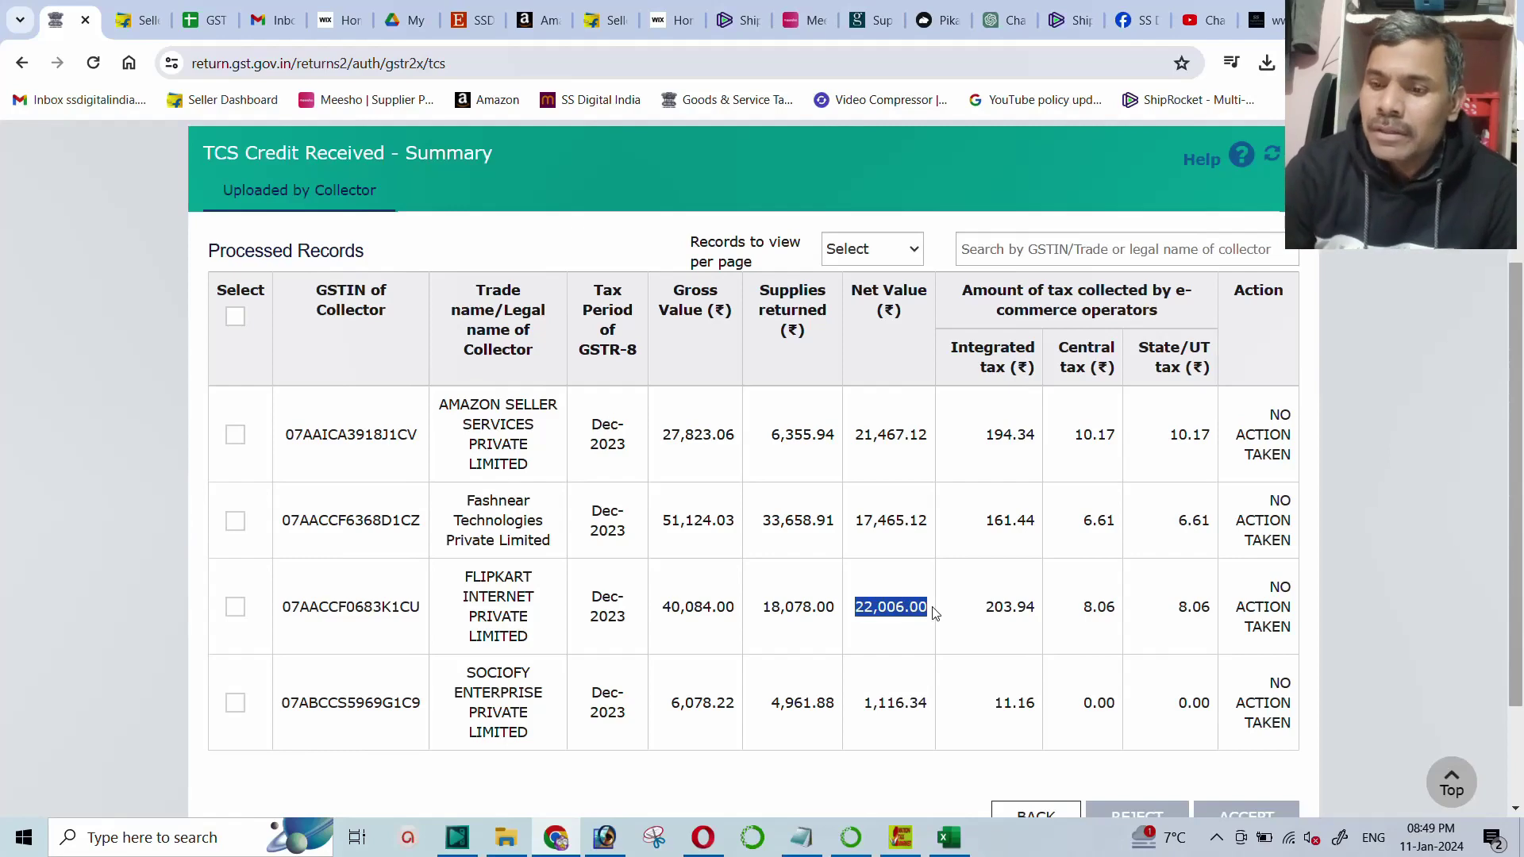
left_click_drag(982, 611, 1043, 609)
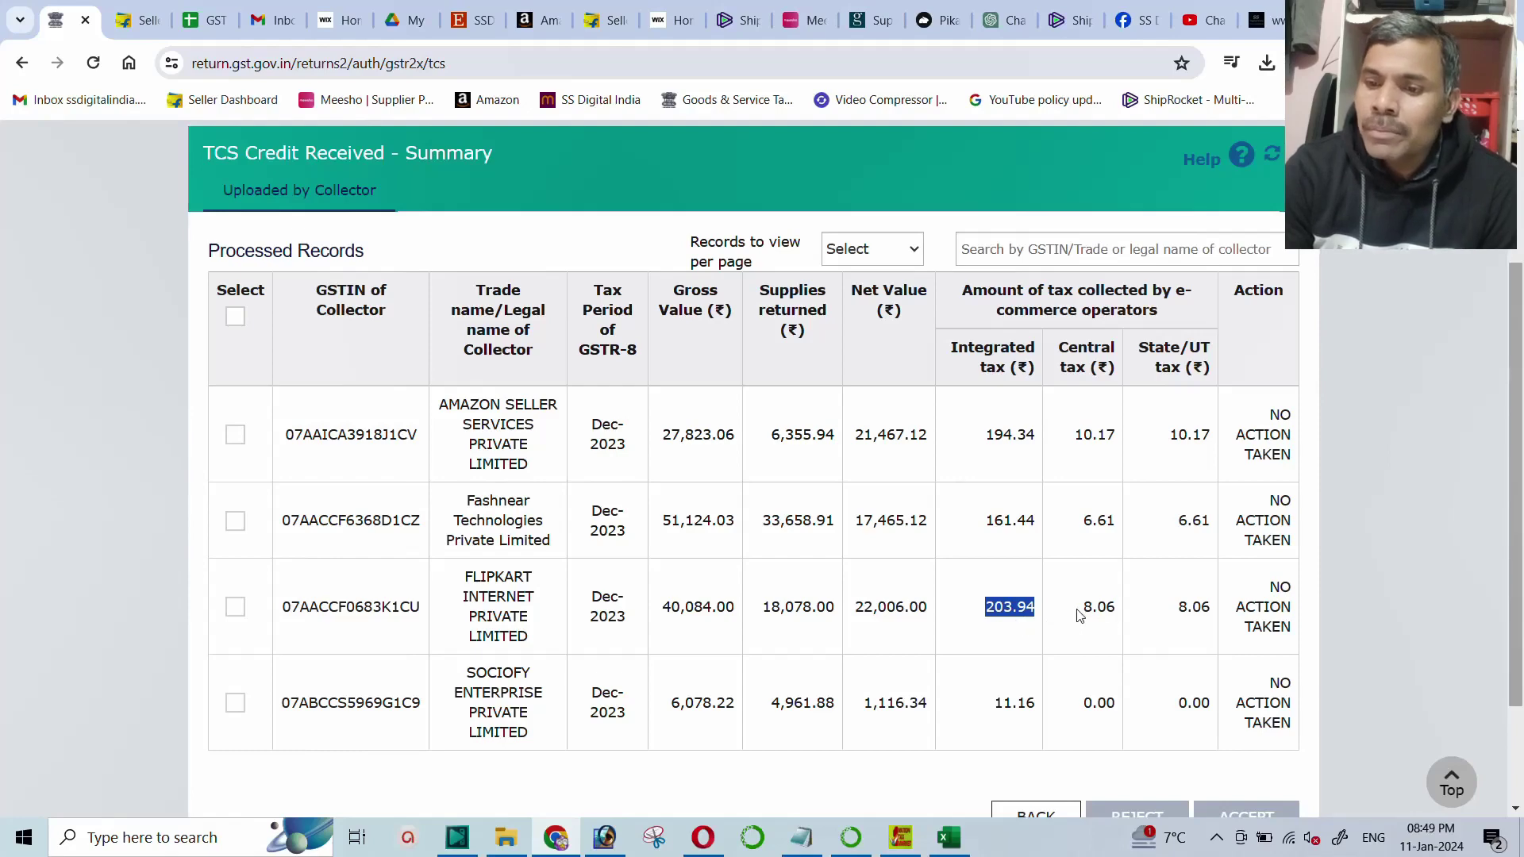
left_click_drag(1080, 615, 1215, 610)
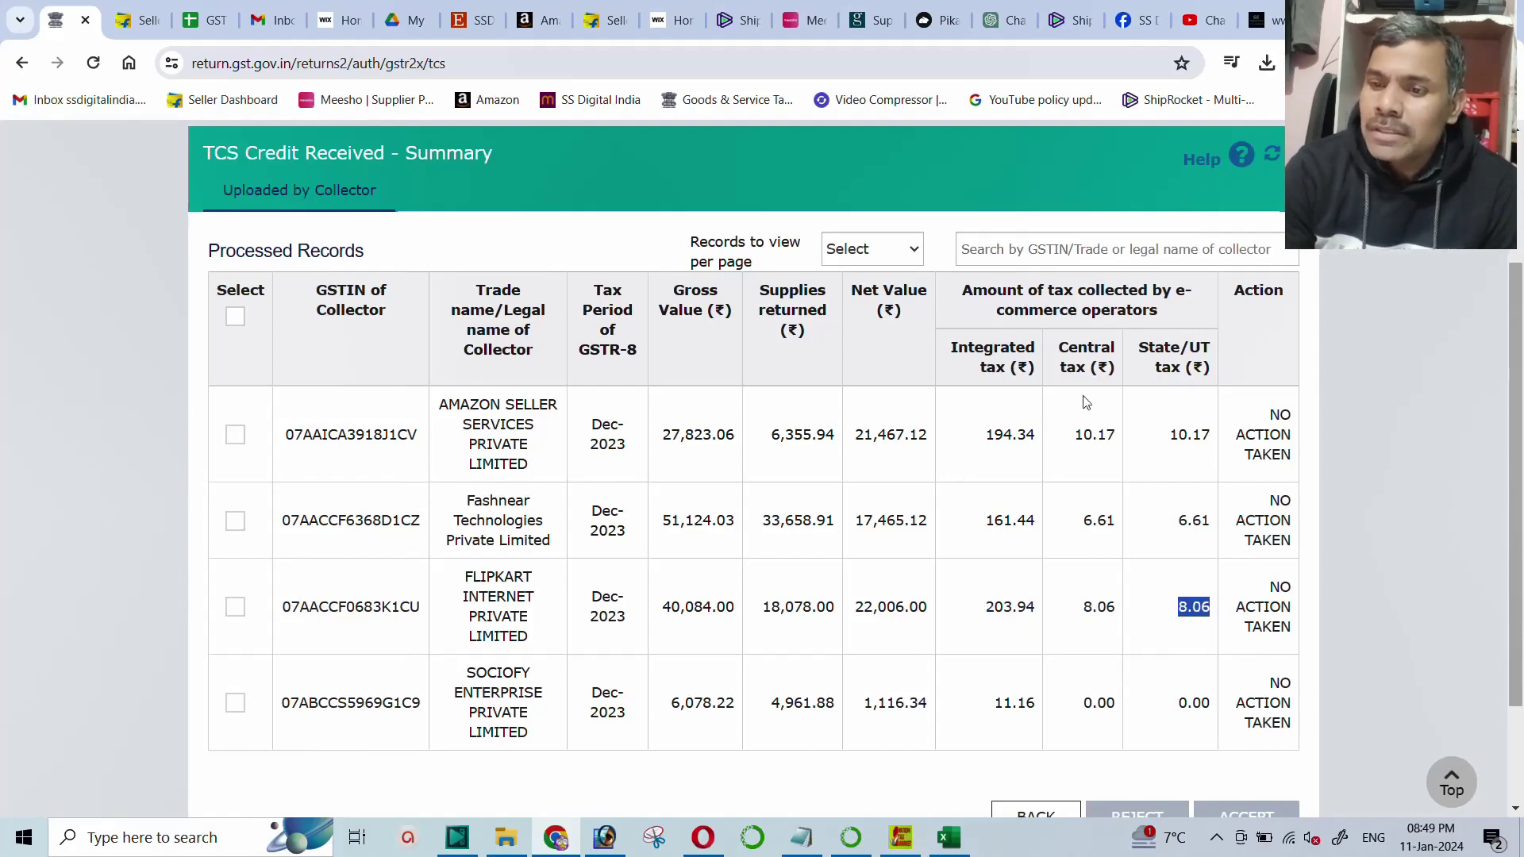
left_click(1086, 613)
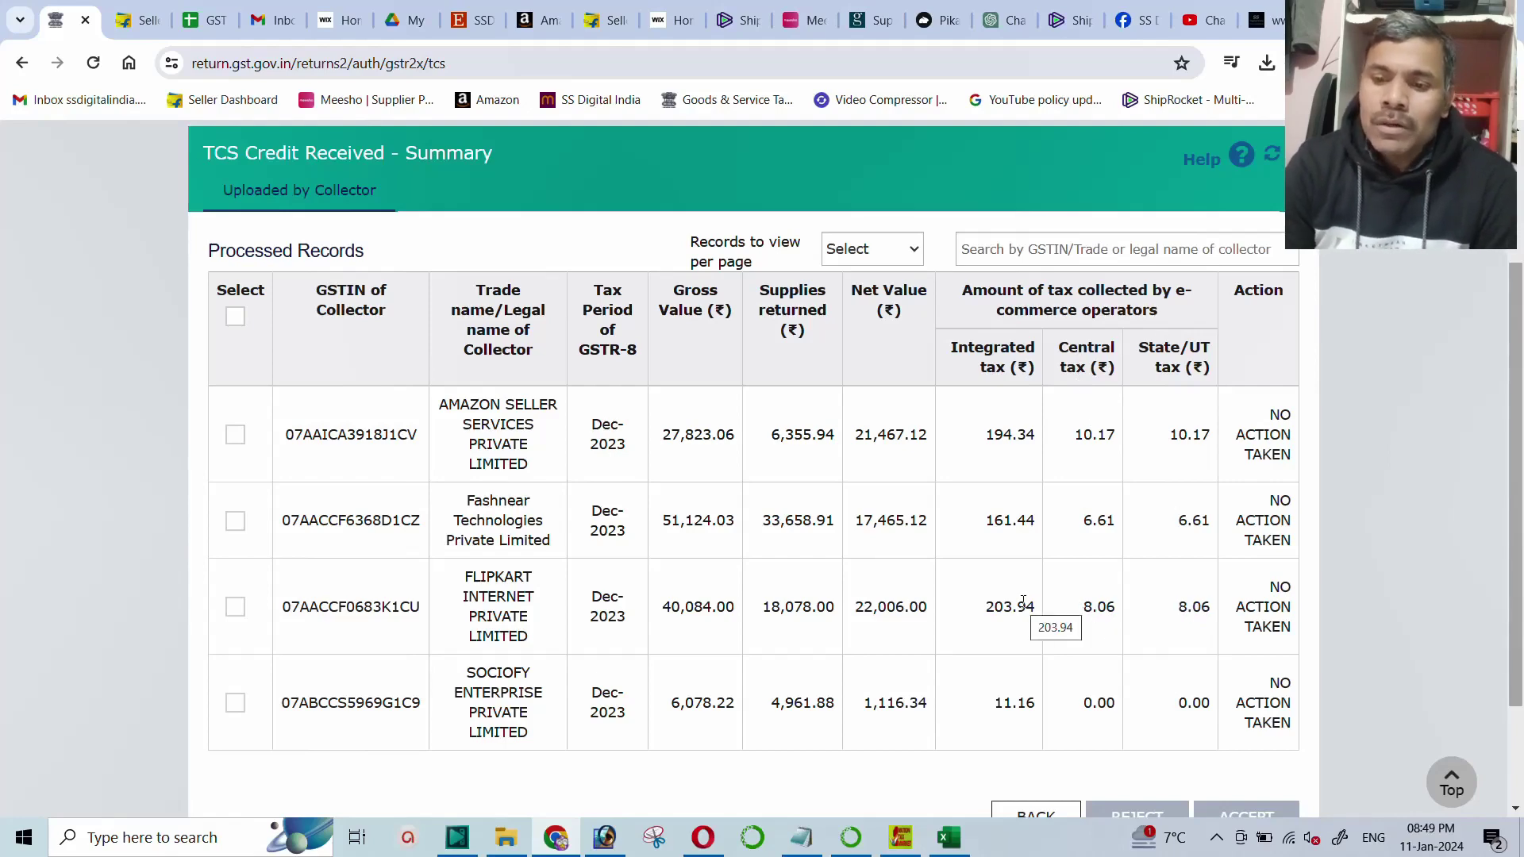
left_click_drag(852, 608, 923, 607)
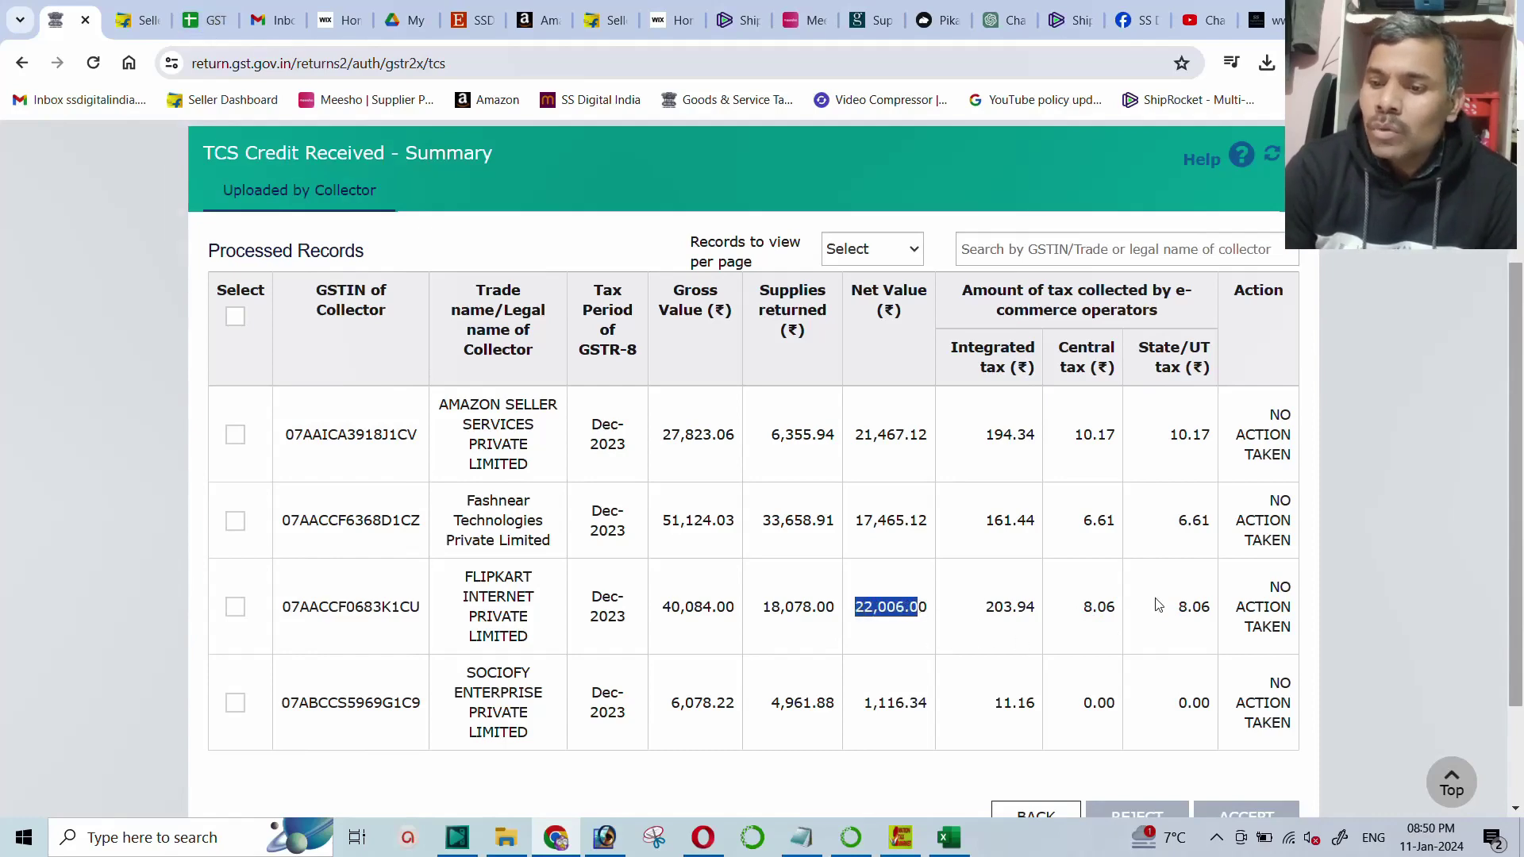
left_click_drag(1079, 614, 1217, 611)
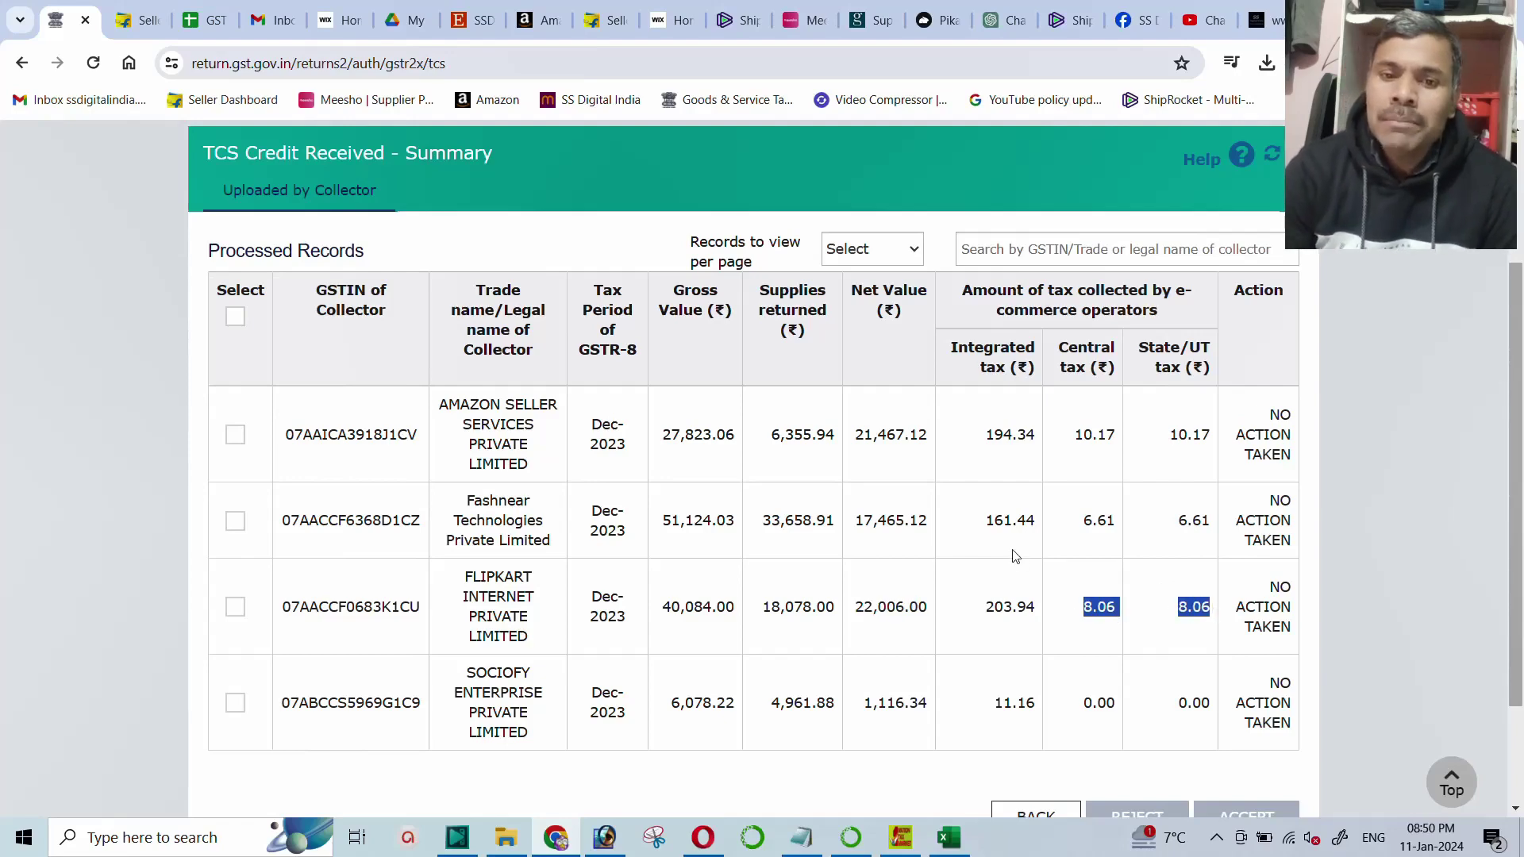
Enter Flipkart's central and State/UT tax amounts, 8.06 each, in cells F11 and F12 of the GST-R1 Dec. 2023 sheet.
left_click(204, 20)
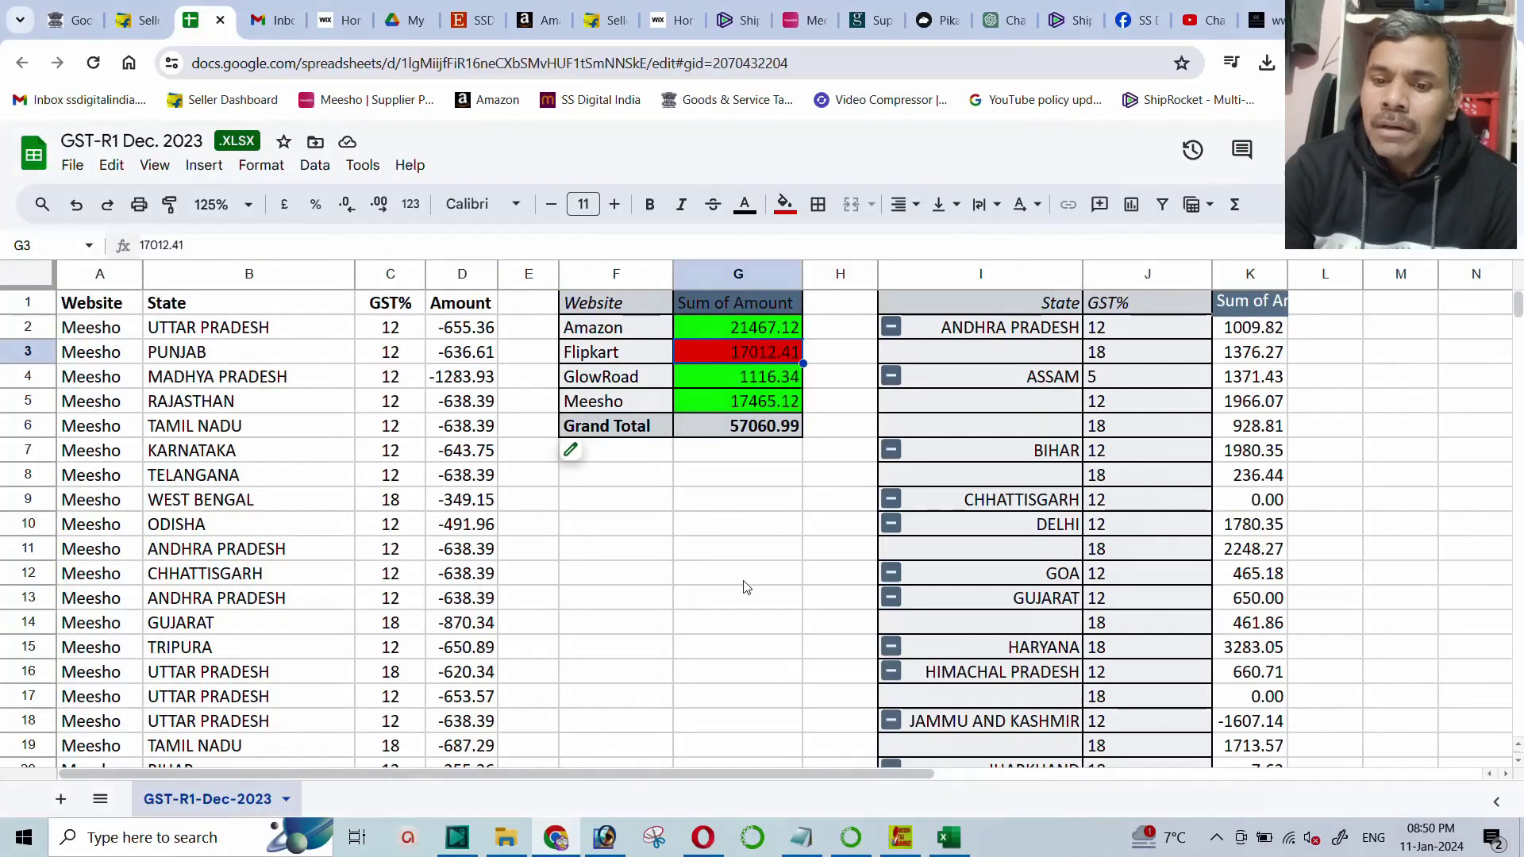
left_click(652, 554)
type("8")
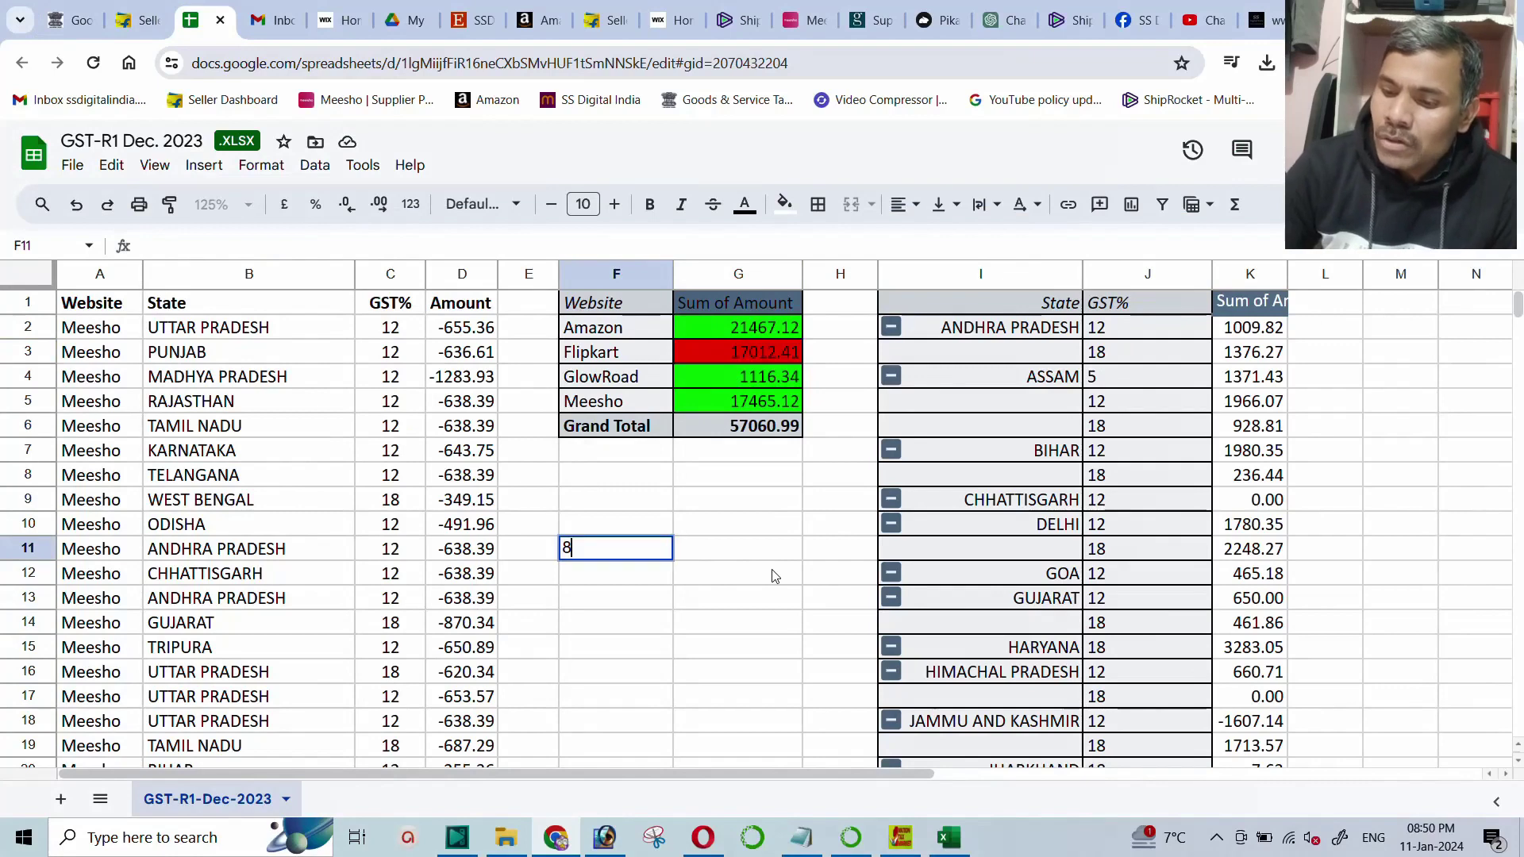
type(".06")
key("Return")
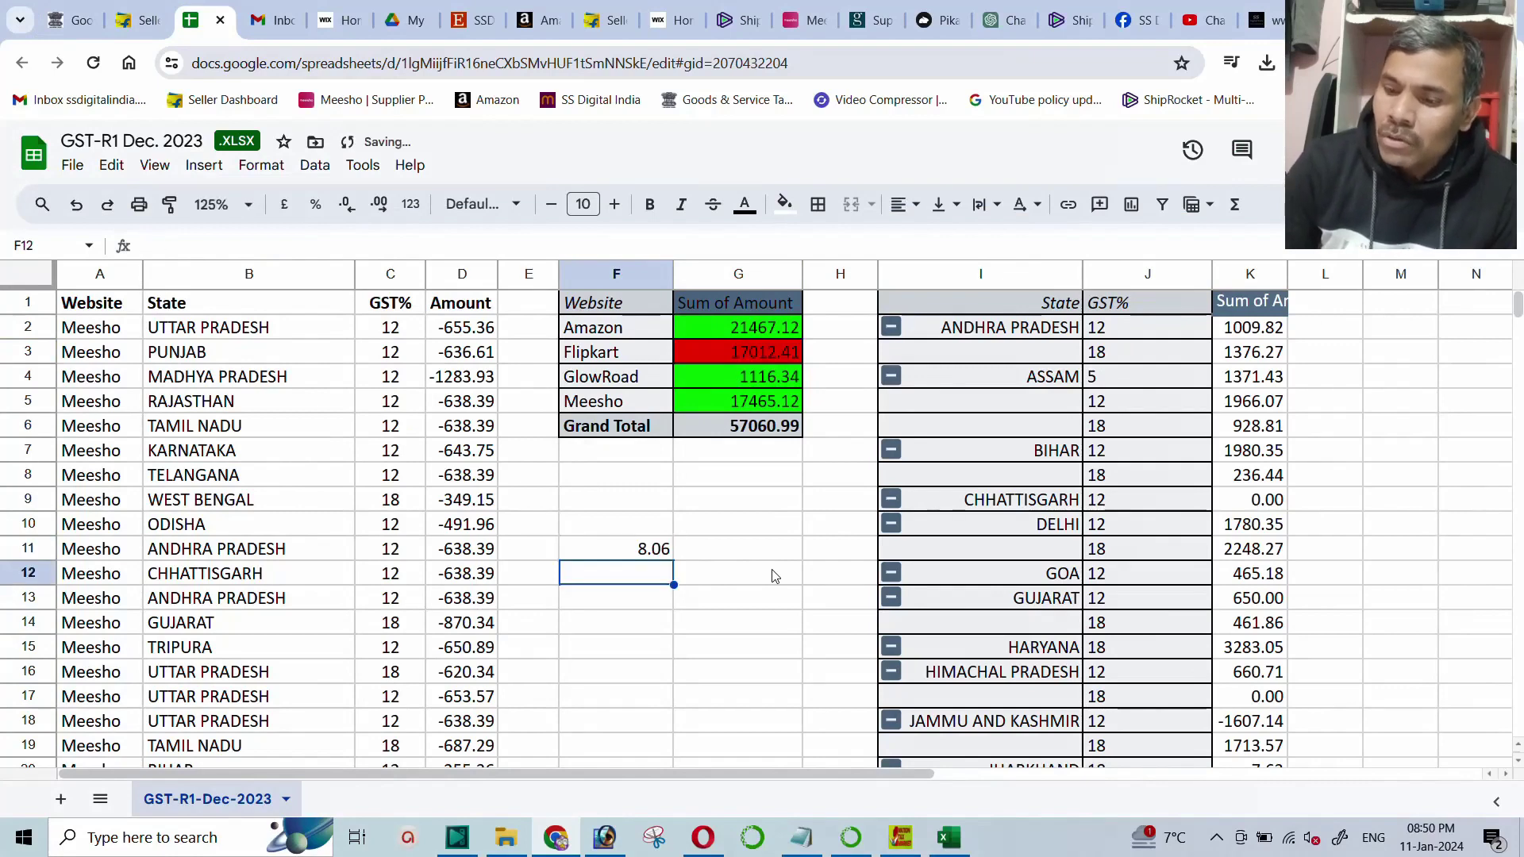
type("8.06")
key("Return")
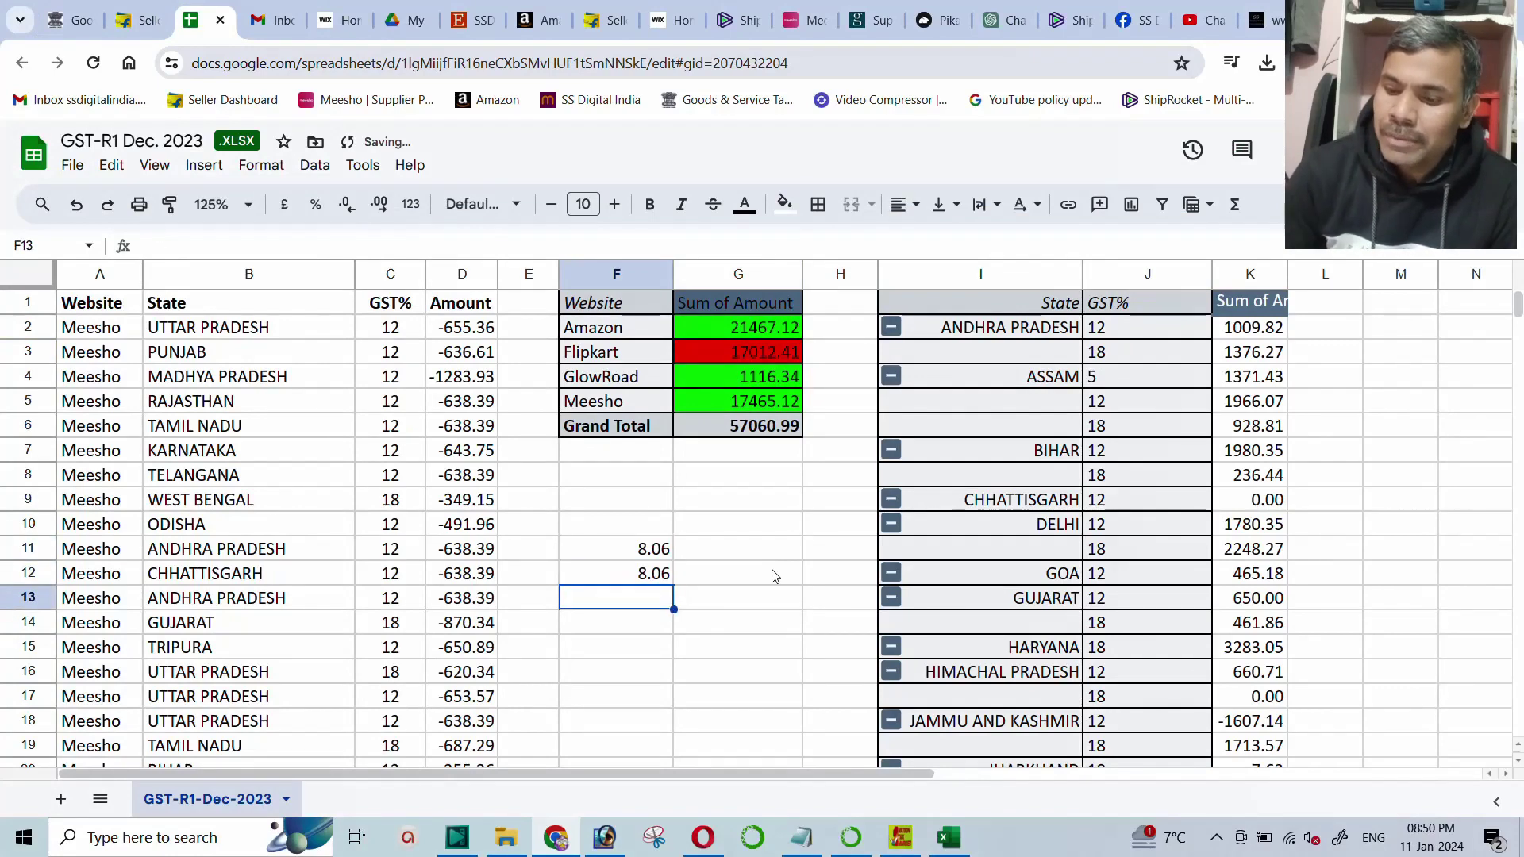
Multiply the tax amount by 100 with =F11*100 in G11 and fill the same formula into G12.
key("Up")
key("Up")
key("Right")
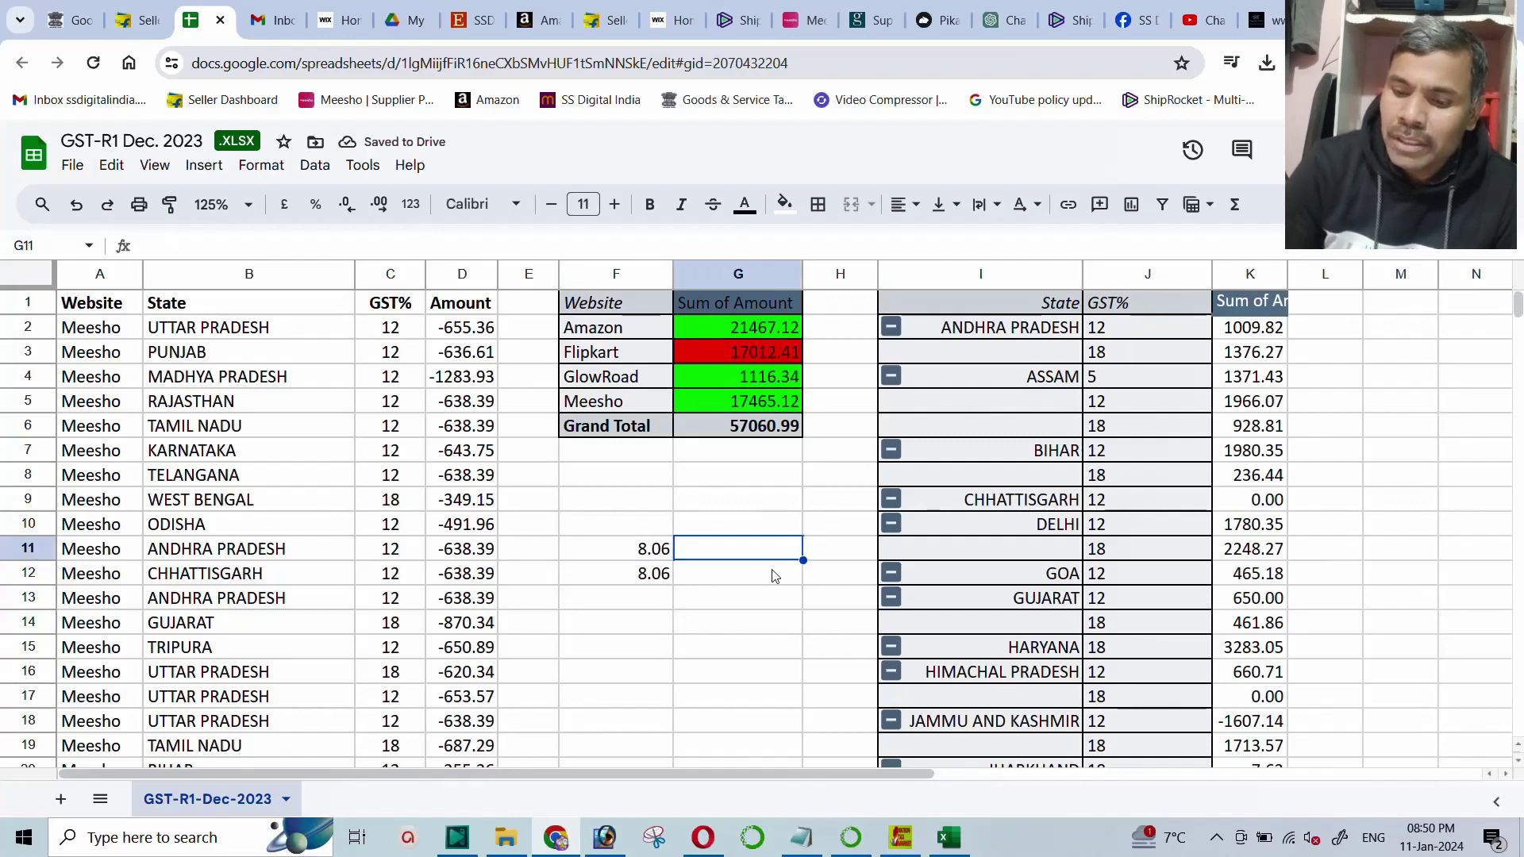
type("=")
key("Left")
type("*")
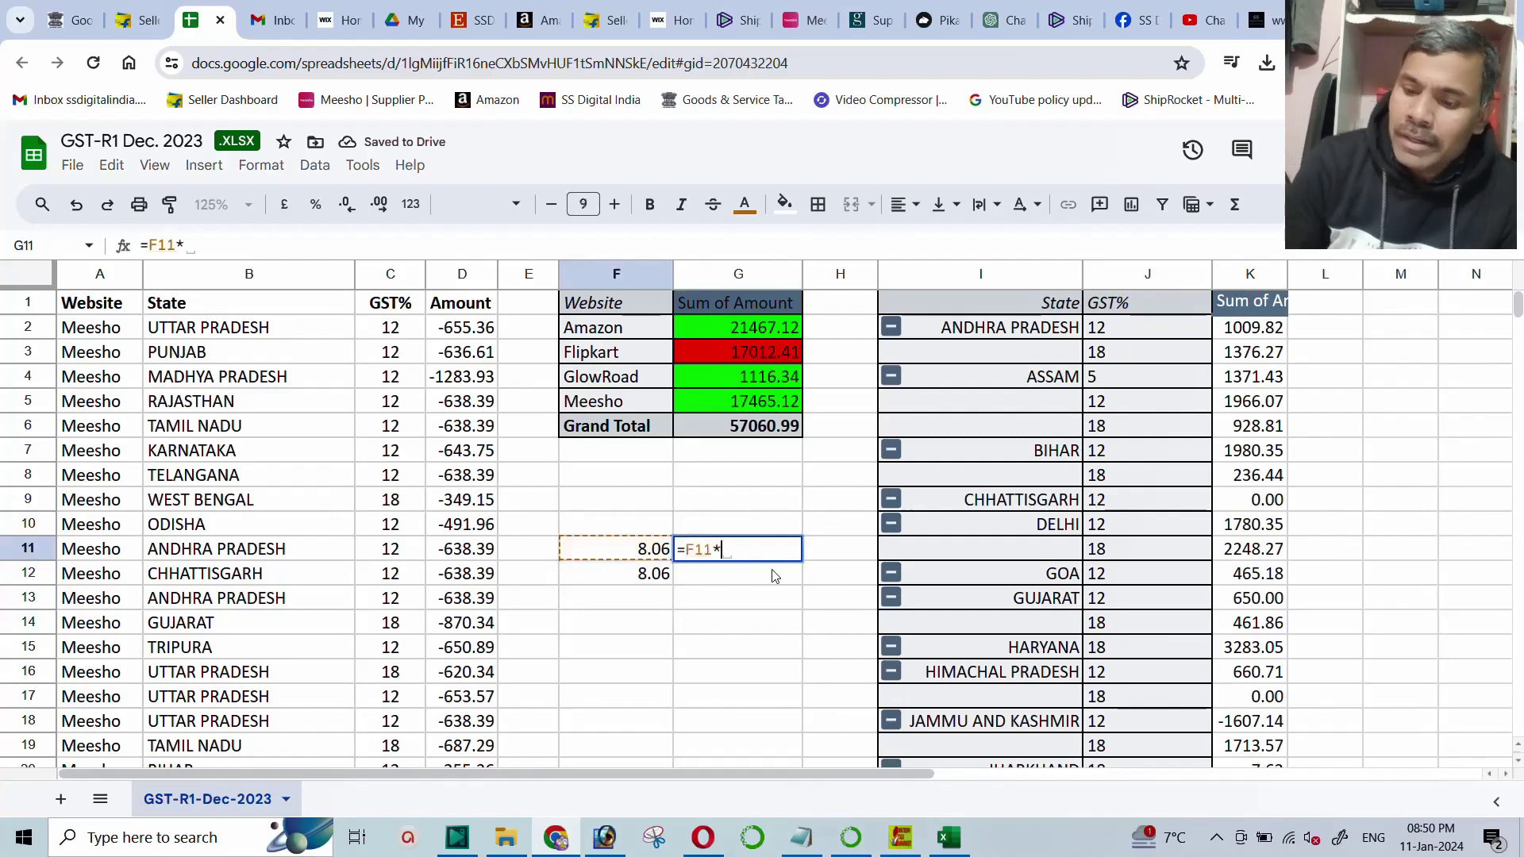
type("100")
key("Return")
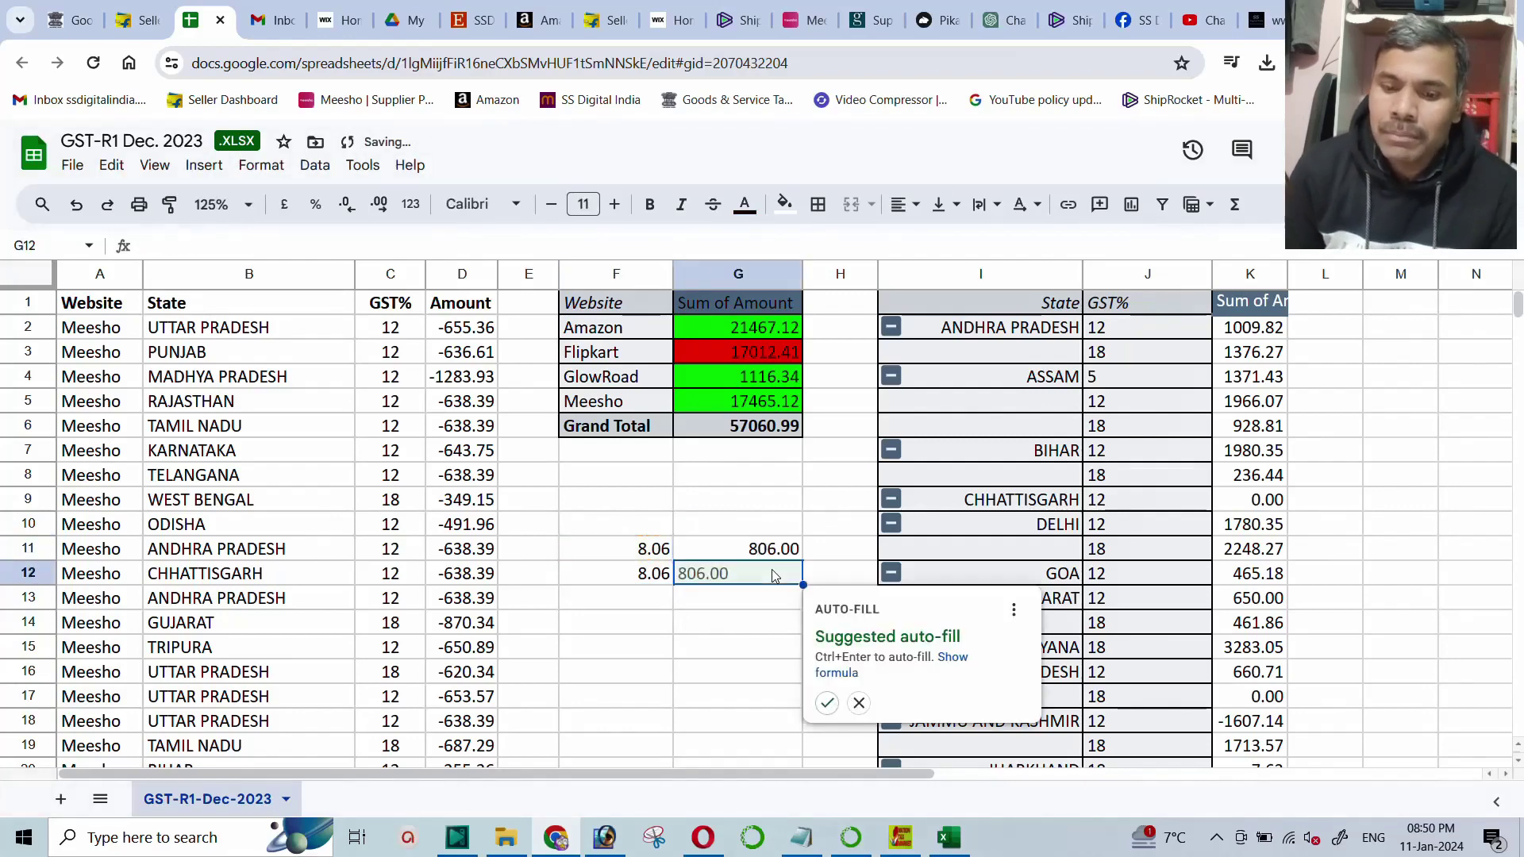
key("ctrl+Return")
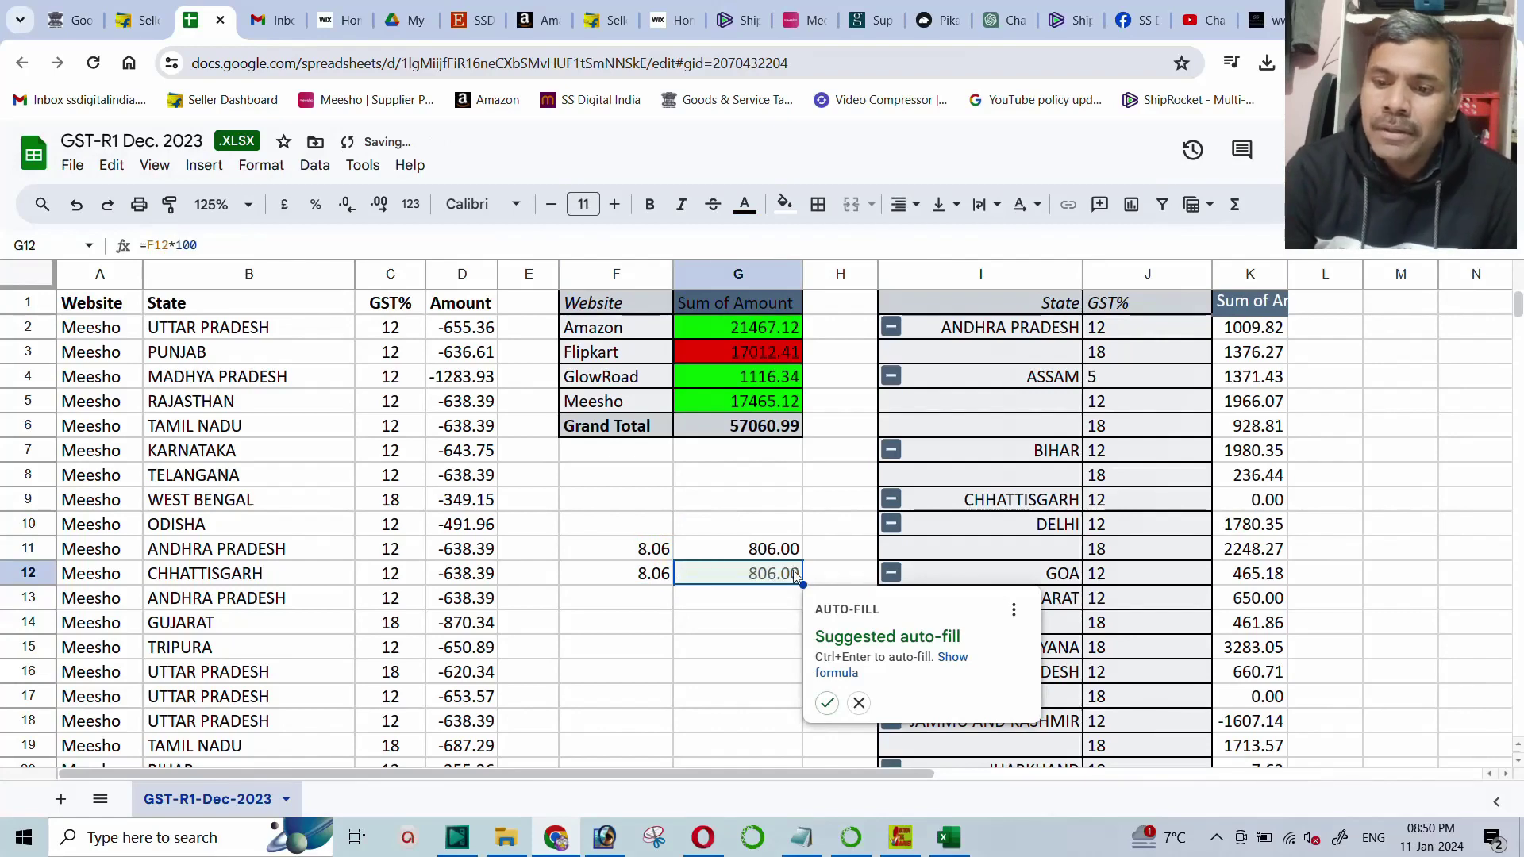
Add the two multiplied tax amounts in cell G13 with the formula =G11+G12.
key("Down")
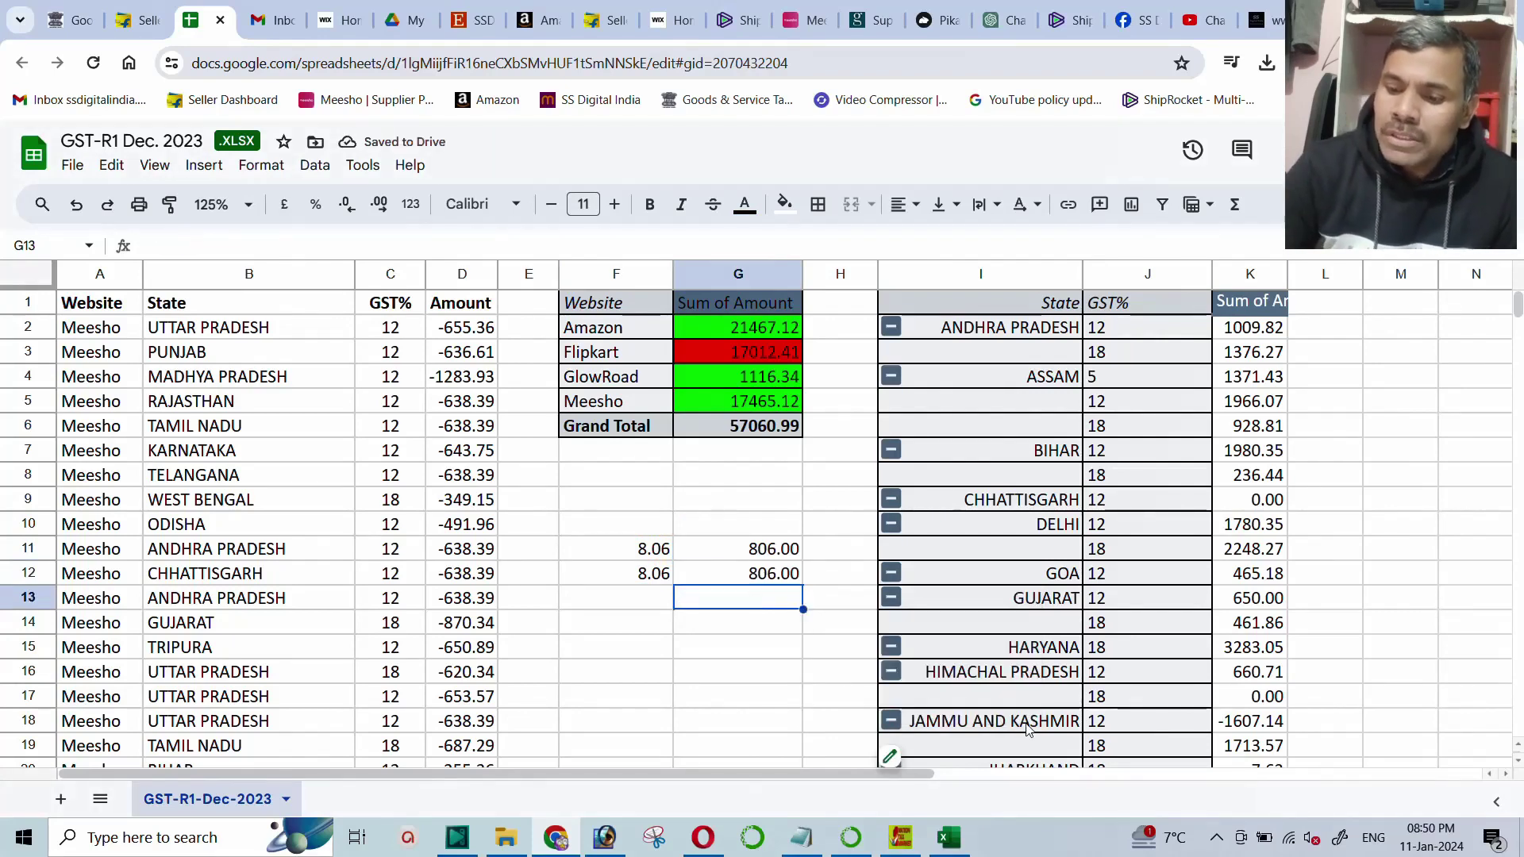
type("=")
key("Up")
key("Up")
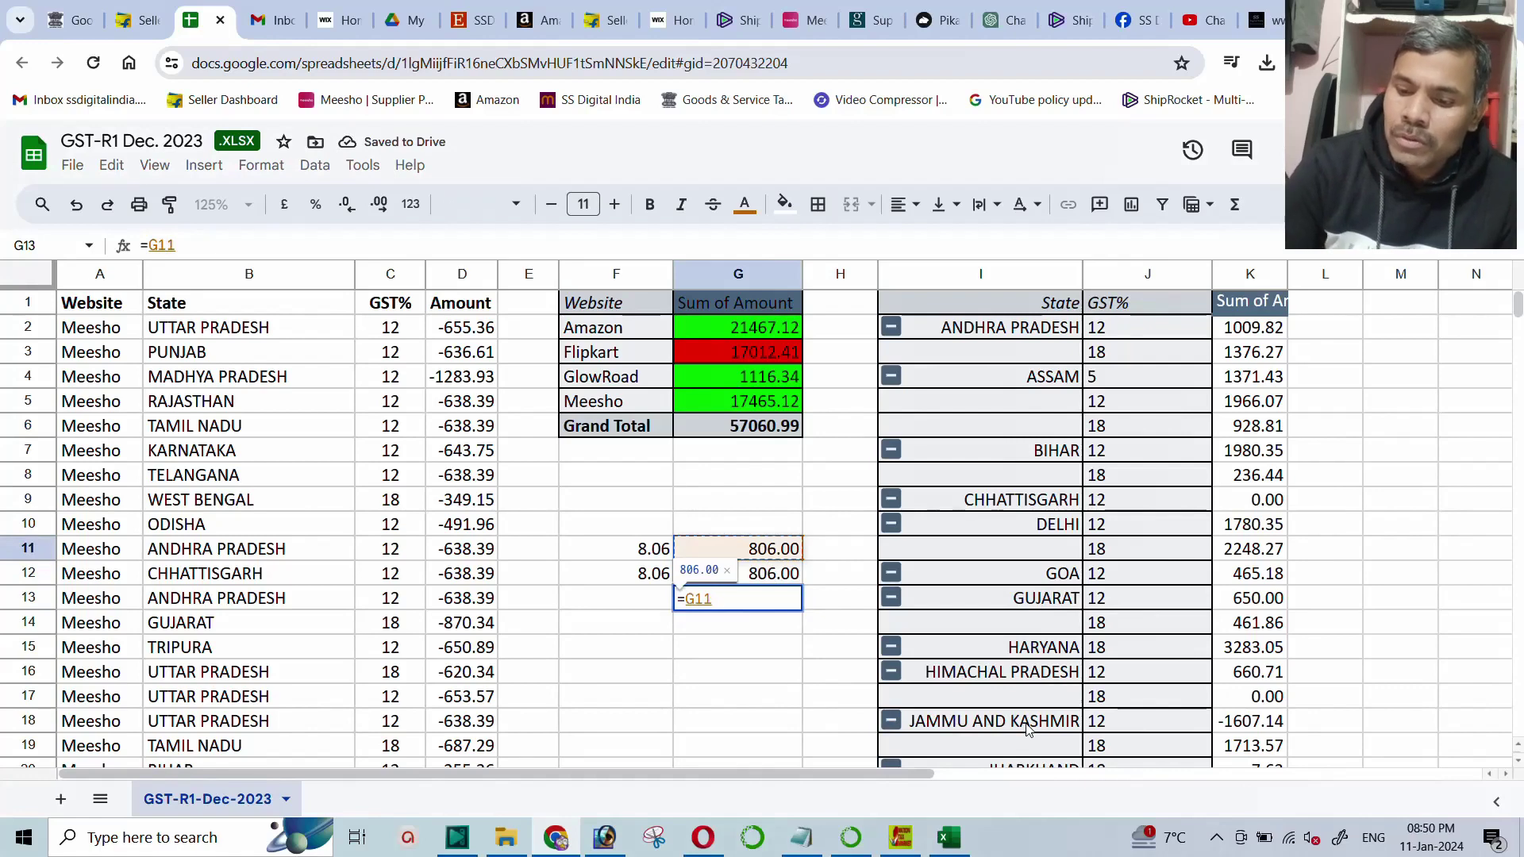
type("+")
key("Up")
key("Return")
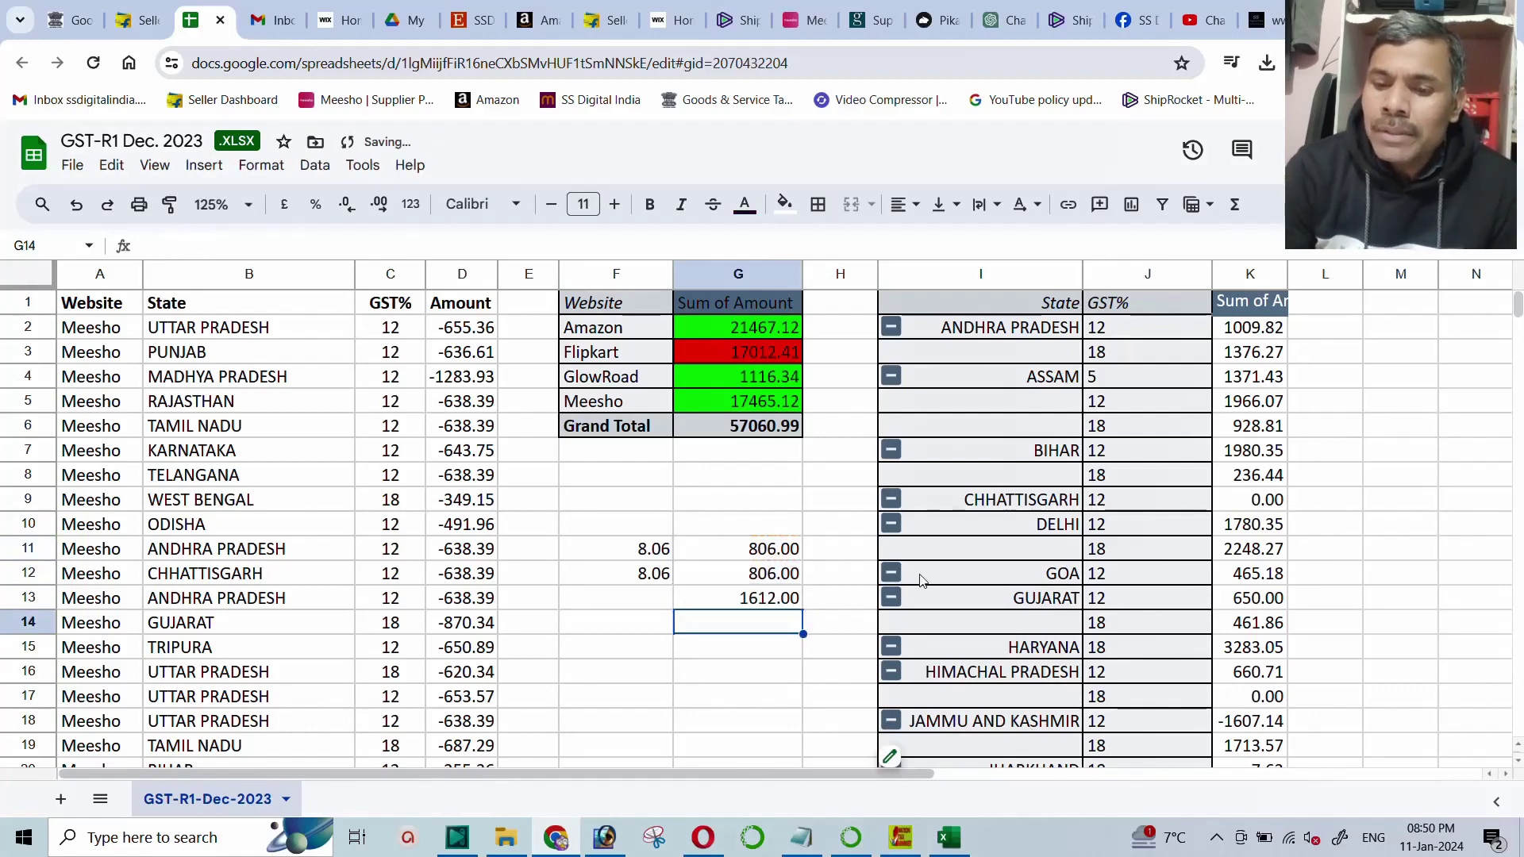
Make the total in G13 bold and label it "Local Sale" in F13.
left_click(759, 601)
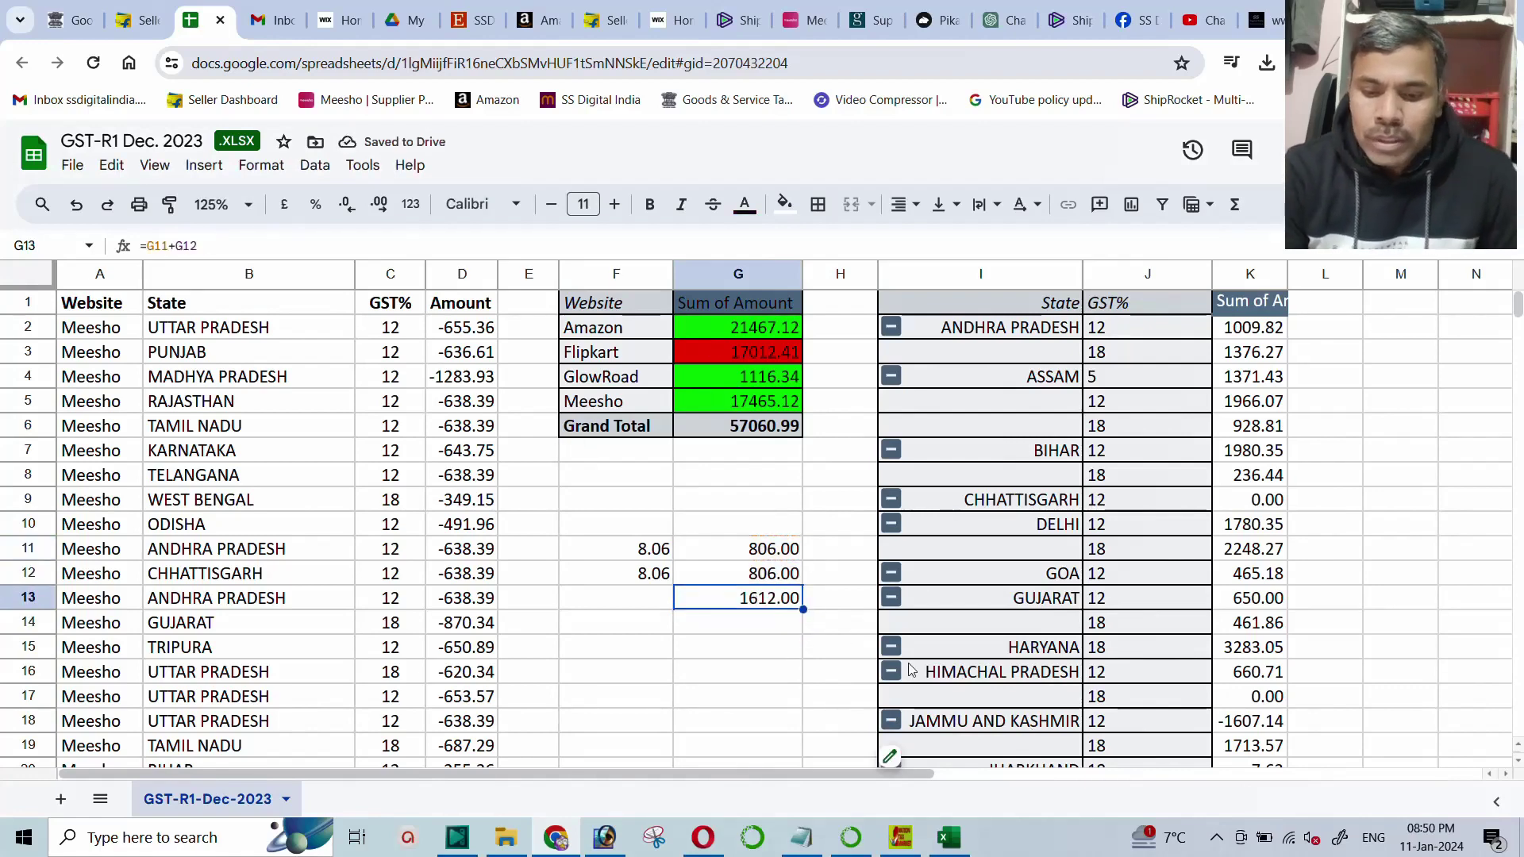
key("ctrl+b")
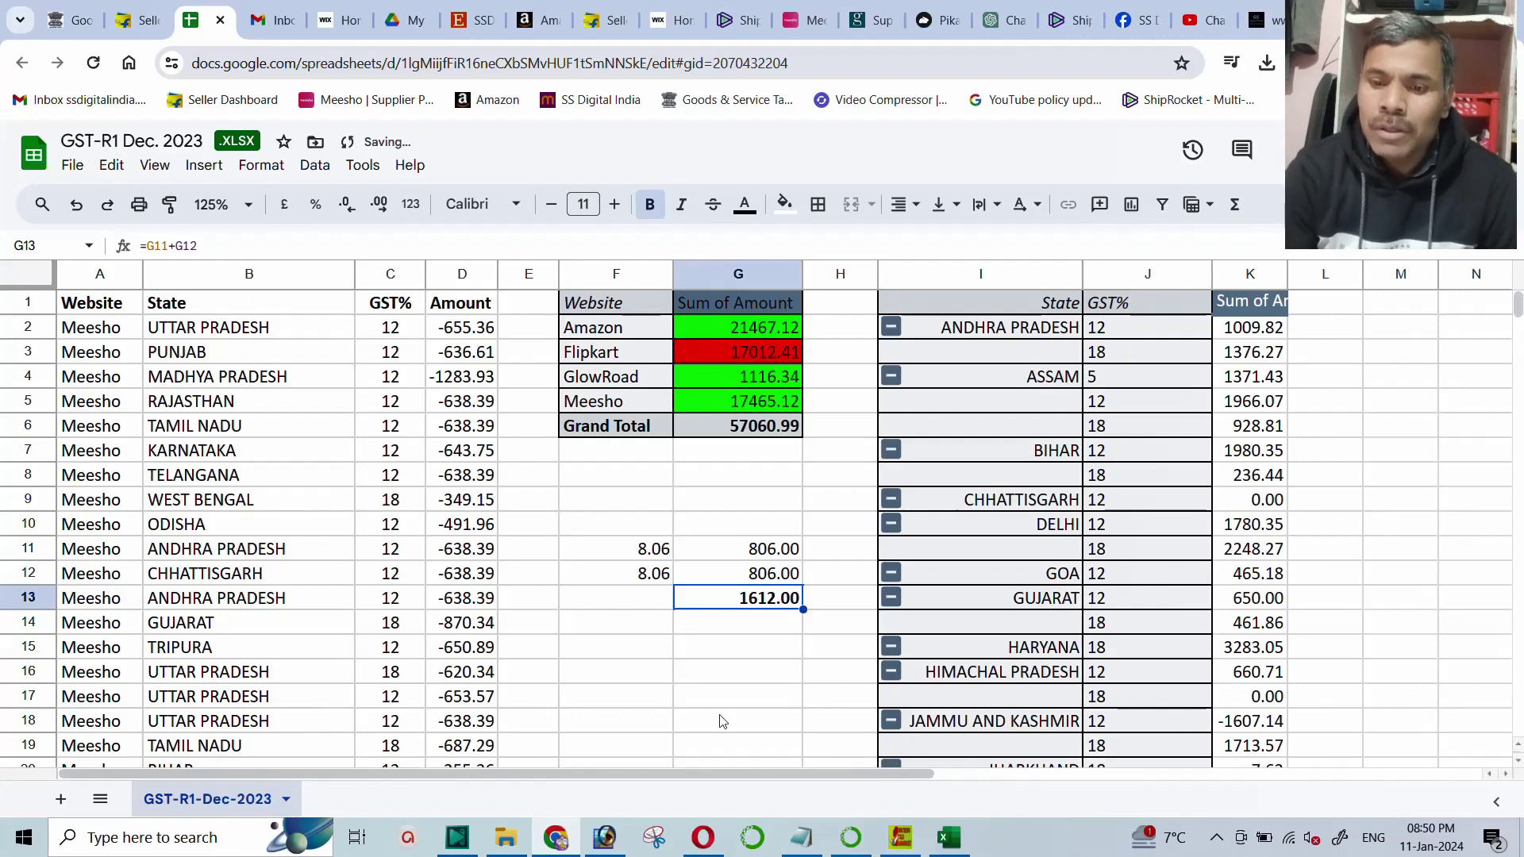
left_click(597, 597)
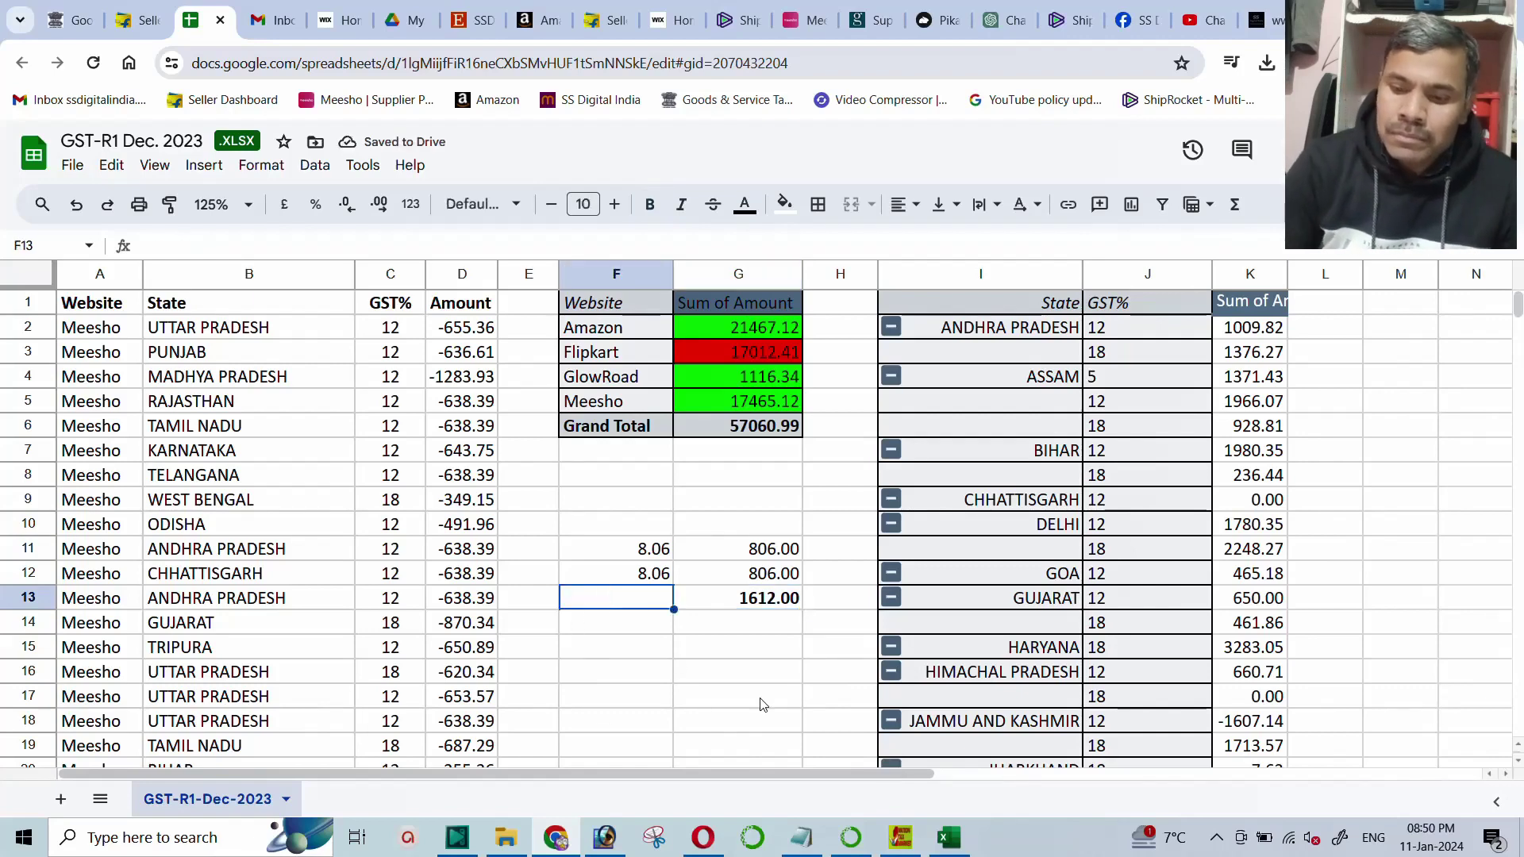
type("Loca")
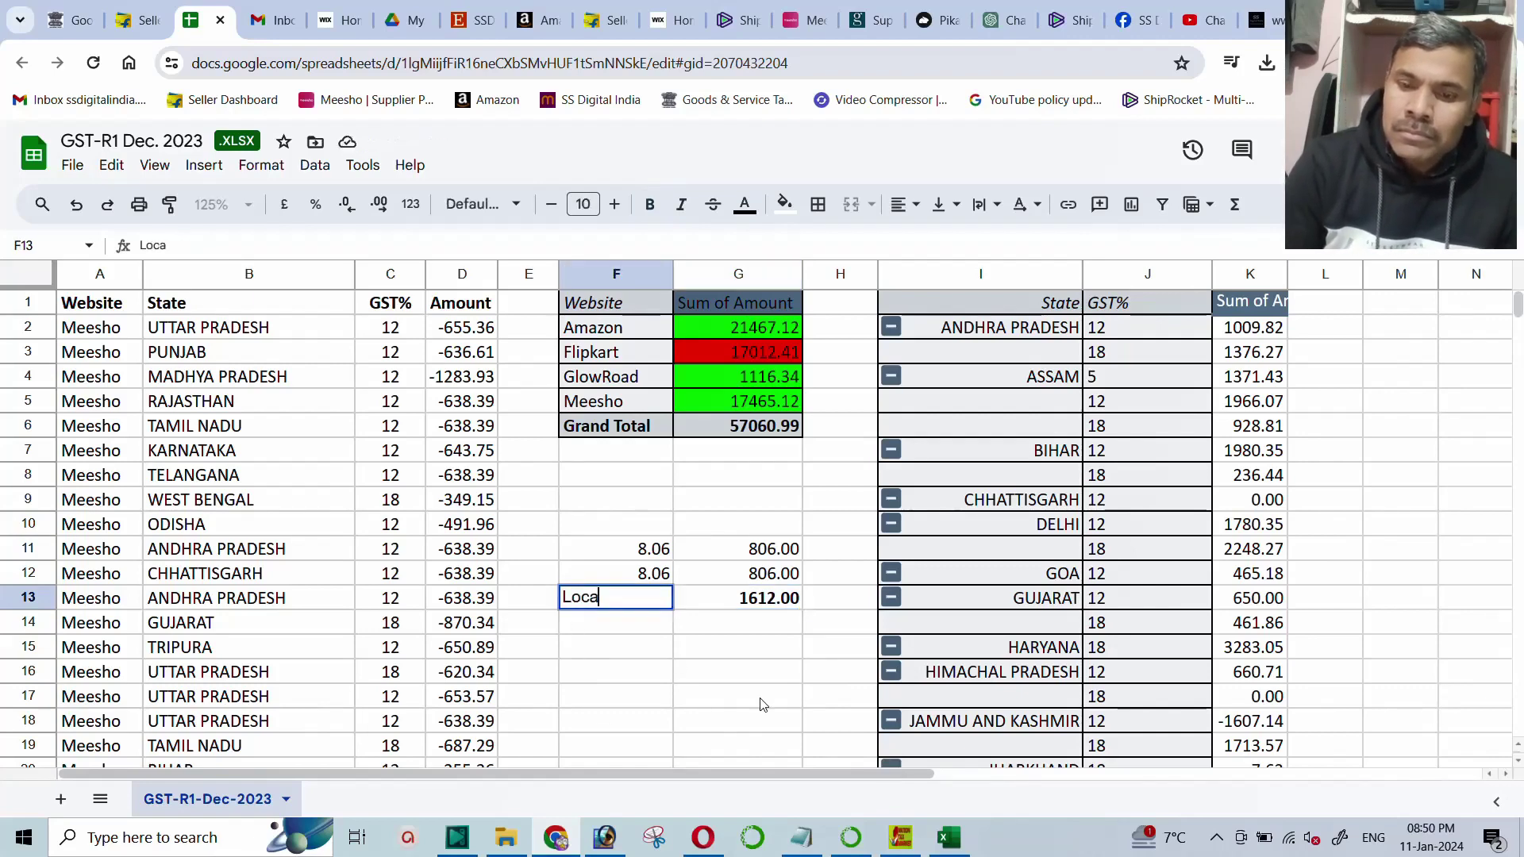
type("l Sale")
key("Return")
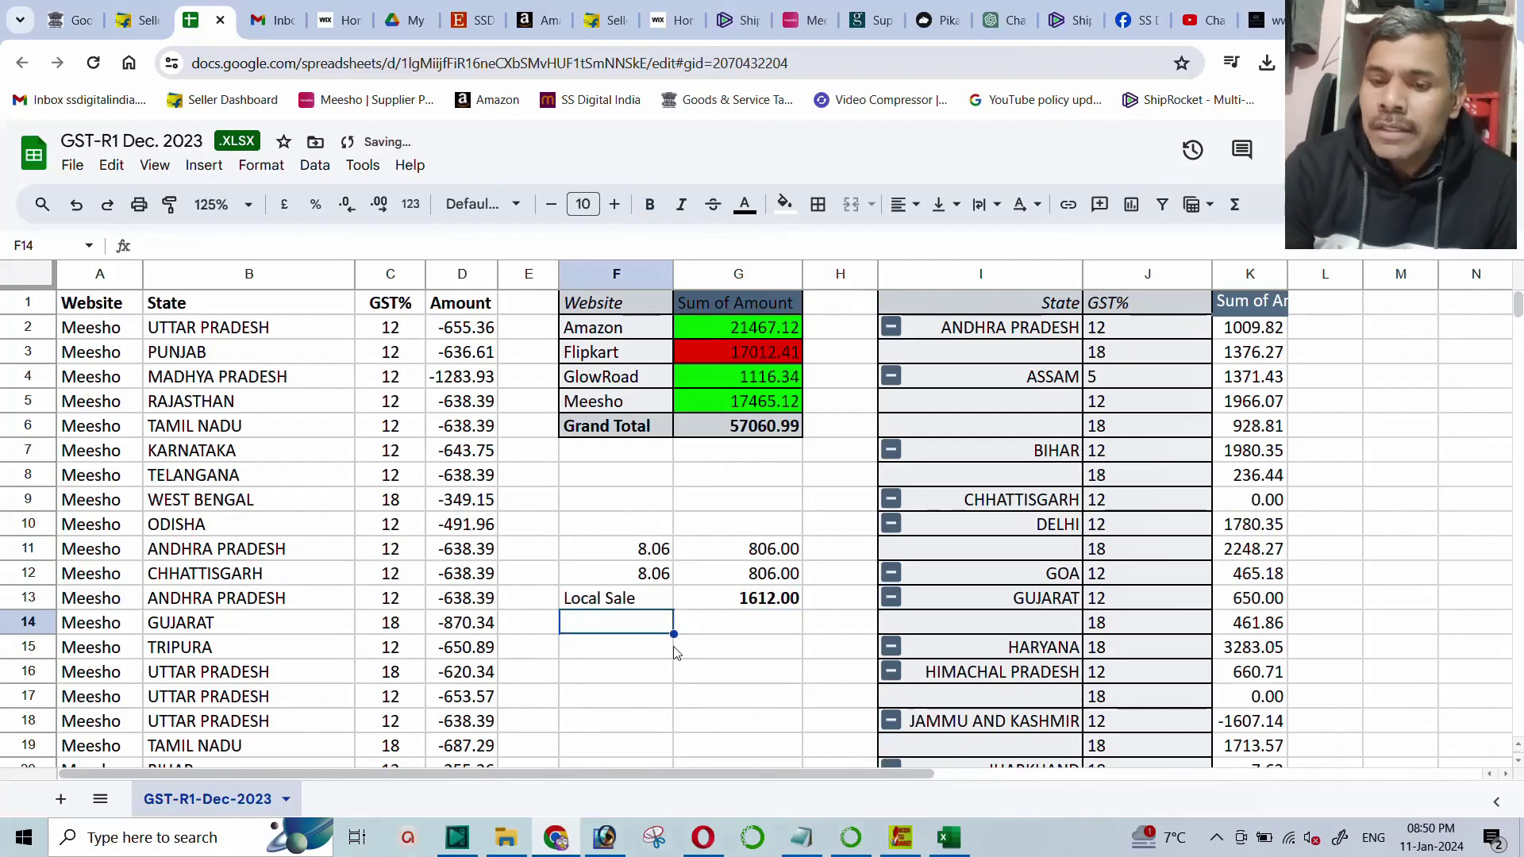
left_click(745, 629)
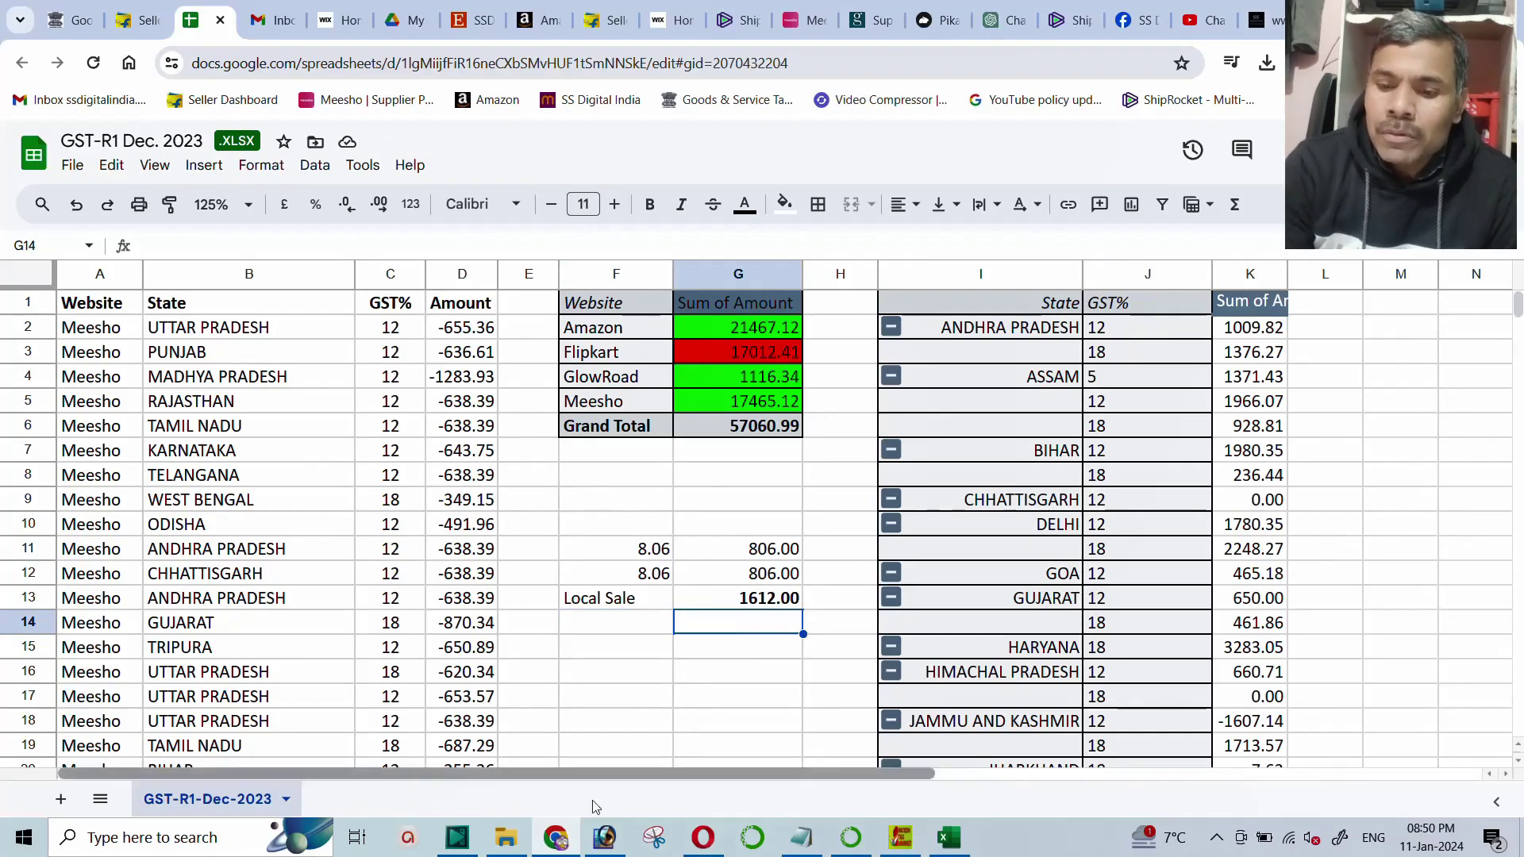
Check the Delhi row's GST rate and column F amount in the Excel report's Section 7(B)(2) sheet against the local sale total.
left_click(948, 837)
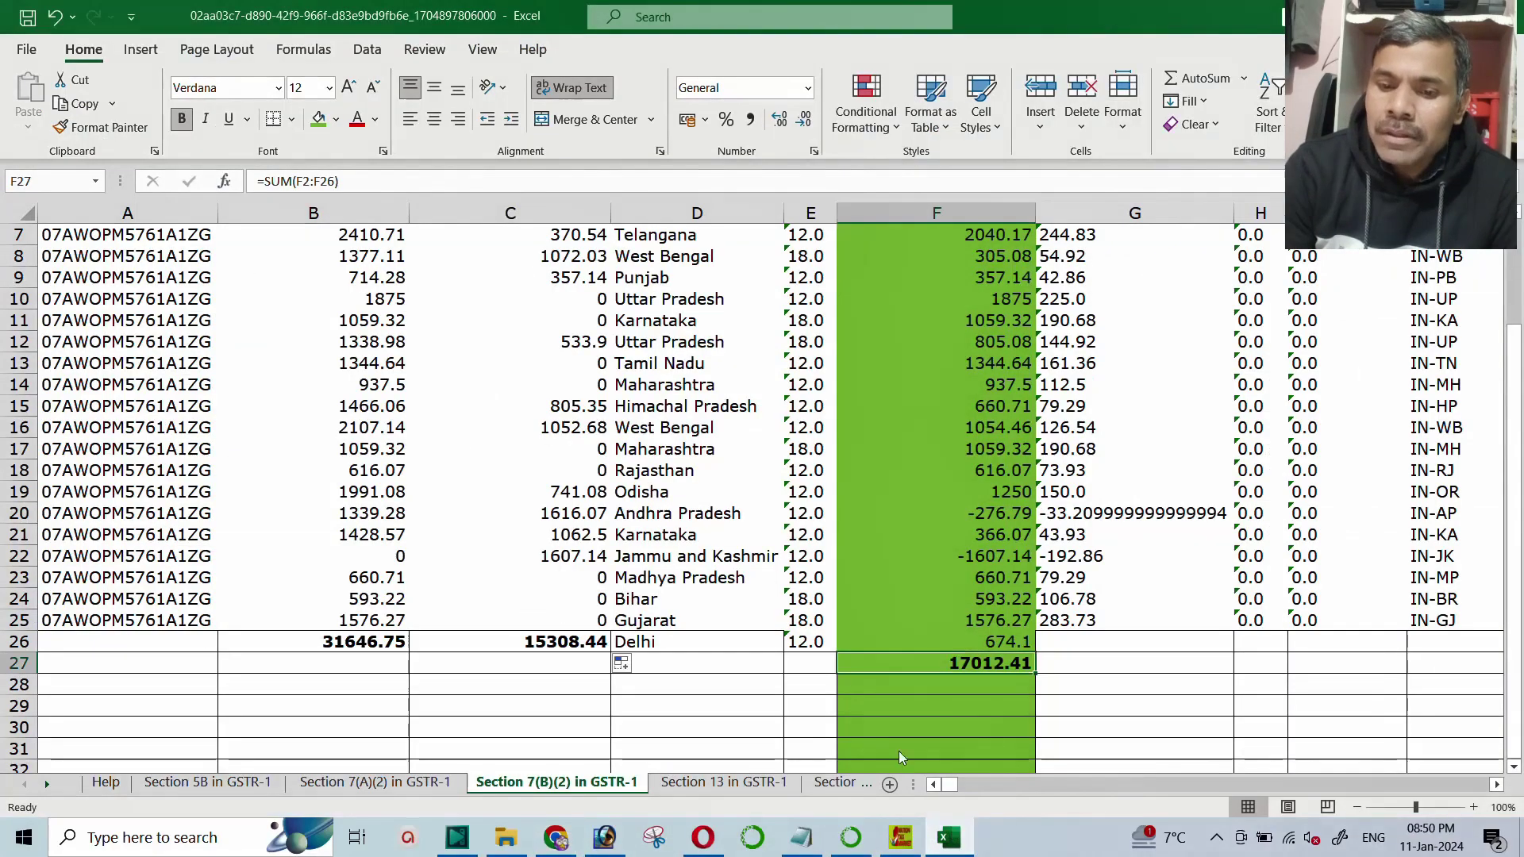
left_click(689, 643)
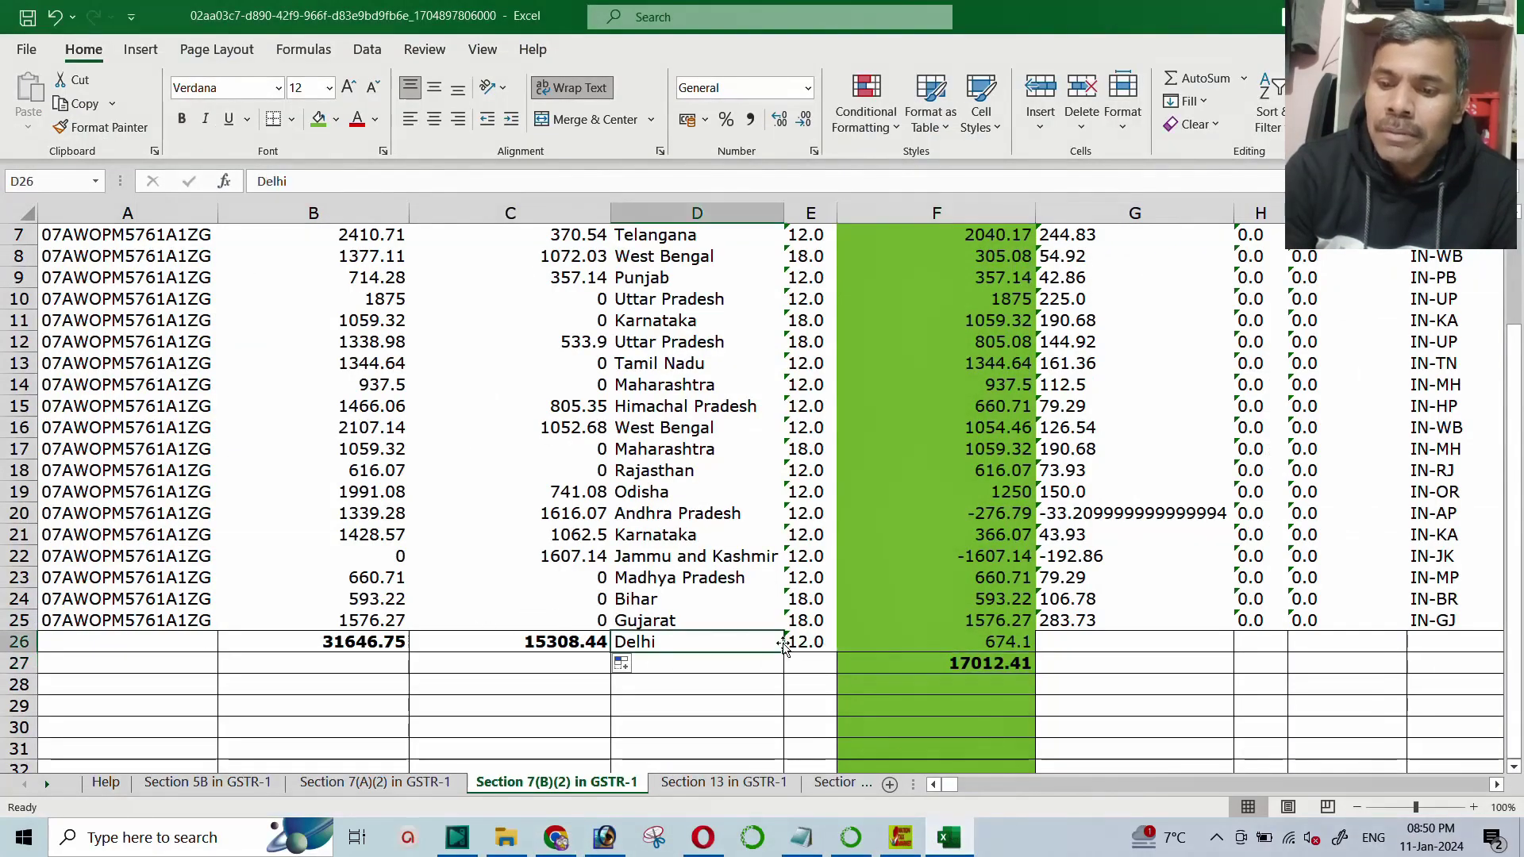
left_click(798, 643)
left_click(953, 643)
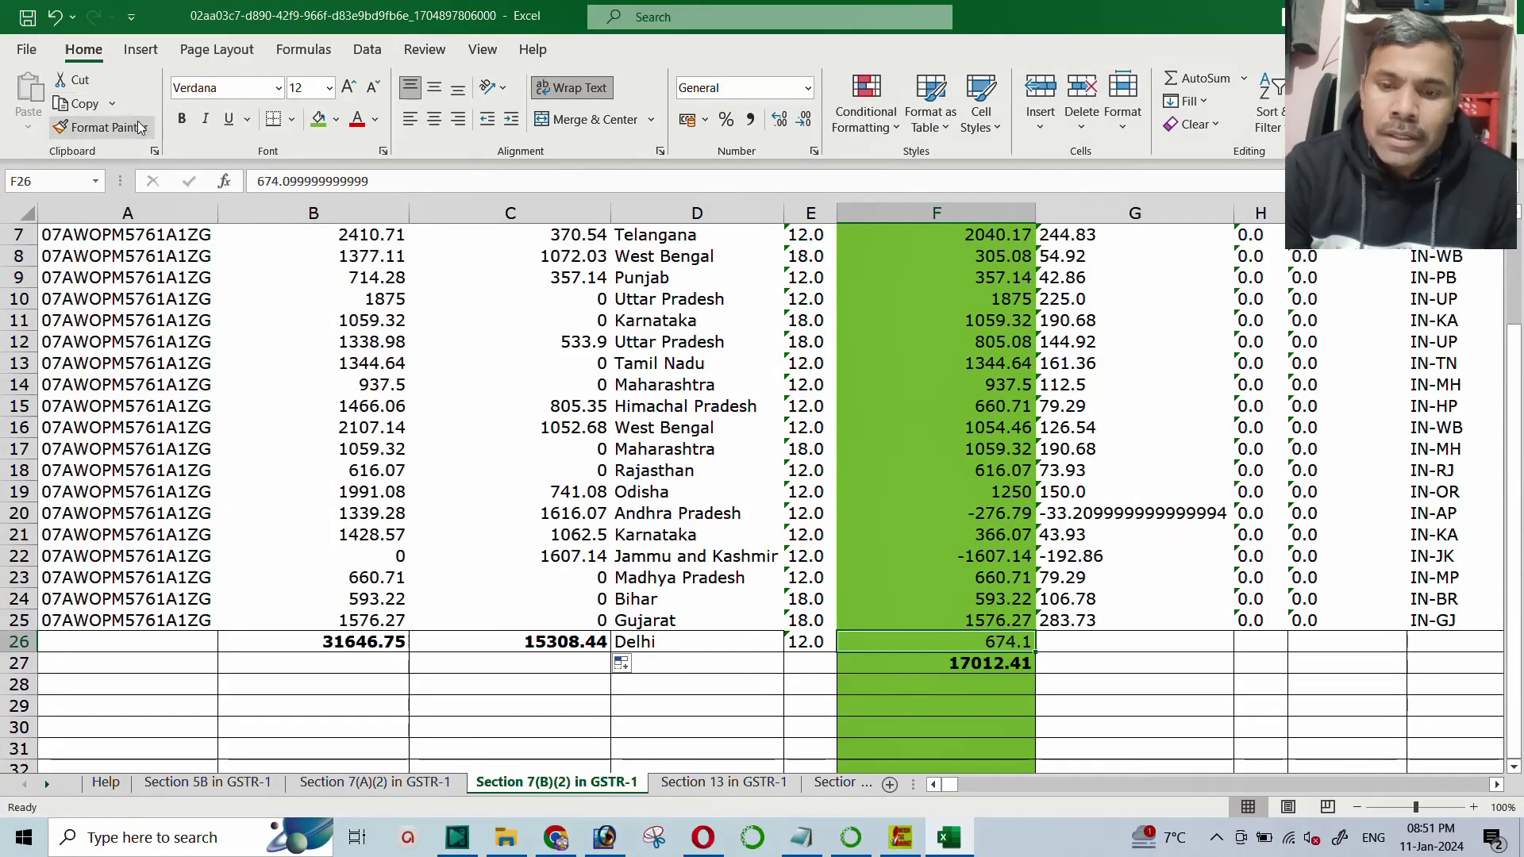
key("alt+Tab")
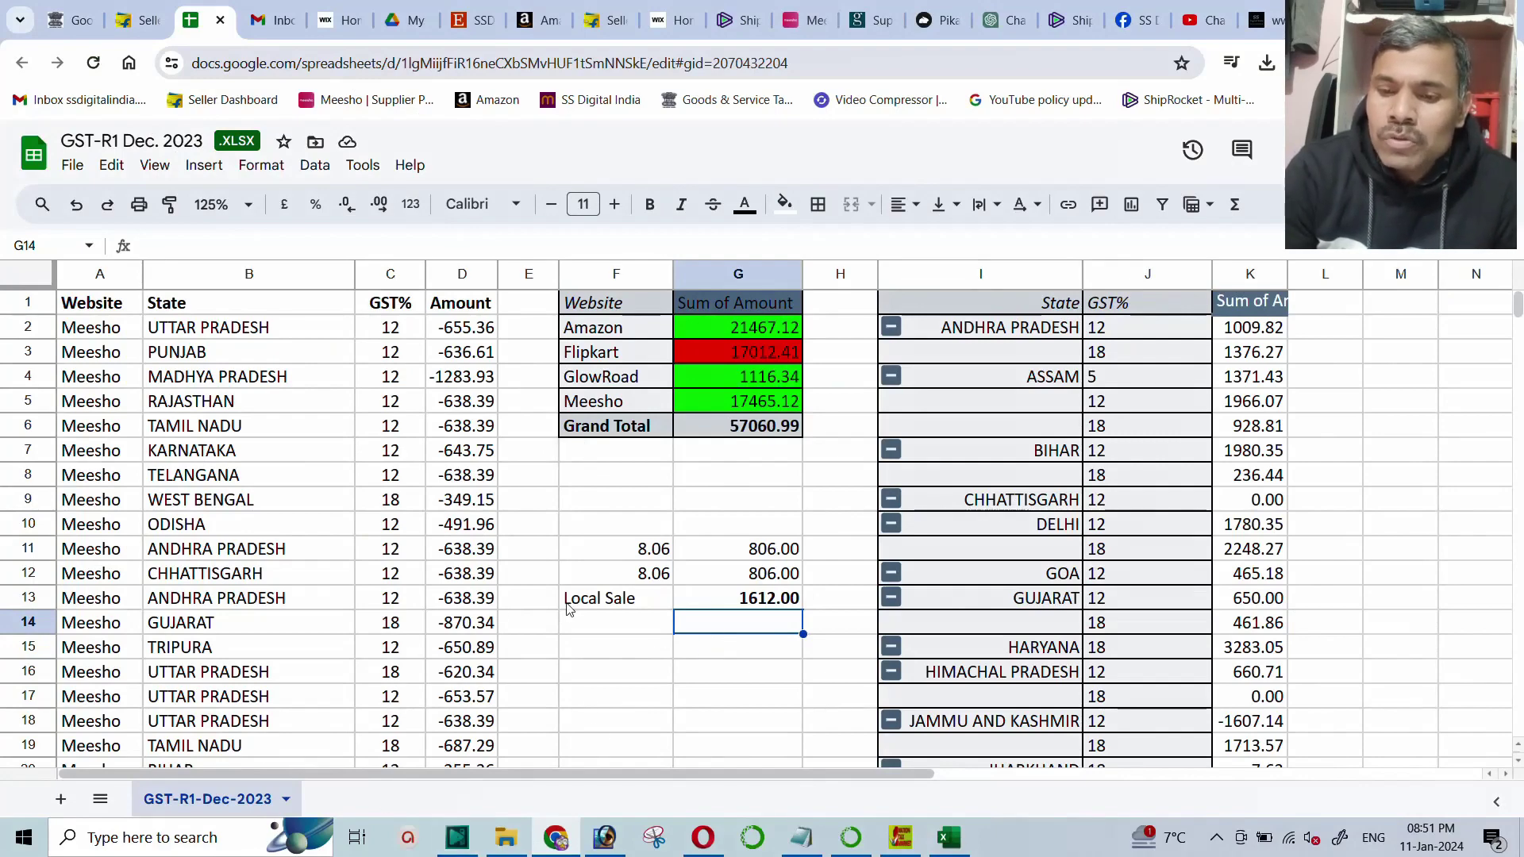
Format the Delhi amount in F26 of the Excel report to two decimals and copy it into G9 of the GST-R1 Dec. 2023 sheet.
left_click(948, 835)
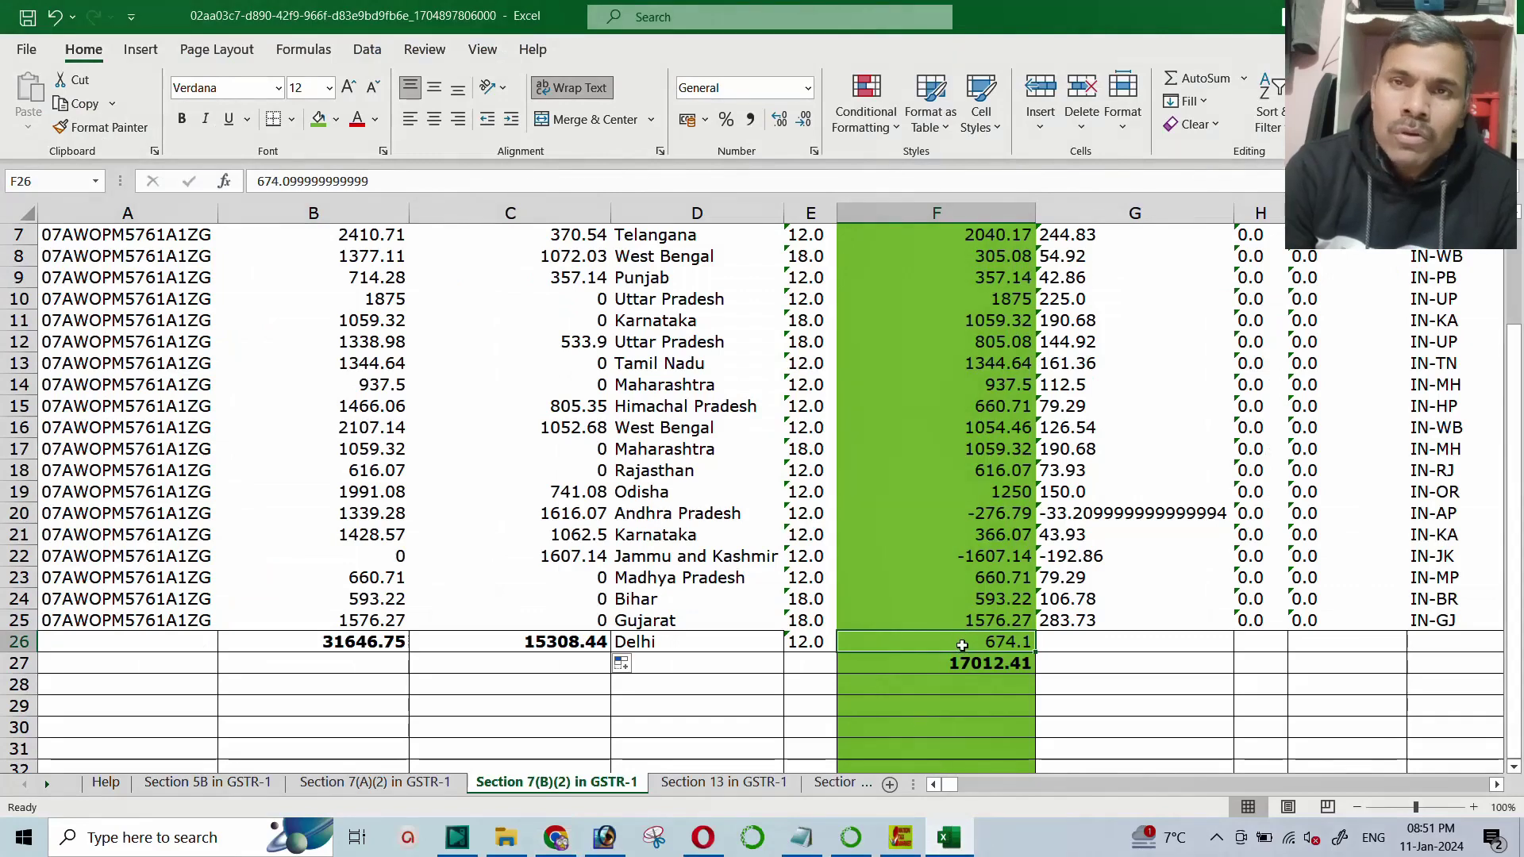
left_click(779, 120)
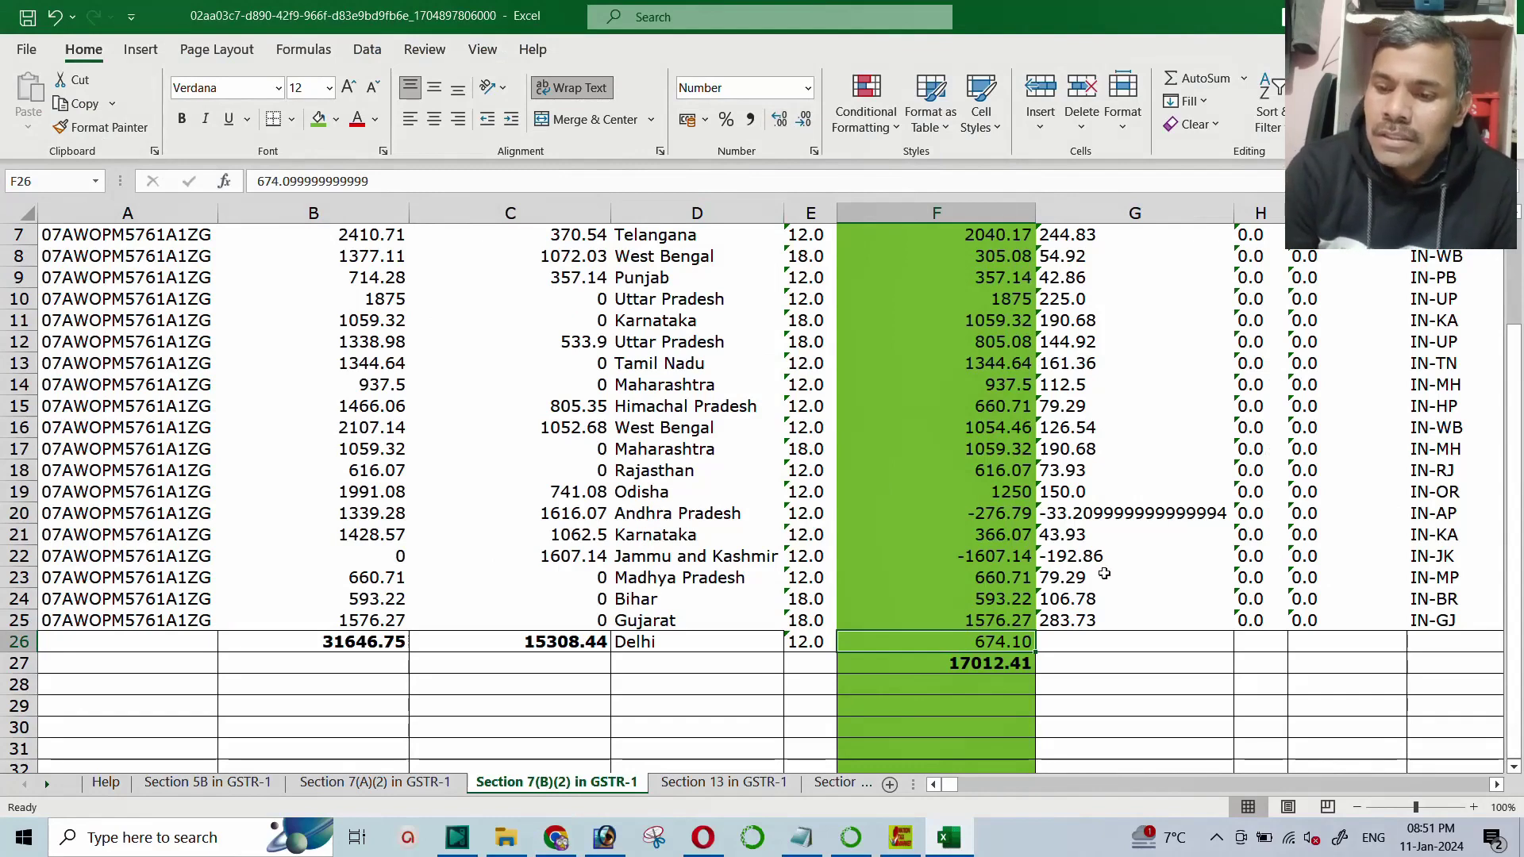
right_click(980, 640)
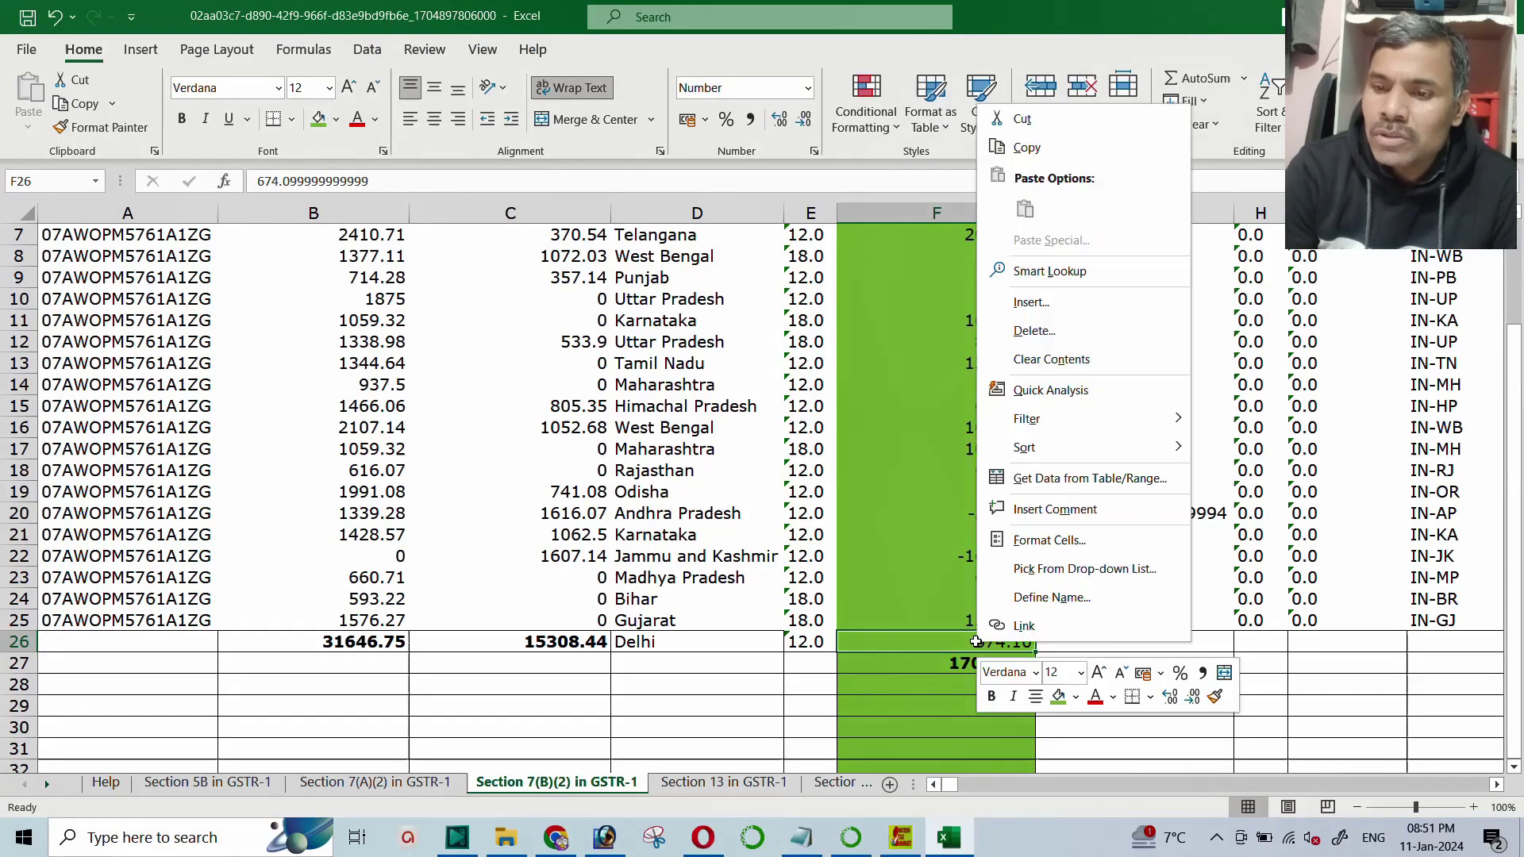
left_click(1024, 149)
left_click(556, 838)
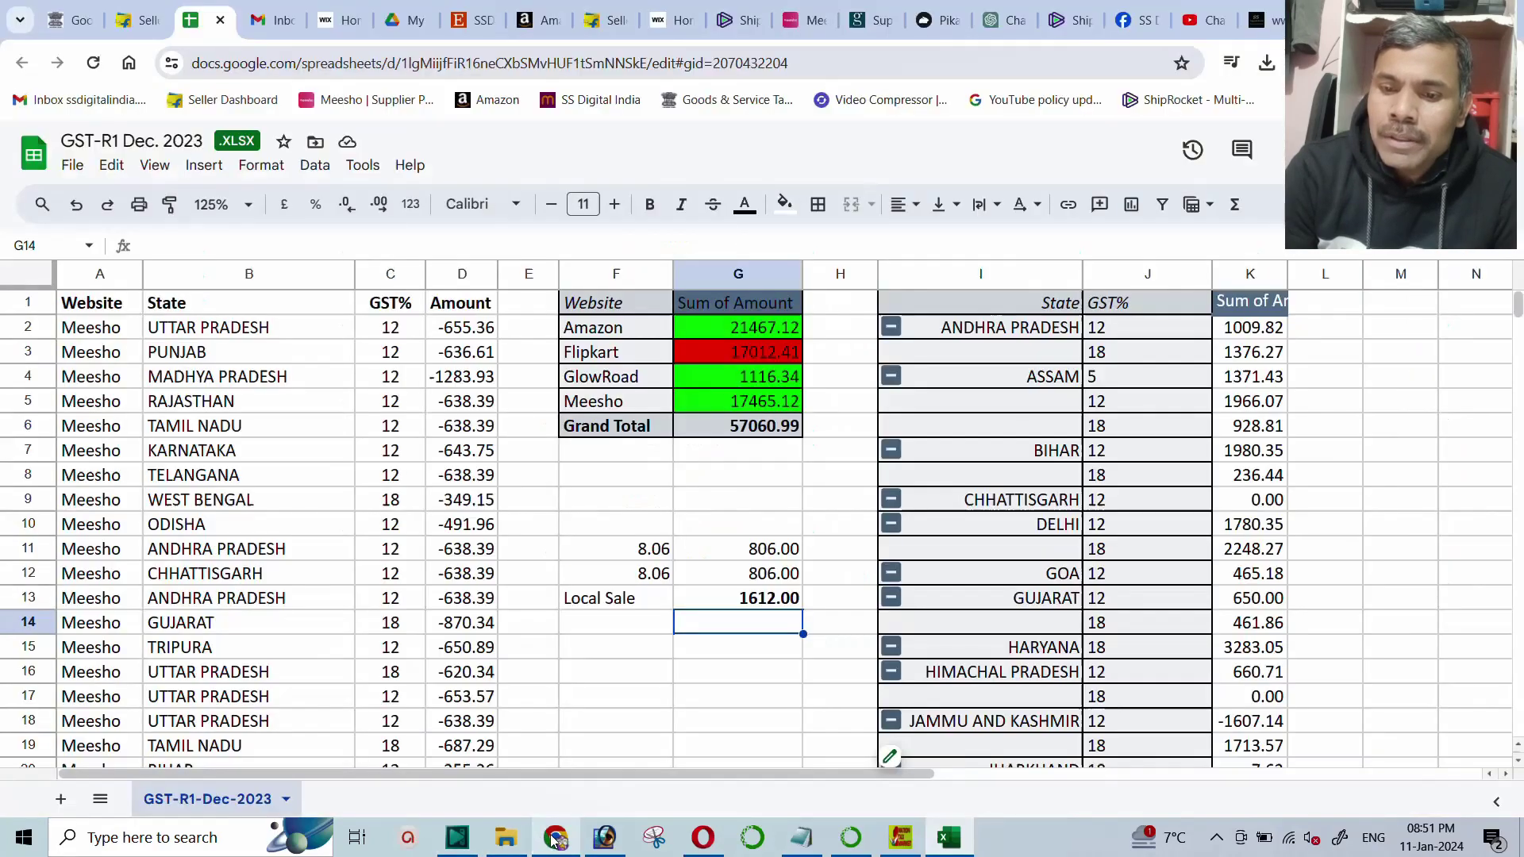
left_click(729, 507)
right_click(727, 505)
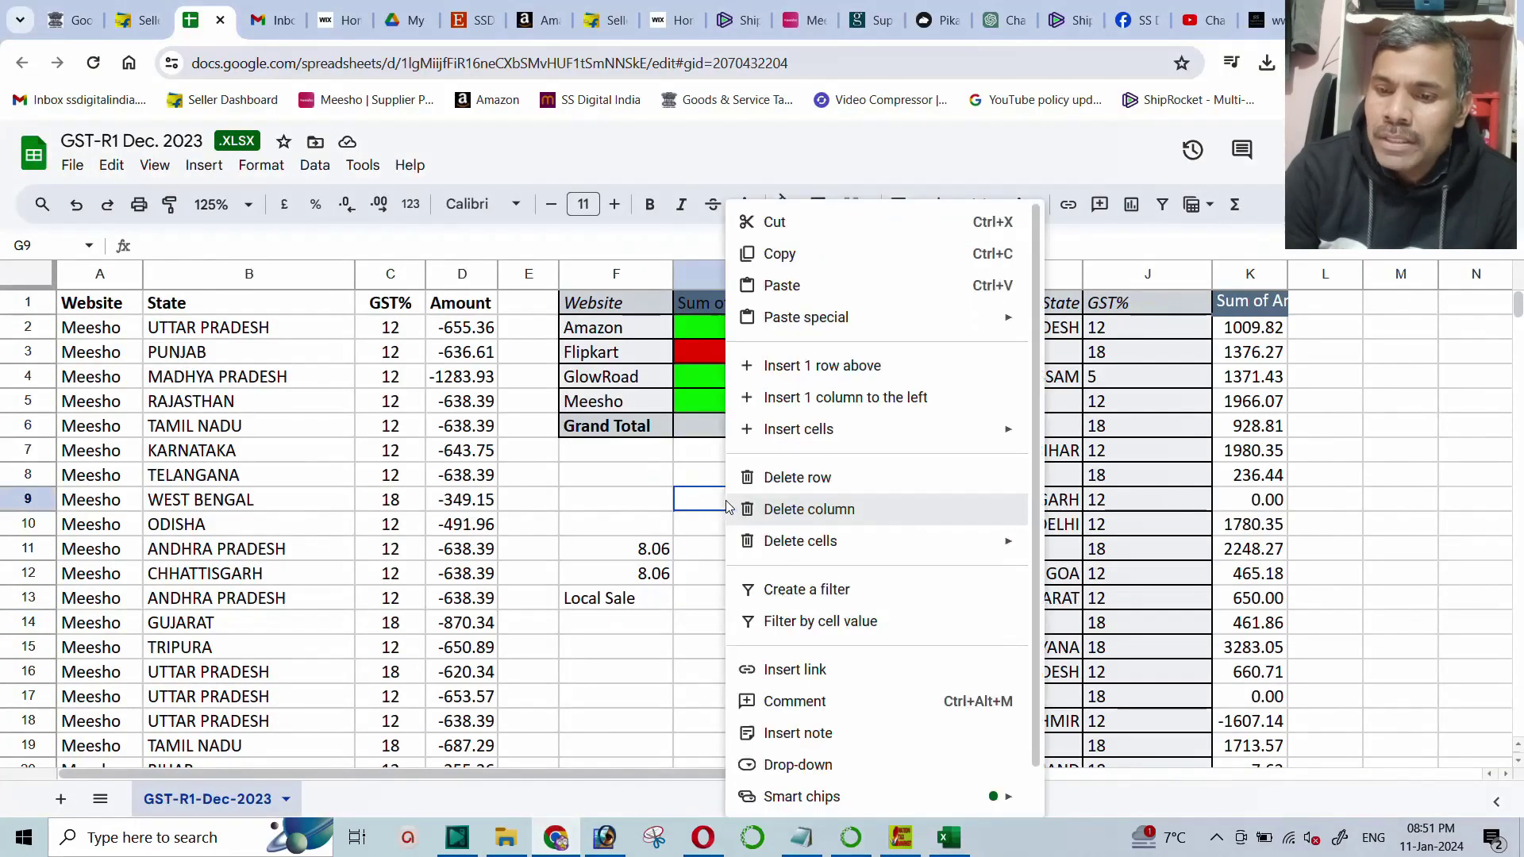
left_click(782, 285)
Subtract the Delhi amount from the local sale total in cell G14 with the formula =G13-G9.
left_click(731, 627)
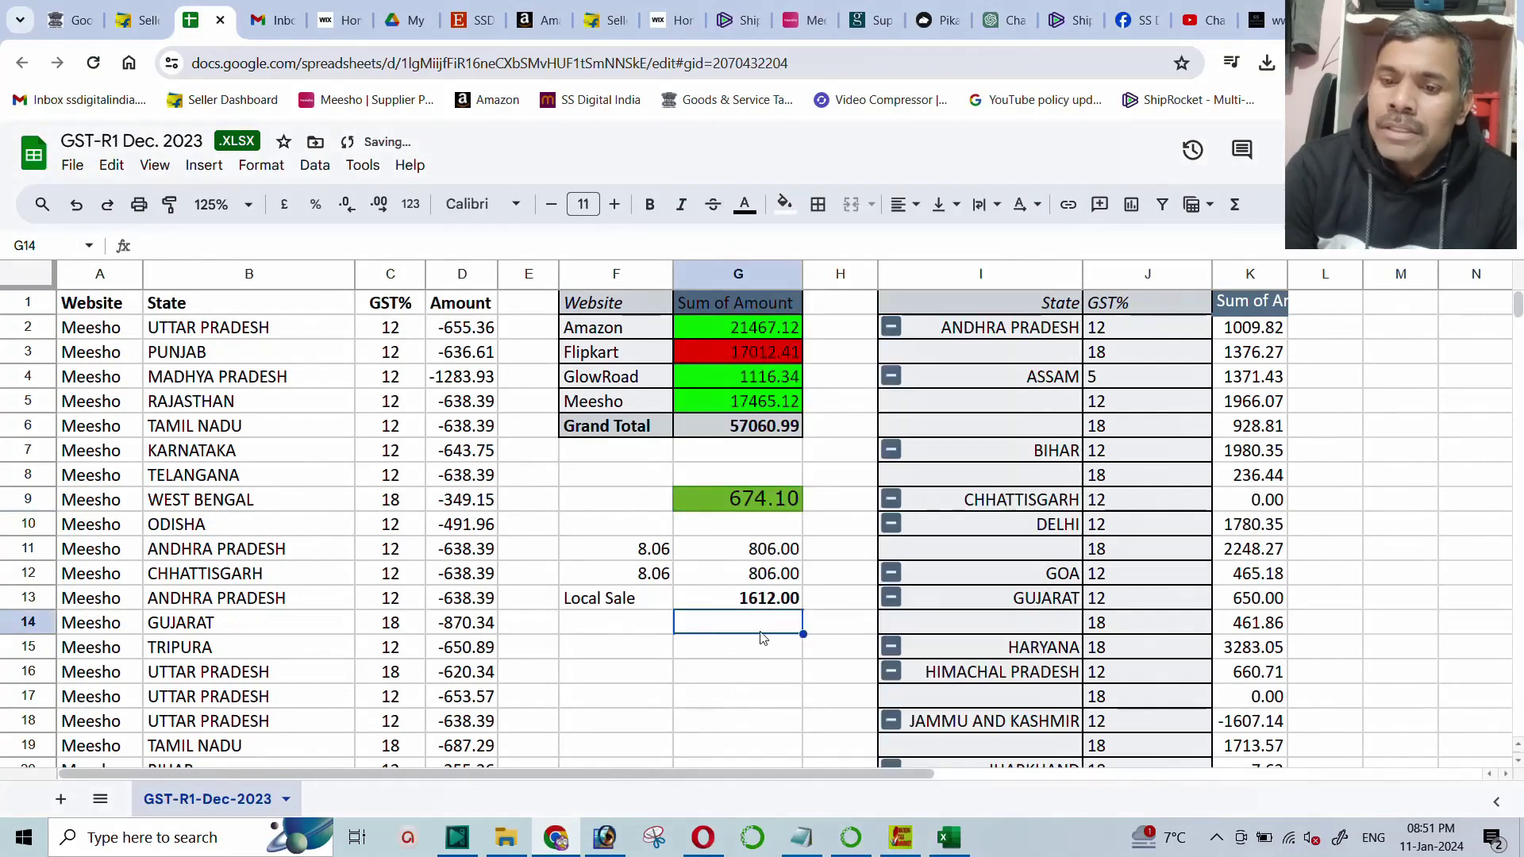
left_click(635, 501)
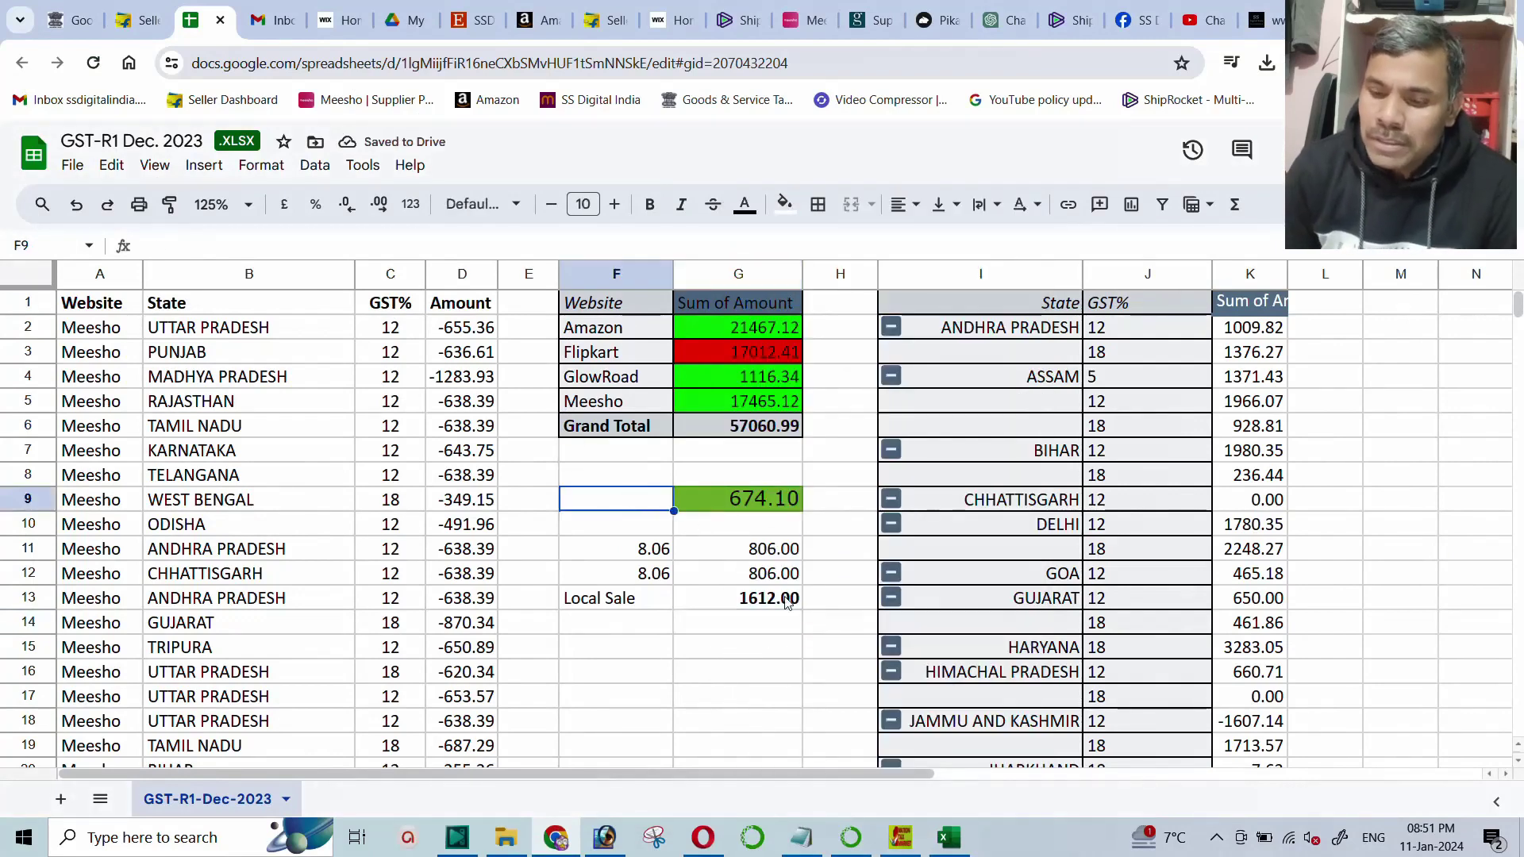
key("Down")
key("Down")
key("Down")
key("Down")
key("Right")
key("Down")
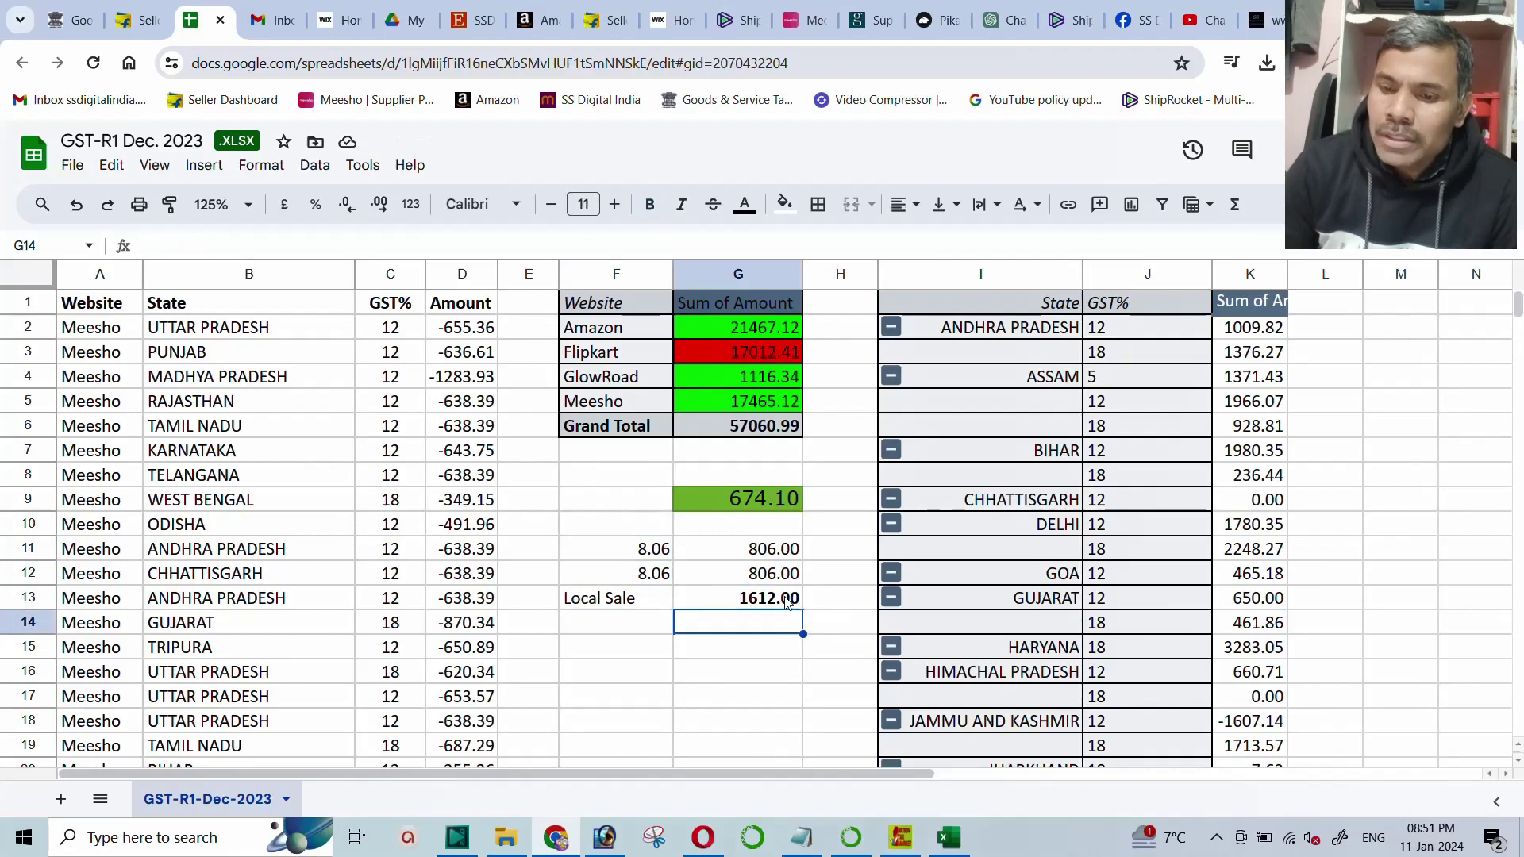
type("=")
left_click(786, 601)
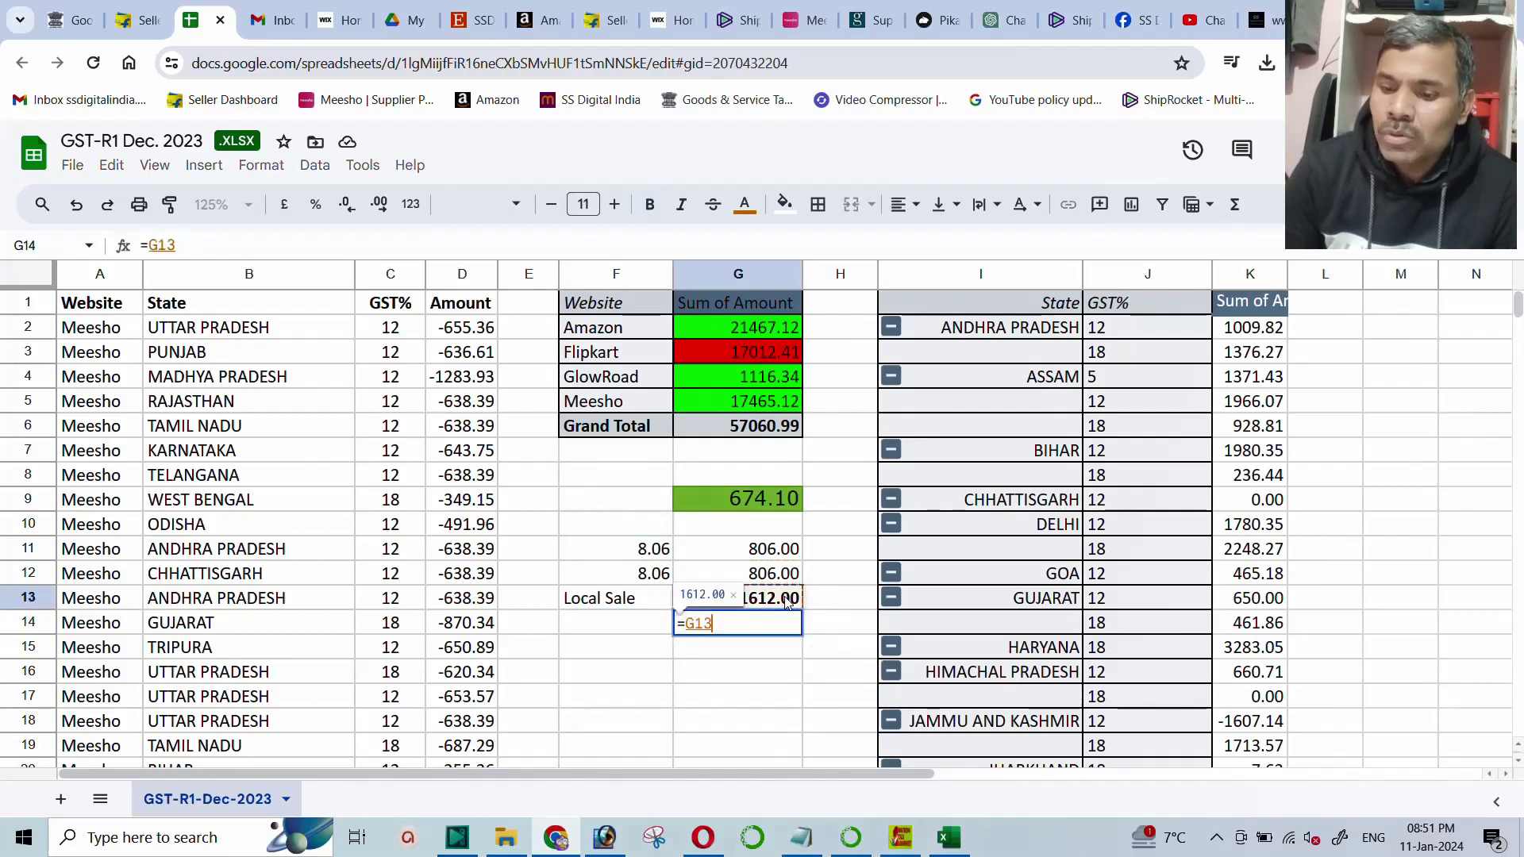
type("-")
key("Up")
key("Up")
key("Up")
key("Up")
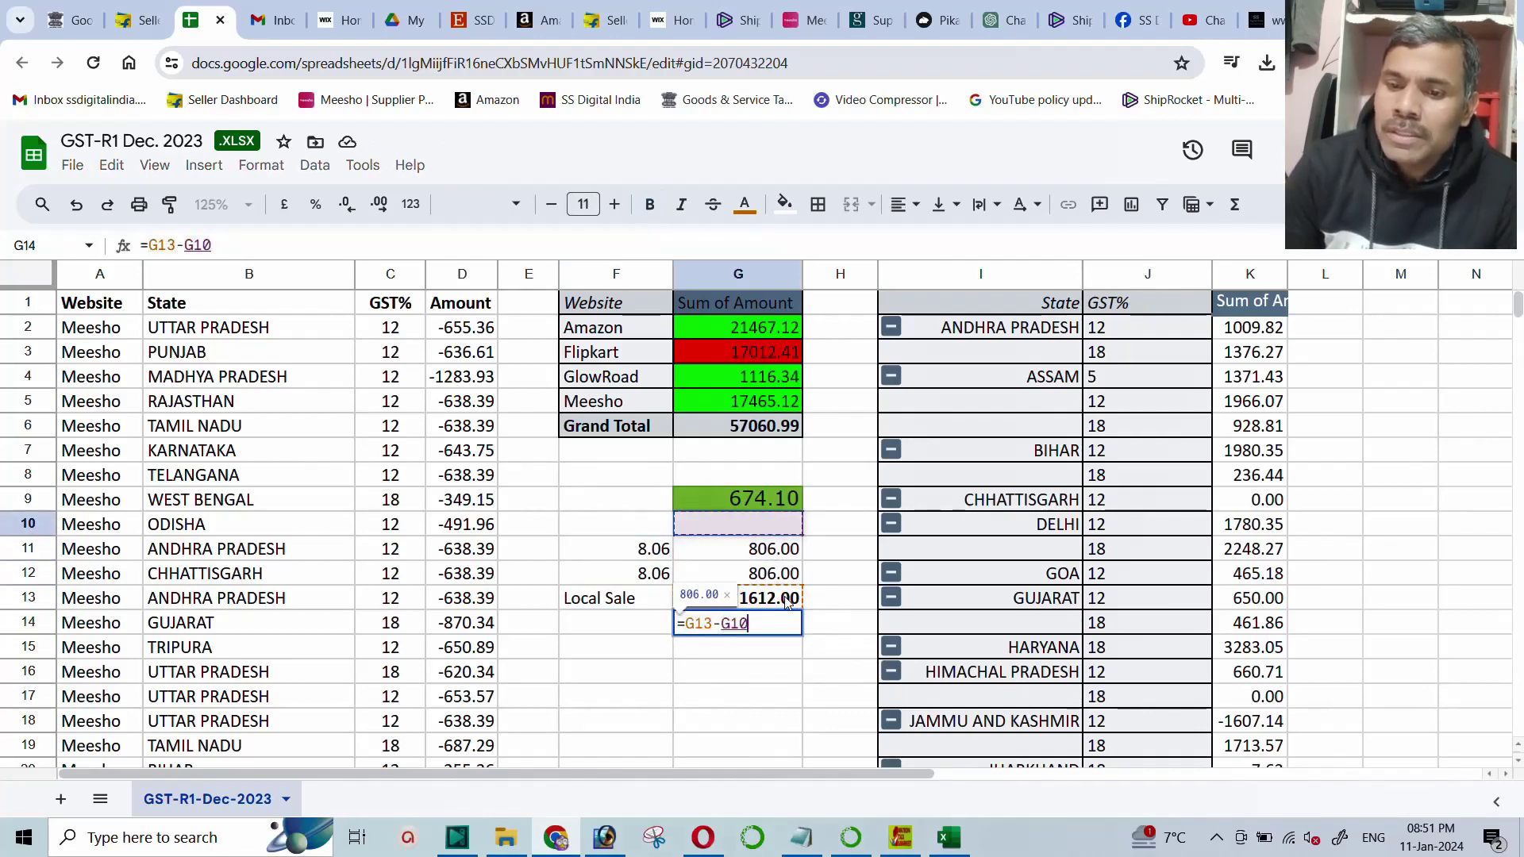
key("Return")
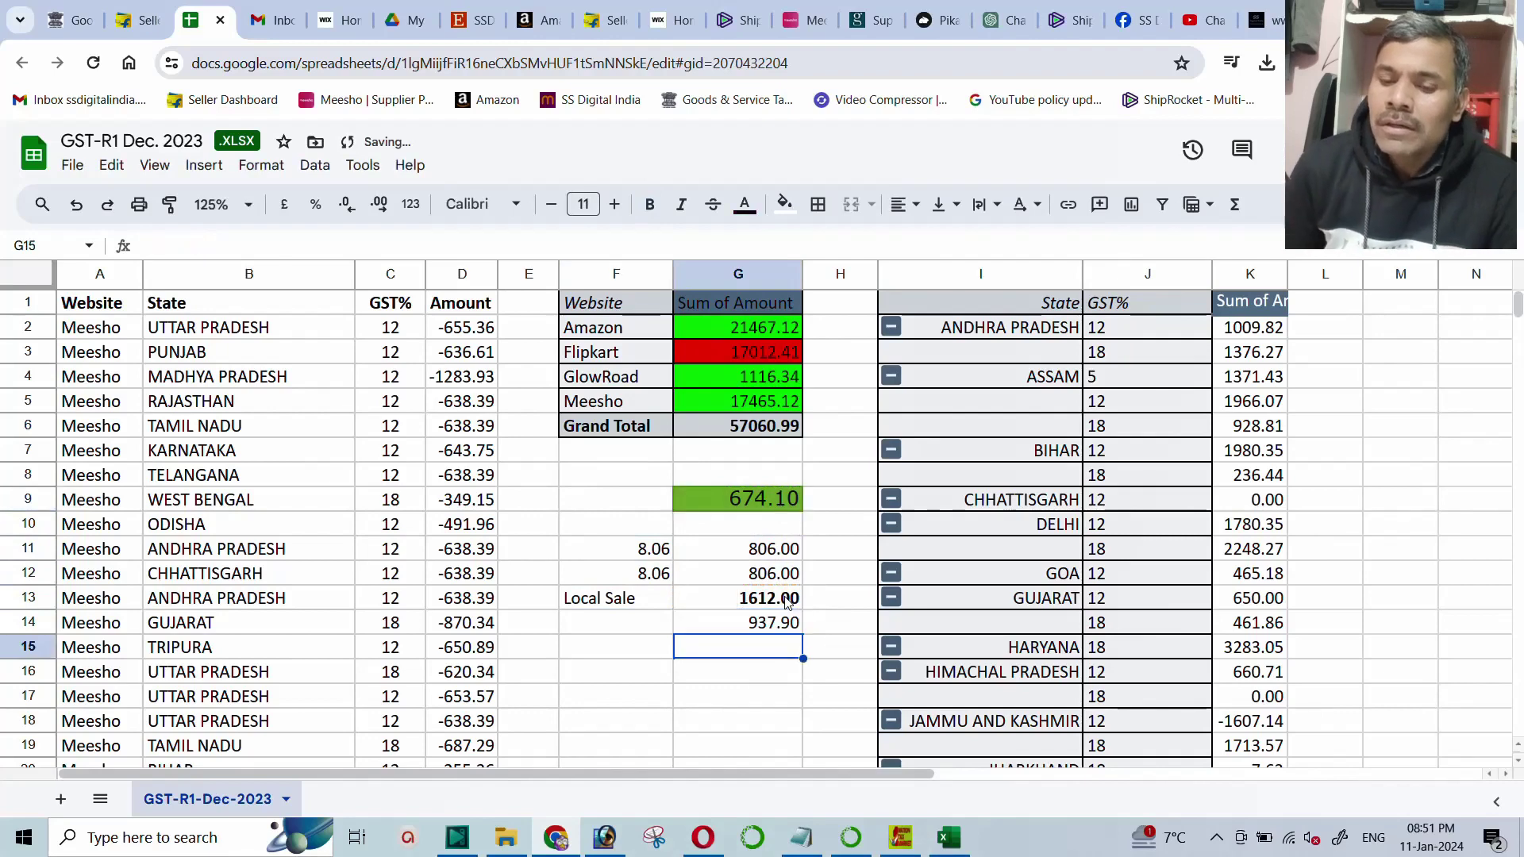
Label the difference in G14 by entering 18% in cell F14.
left_click(655, 625)
type("18")
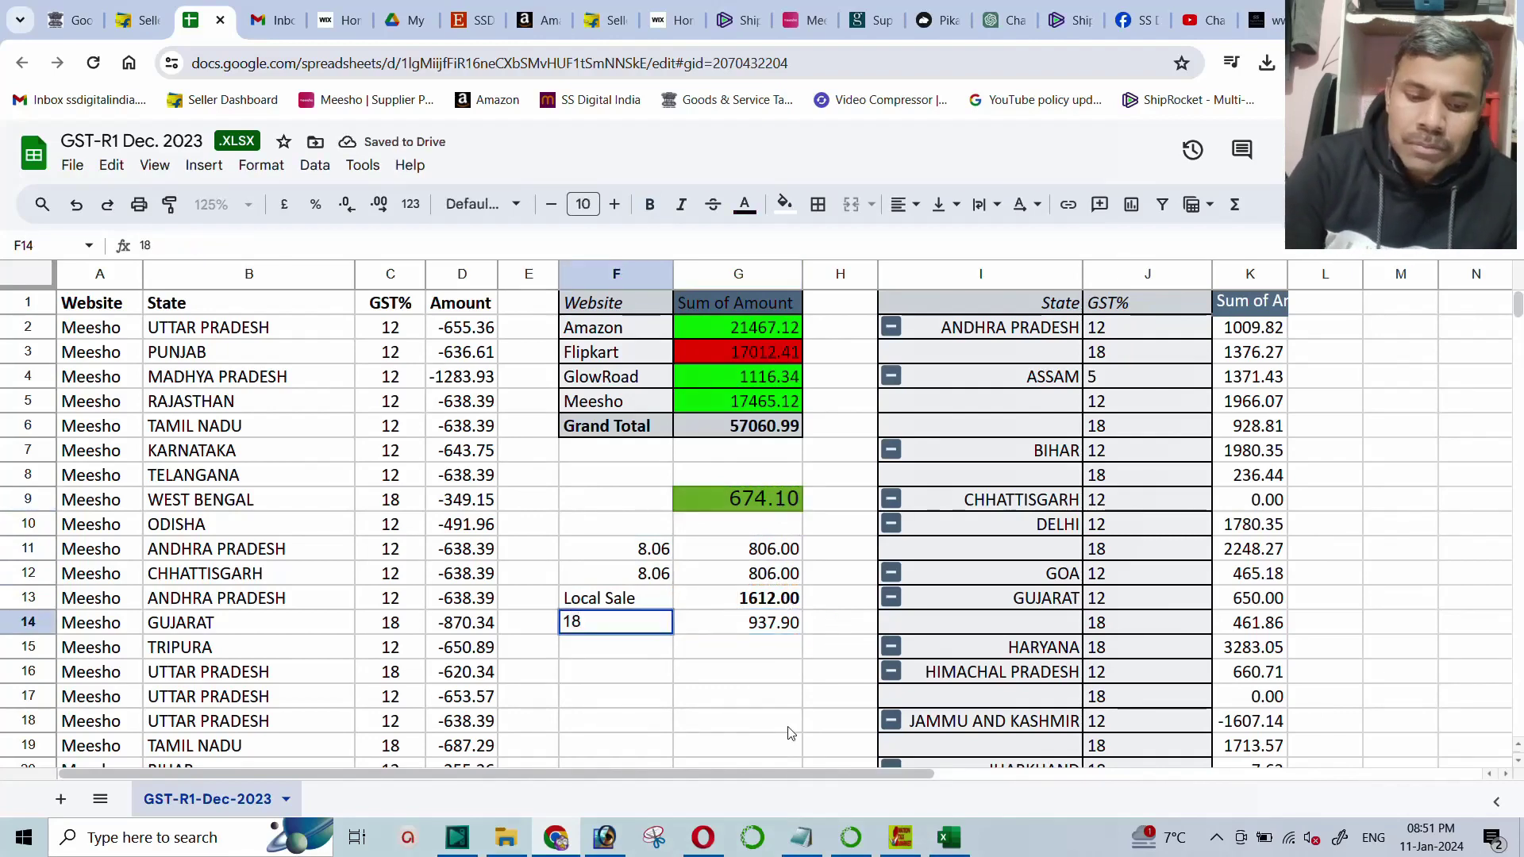
type("%")
key("Return")
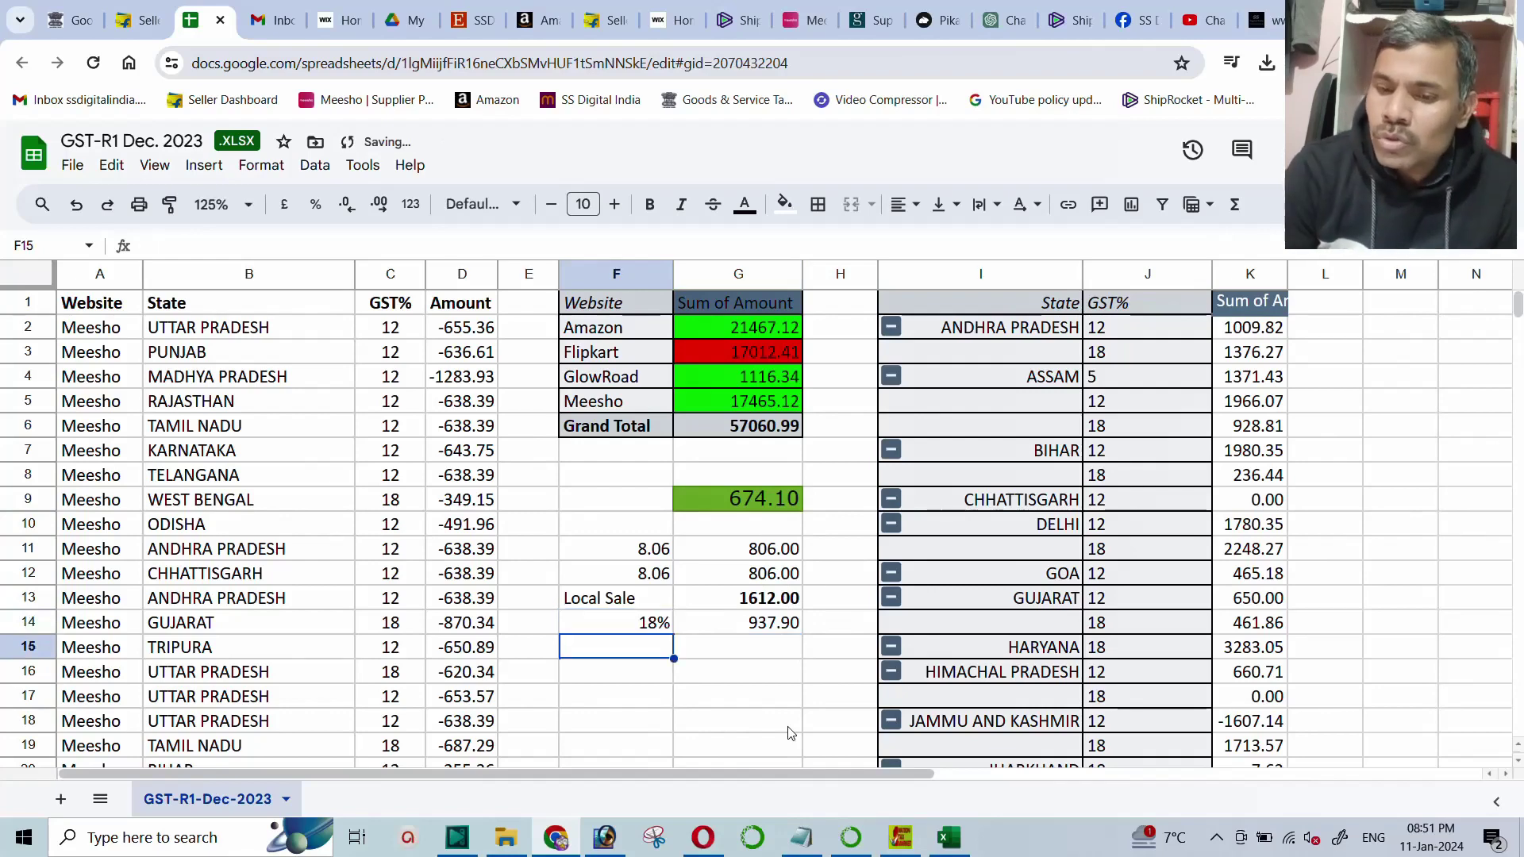
Copy the 18% local sale difference from cell G14.
left_click(751, 627)
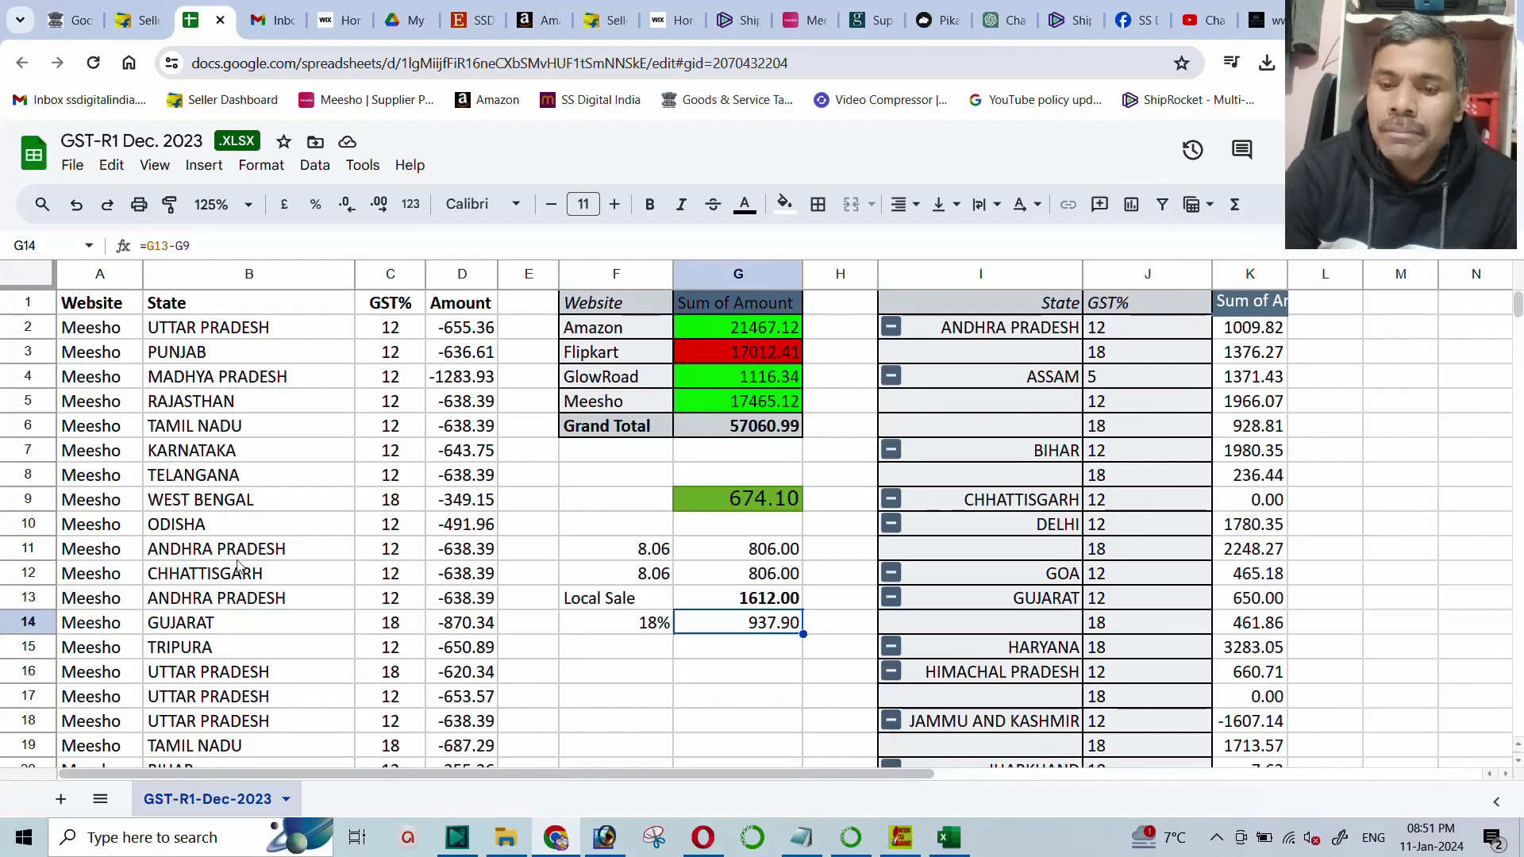
right_click(728, 630)
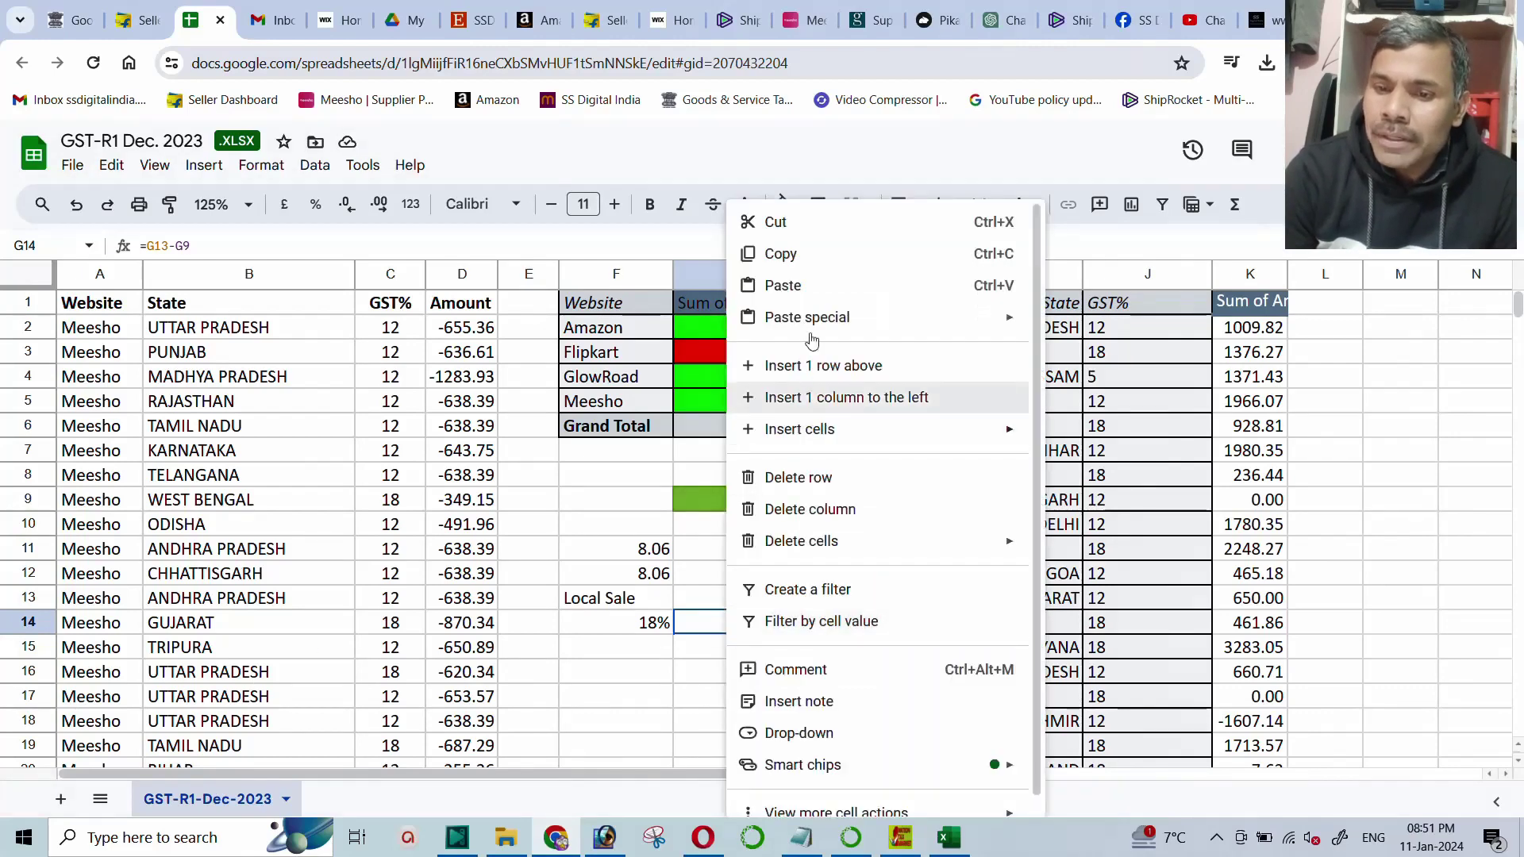
left_click(776, 254)
Insert blank cells at A157:D157 below Flipkart's Delhi entry, shifting the Amazon entries down, and select the new Amount cell D157.
scroll(181, 582, "down", 3)
scroll(181, 582, "down", 20)
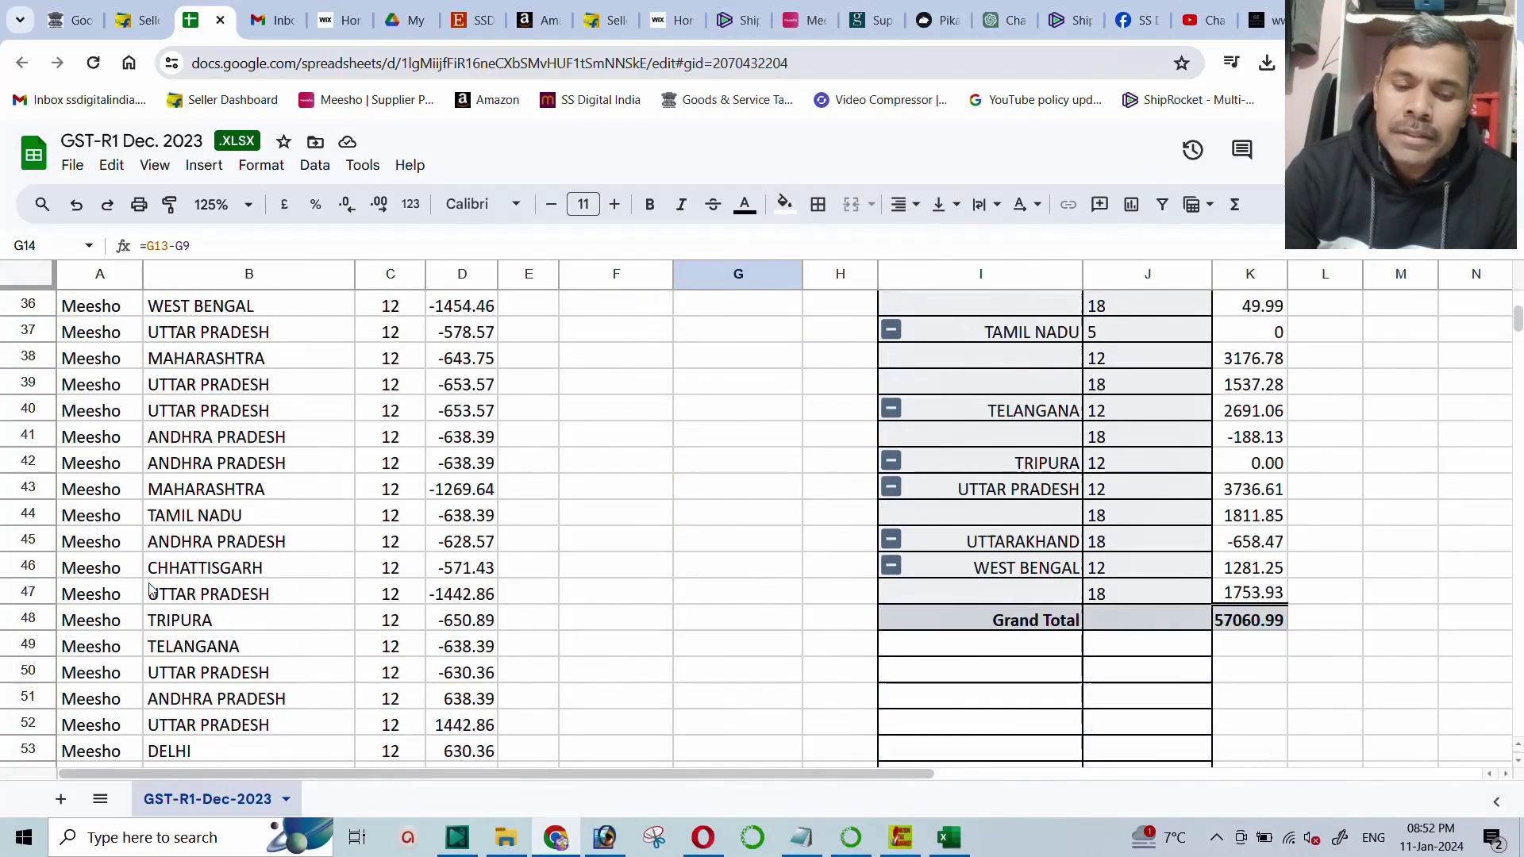
scroll(150, 589, "down", 17)
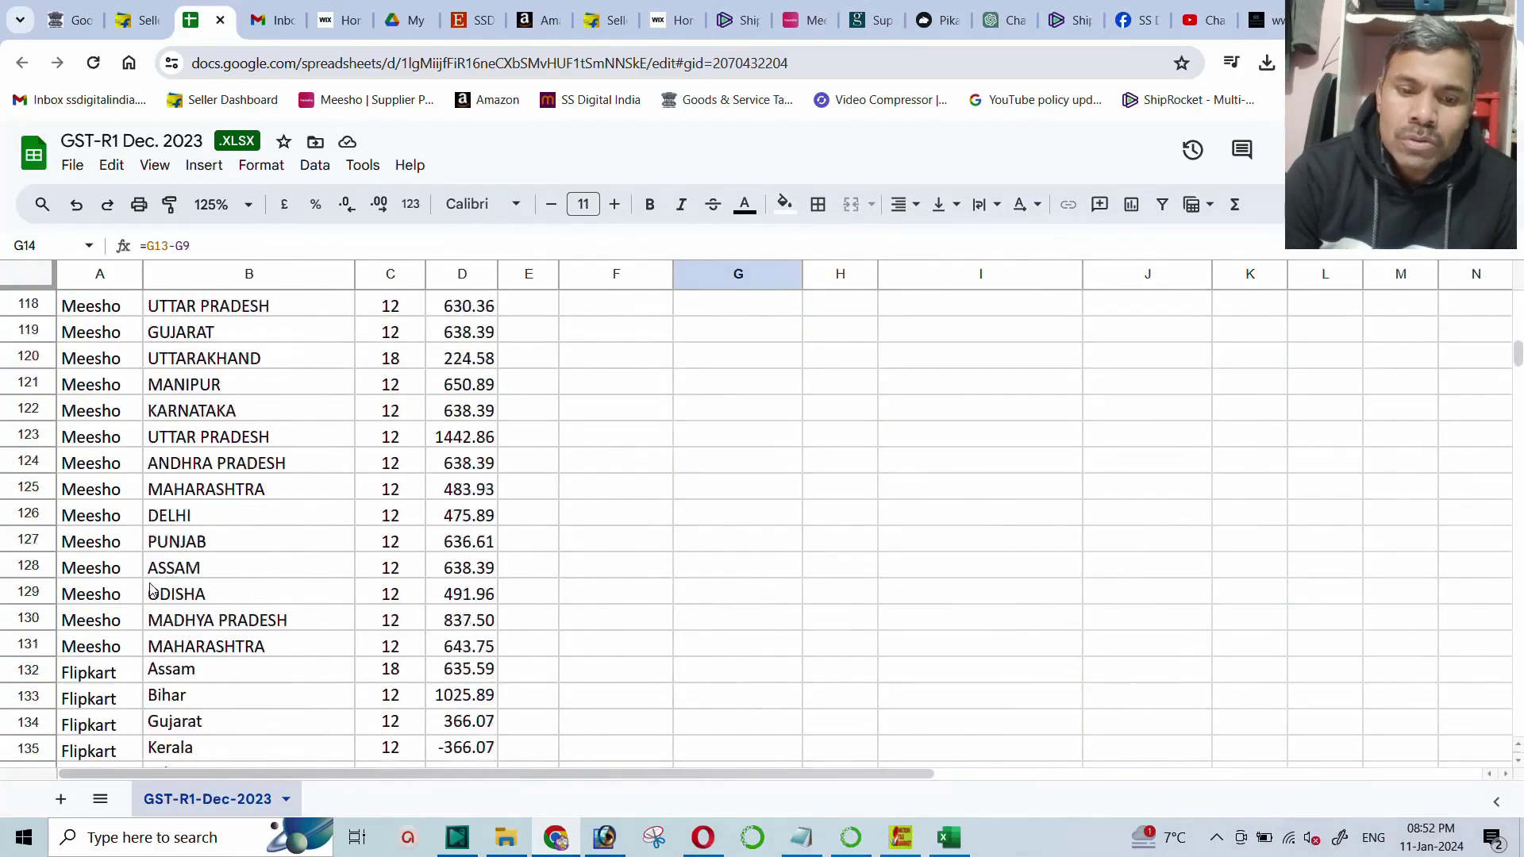
scroll(157, 585, "down", 1)
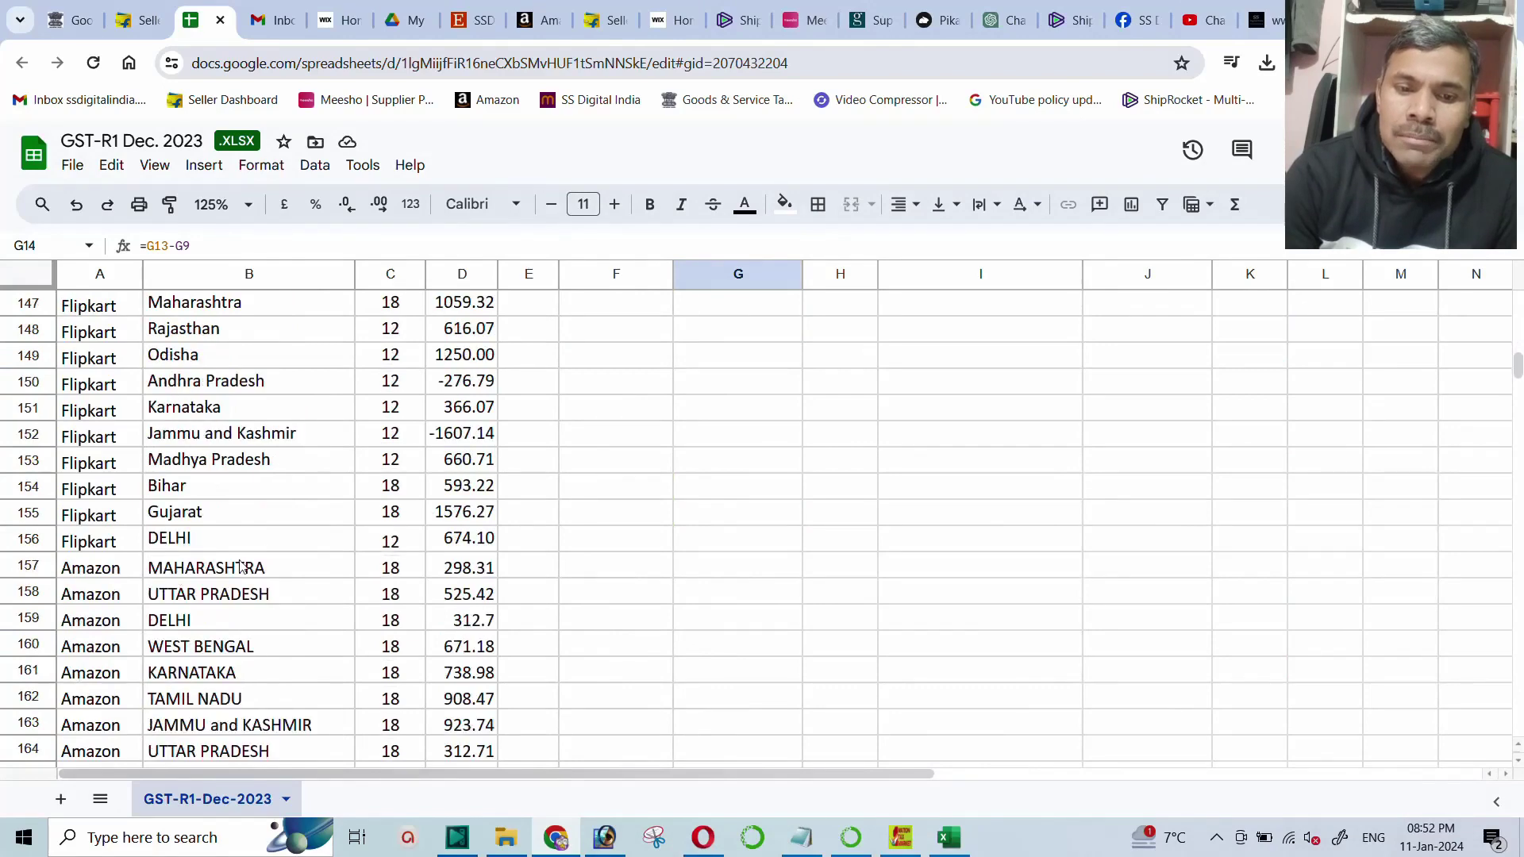
left_click_drag(79, 566, 493, 566)
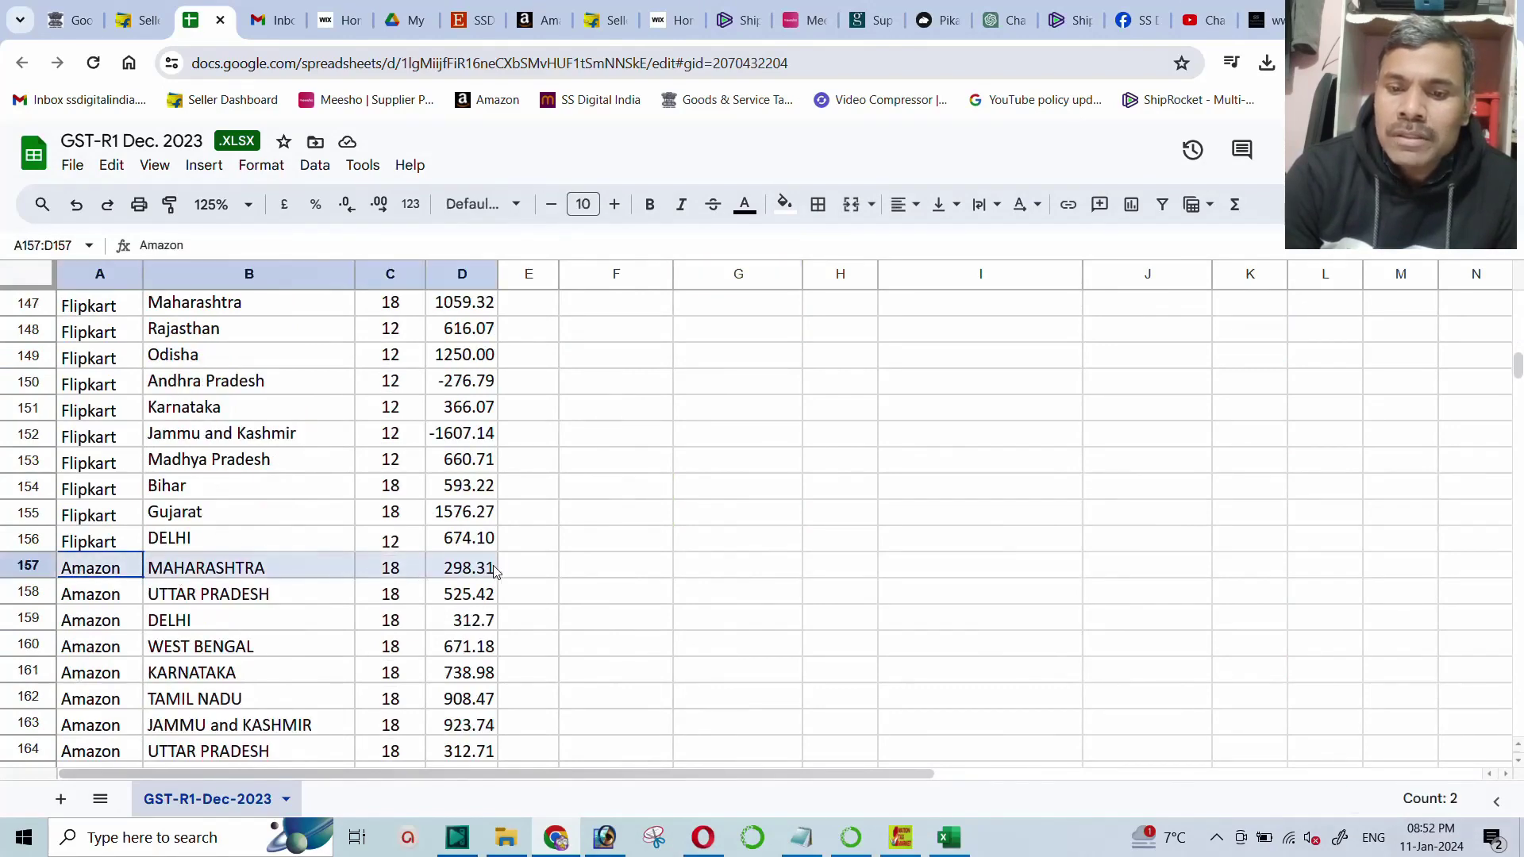
right_click(481, 570)
mouse_move(619, 429)
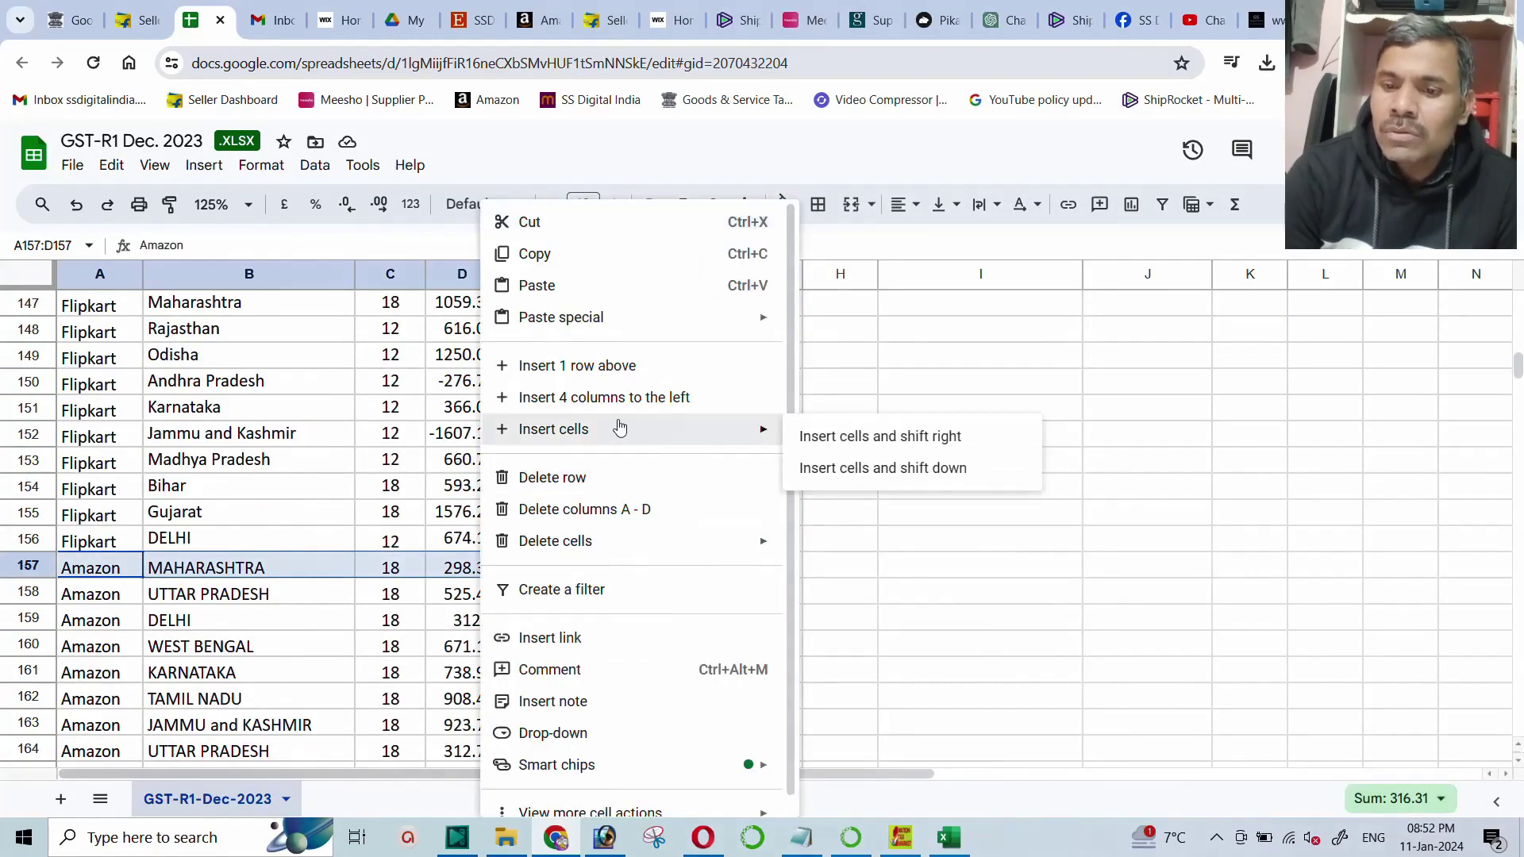
left_click(874, 470)
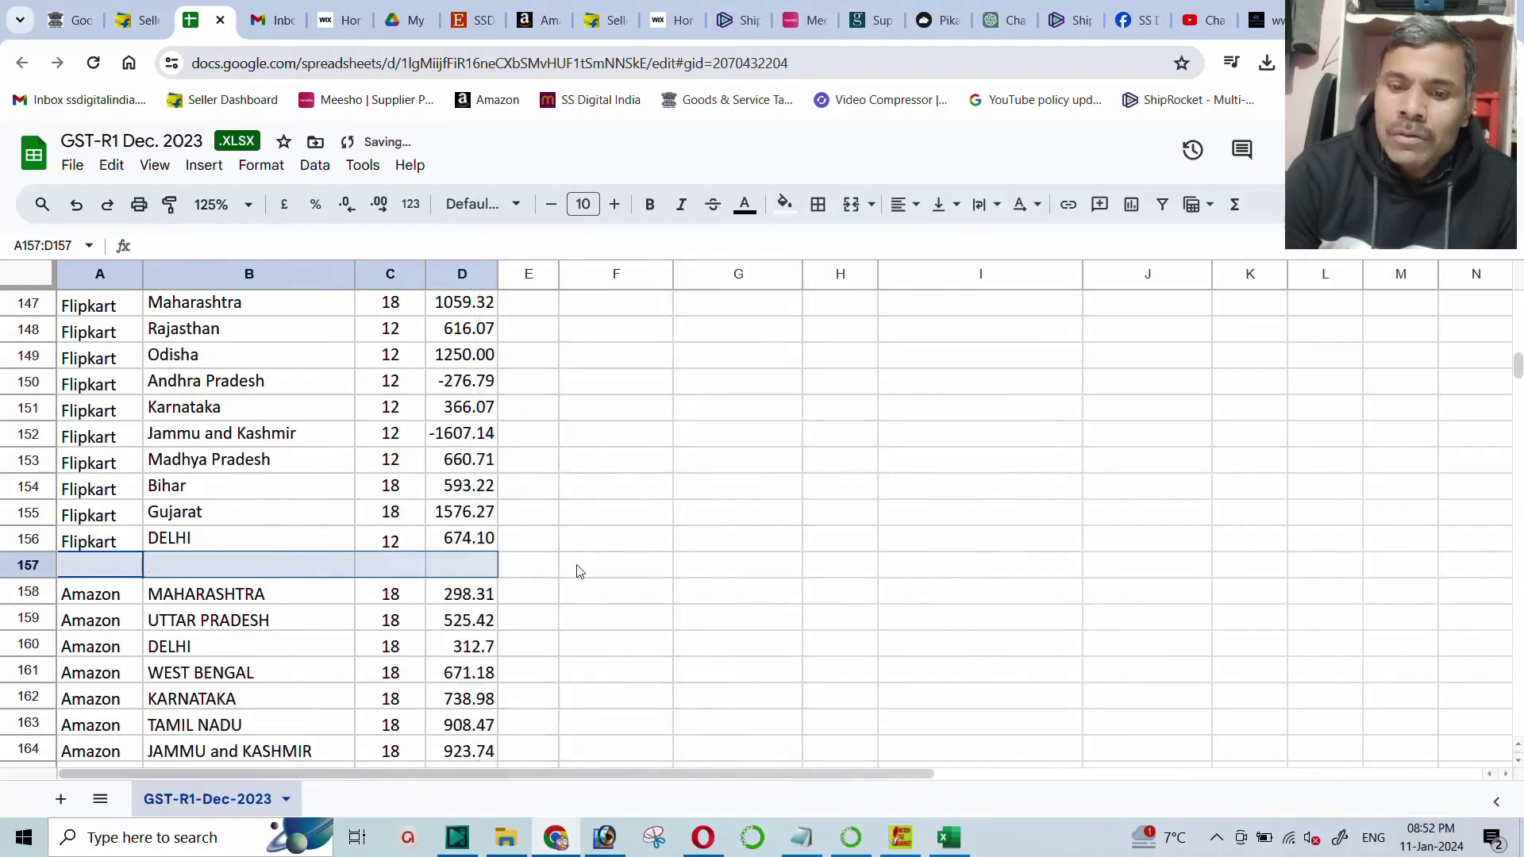
left_click(463, 568)
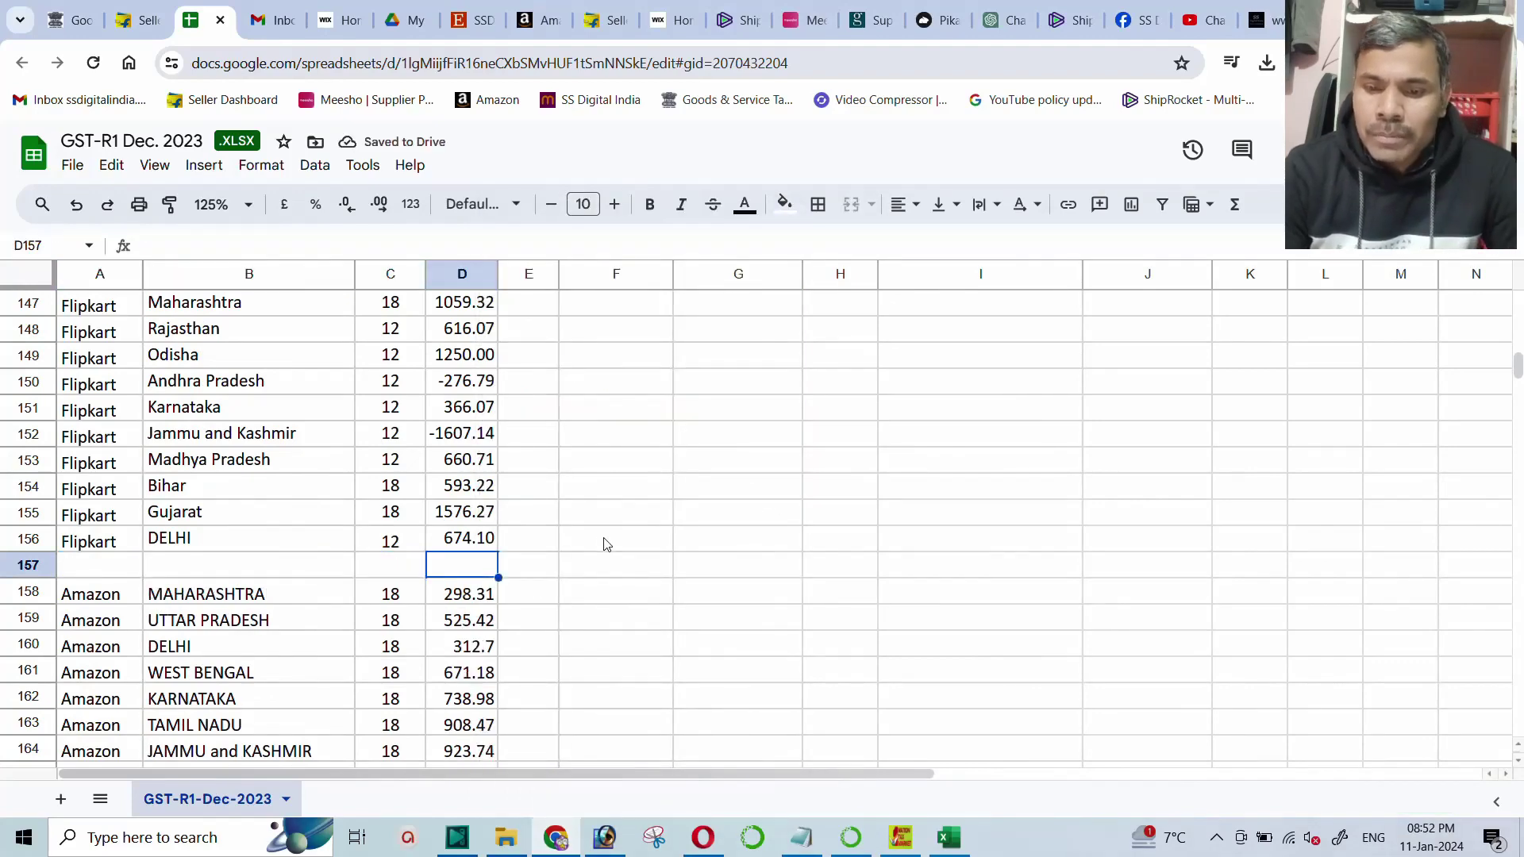
Try to paste the copied 18% local sale difference directly into Flipkart's new Amount cell D157.
key("ctrl+v")
scroll(694, 515, "up", 18)
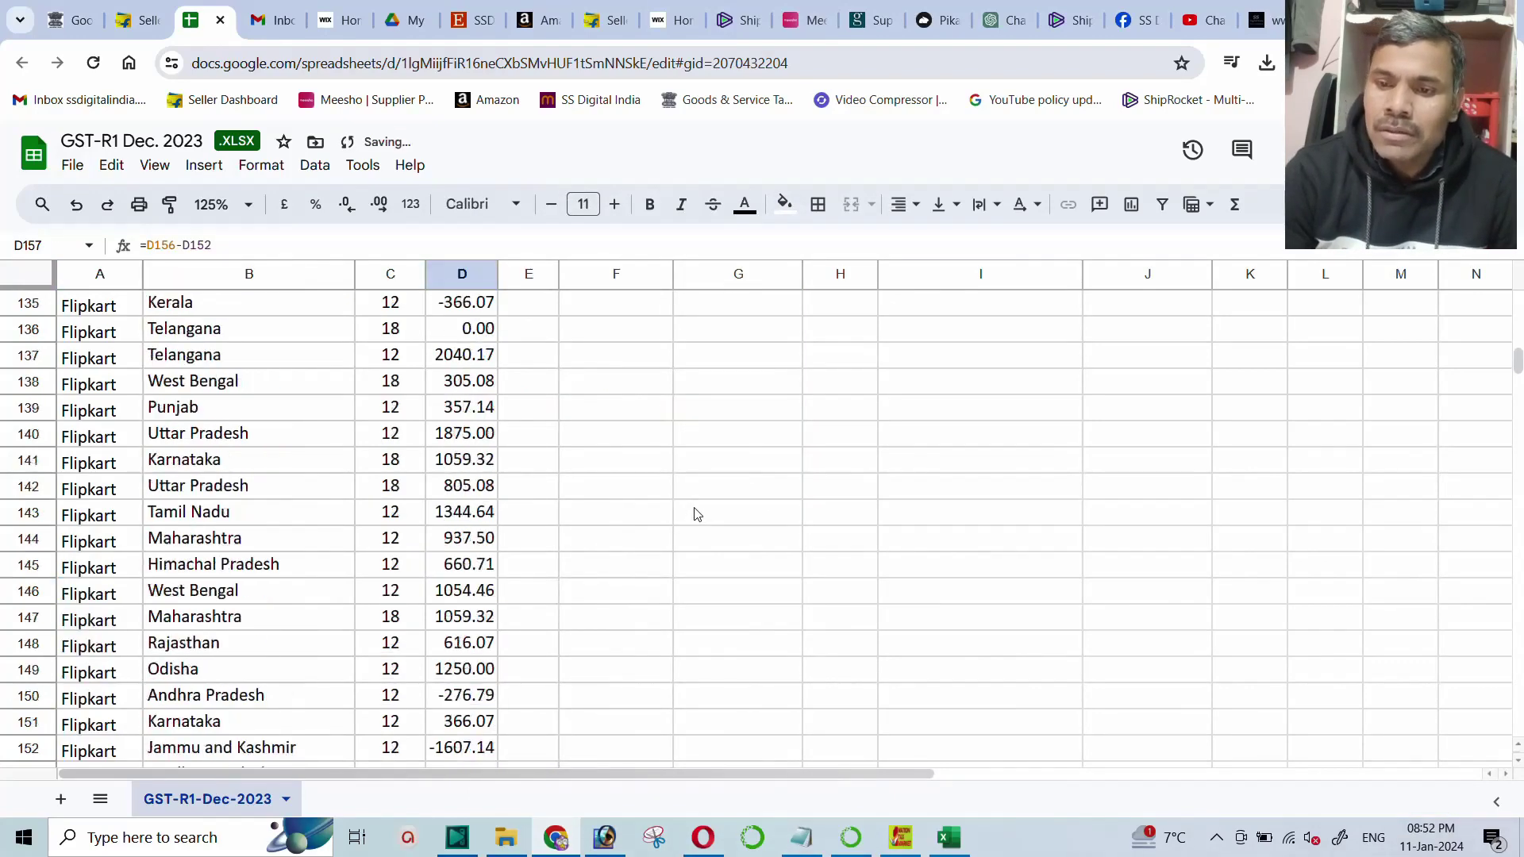
scroll(837, 467, "up", 20)
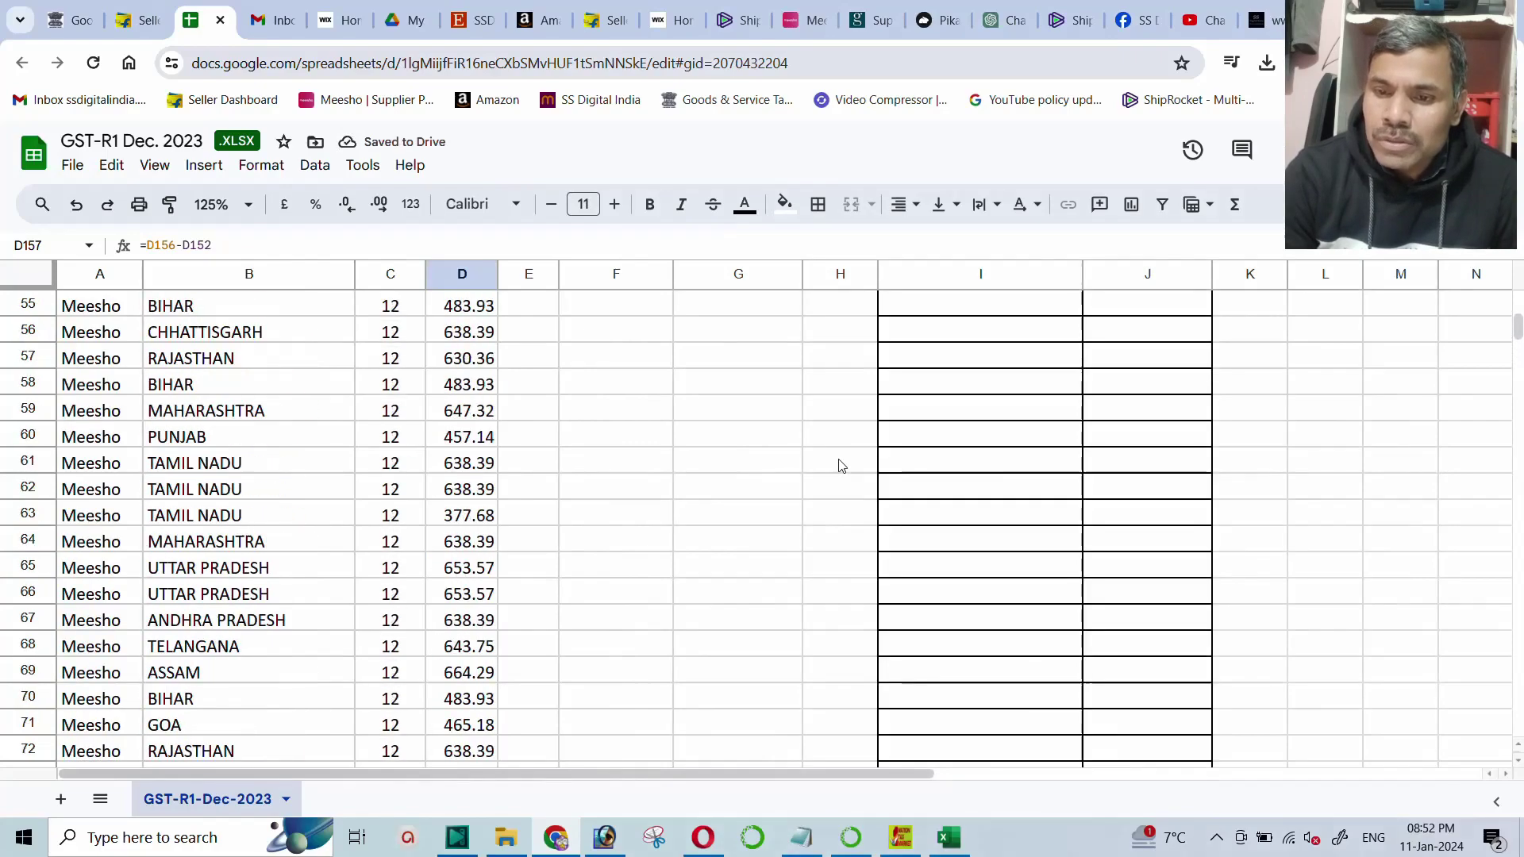
scroll(832, 467, "up", 5)
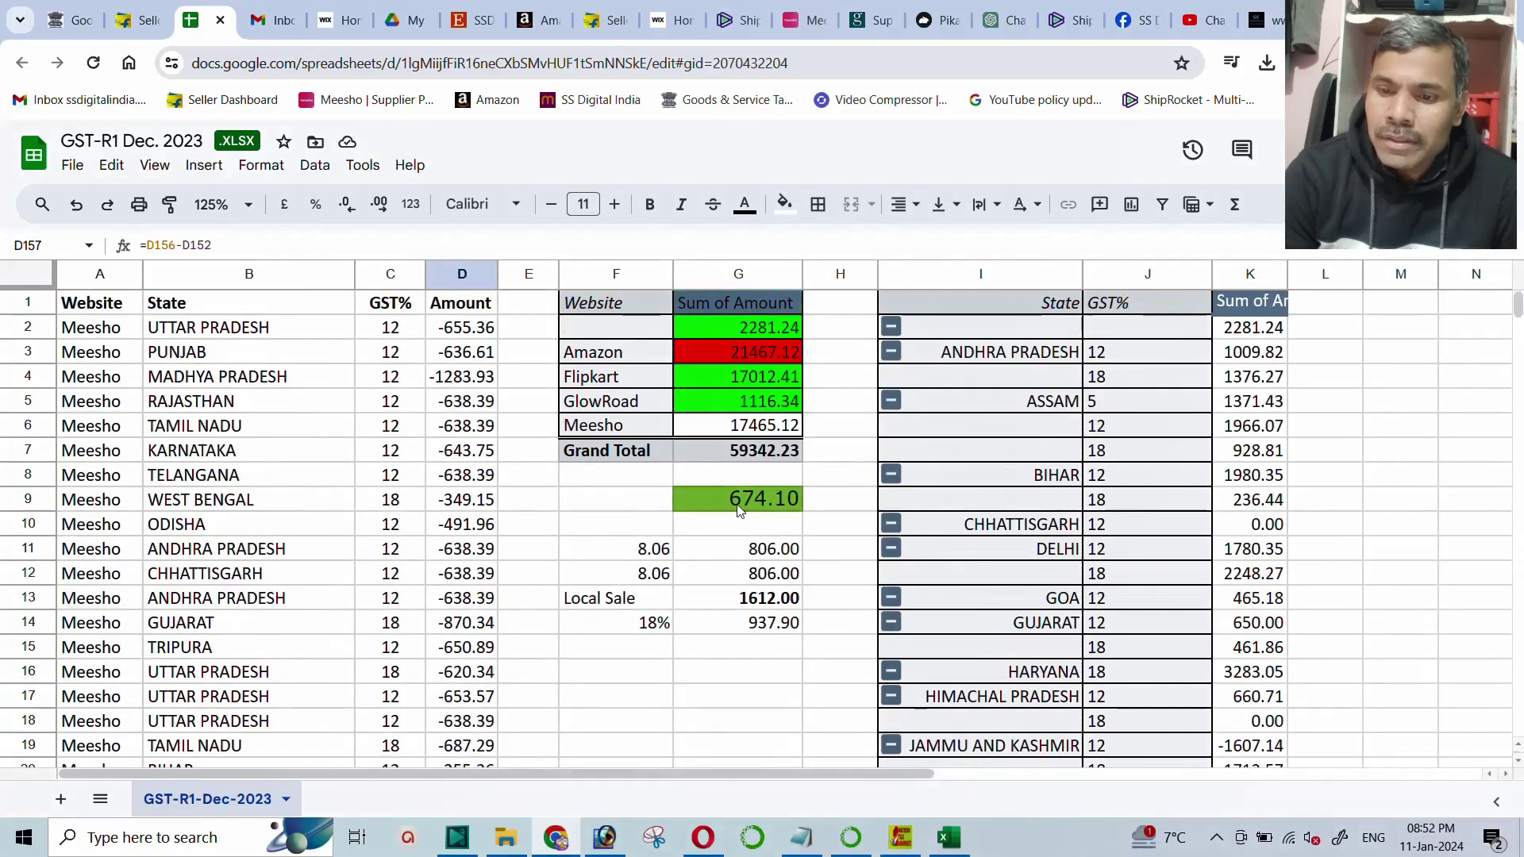
Paste the 18% local sale difference from G14 into D157 as values only, giving 937.90.
left_click(760, 633)
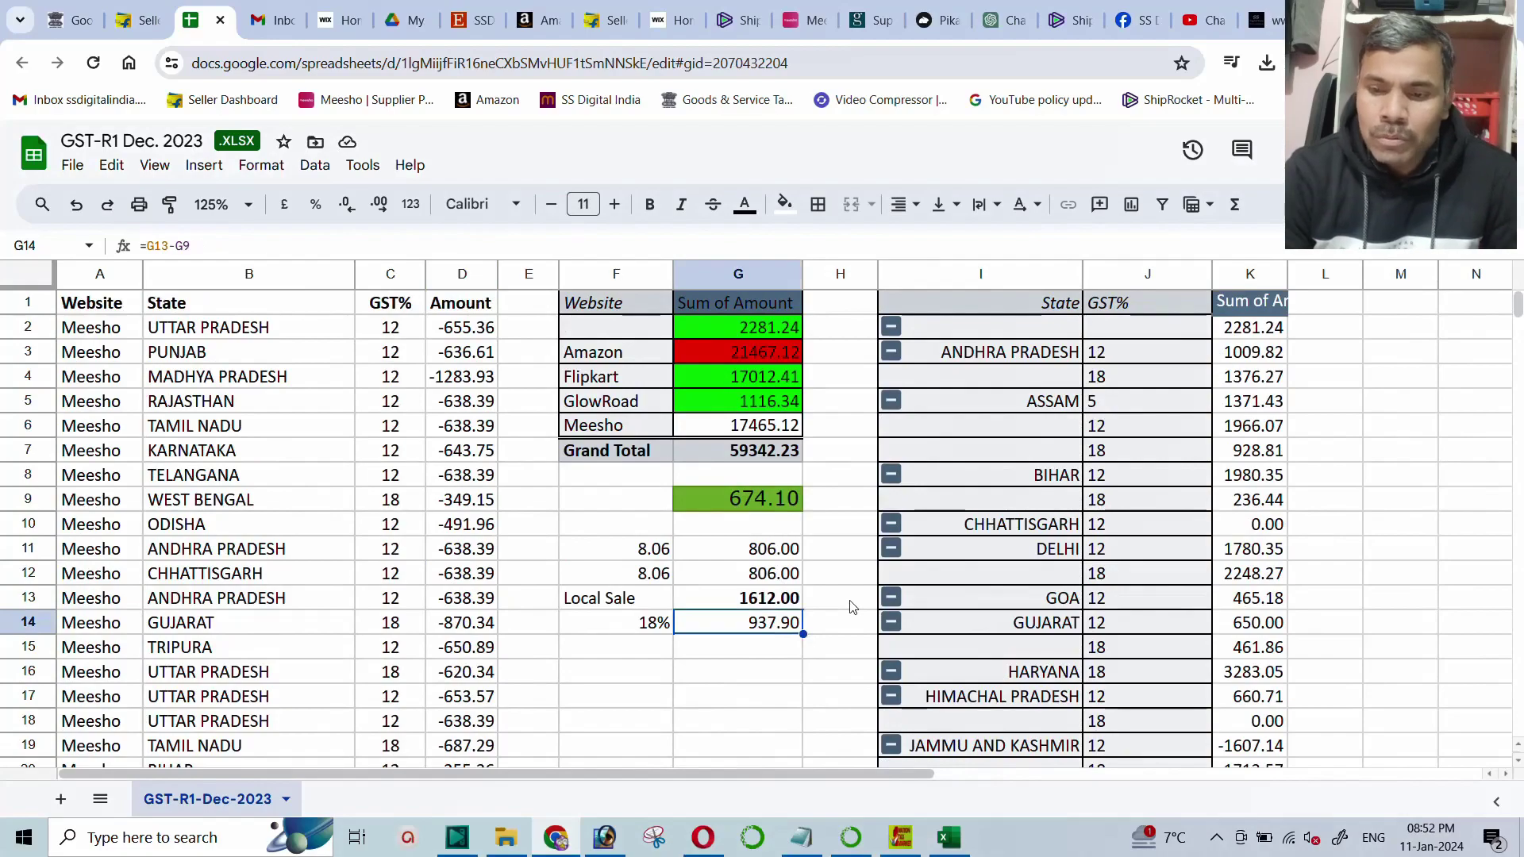
scroll(317, 579, "down", 20)
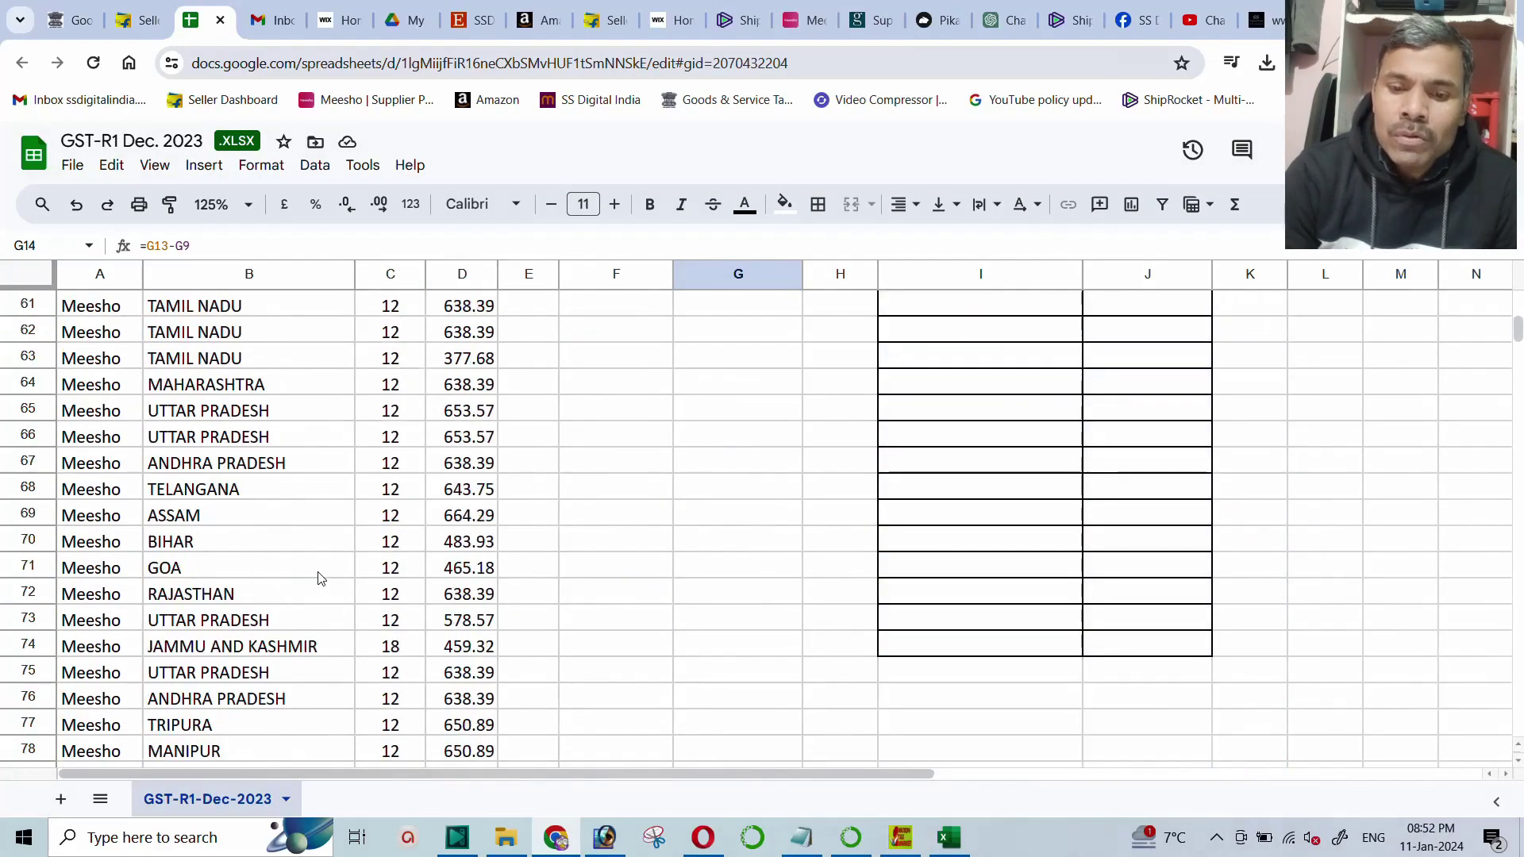
scroll(317, 579, "down", 20)
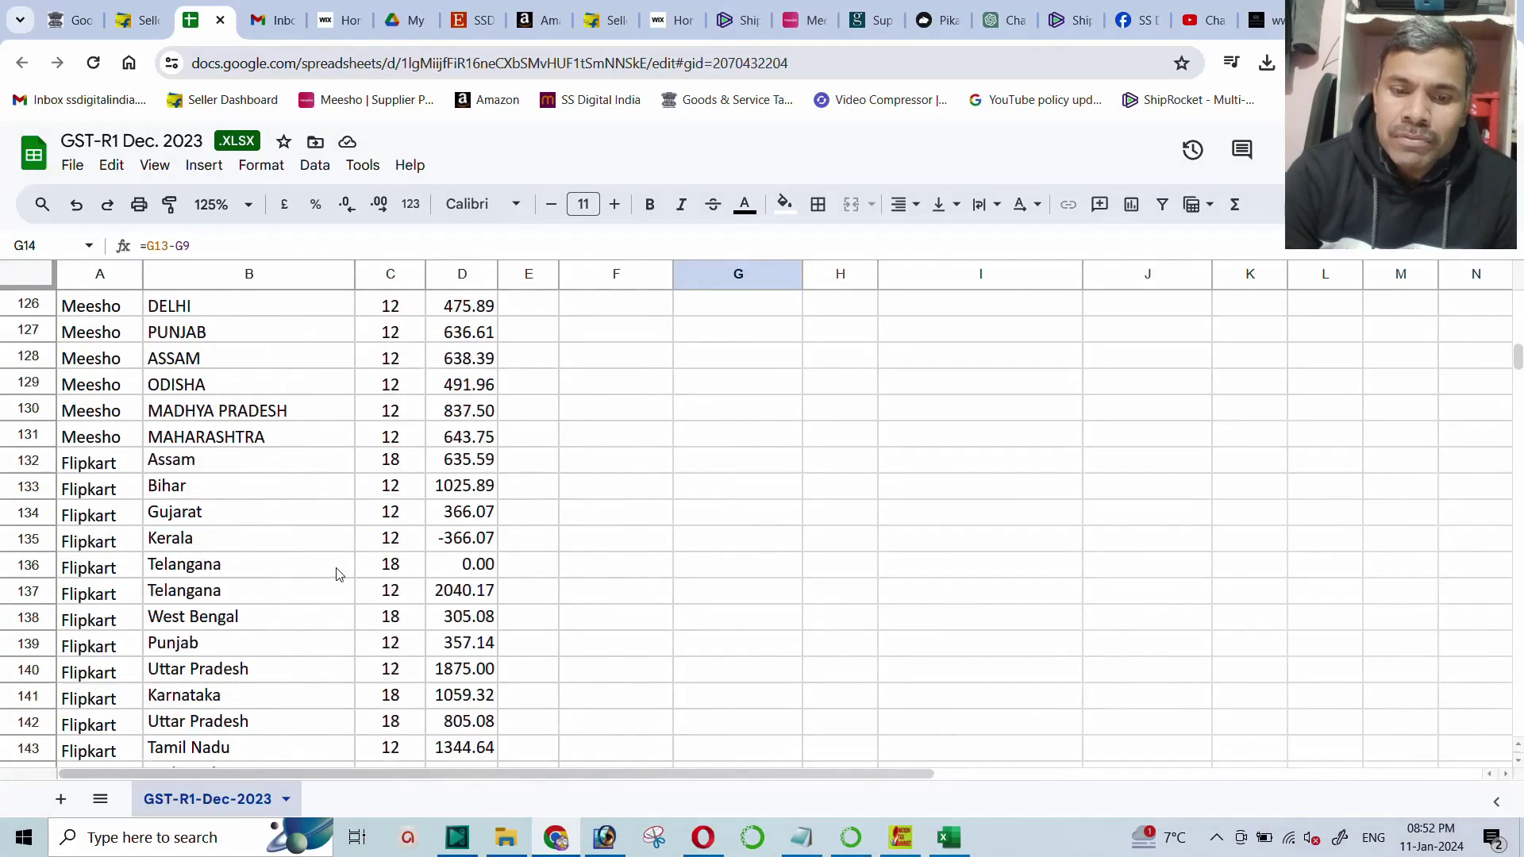
scroll(336, 574, "down", 9)
scroll(336, 574, "up", 1)
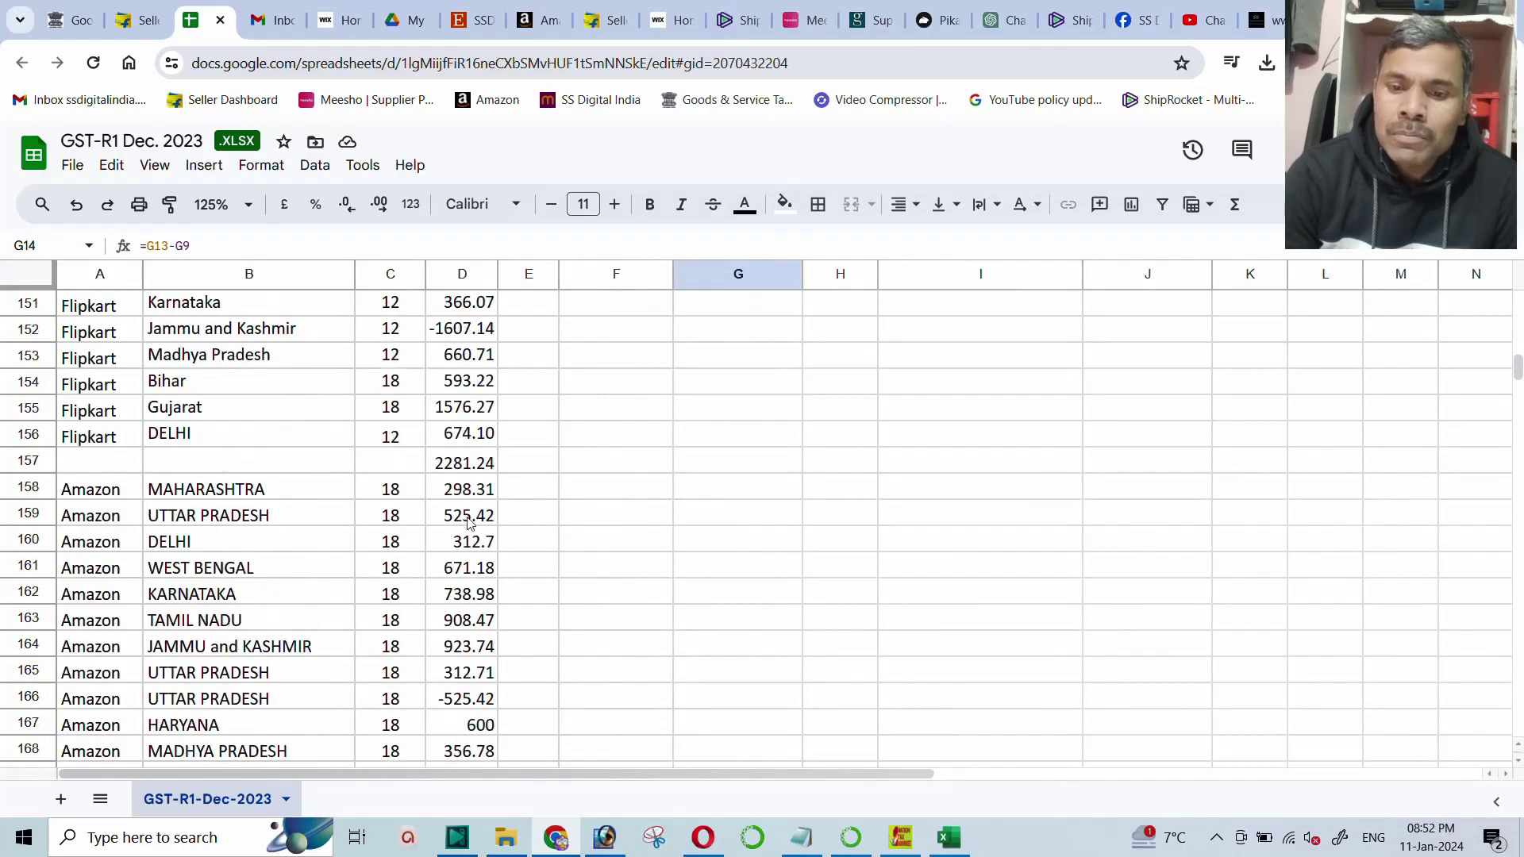
left_click(468, 464)
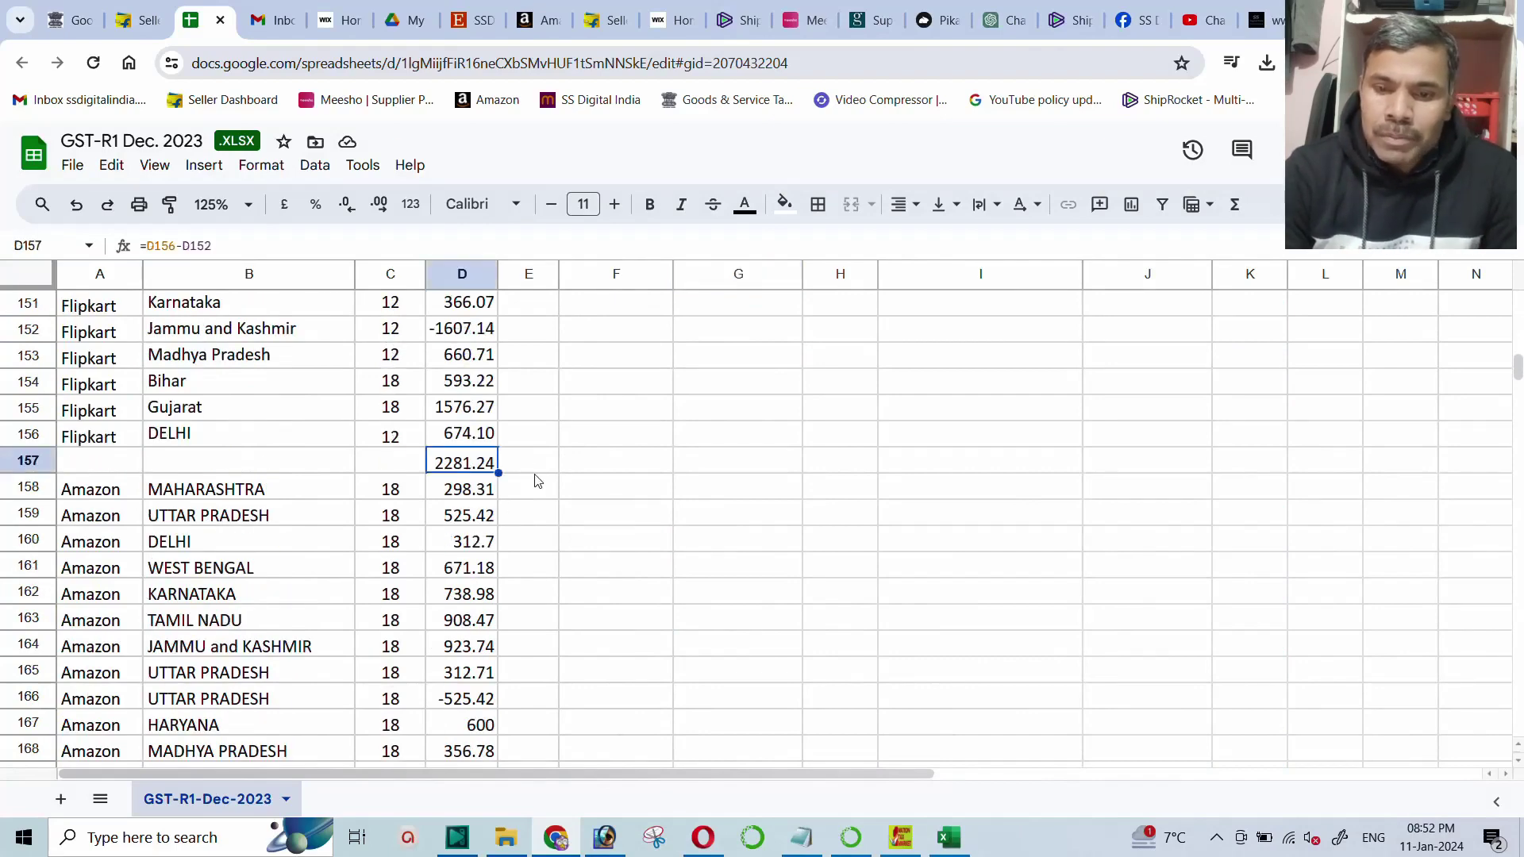
key("ctrl+v")
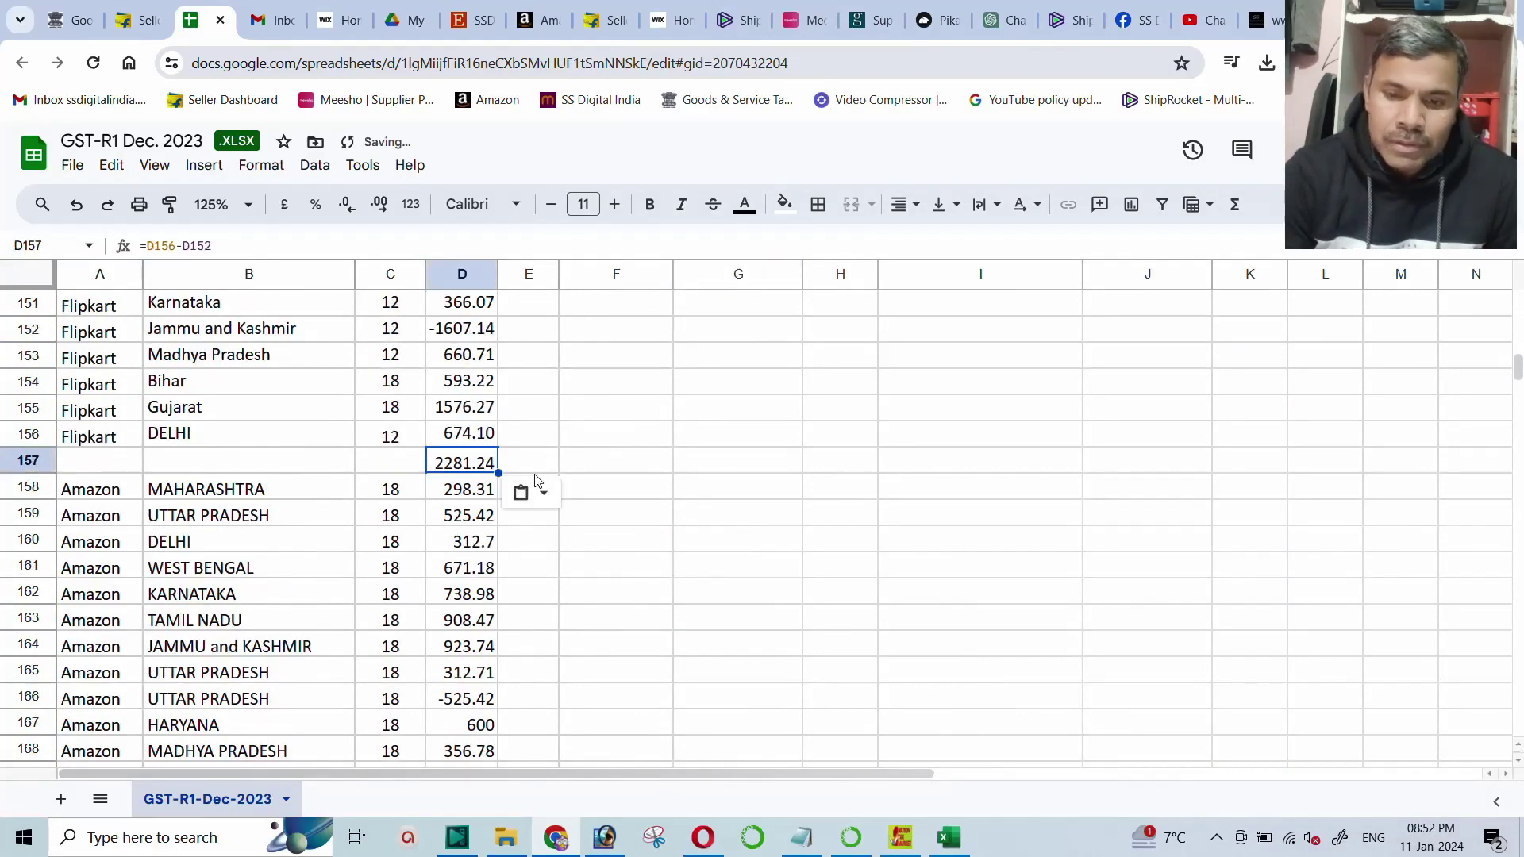
right_click(462, 462)
mouse_move(555, 317)
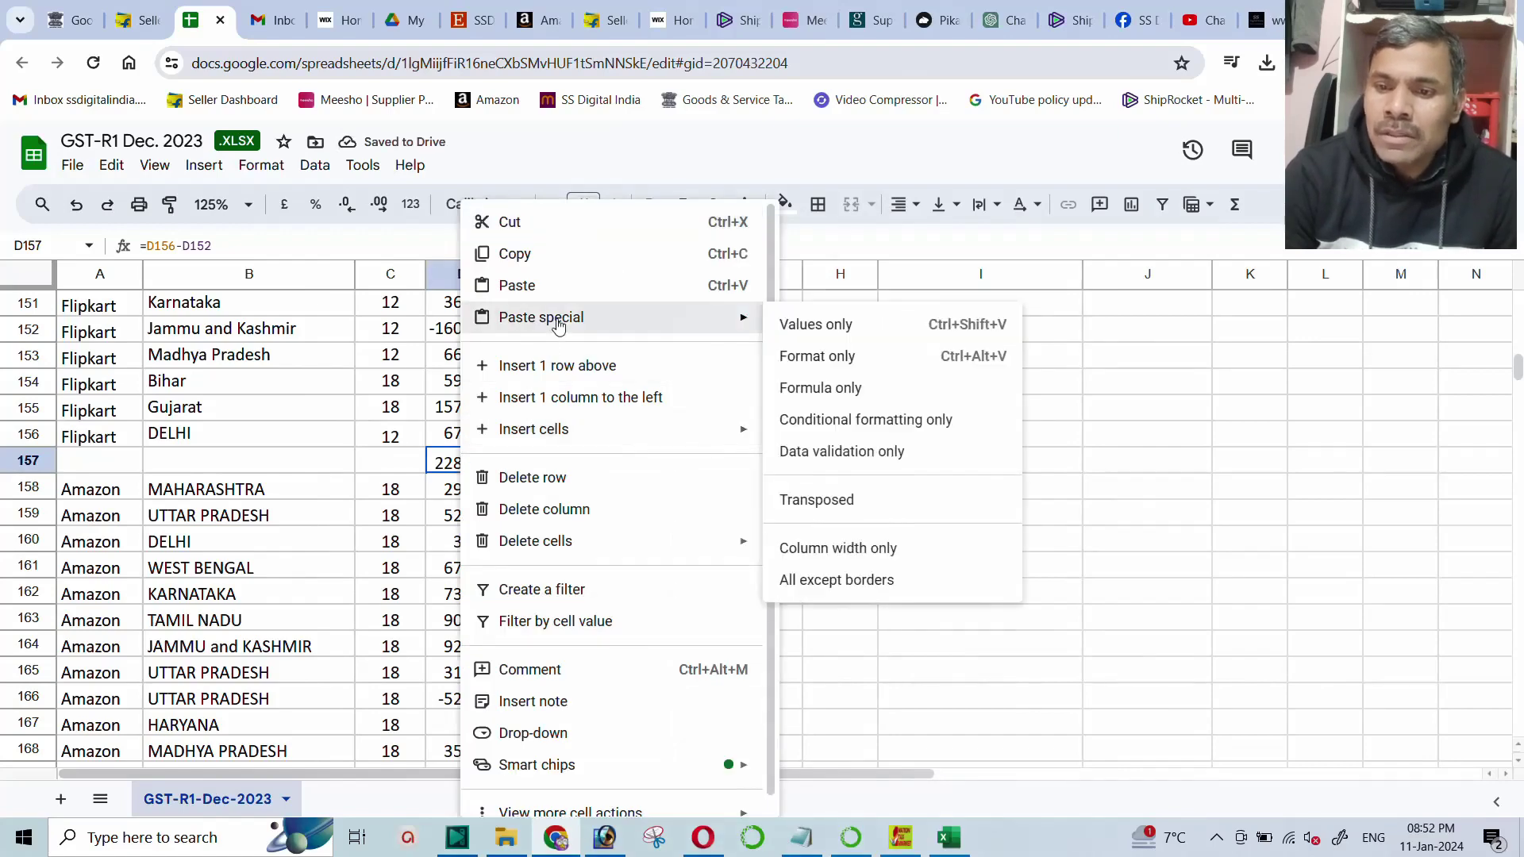
left_click(799, 338)
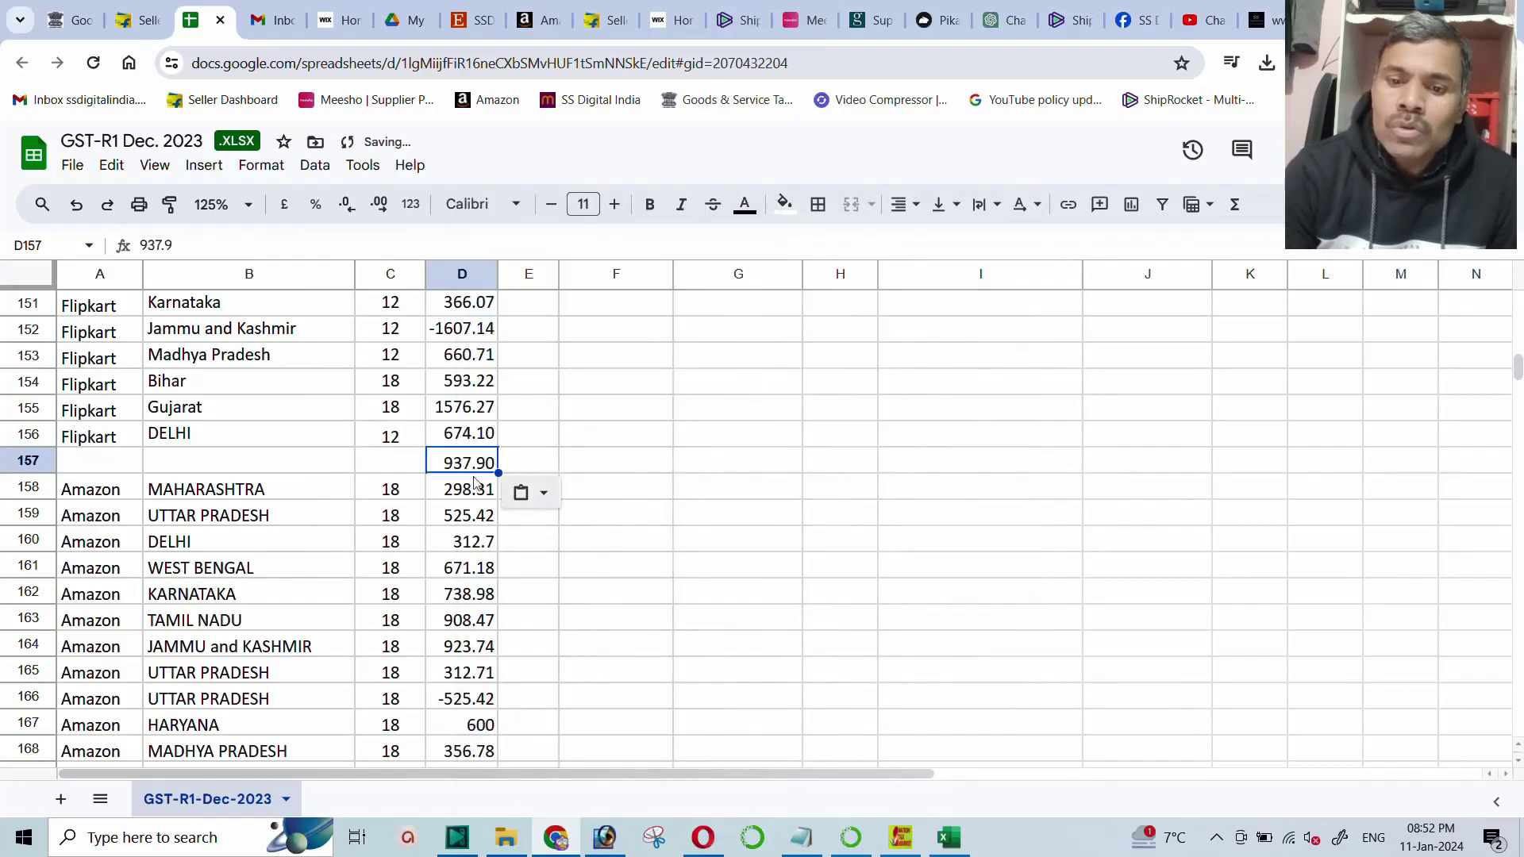
Complete row 157 with GST rate 18, and fill the website Flipkart and state DELHI down from the row above.
left_click(401, 465)
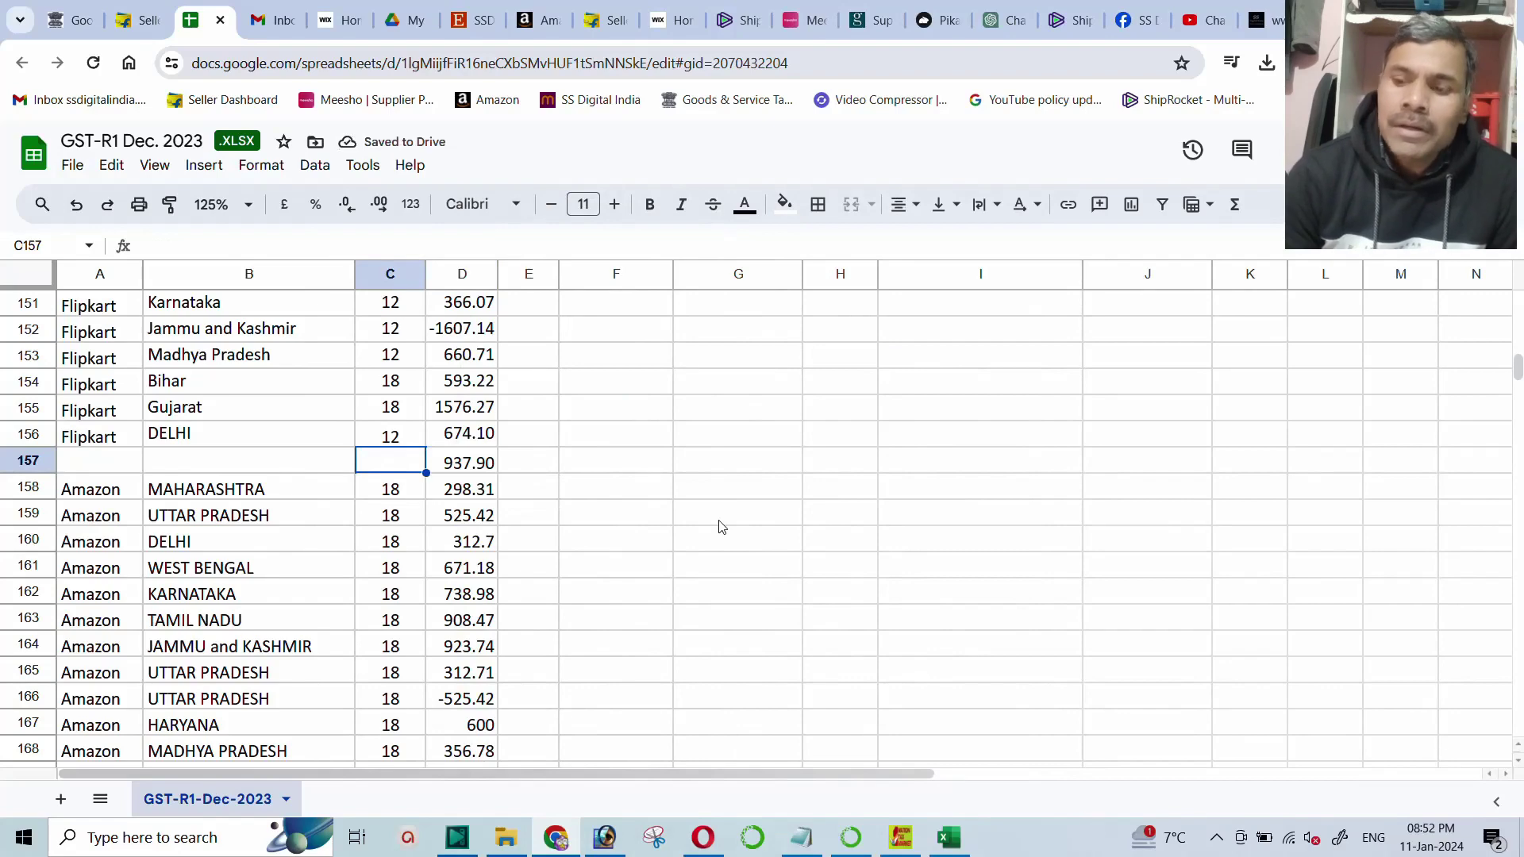
type("18")
key("Return")
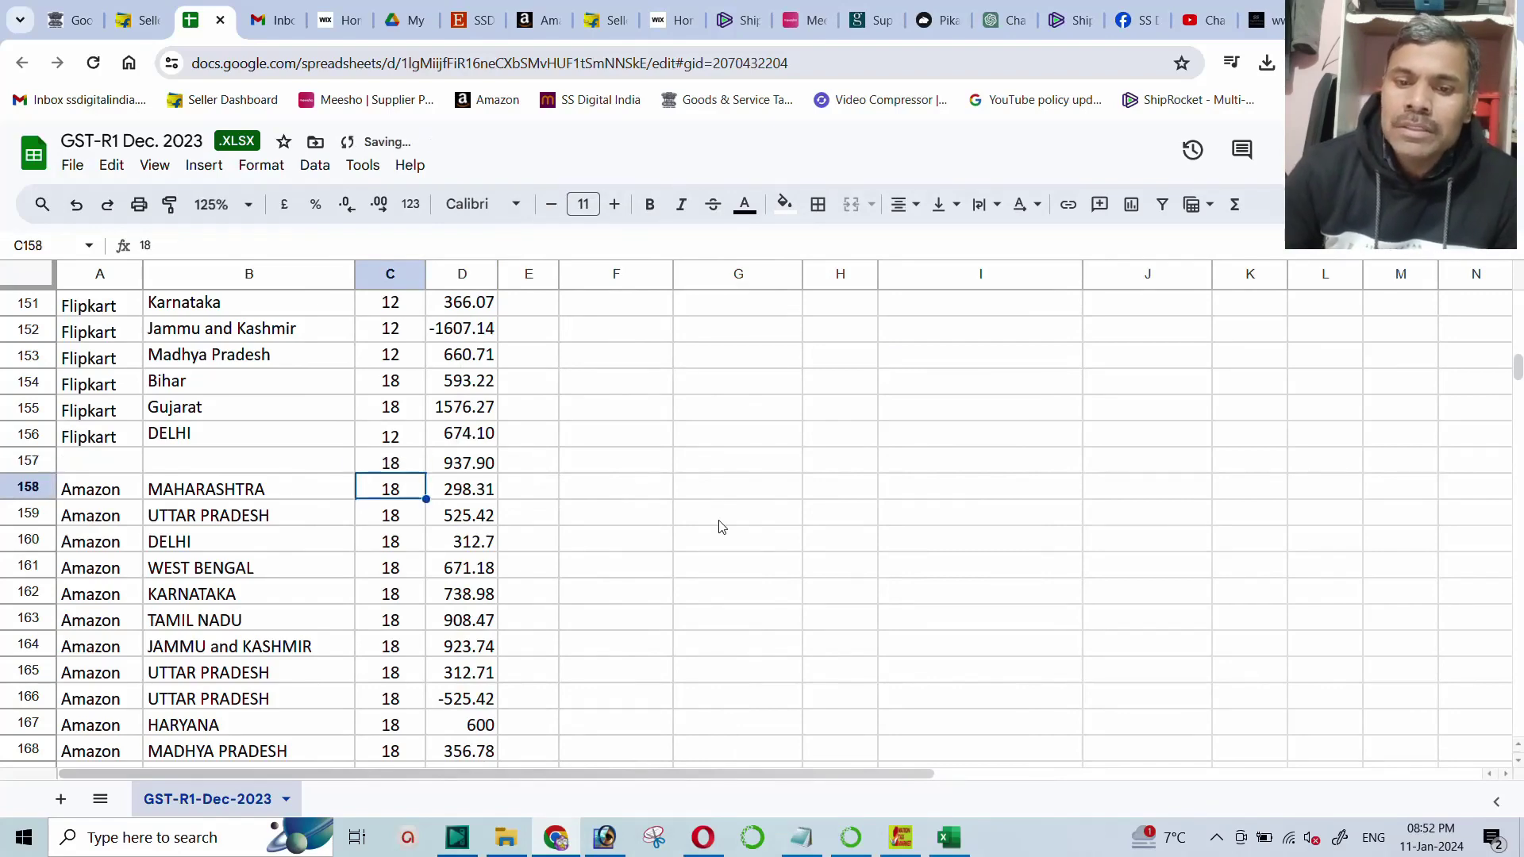
left_click(117, 469)
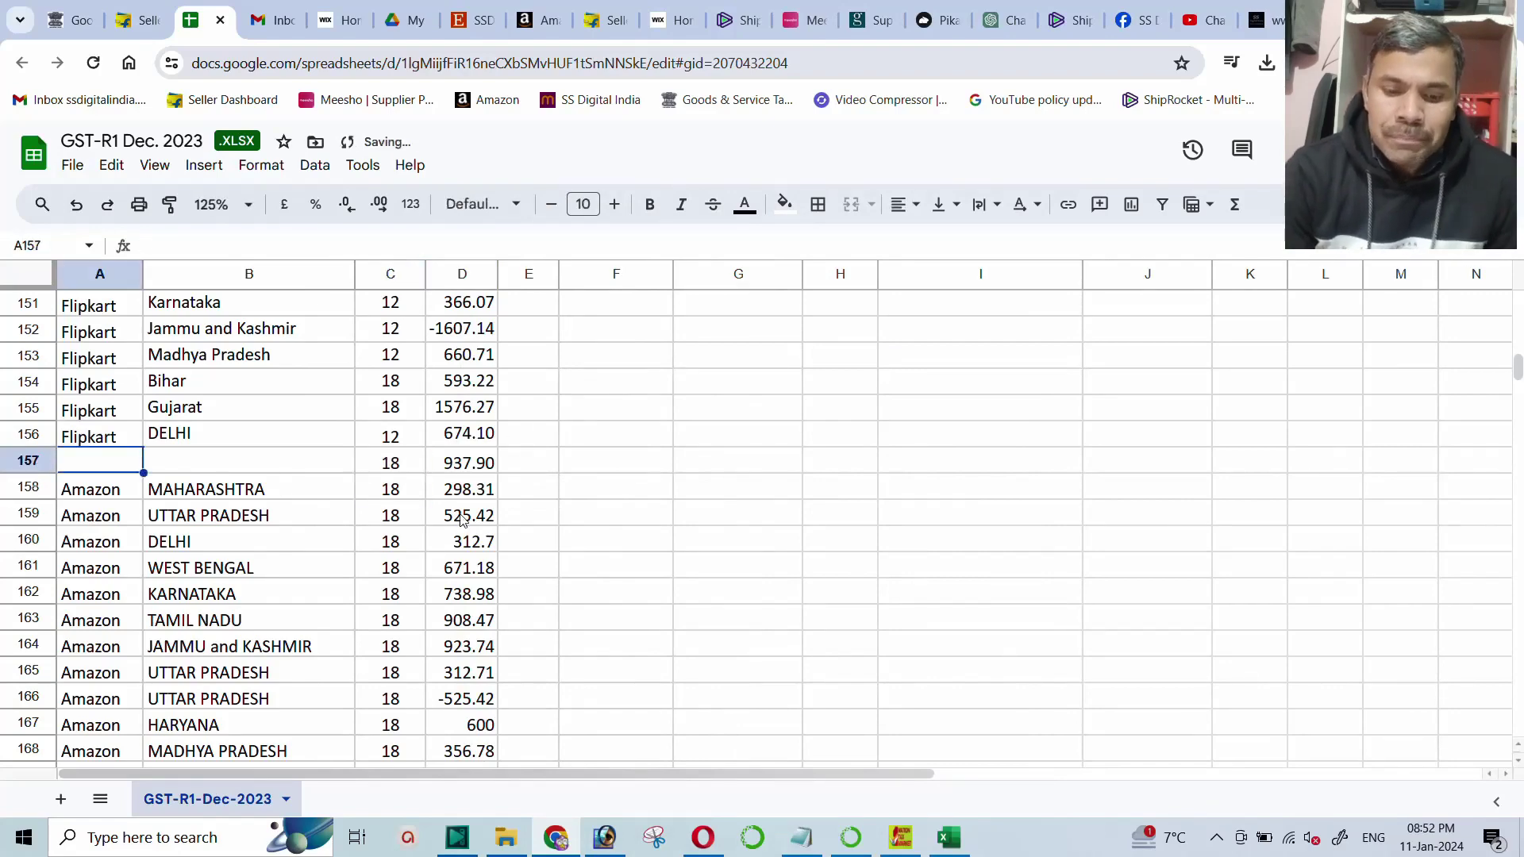
key("ctrl+d")
left_click(231, 458)
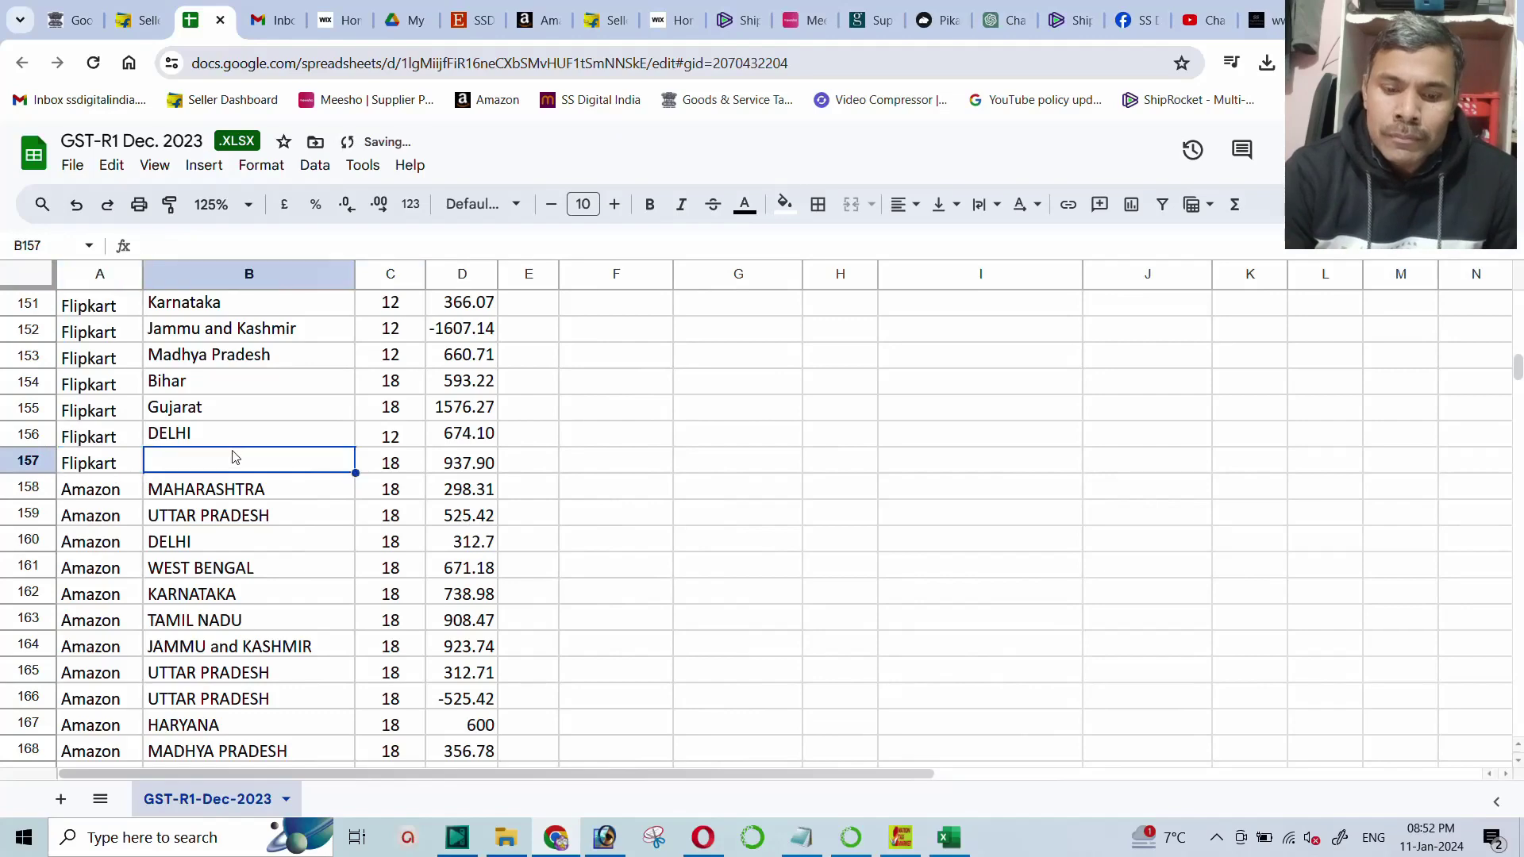
key("ctrl+d")
left_click(471, 470)
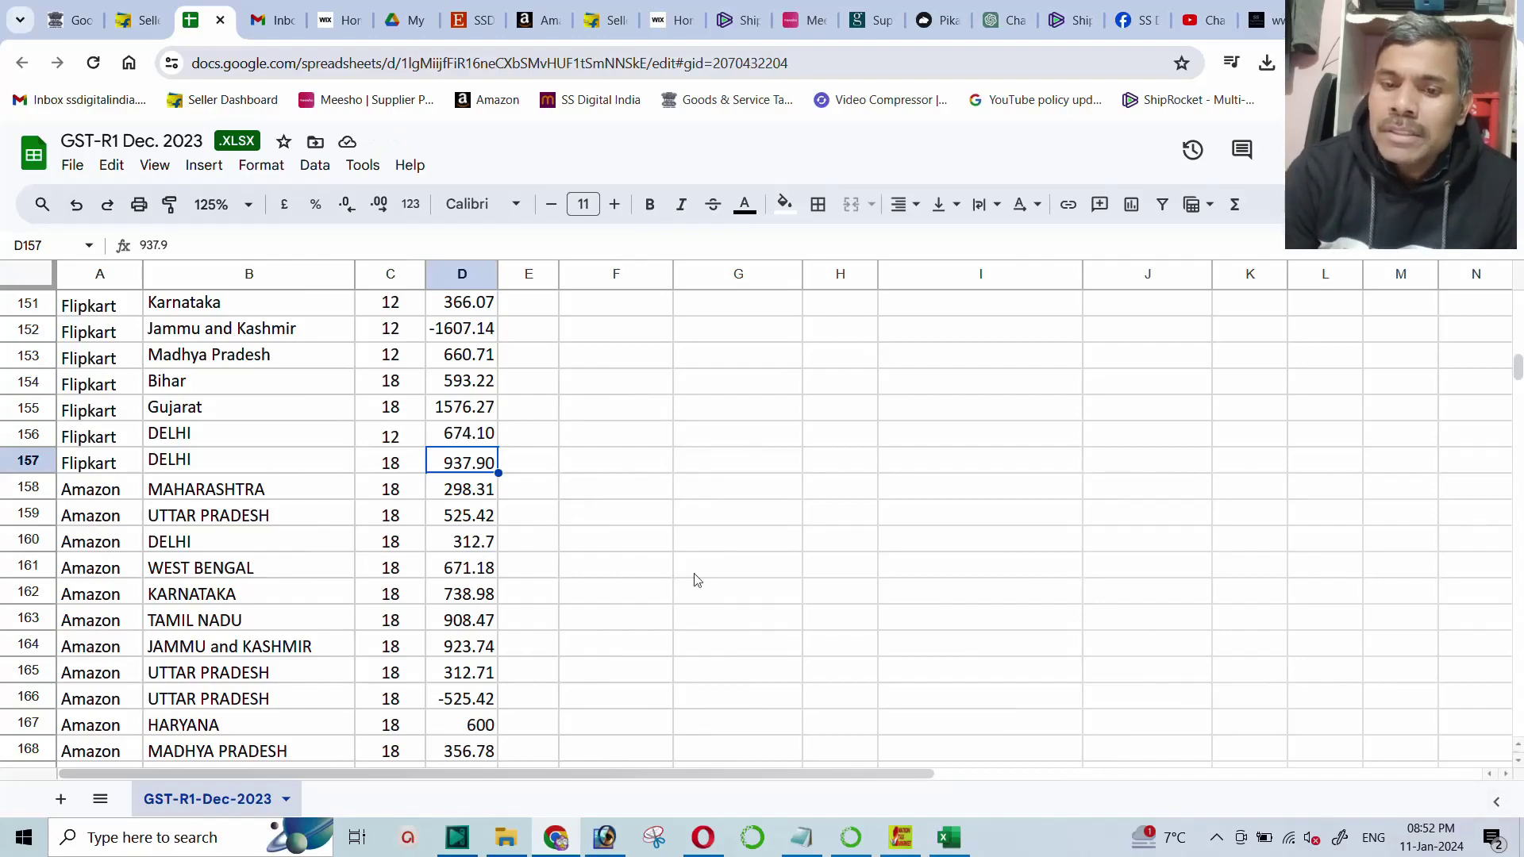
Add the Delhi amount and the 18% difference in cell G15 with =G9+G14, and make the result bold.
scroll(683, 572, "up", 5)
scroll(676, 567, "up", 20)
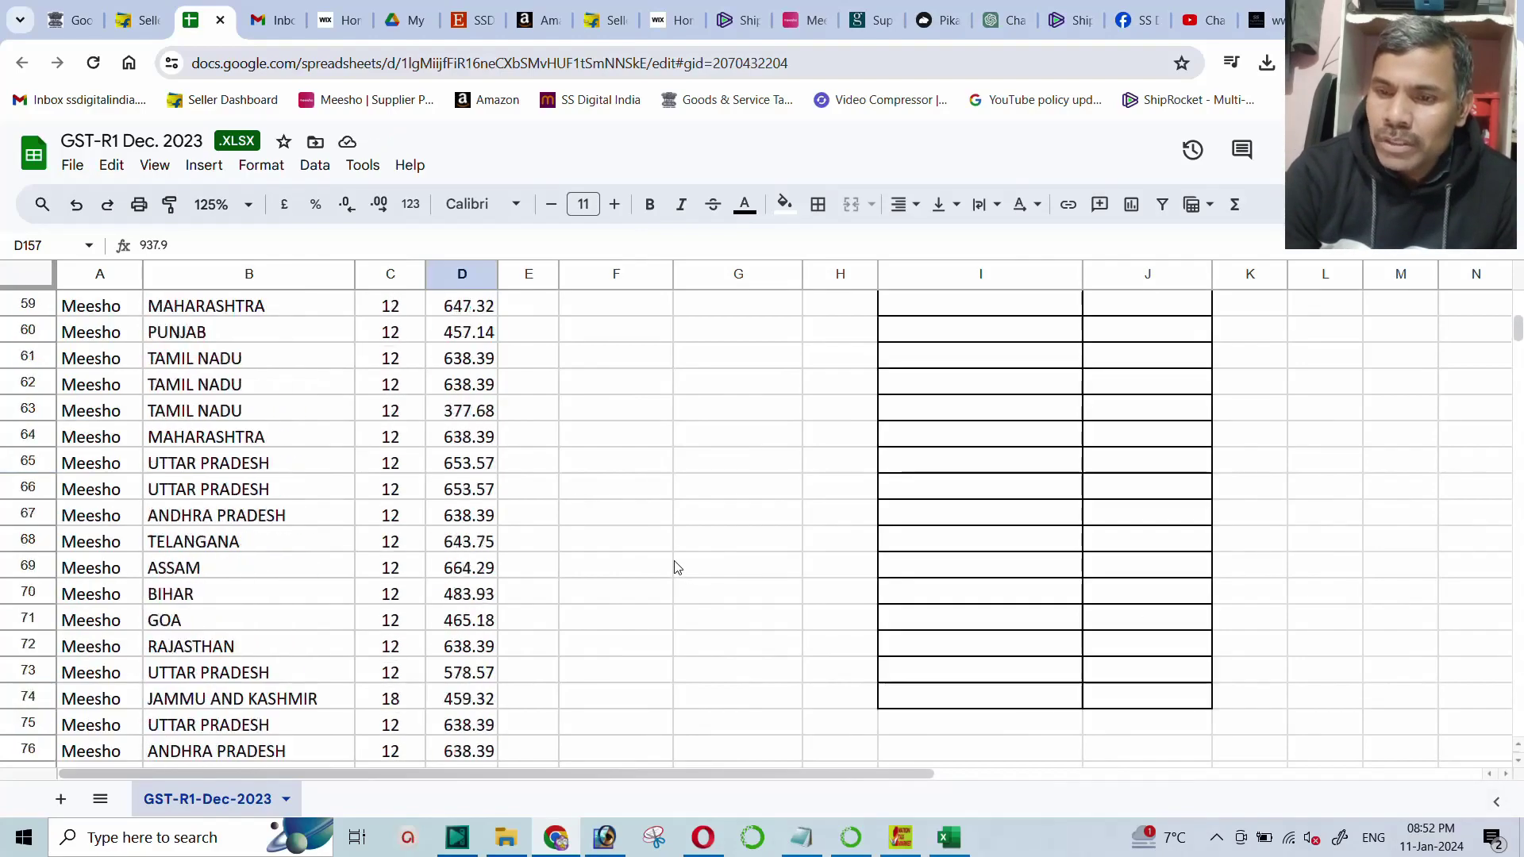
scroll(677, 567, "up", 10)
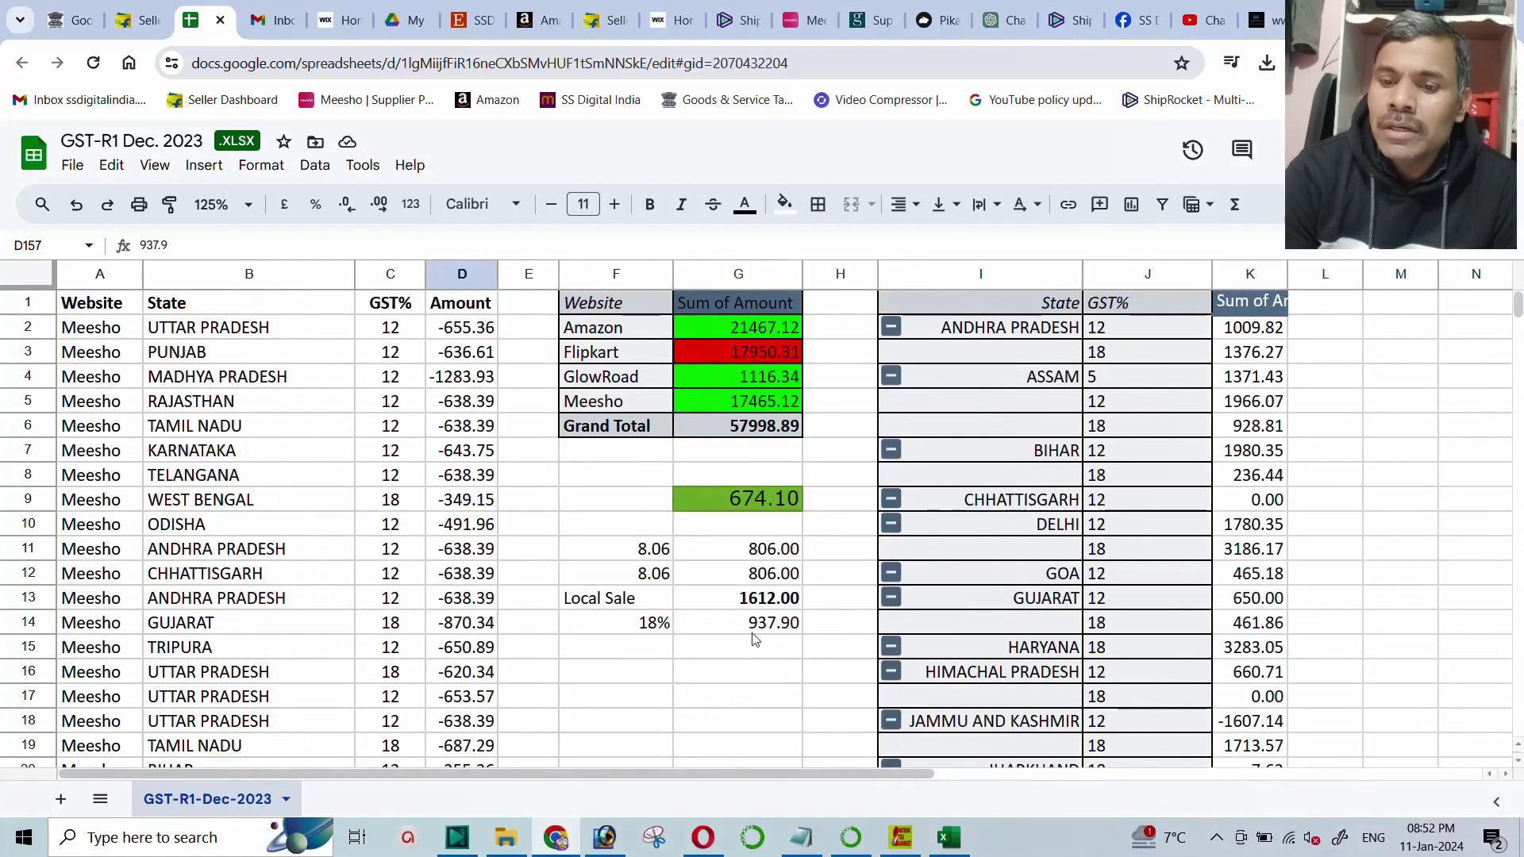
left_click(754, 625)
left_click(742, 646)
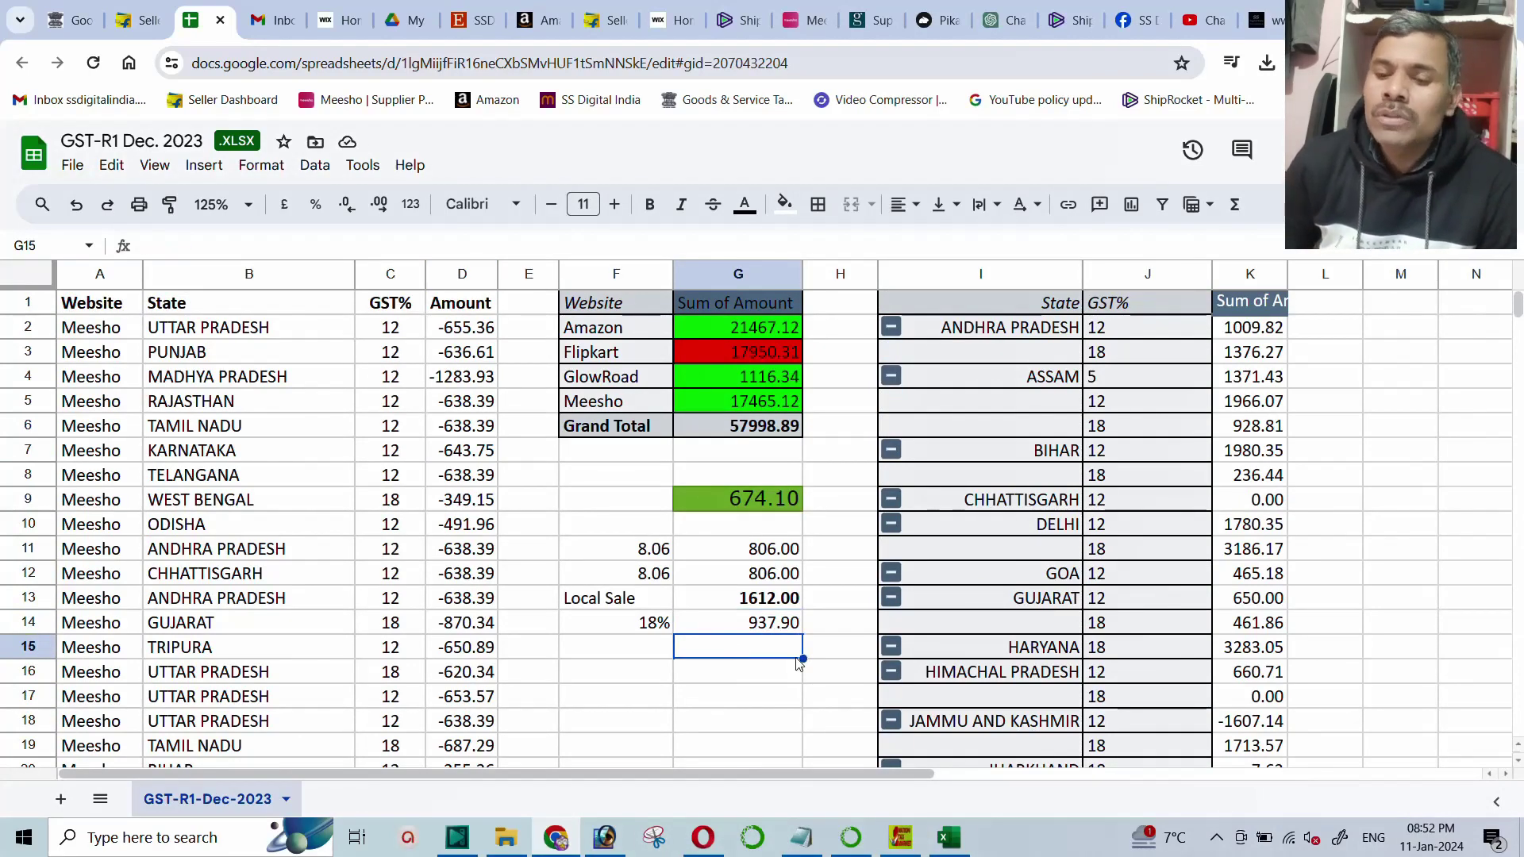
type("=")
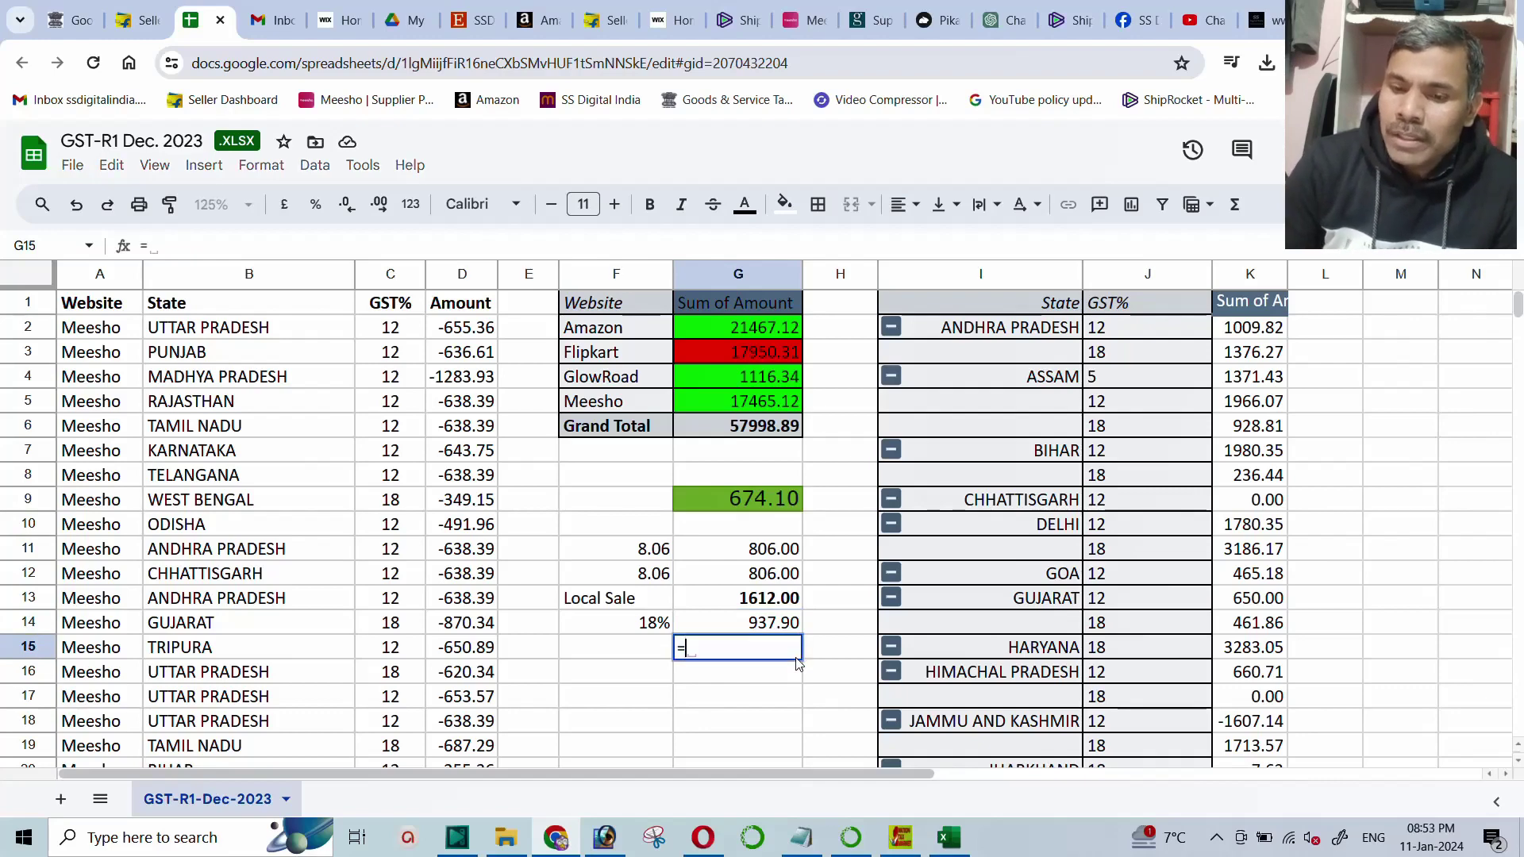
key("Up")
key("Up")
key("Up")
key("Up")
key("Up")
key("Up")
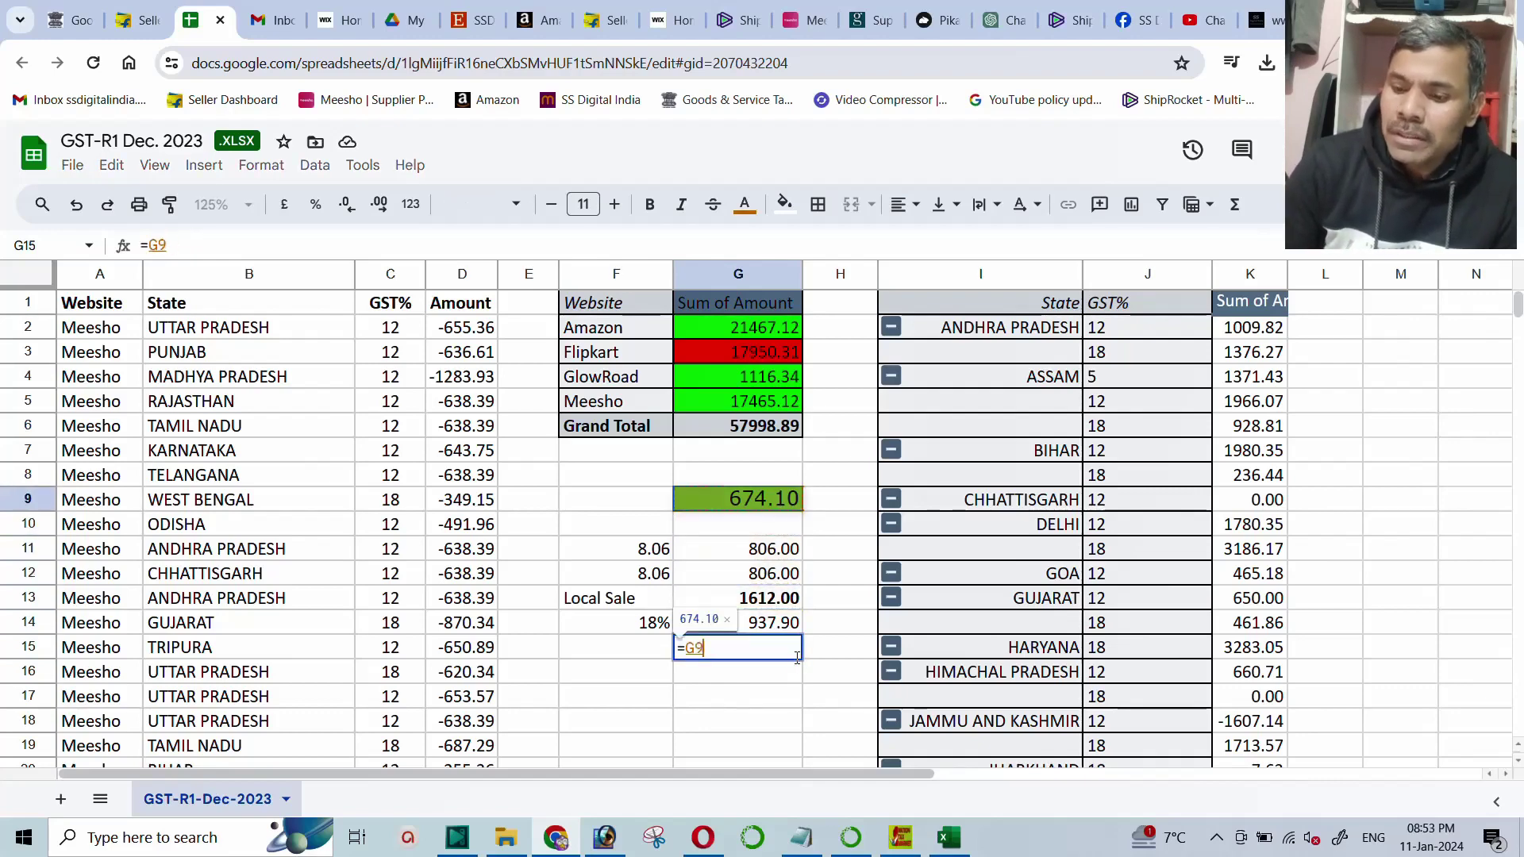
type("+")
key("Up")
key("Up")
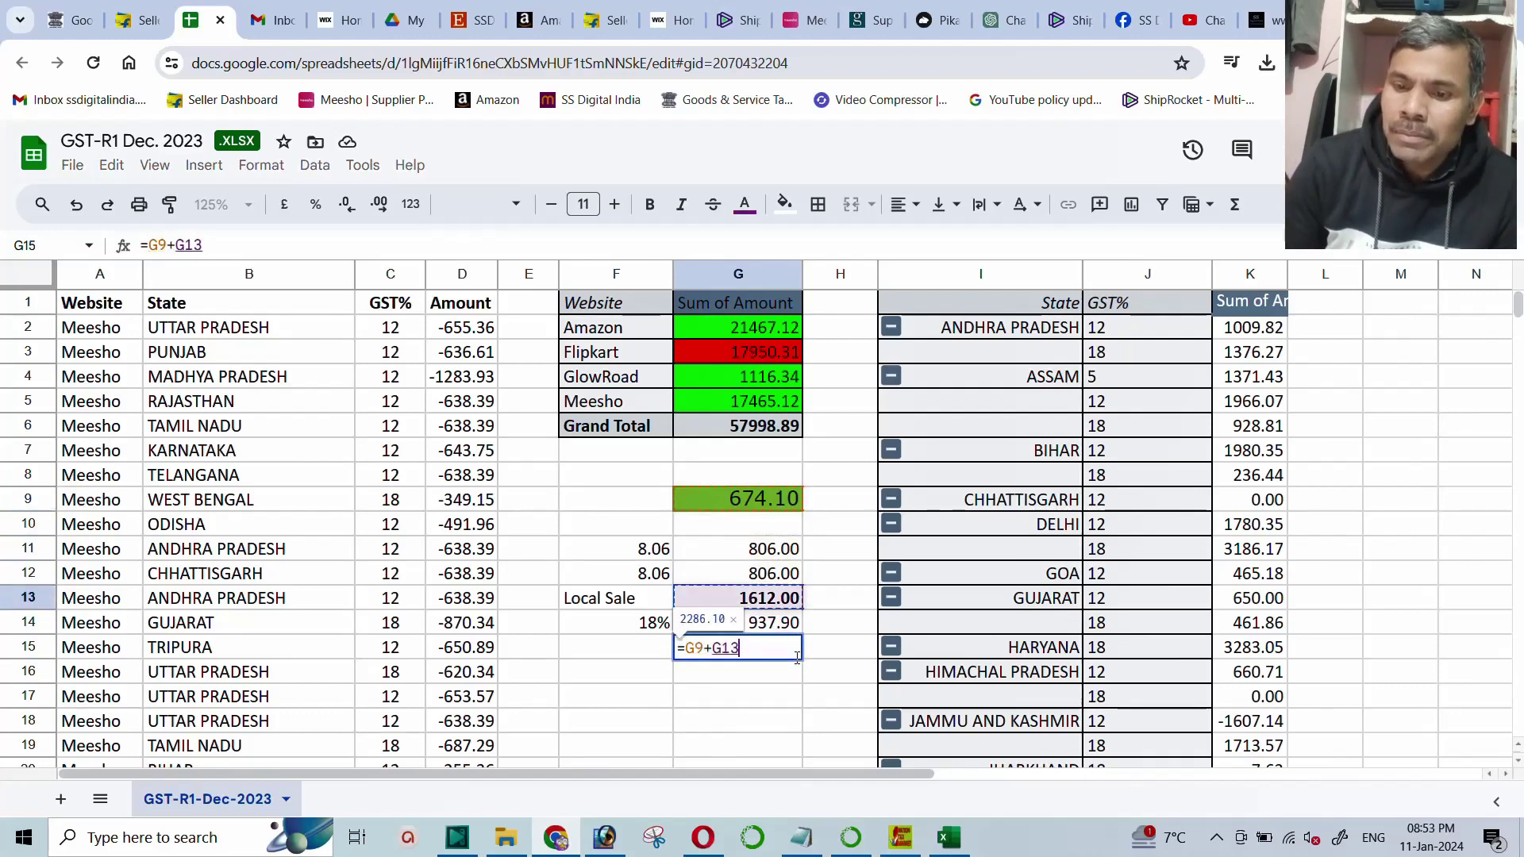
key("Down")
key("Return")
left_click(798, 656)
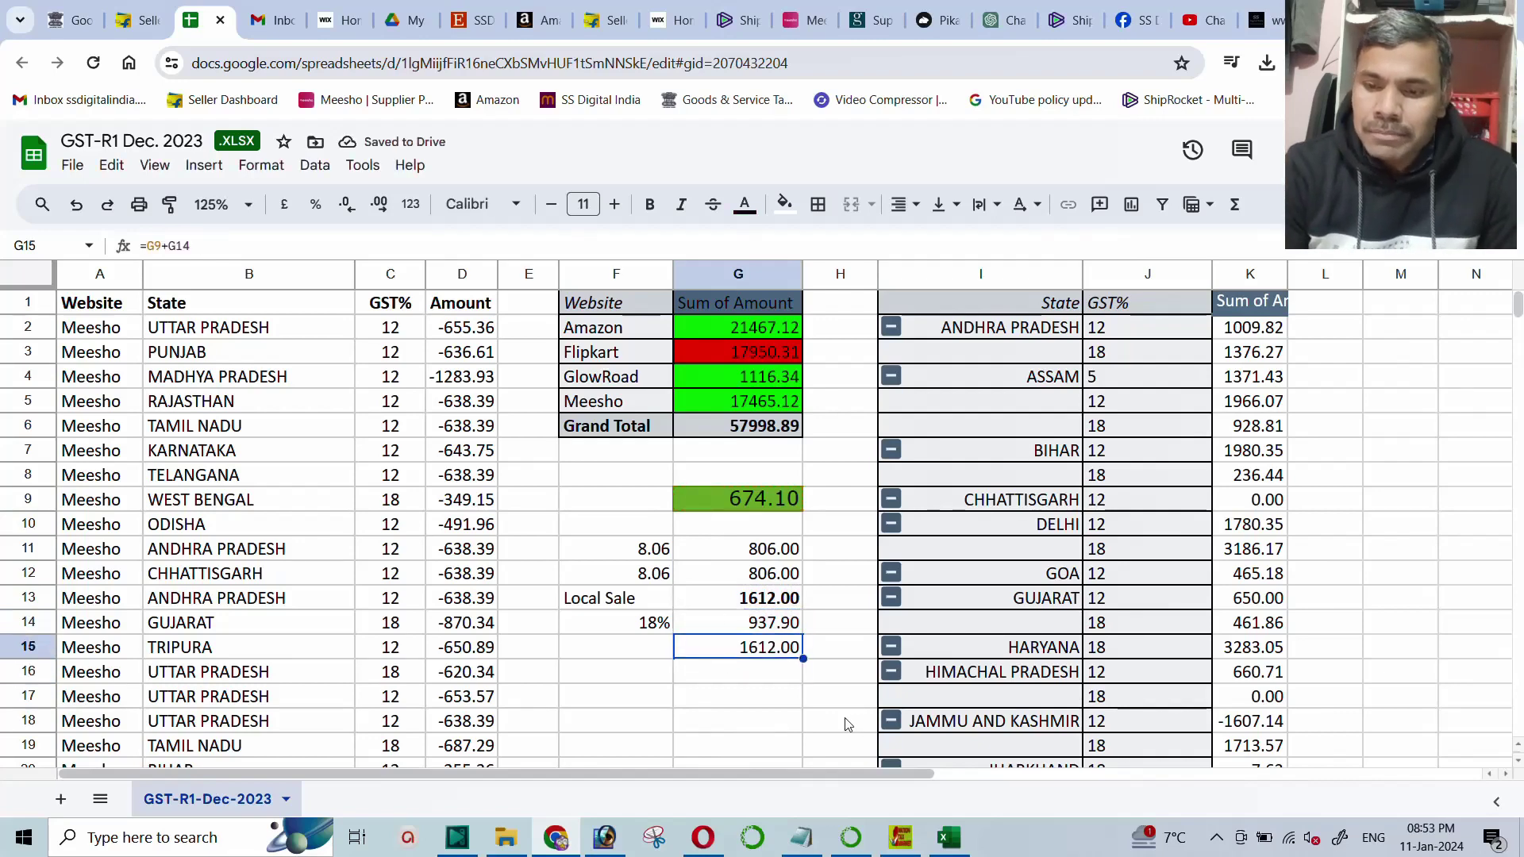
key("ctrl+b")
key("Down")
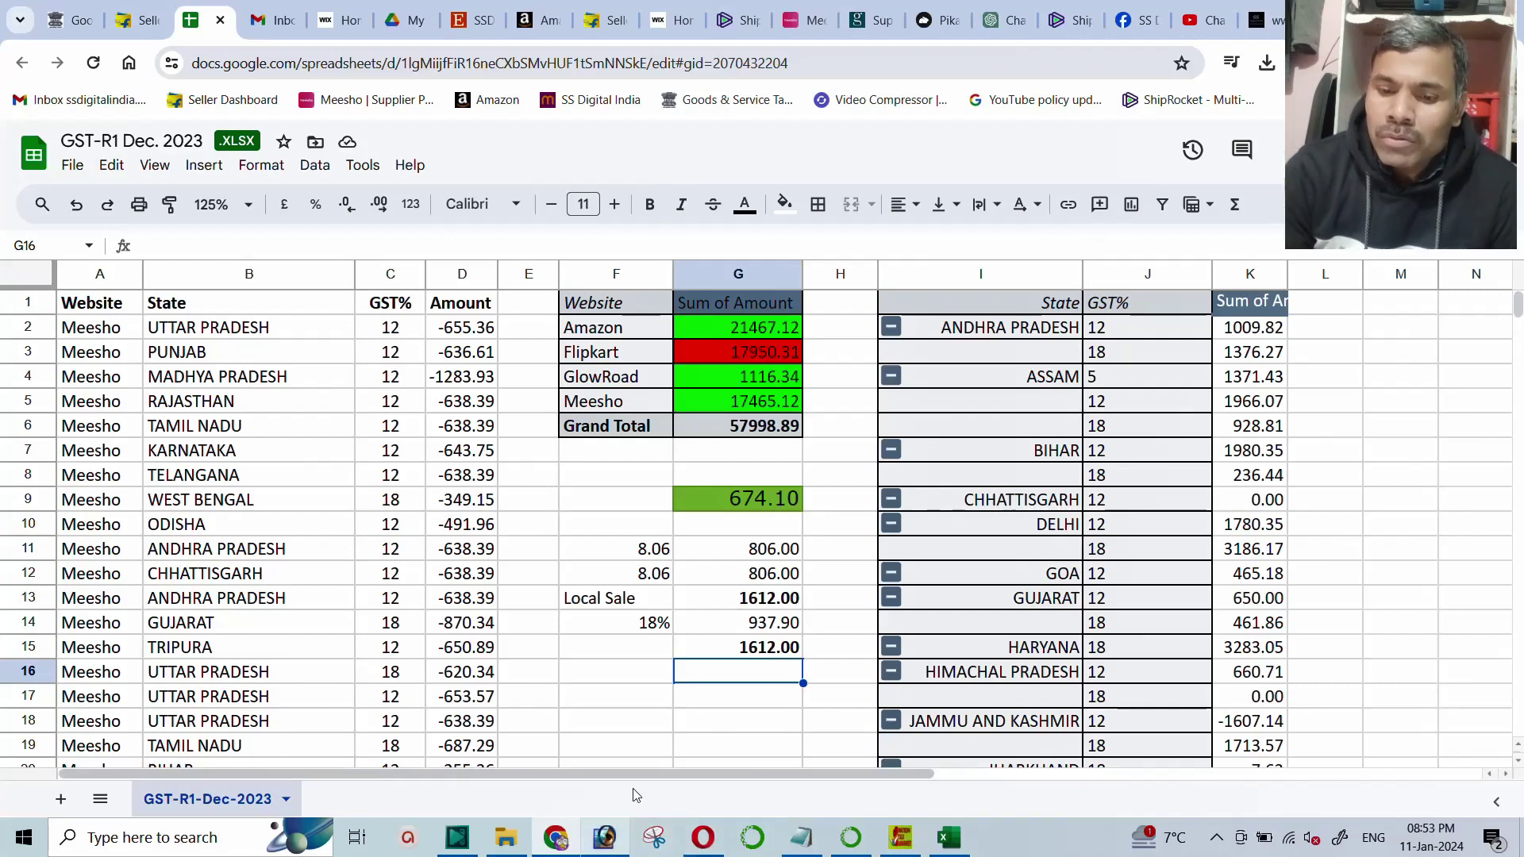
Switch to the GST portal's TCS credit summary and examine Flipkart's net value for Dec-2023.
left_click(556, 839)
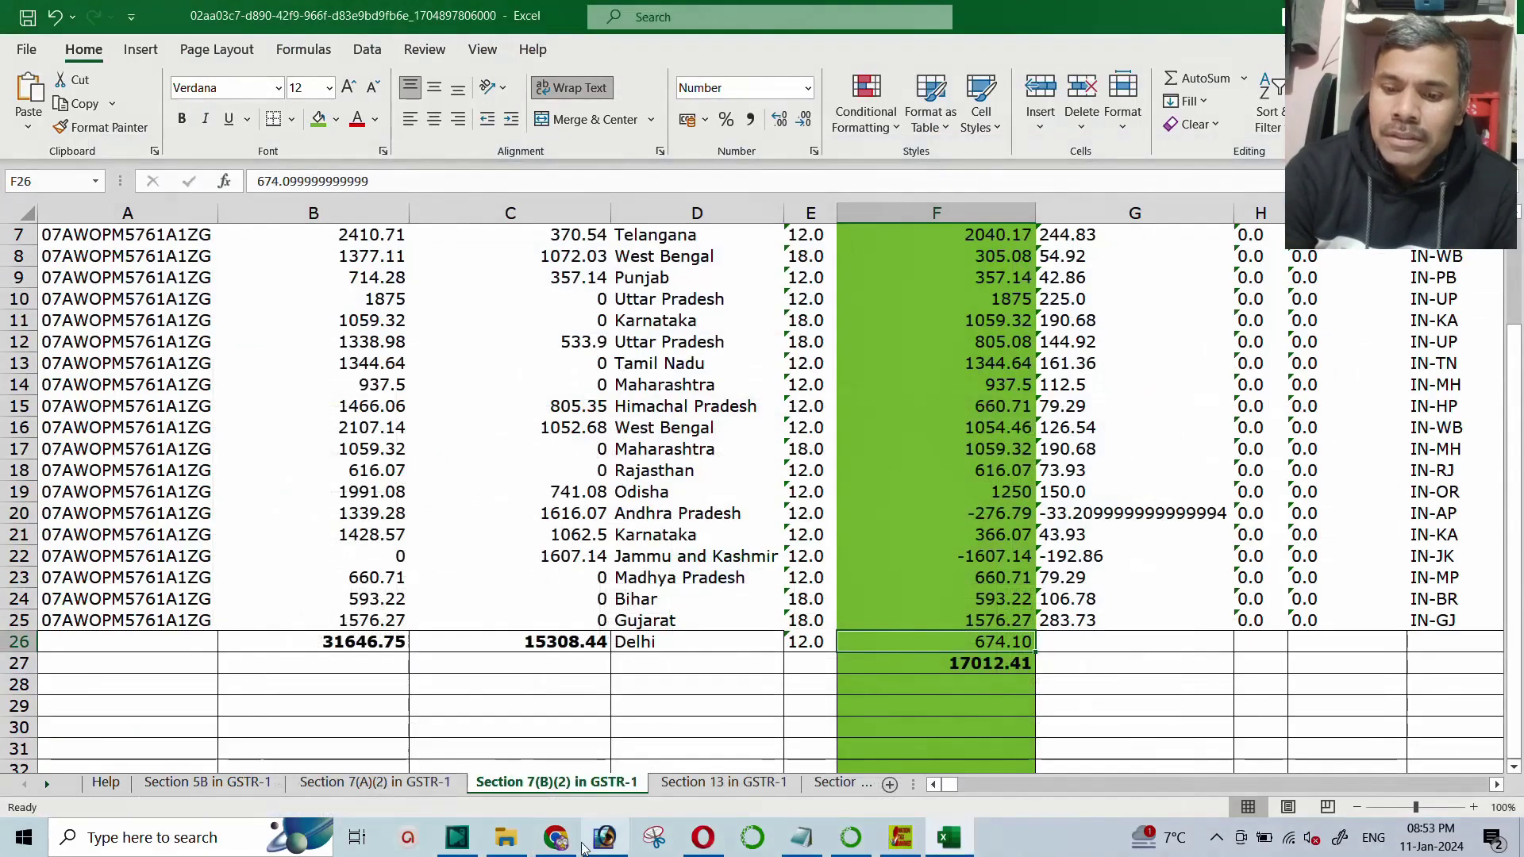
left_click(556, 840)
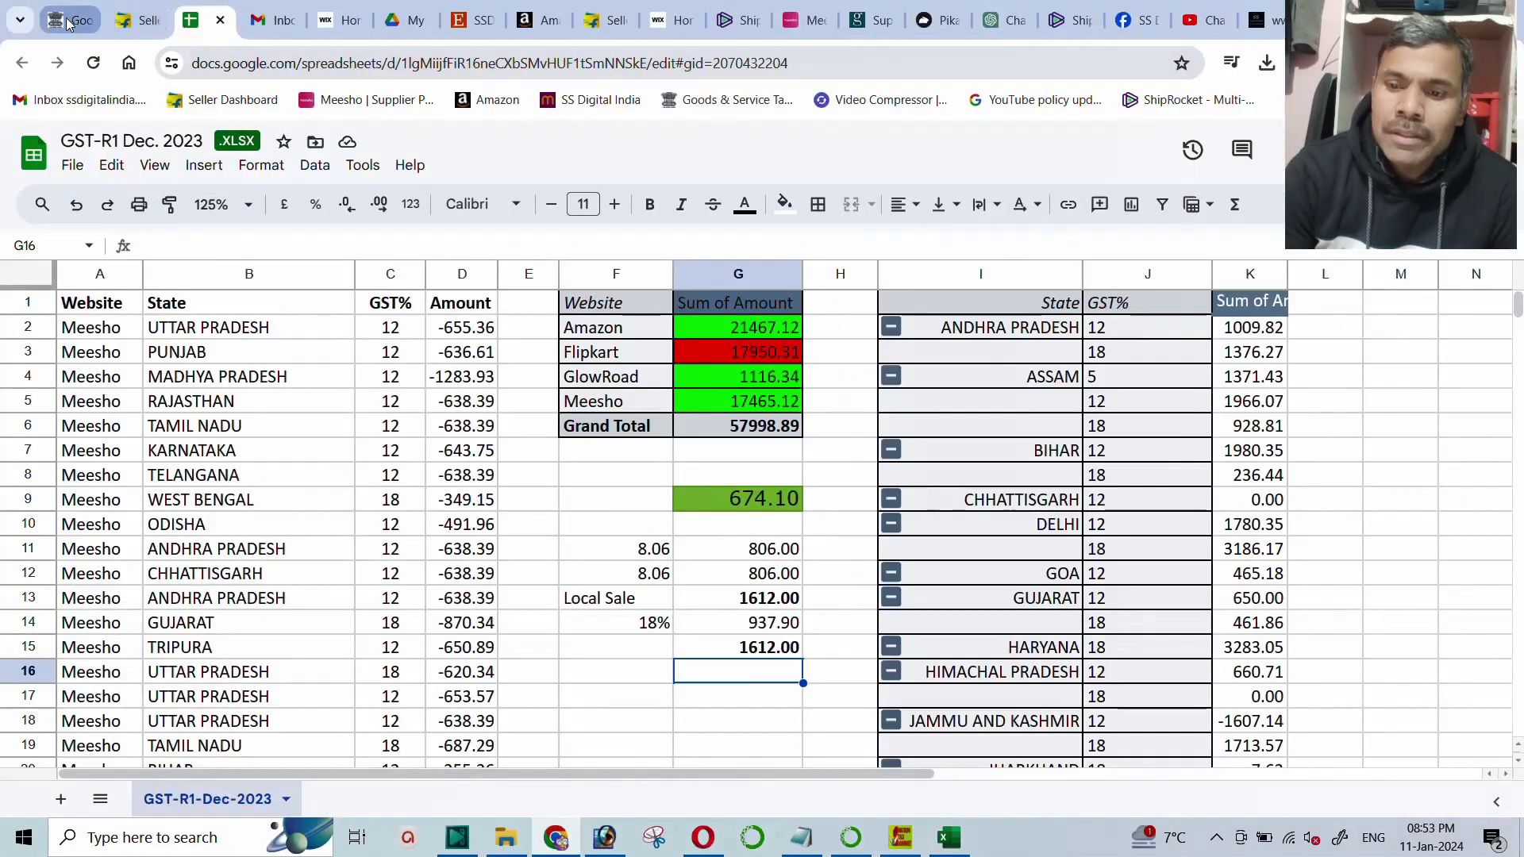
left_click(64, 20)
left_click_drag(854, 607, 927, 607)
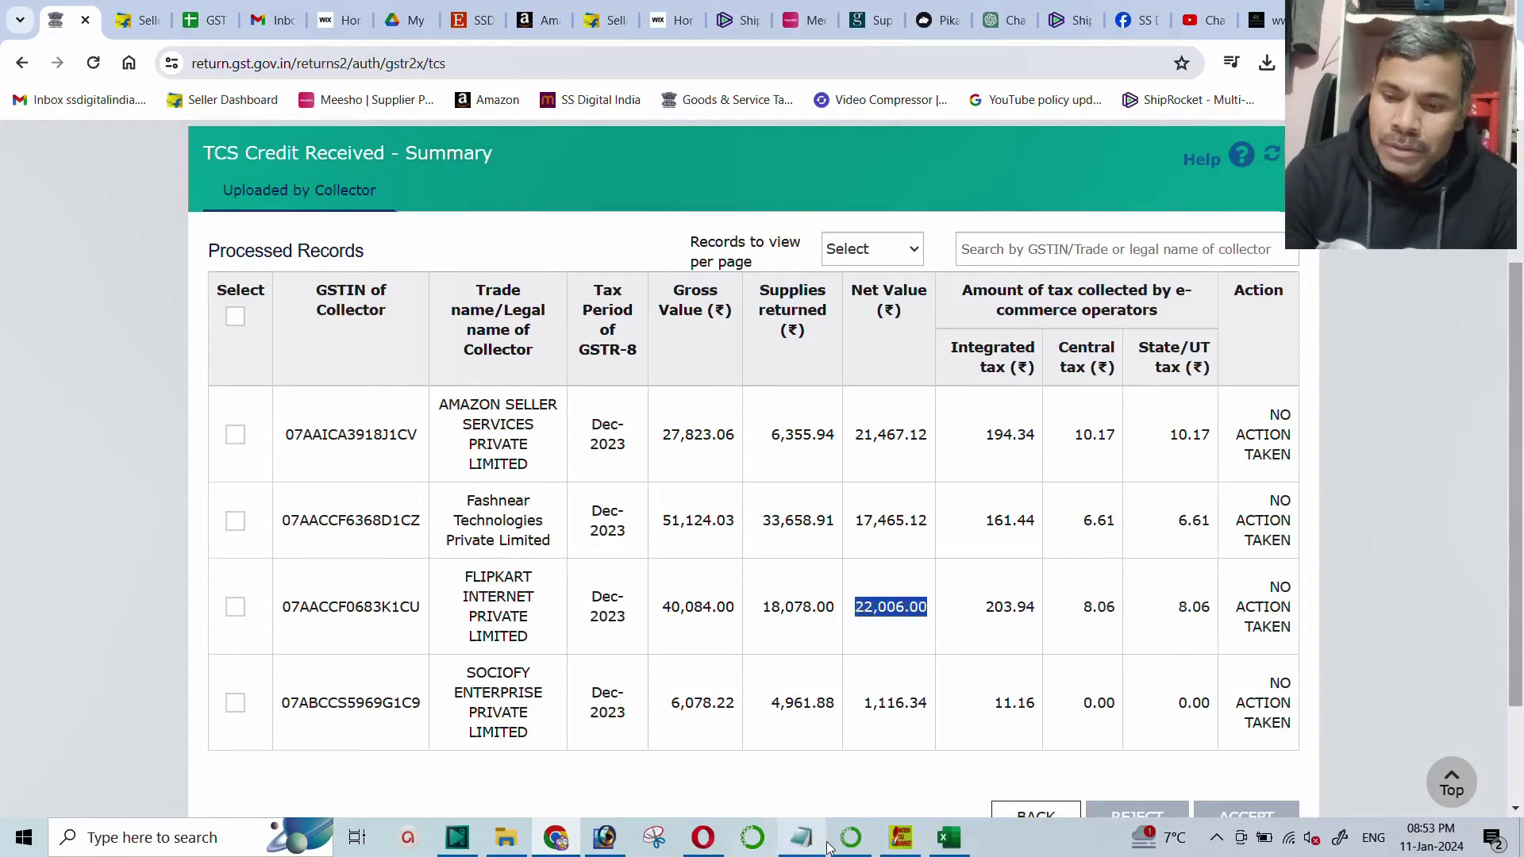
left_click(556, 838)
left_click(556, 838)
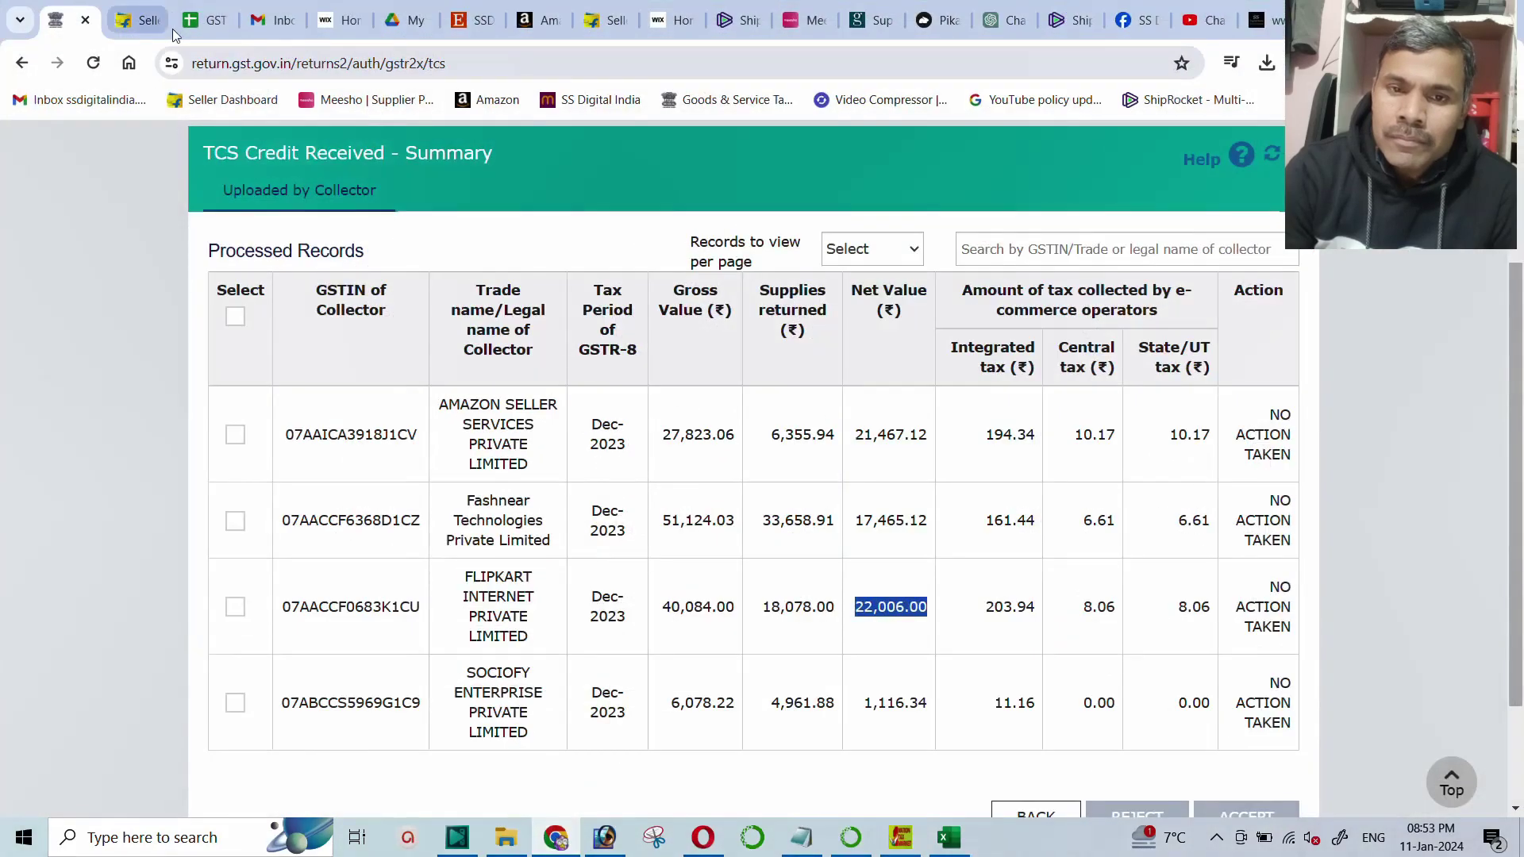
Return to the GST-R1 Dec. 2023 spreadsheet and enter Flipkart's portal net value 22006 in cell F16.
left_click(208, 20)
left_click(633, 684)
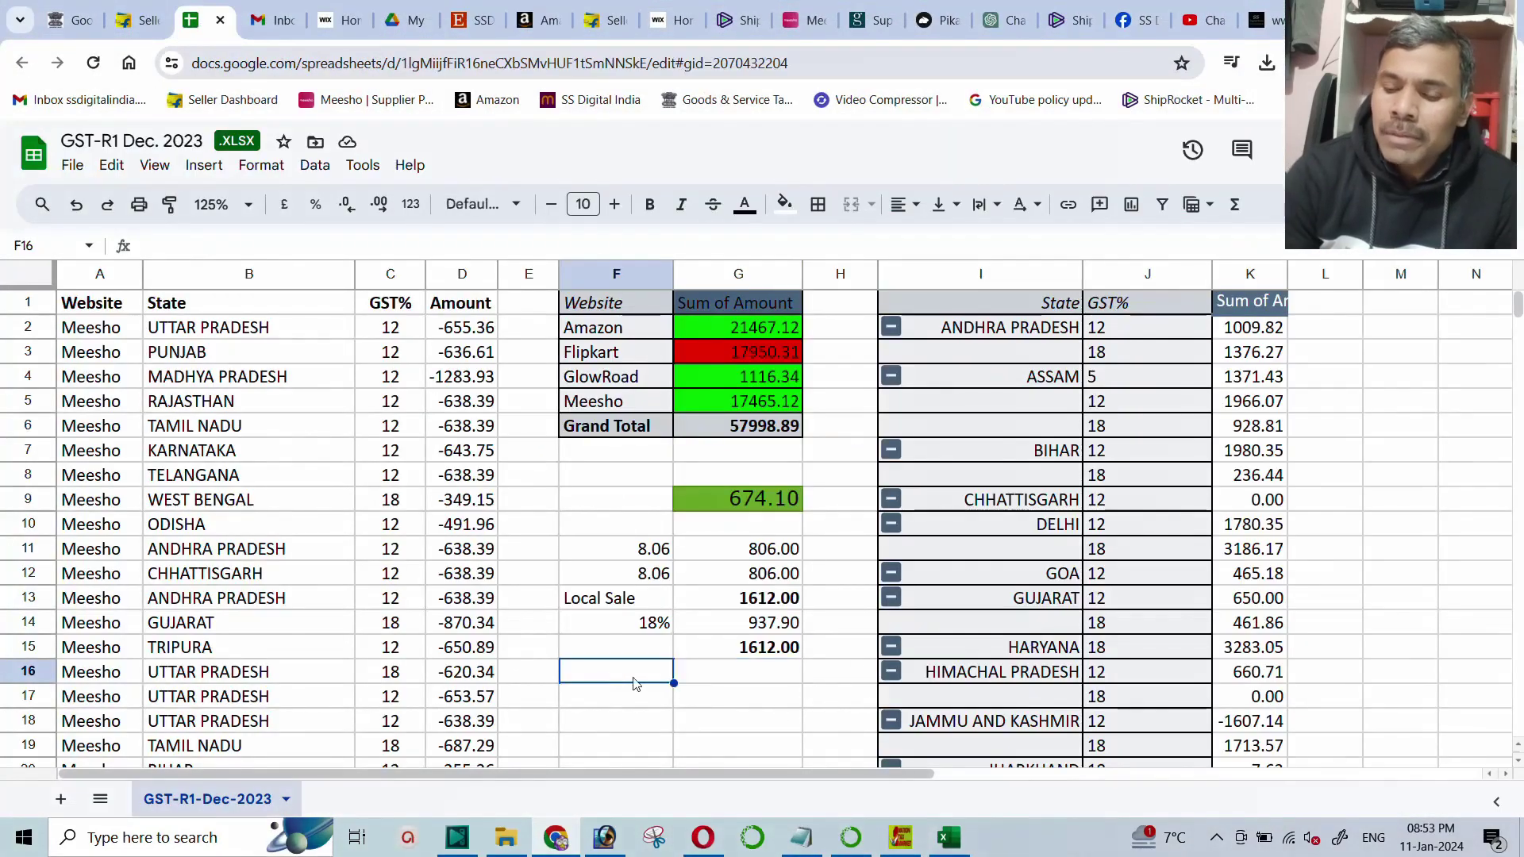
type("220")
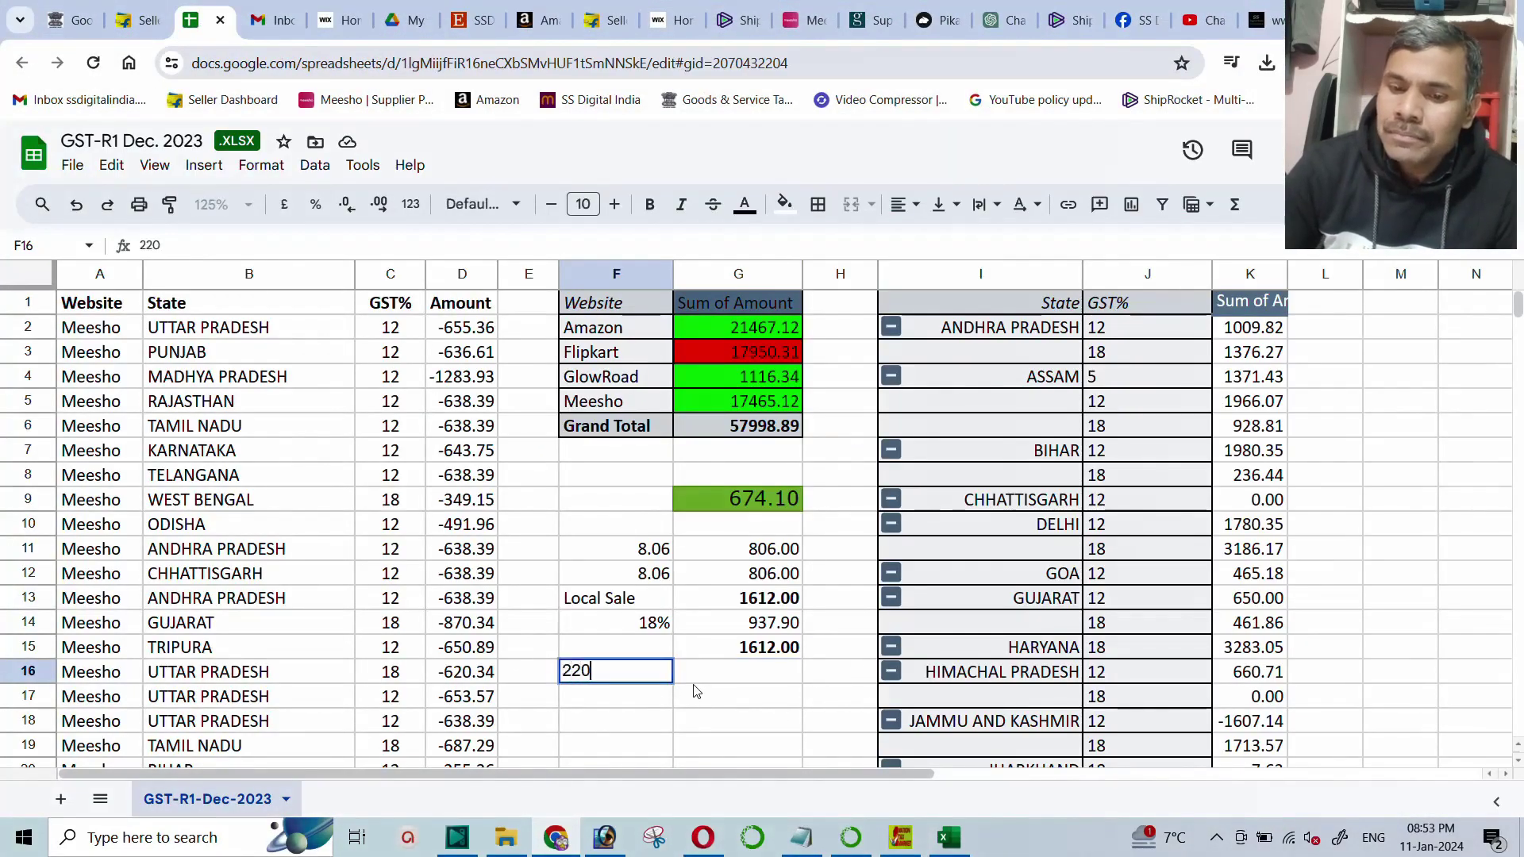
type("06")
key("Return")
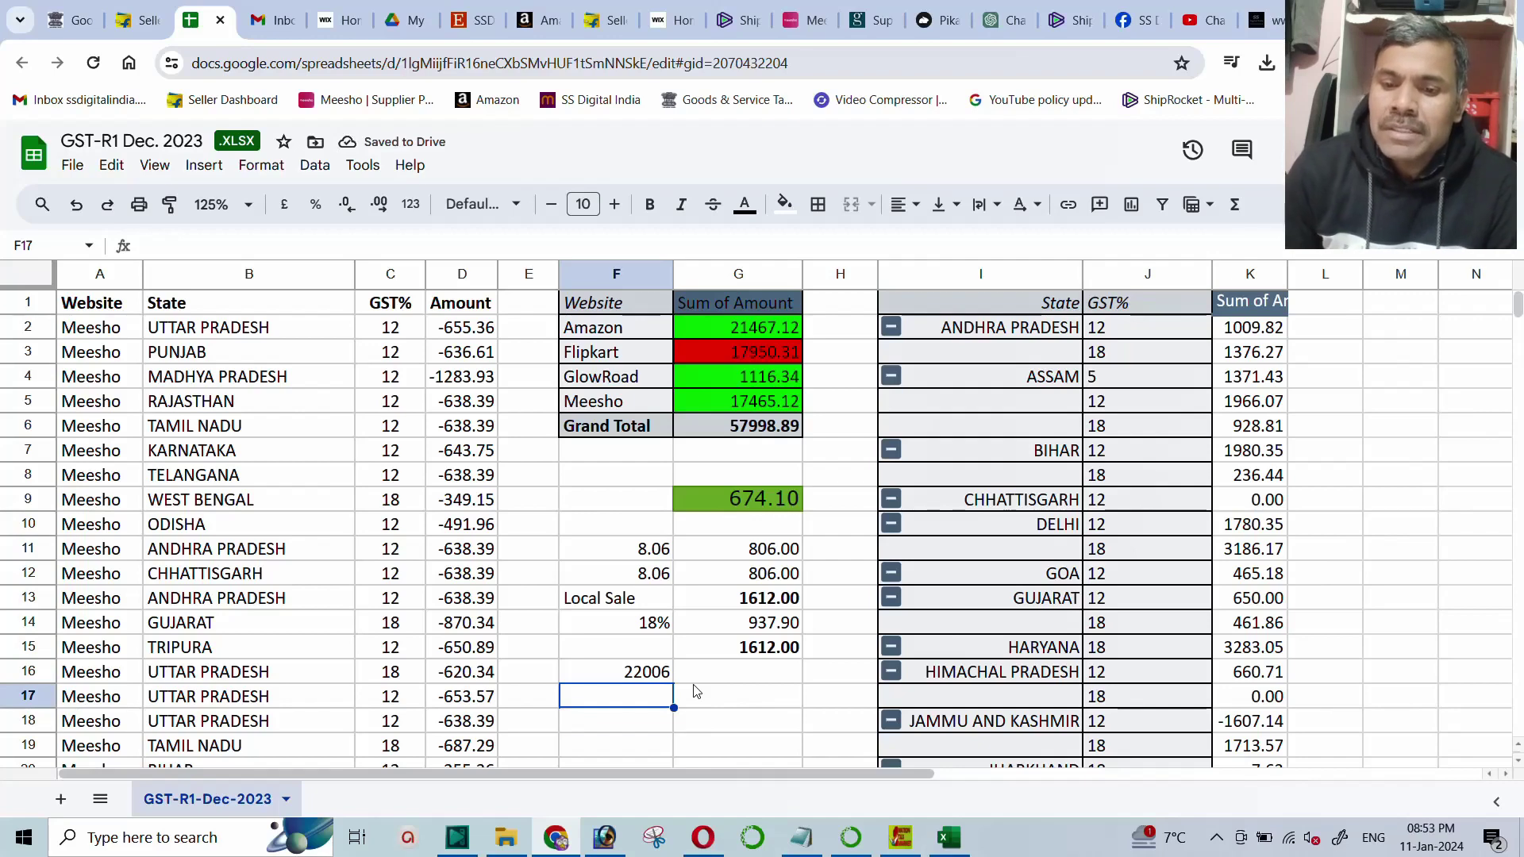
Subtract Flipkart's sheet total from its portal net value in cell F18 with the formula =F16-G3.
key("Down")
type("=")
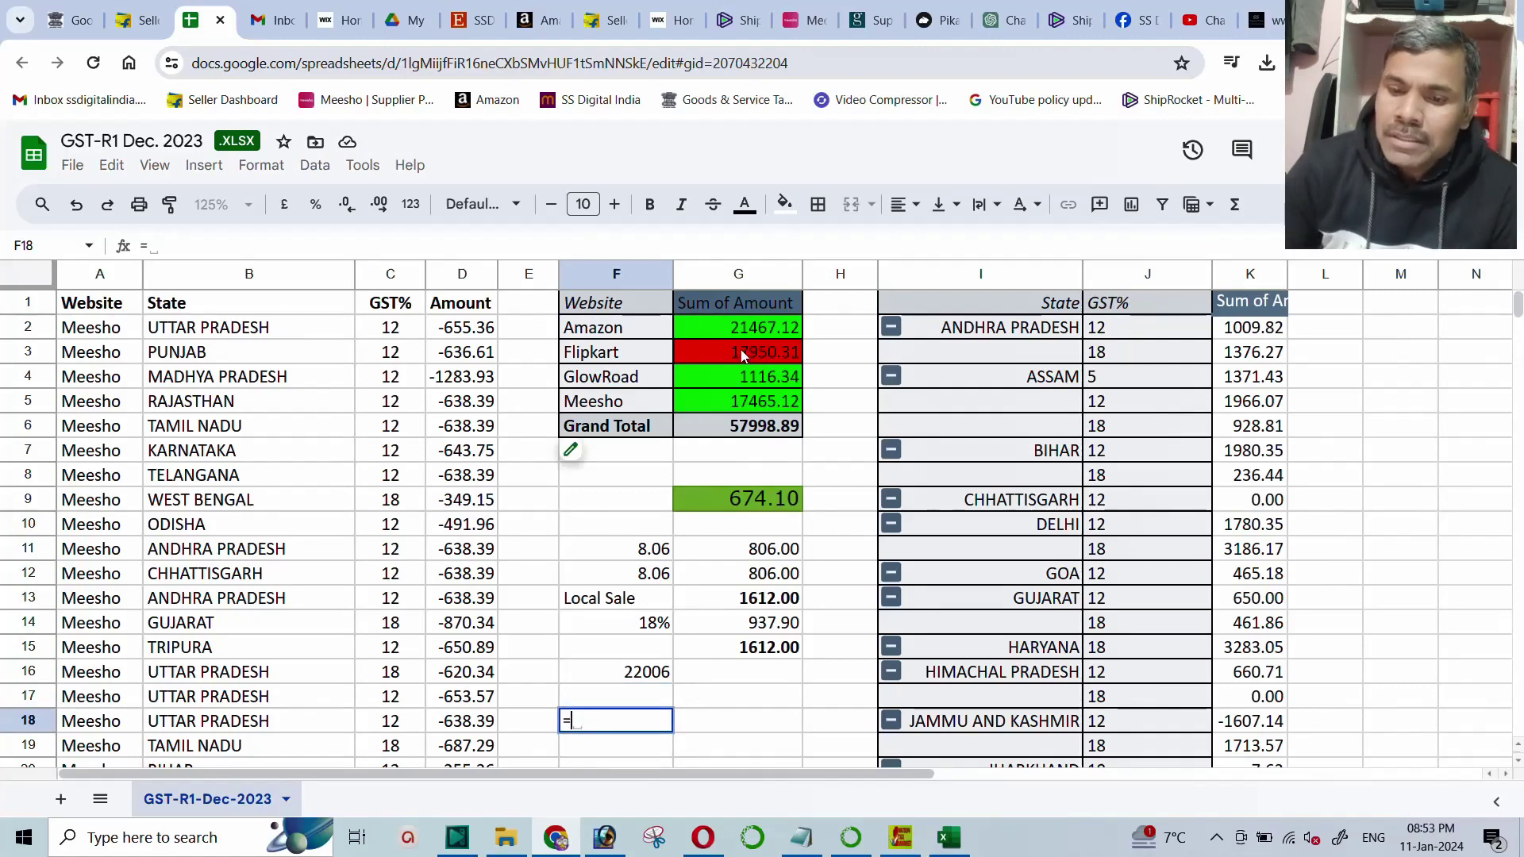
type("F16-")
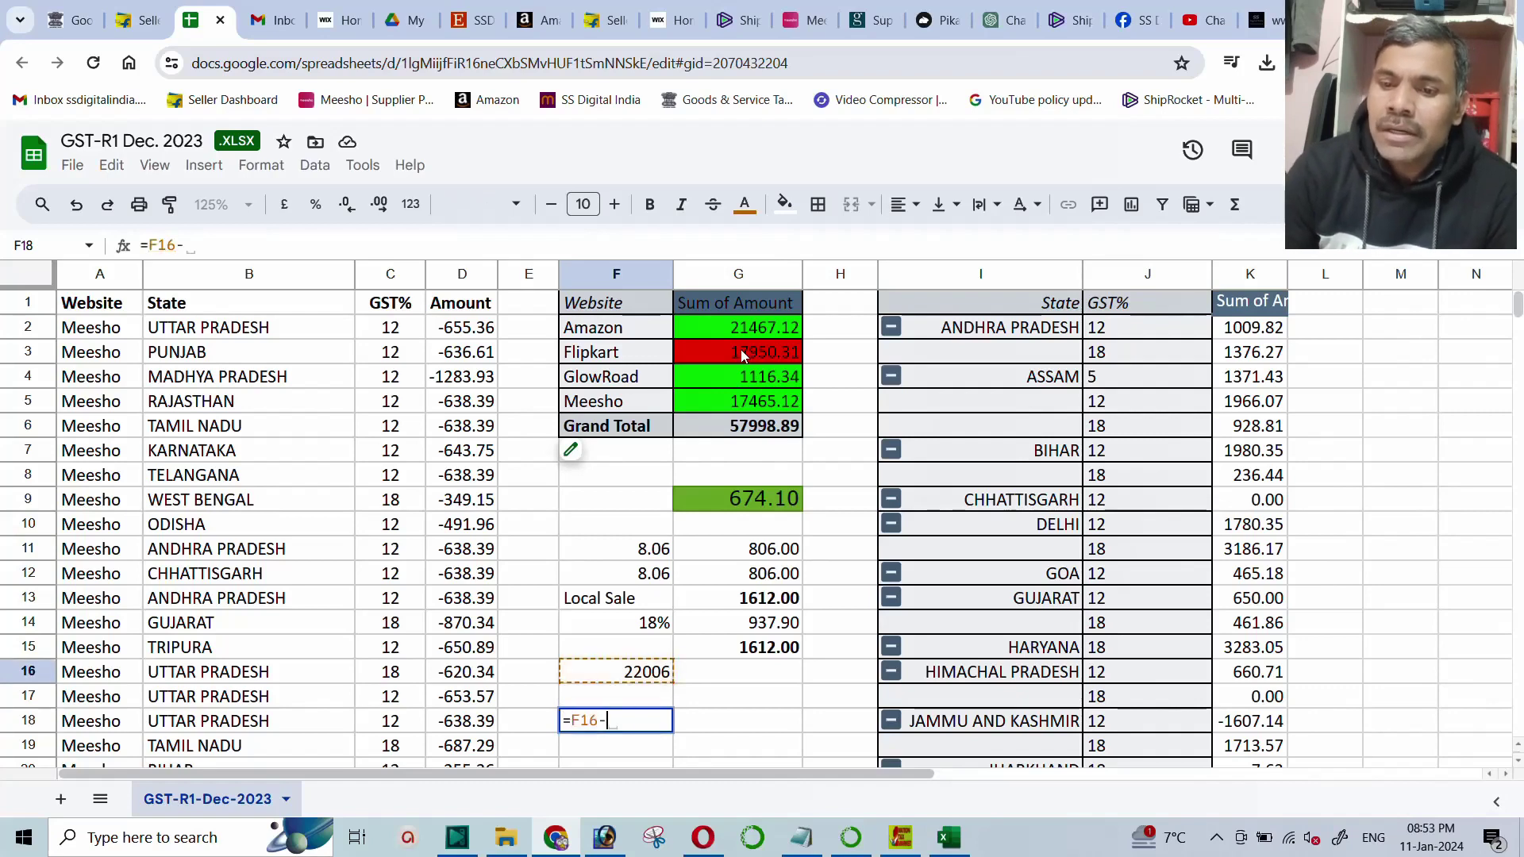
left_click(740, 349)
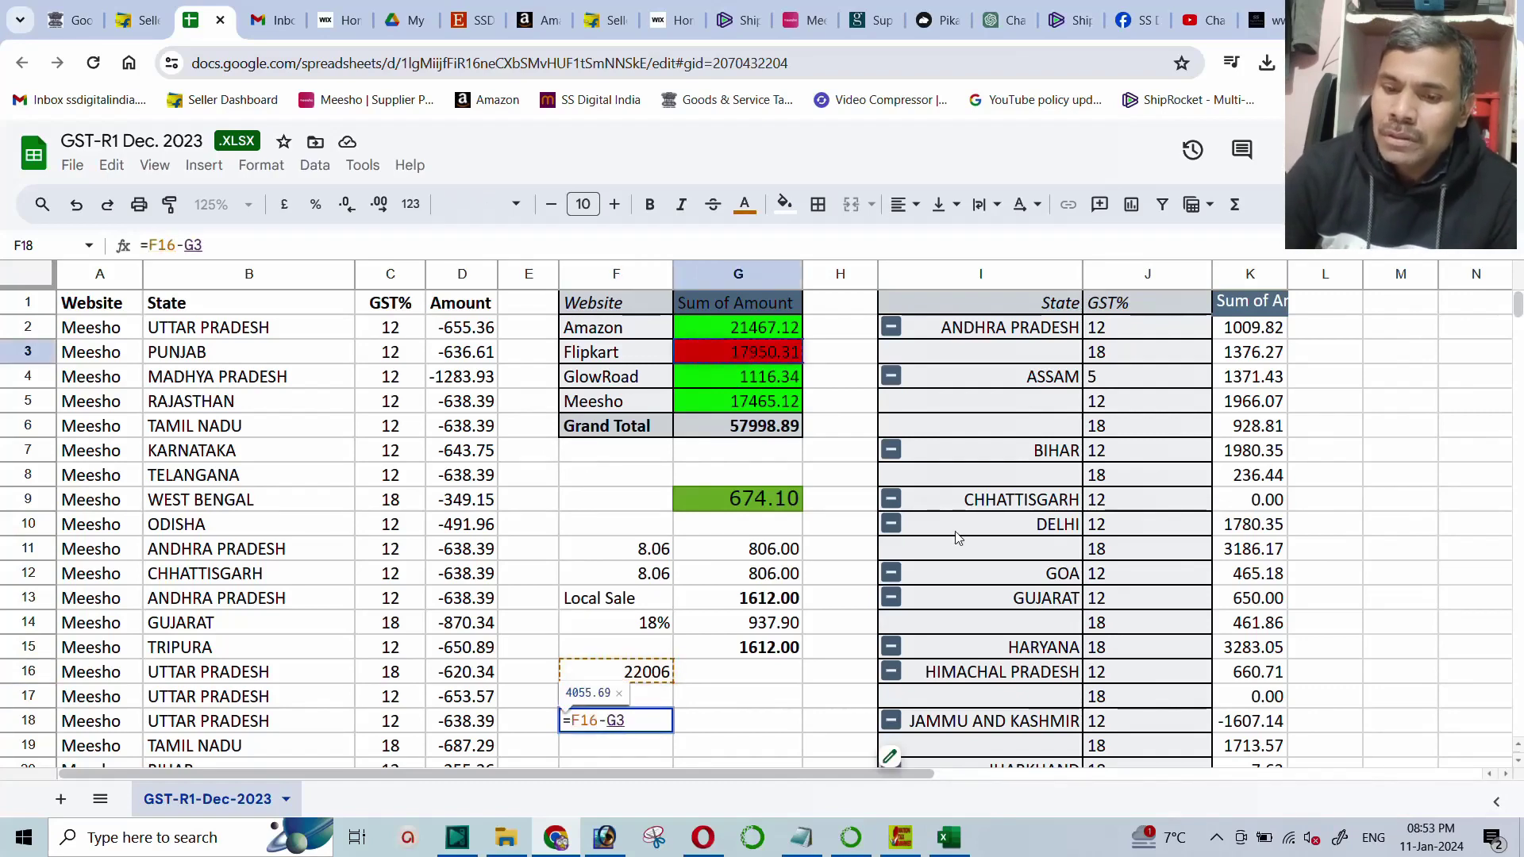
key("Return")
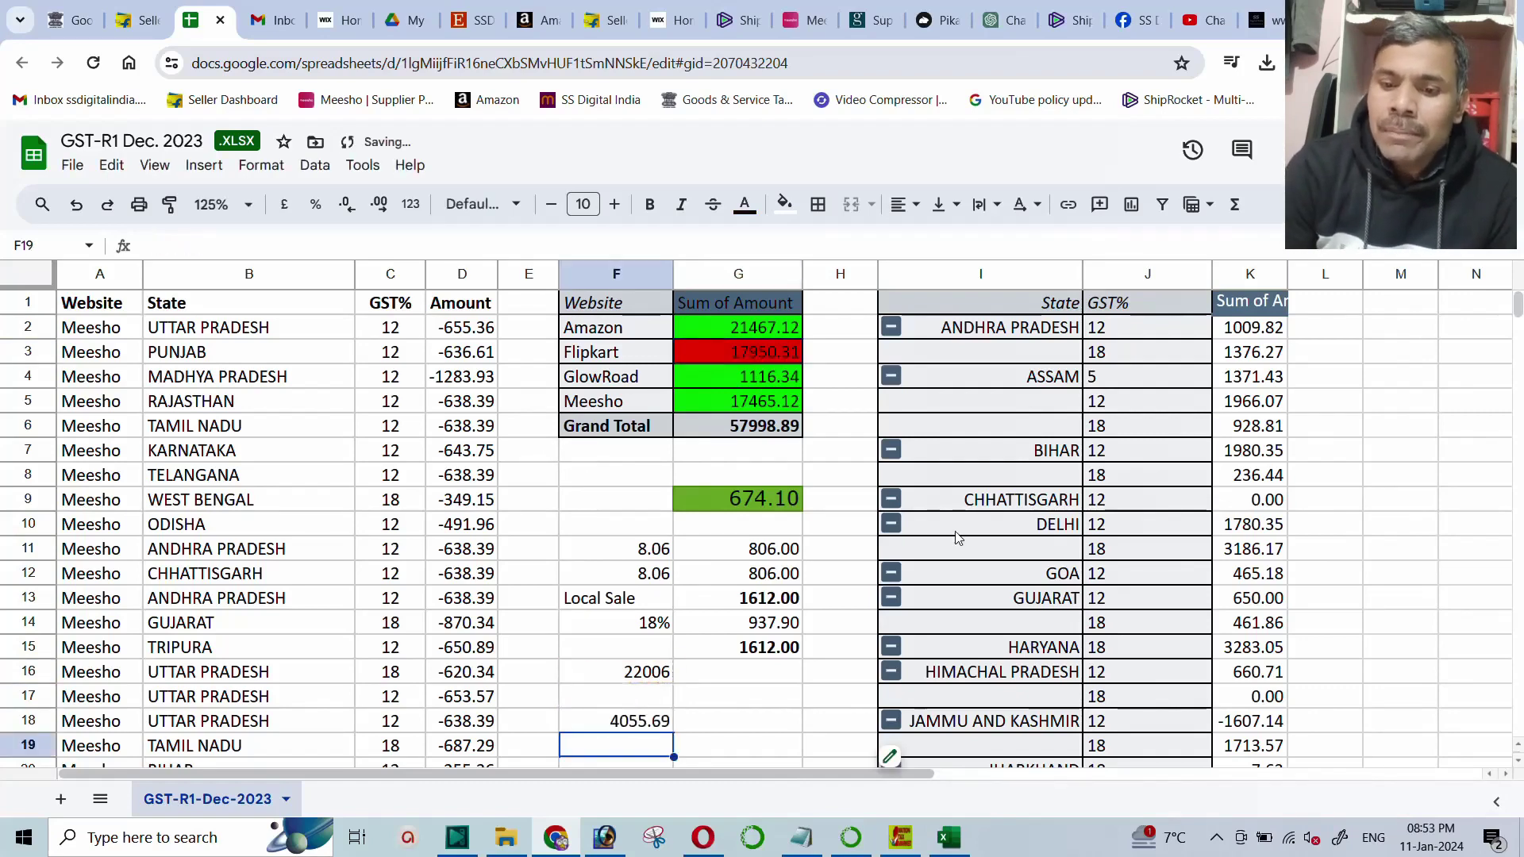
Make the Flipkart difference in cell F18 and the 18% label in cell F14 bold.
left_click(637, 730)
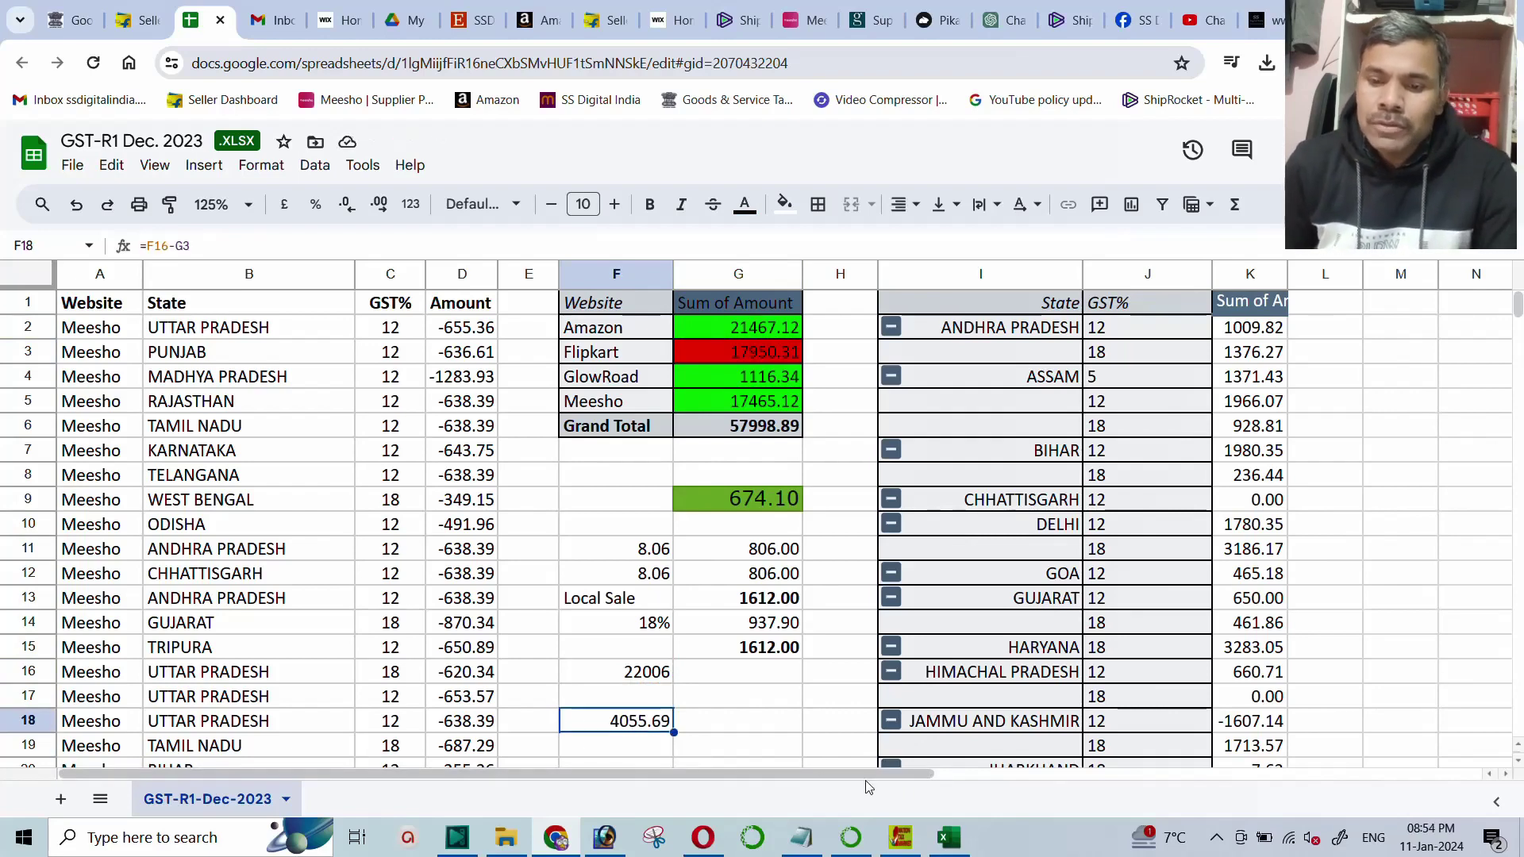
key("ctrl+b")
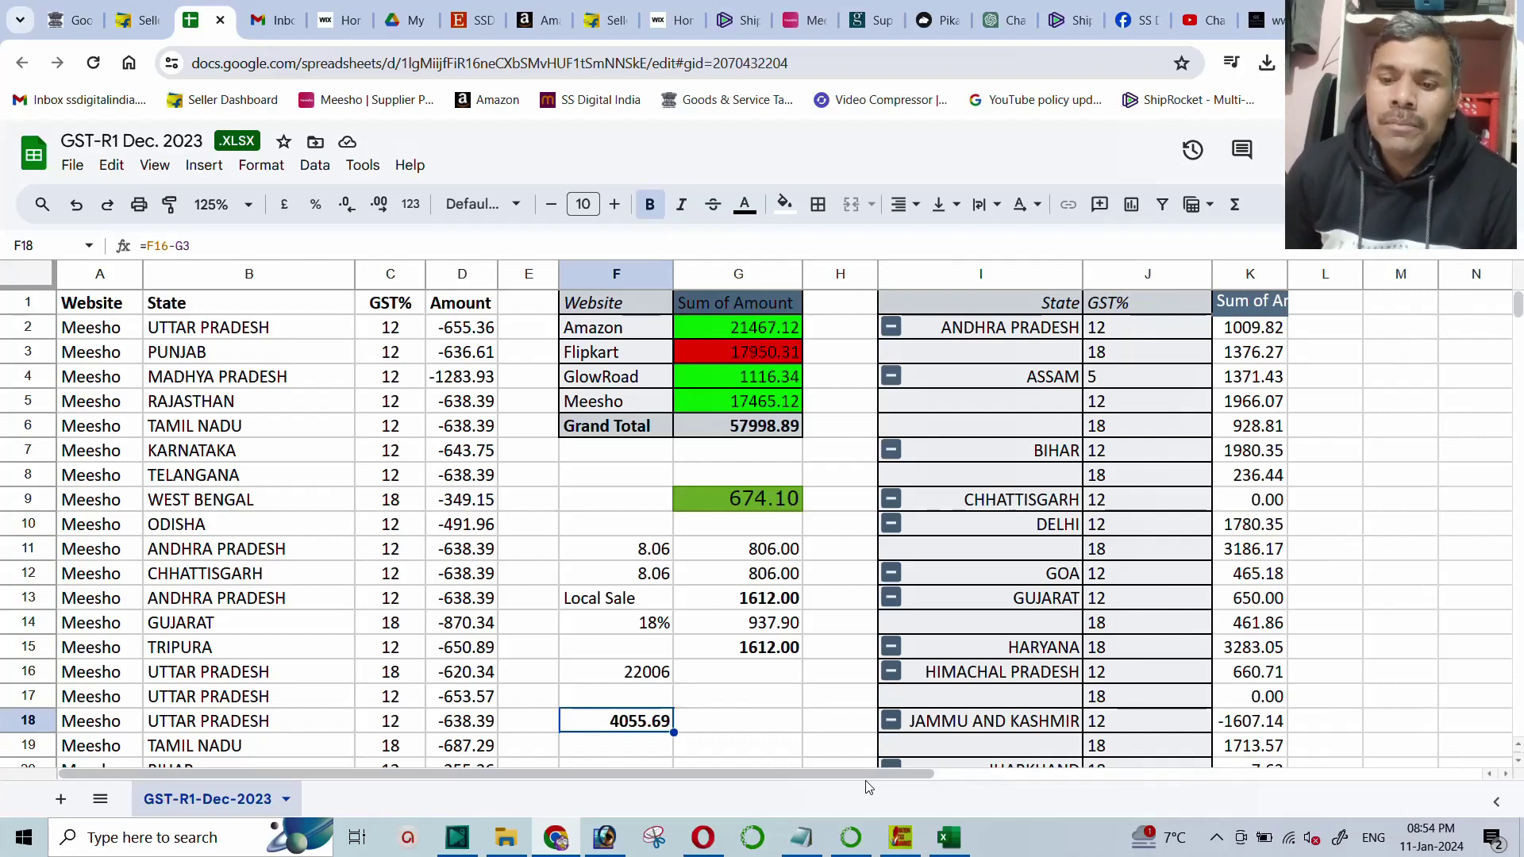
key("Up")
key("Up")
key("Up")
key("Up")
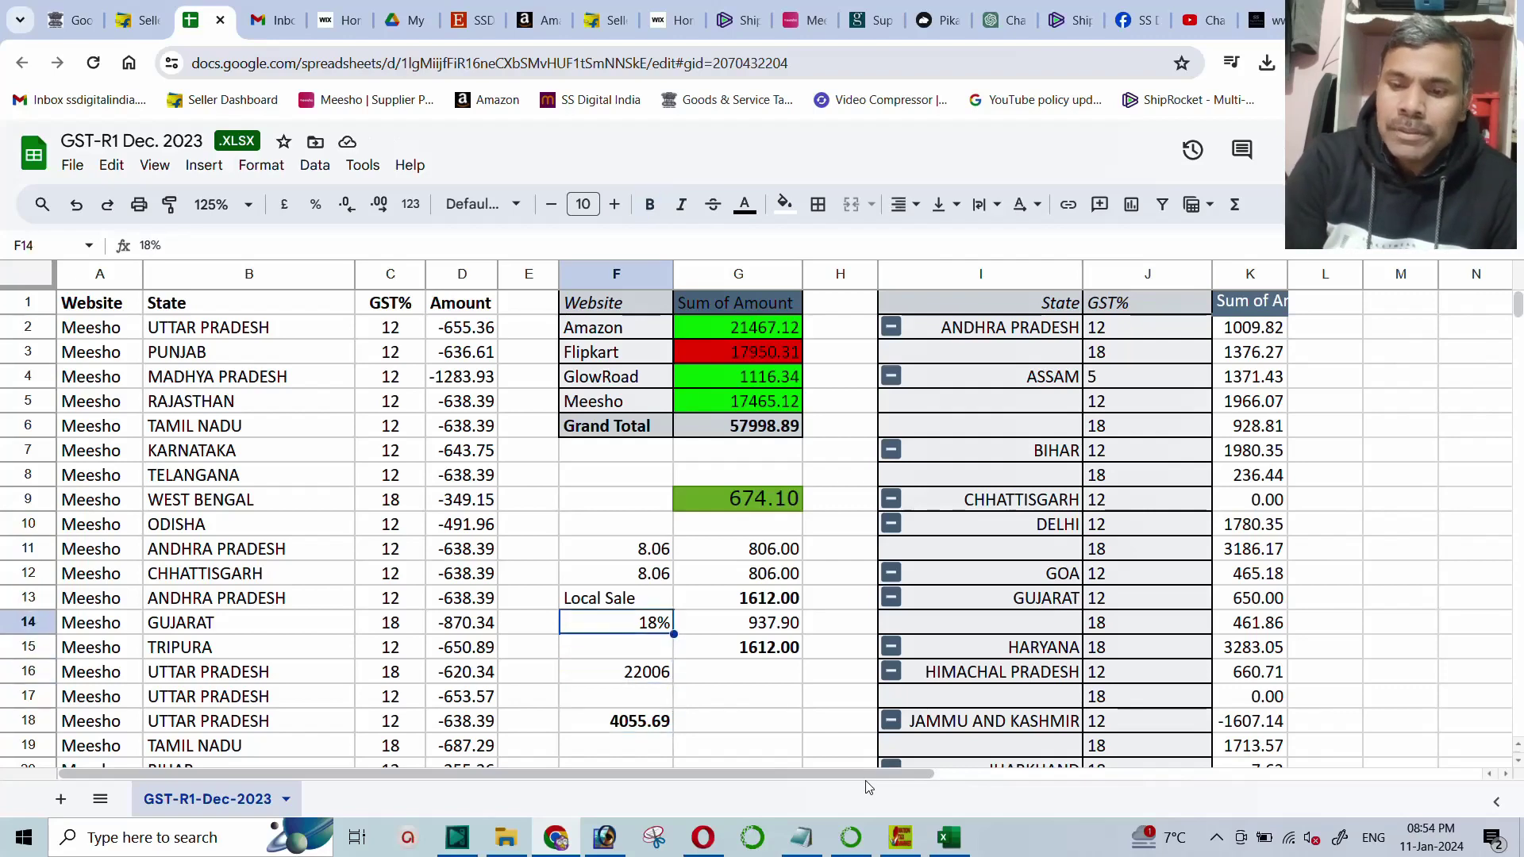
key("ctrl+b")
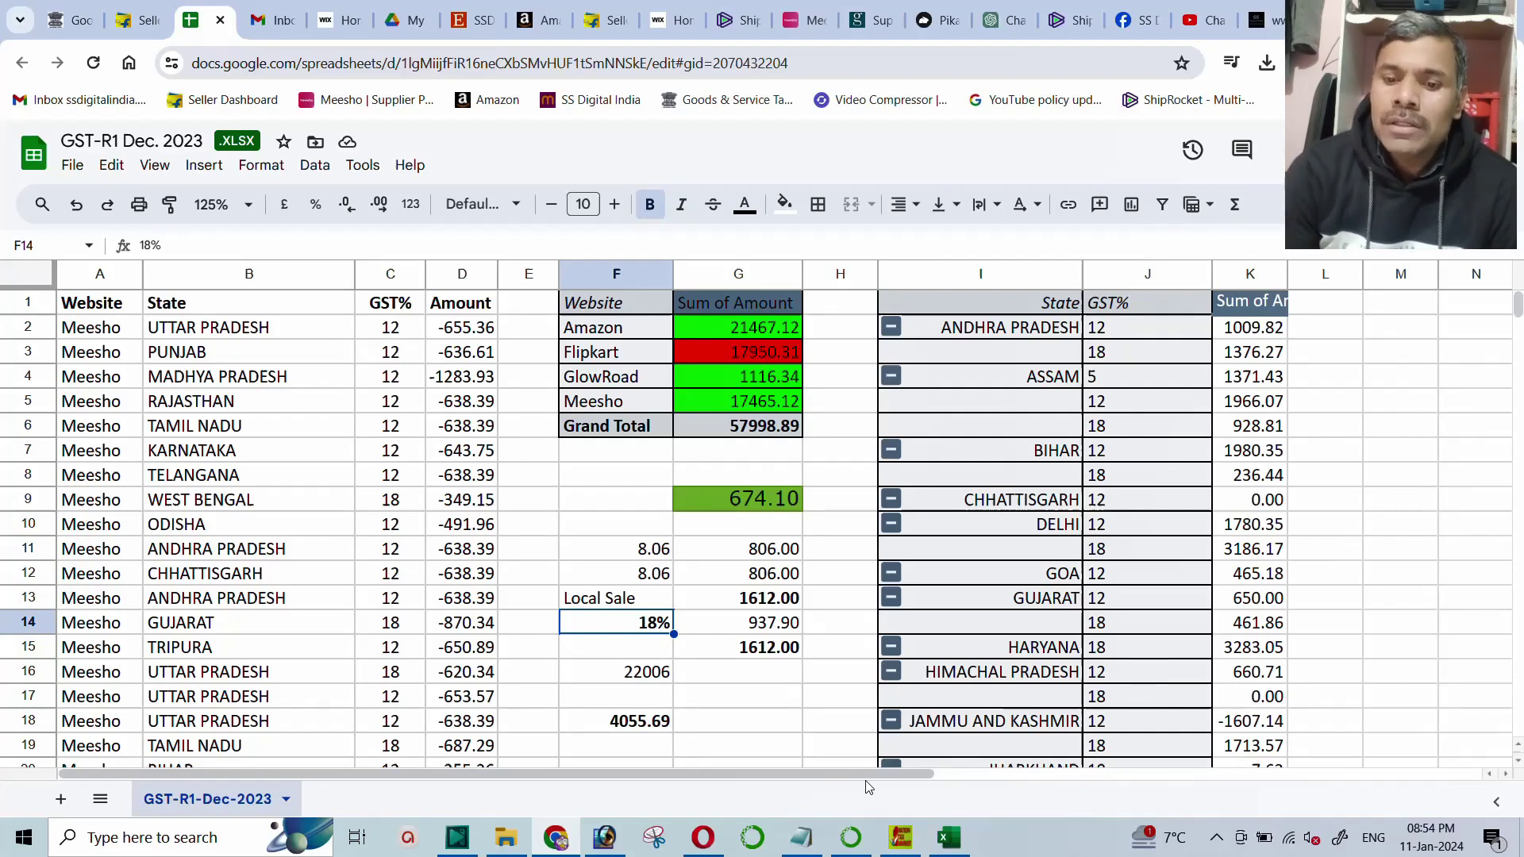
Copy the Flipkart difference from F18 into E132, beside the Flipkart Assam row, as values only, and widen column E slightly.
left_click(629, 729)
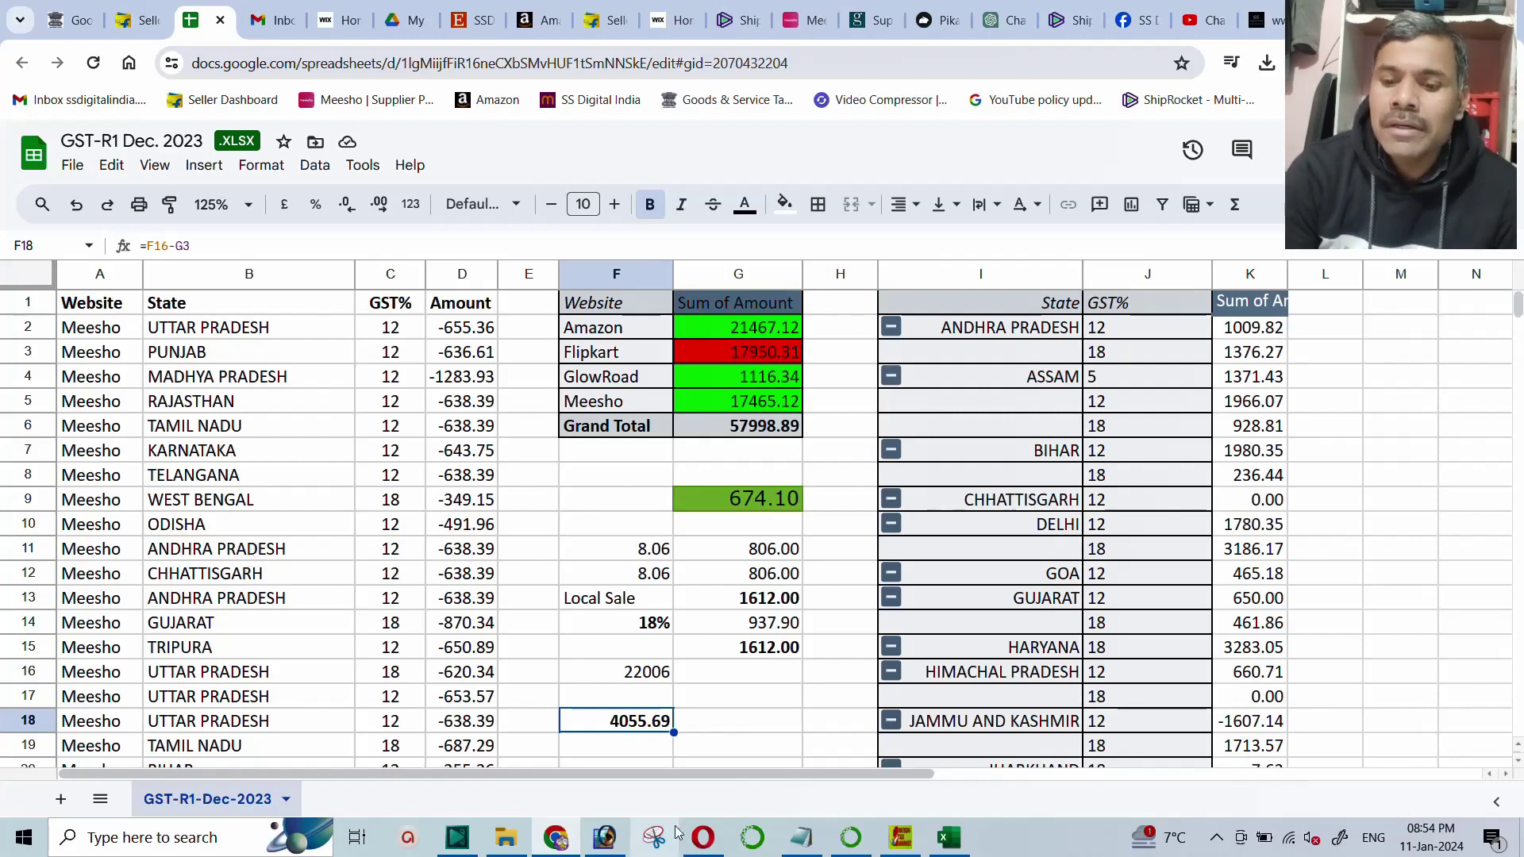
scroll(301, 675, "down", 19)
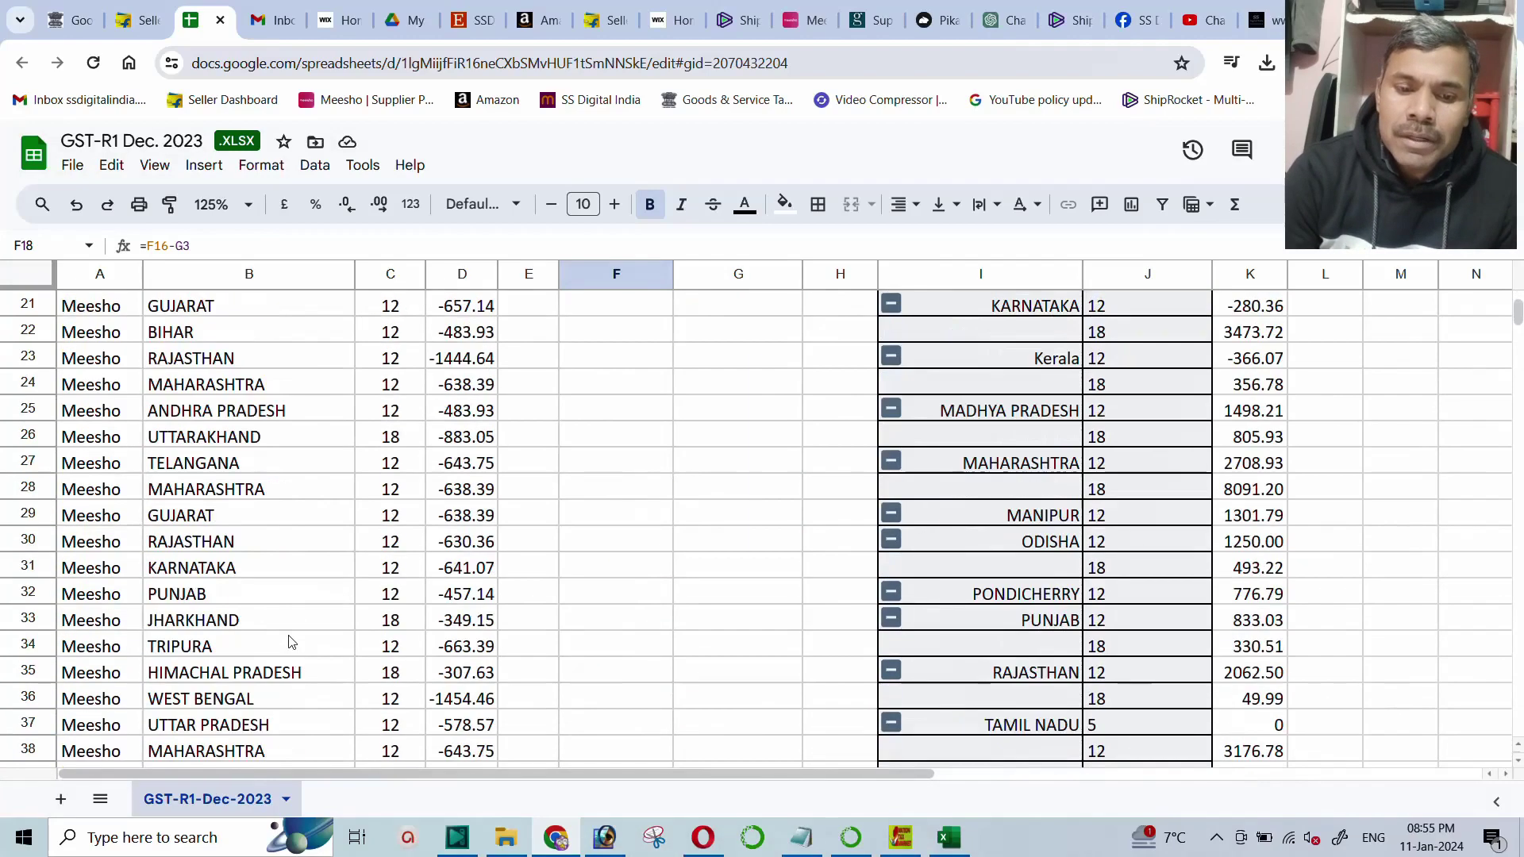
scroll(294, 628, "down", 20)
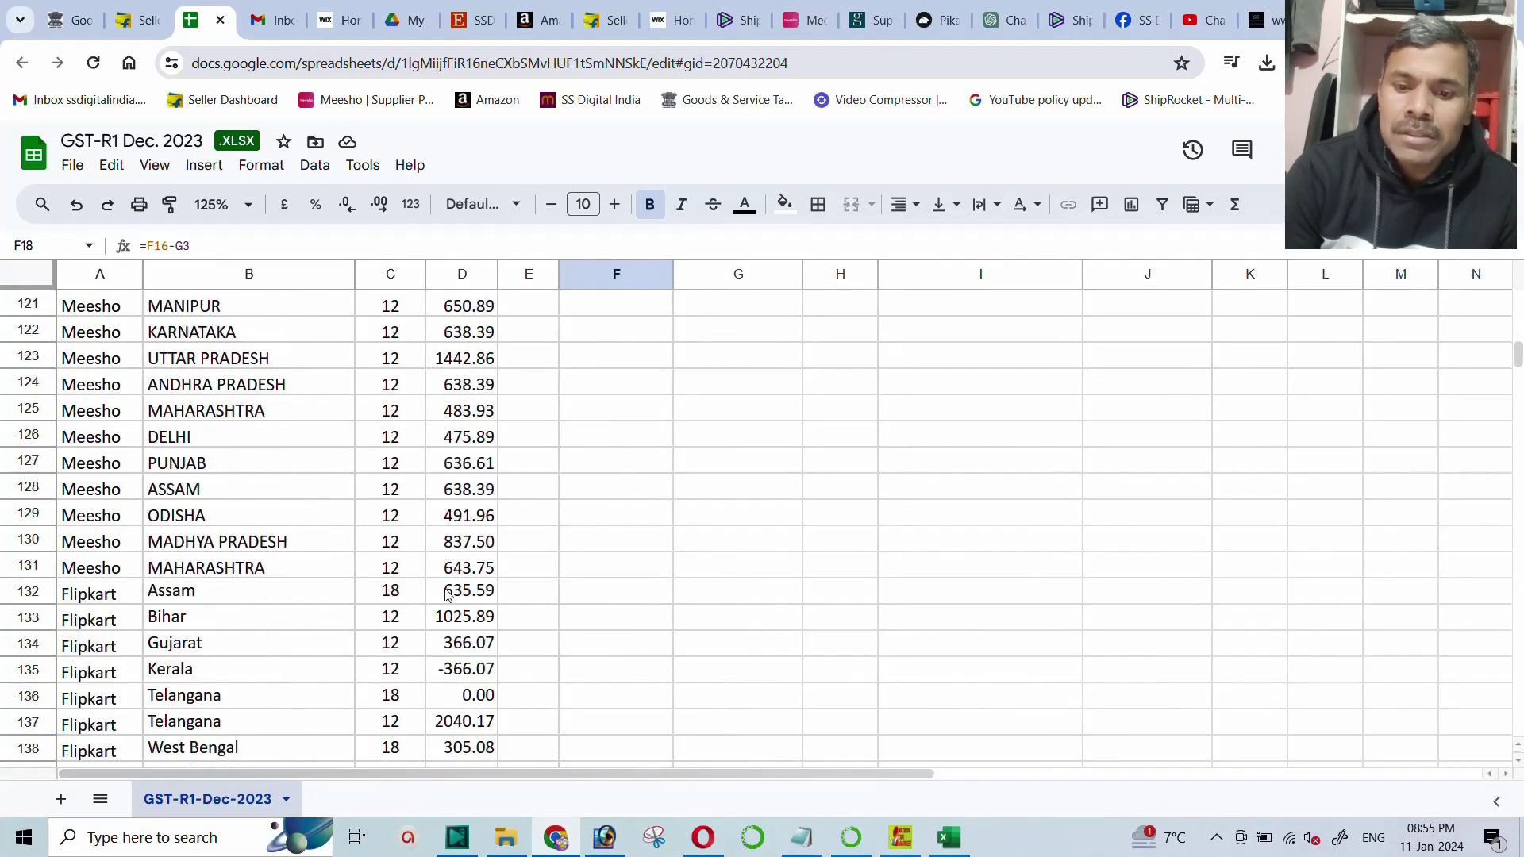
left_click(472, 591)
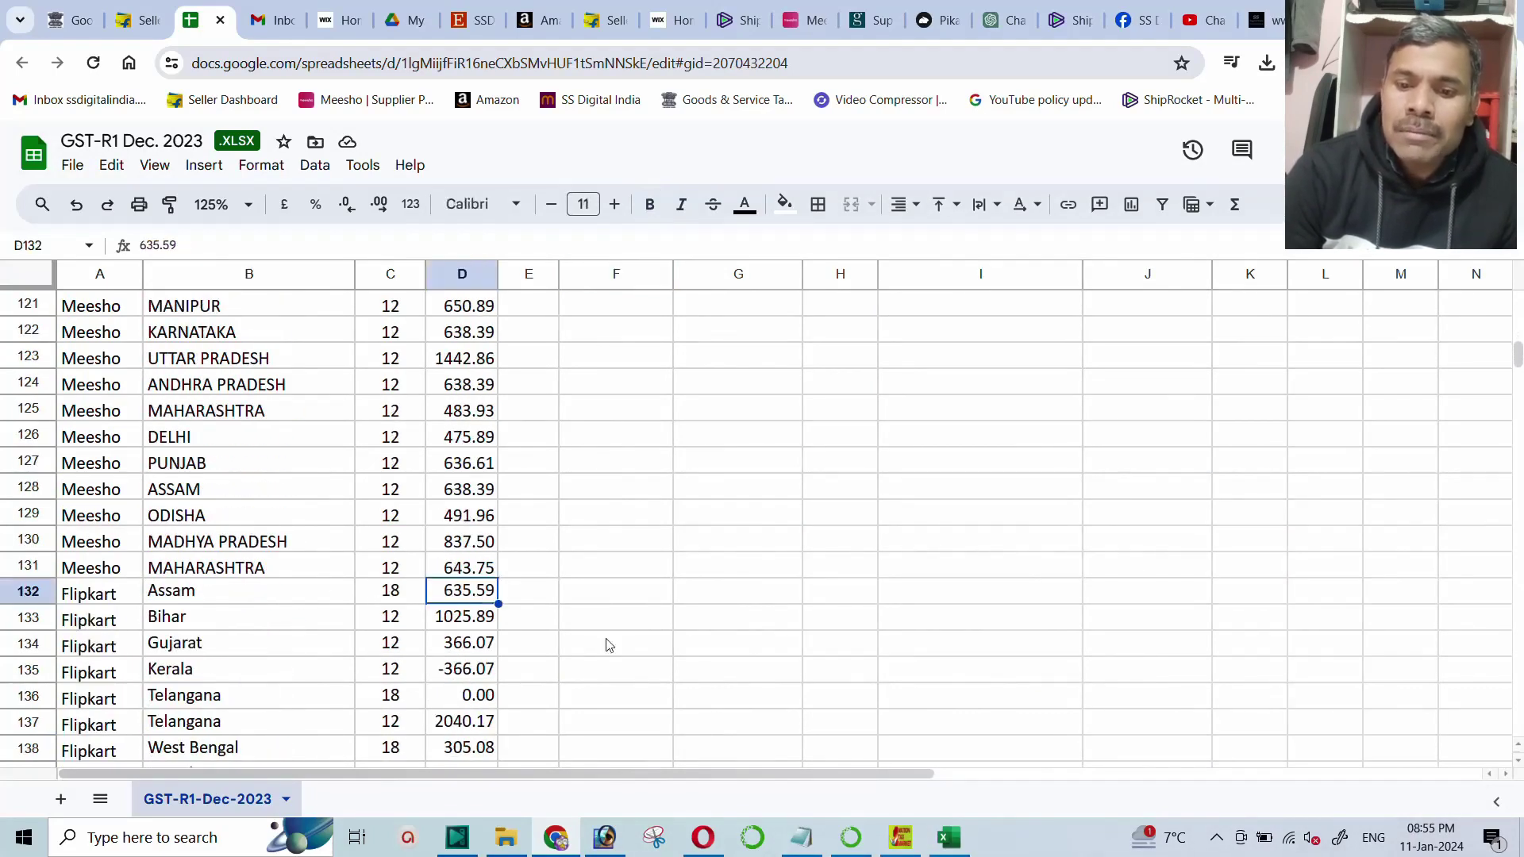
left_click(529, 592)
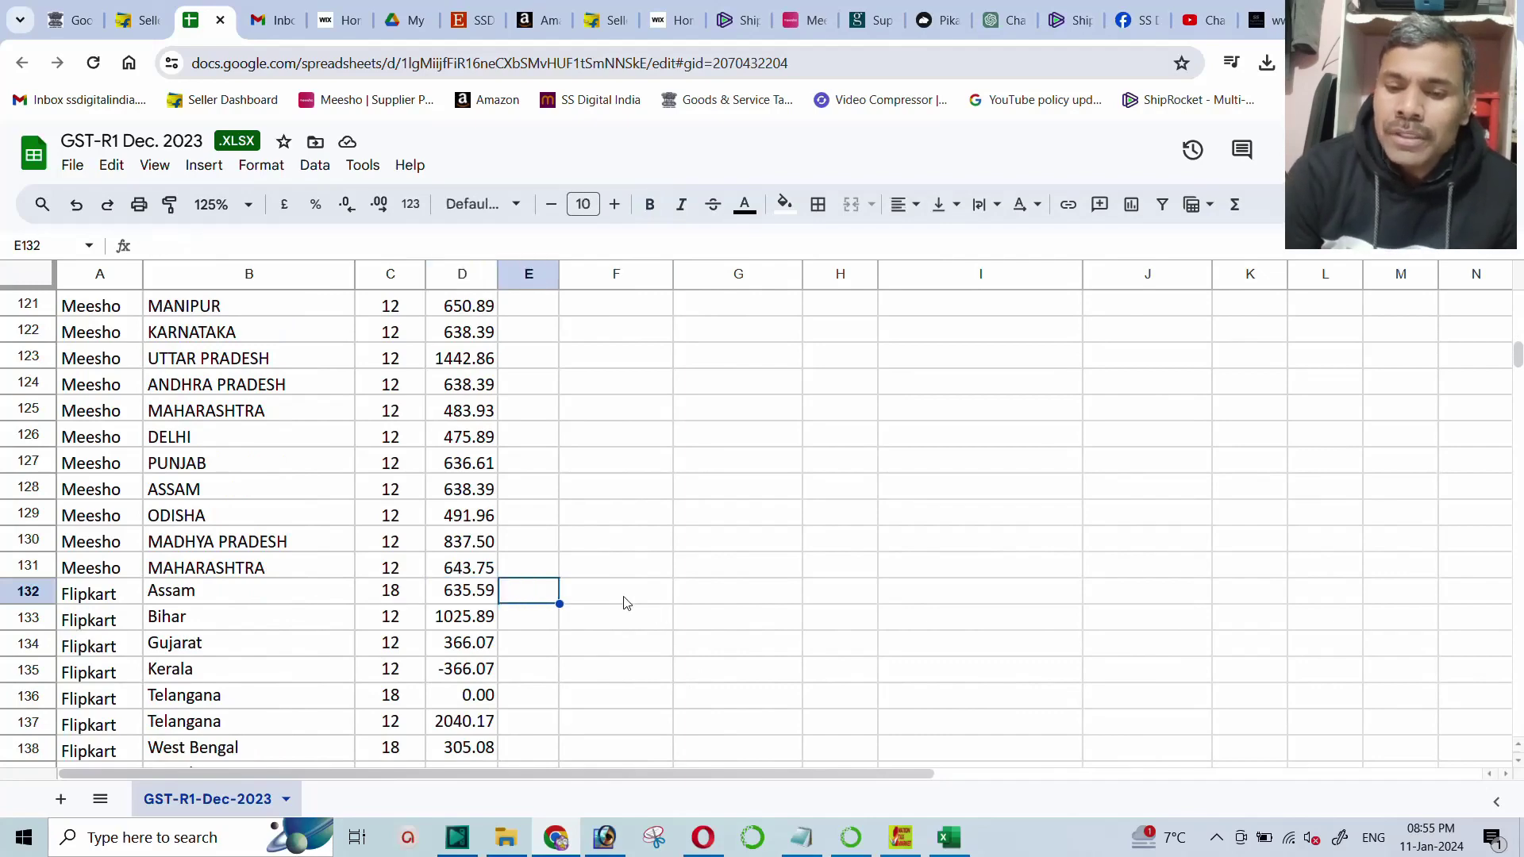
scroll(651, 481, "up", 14)
scroll(651, 481, "up", 20)
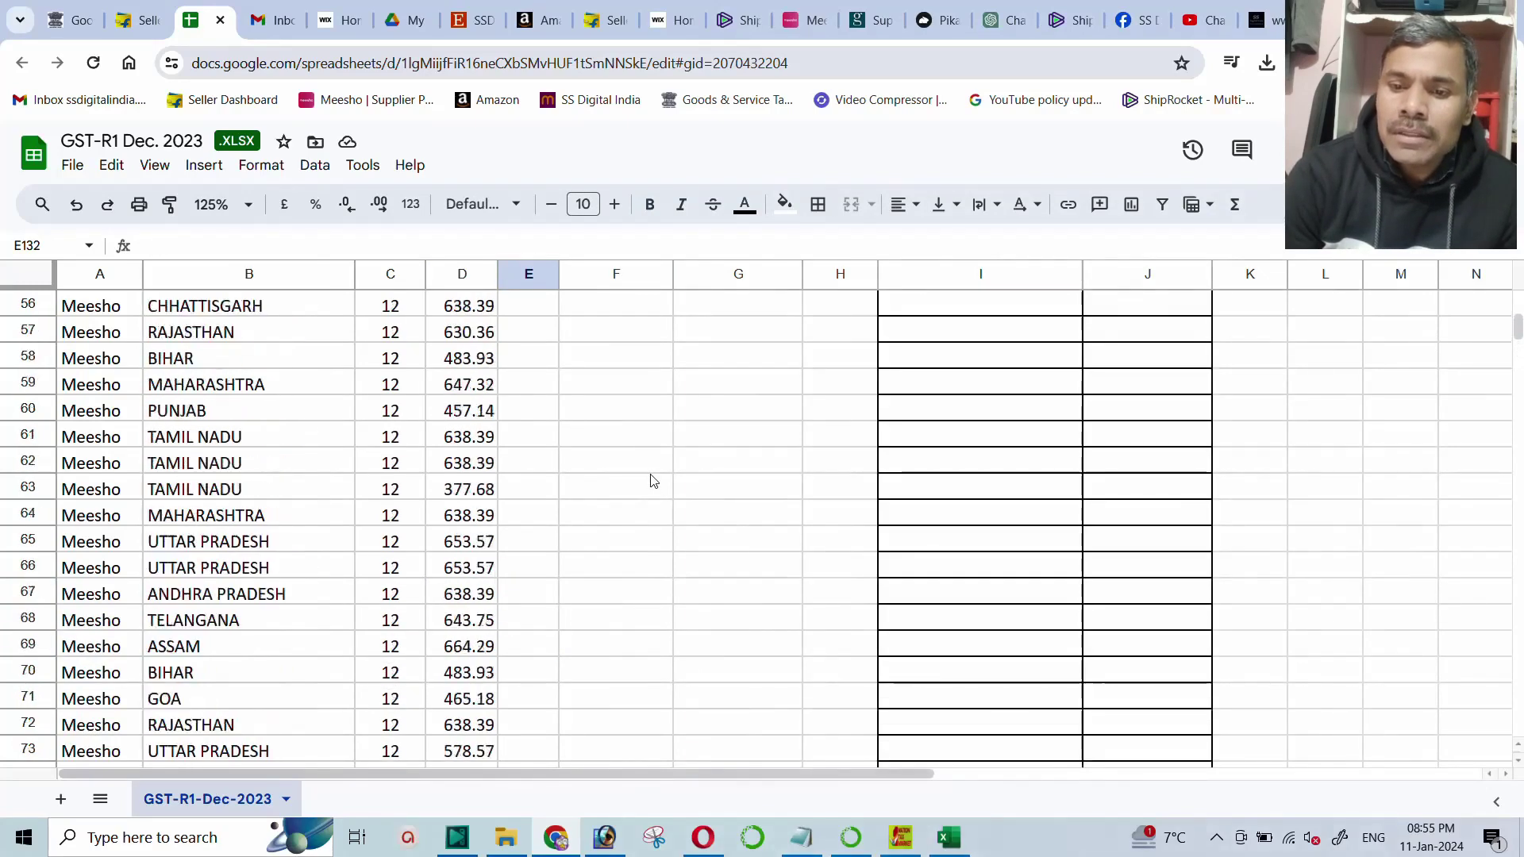
scroll(651, 481, "down", 2)
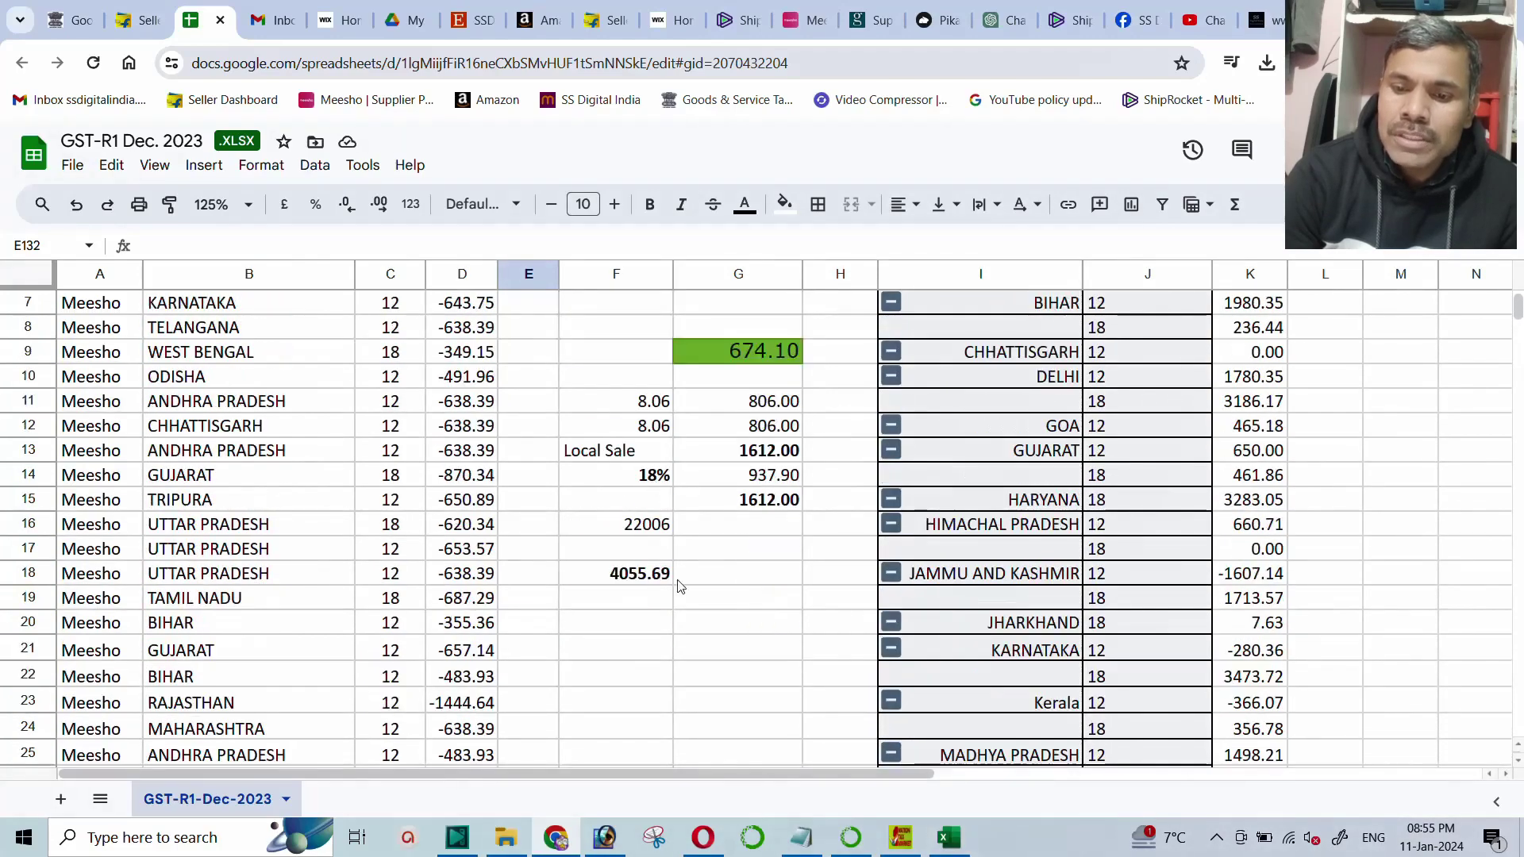
left_click(625, 579)
scroll(489, 563, "down", 20)
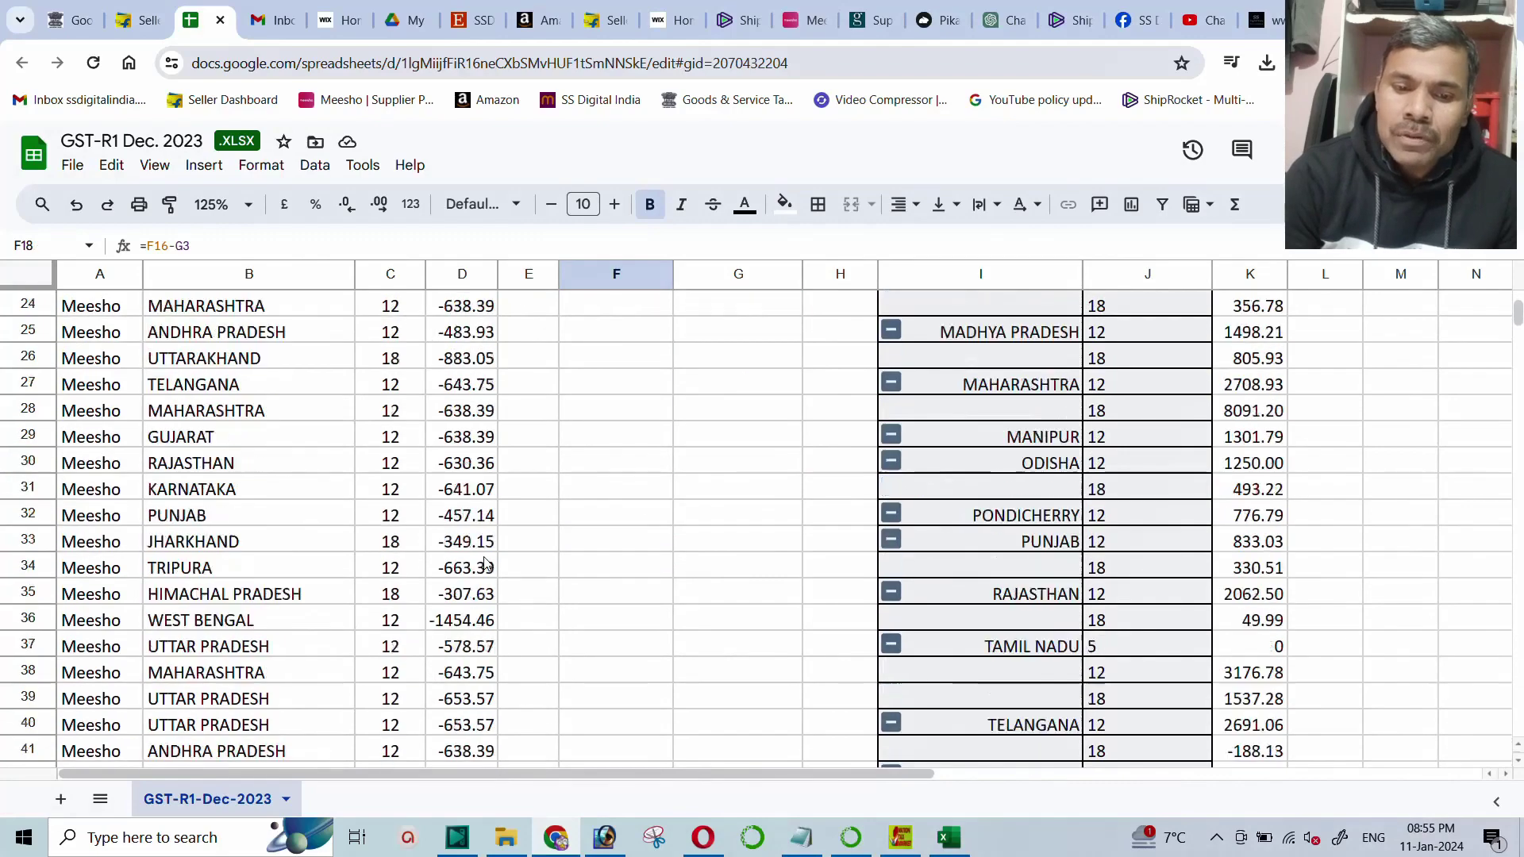
scroll(490, 563, "down", 18)
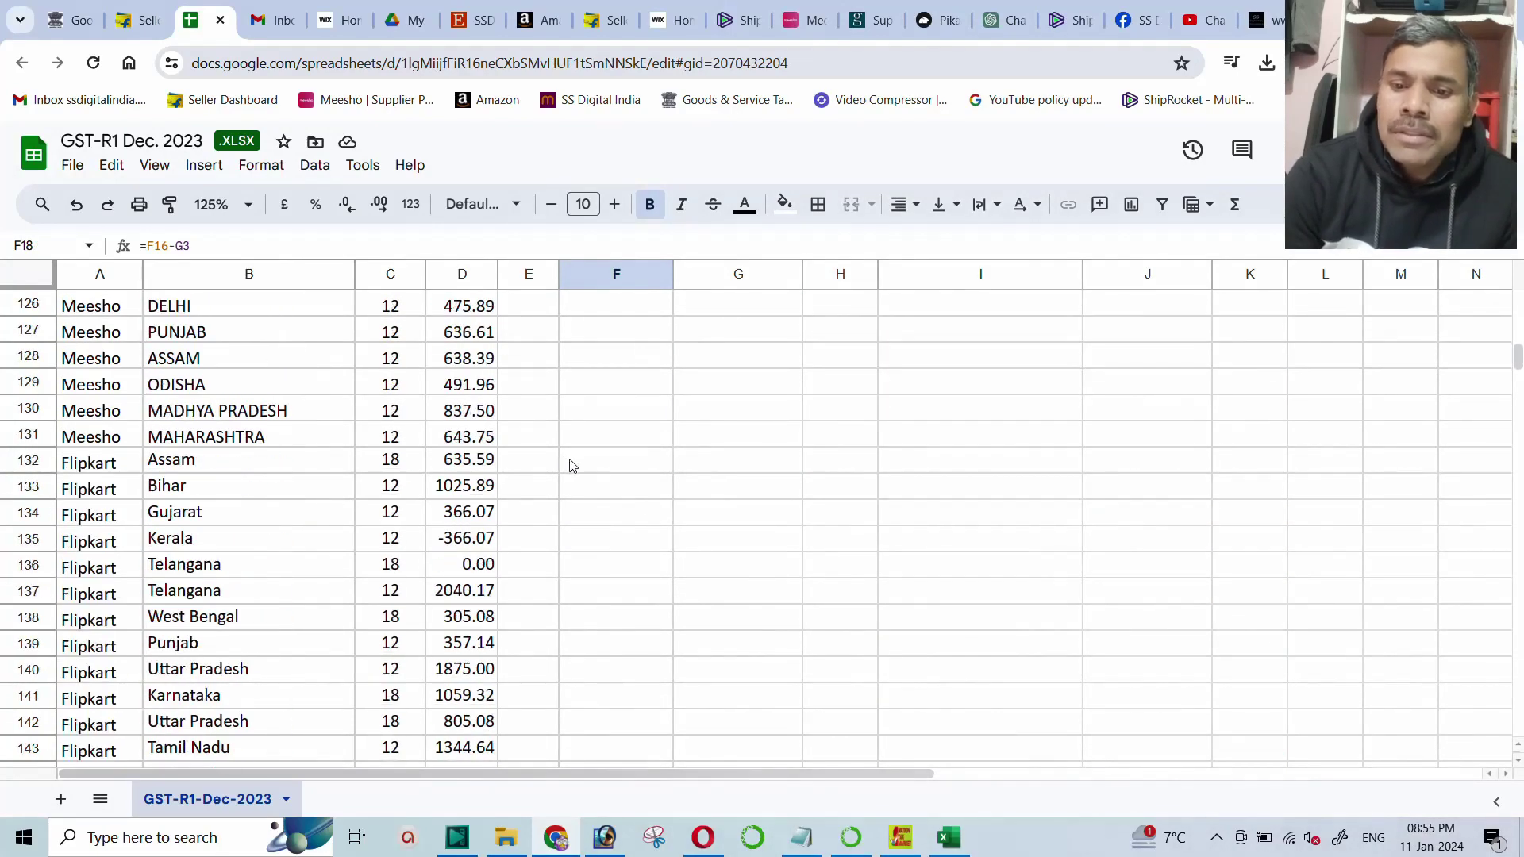
right_click(538, 465)
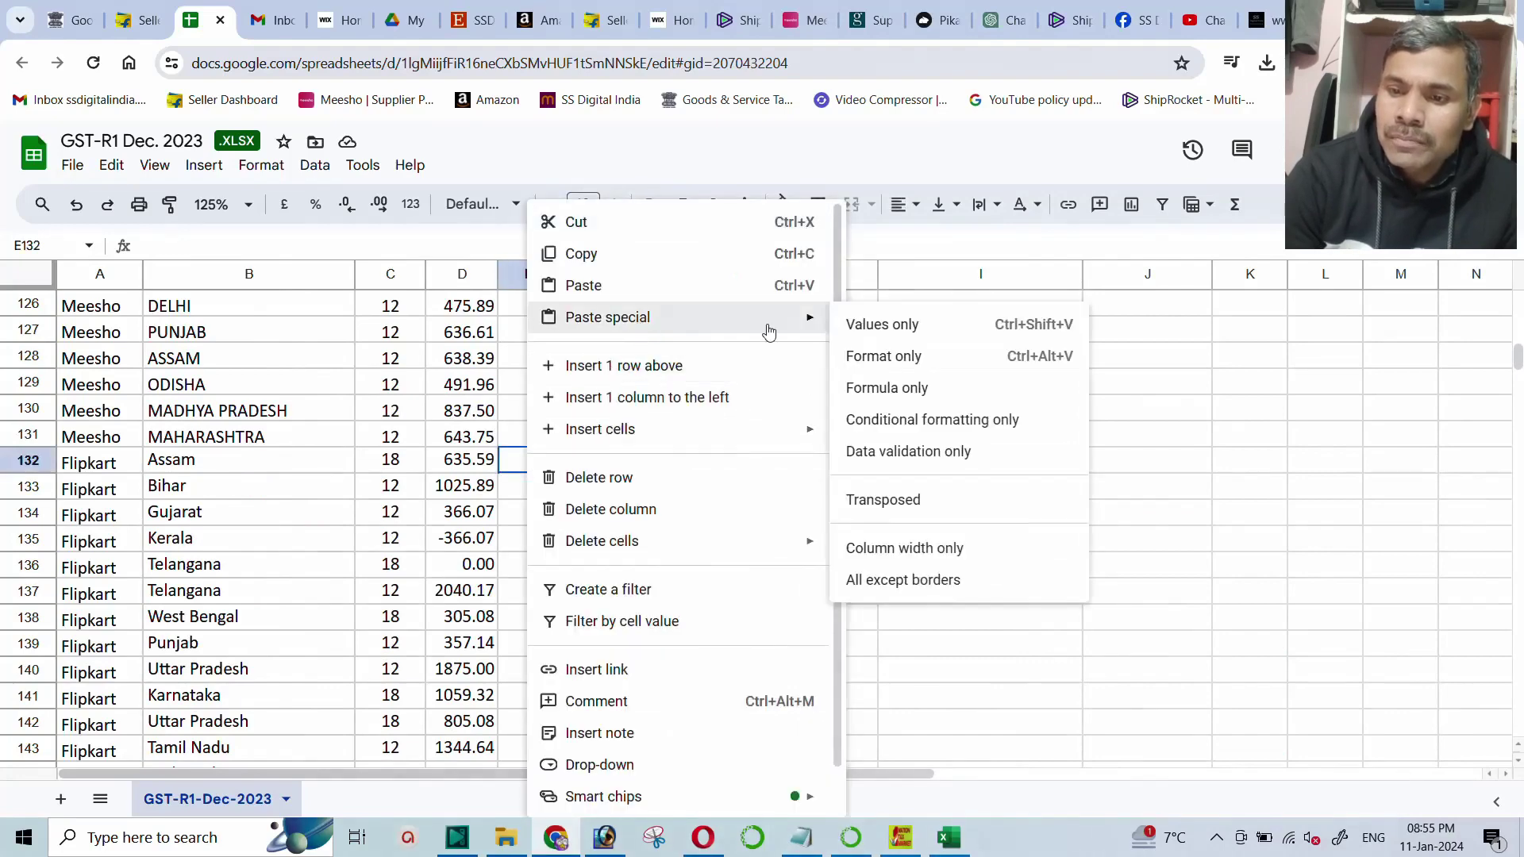
left_click(866, 325)
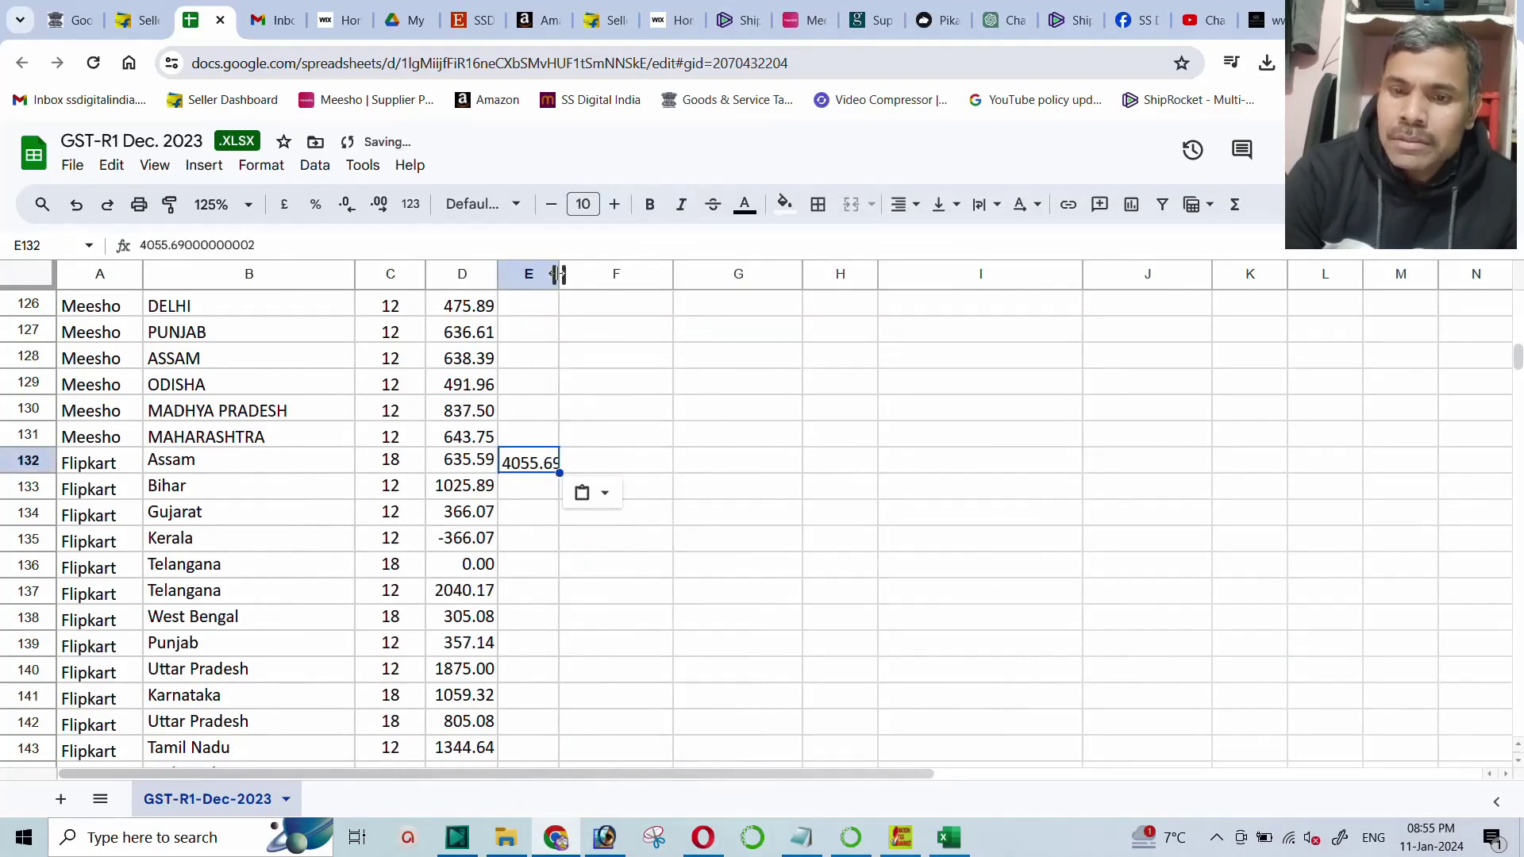
left_click_drag(559, 274, 566, 274)
left_click(598, 461)
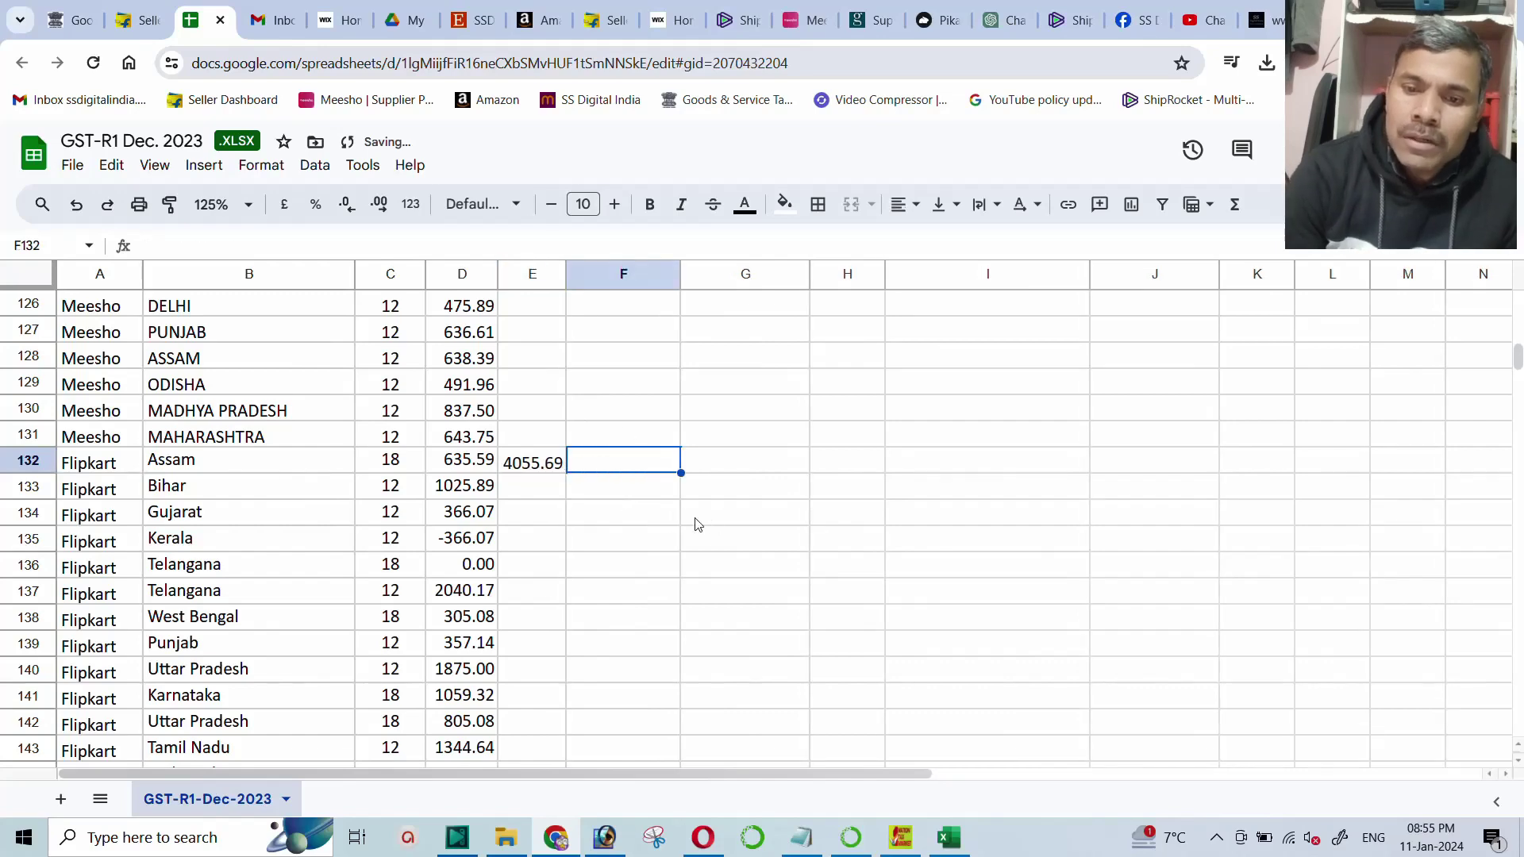
Change the Flipkart Assam amount in D132 to =635.59+4055.69 and clear the helper value from E132.
left_click(470, 464)
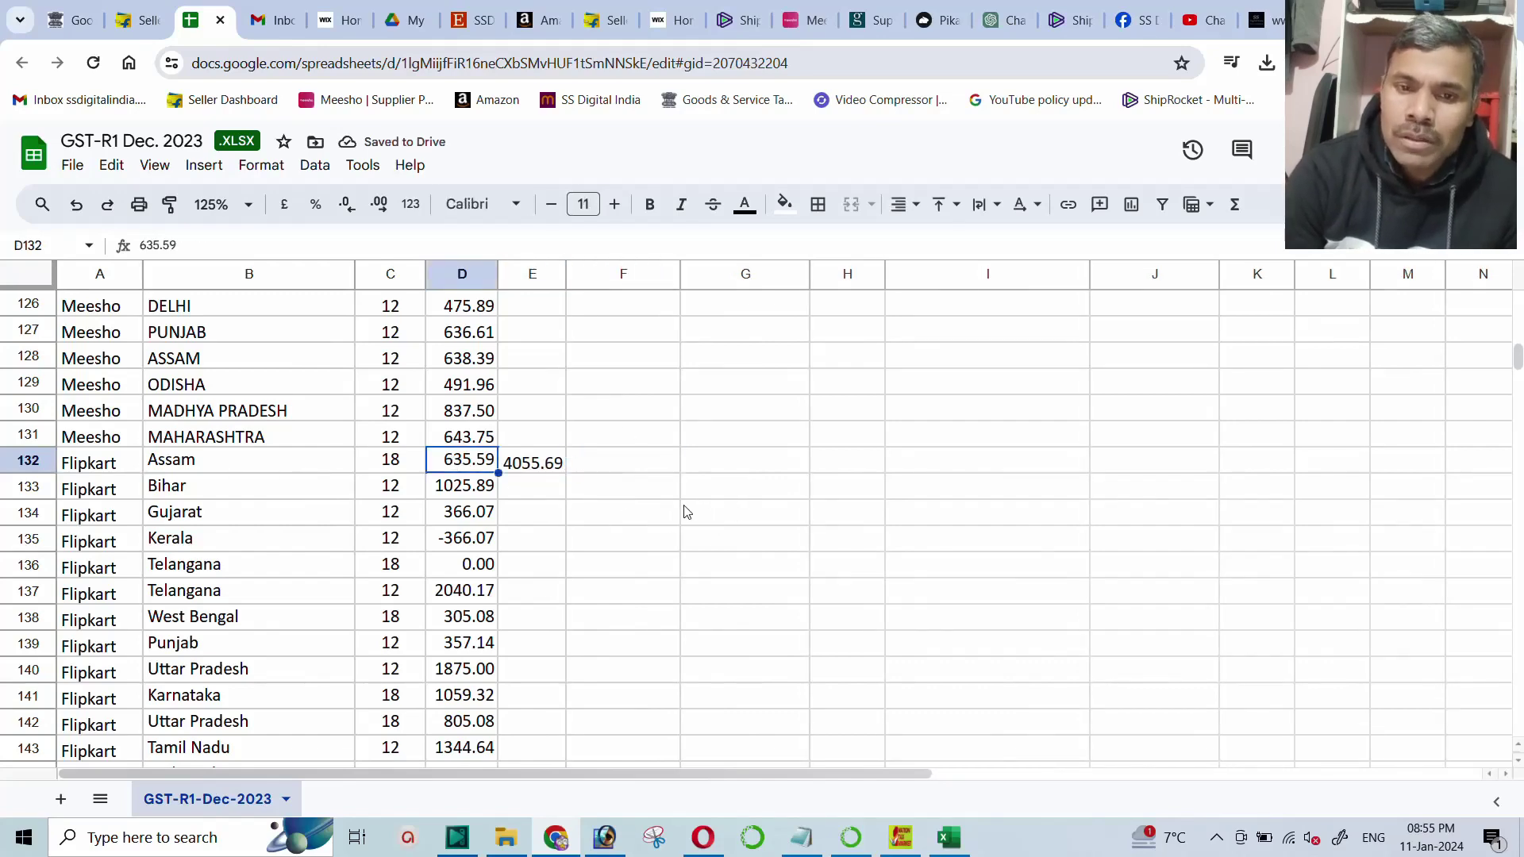
left_click(205, 244)
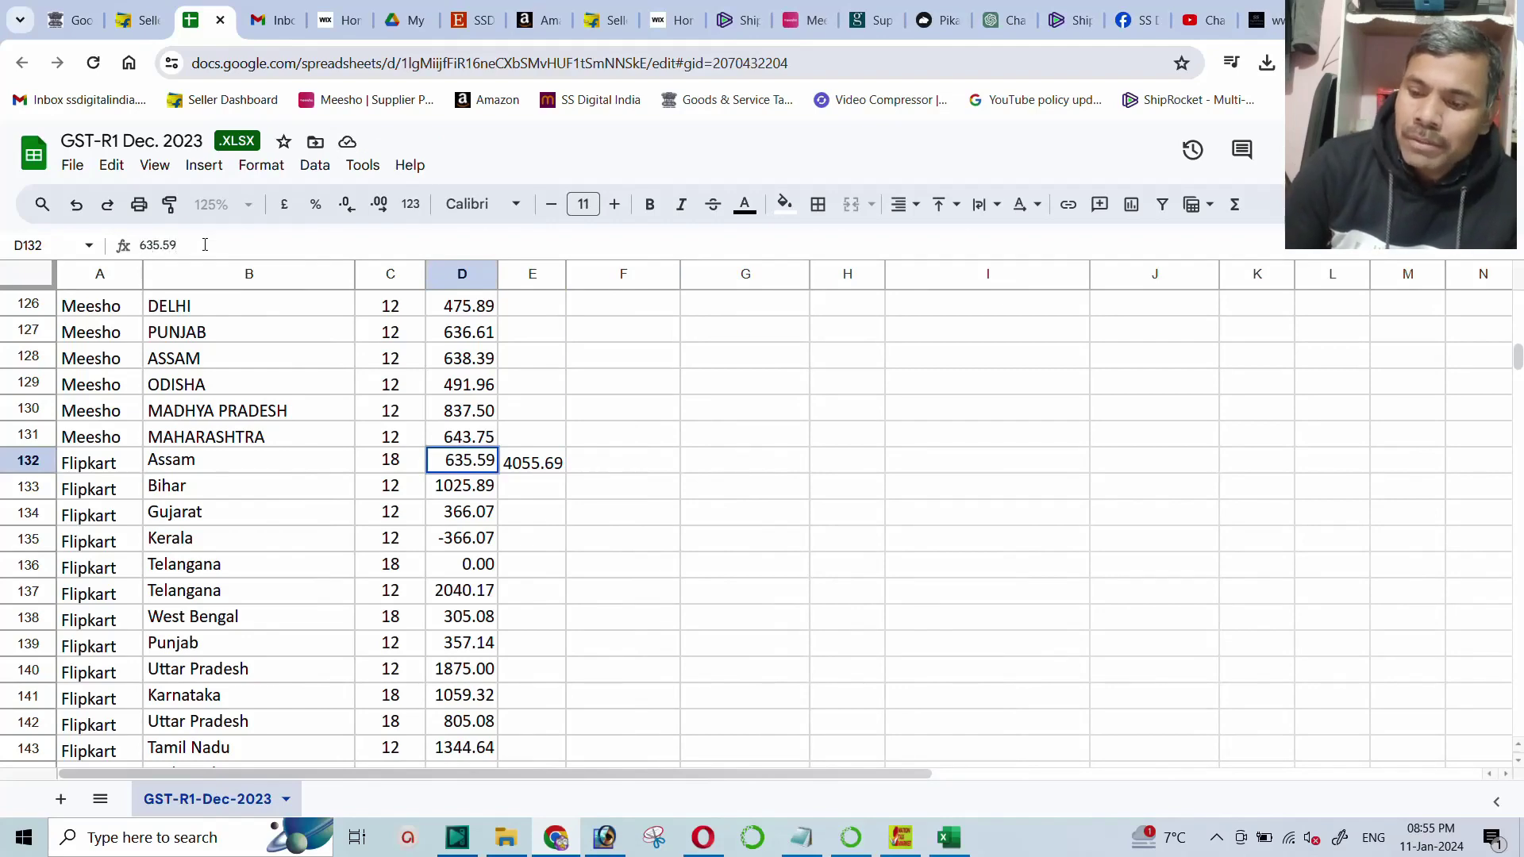
key("Home")
type("=")
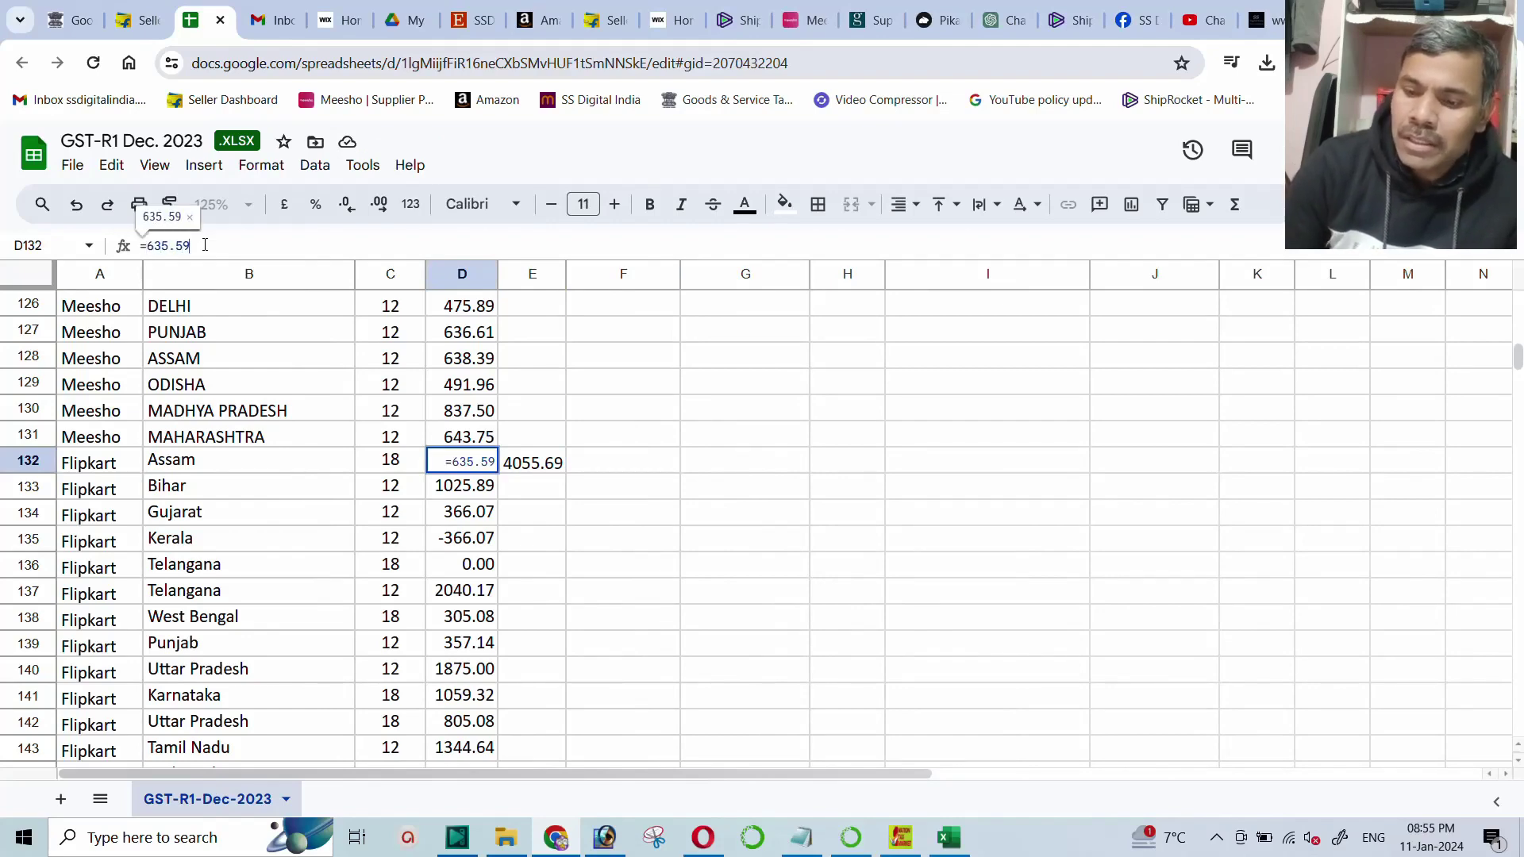
type("+")
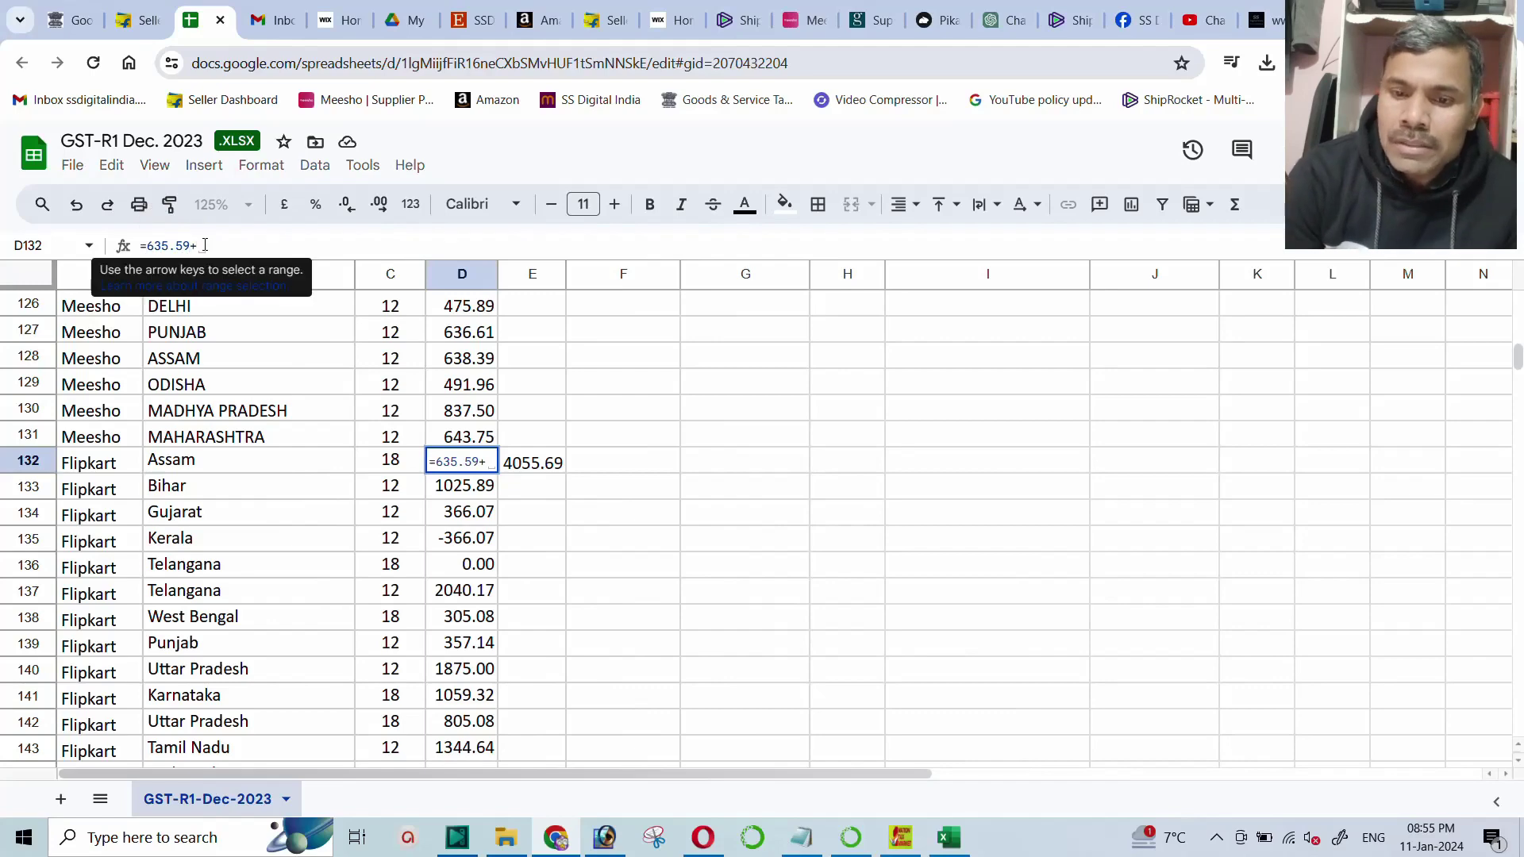
left_click(529, 468)
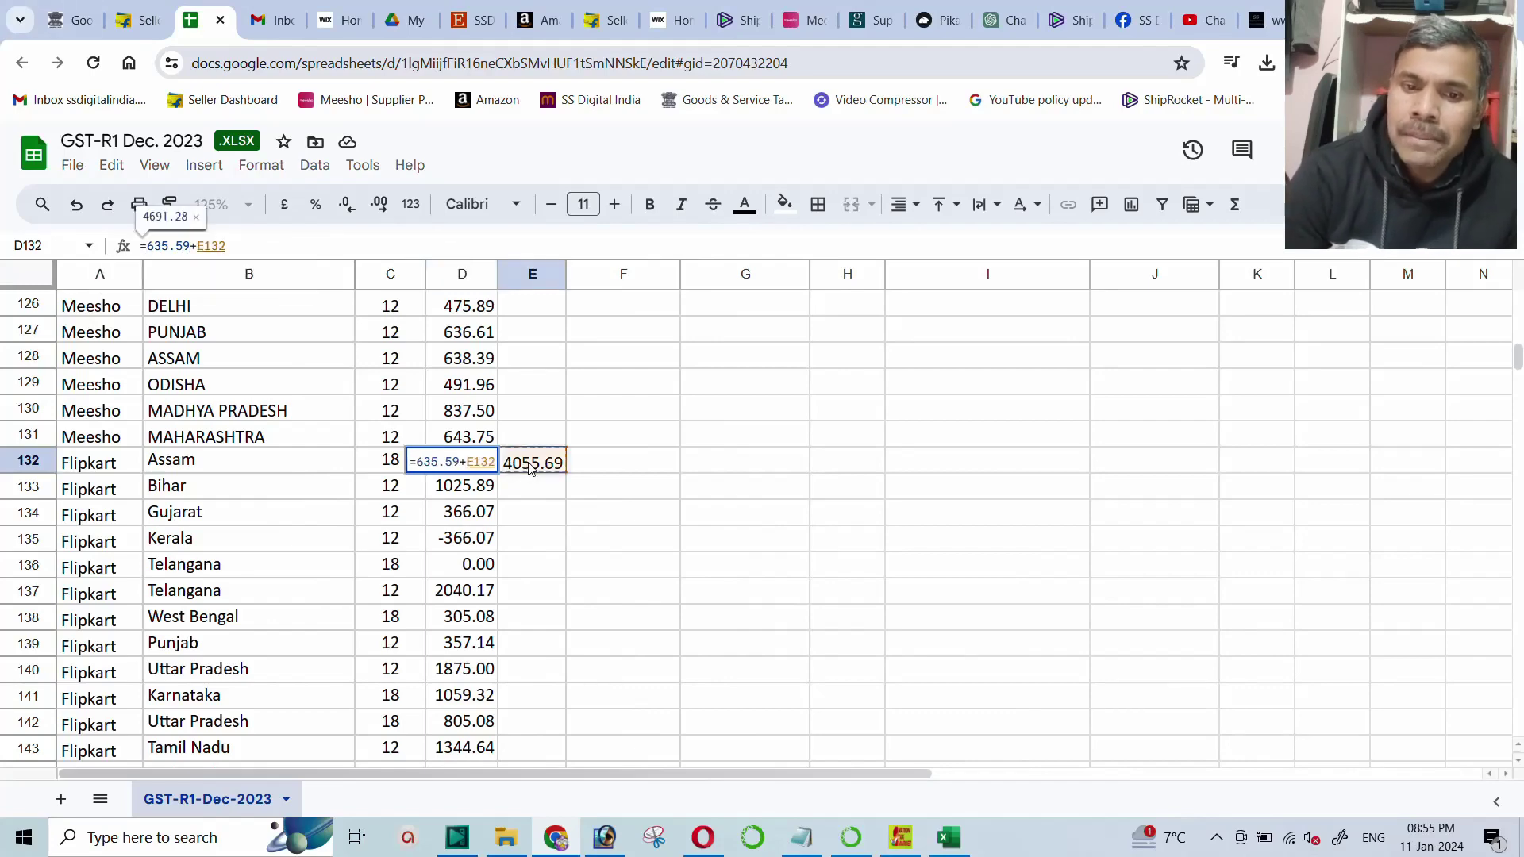
key("BackSpace")
key("BackSpace")
key("BackSpace")
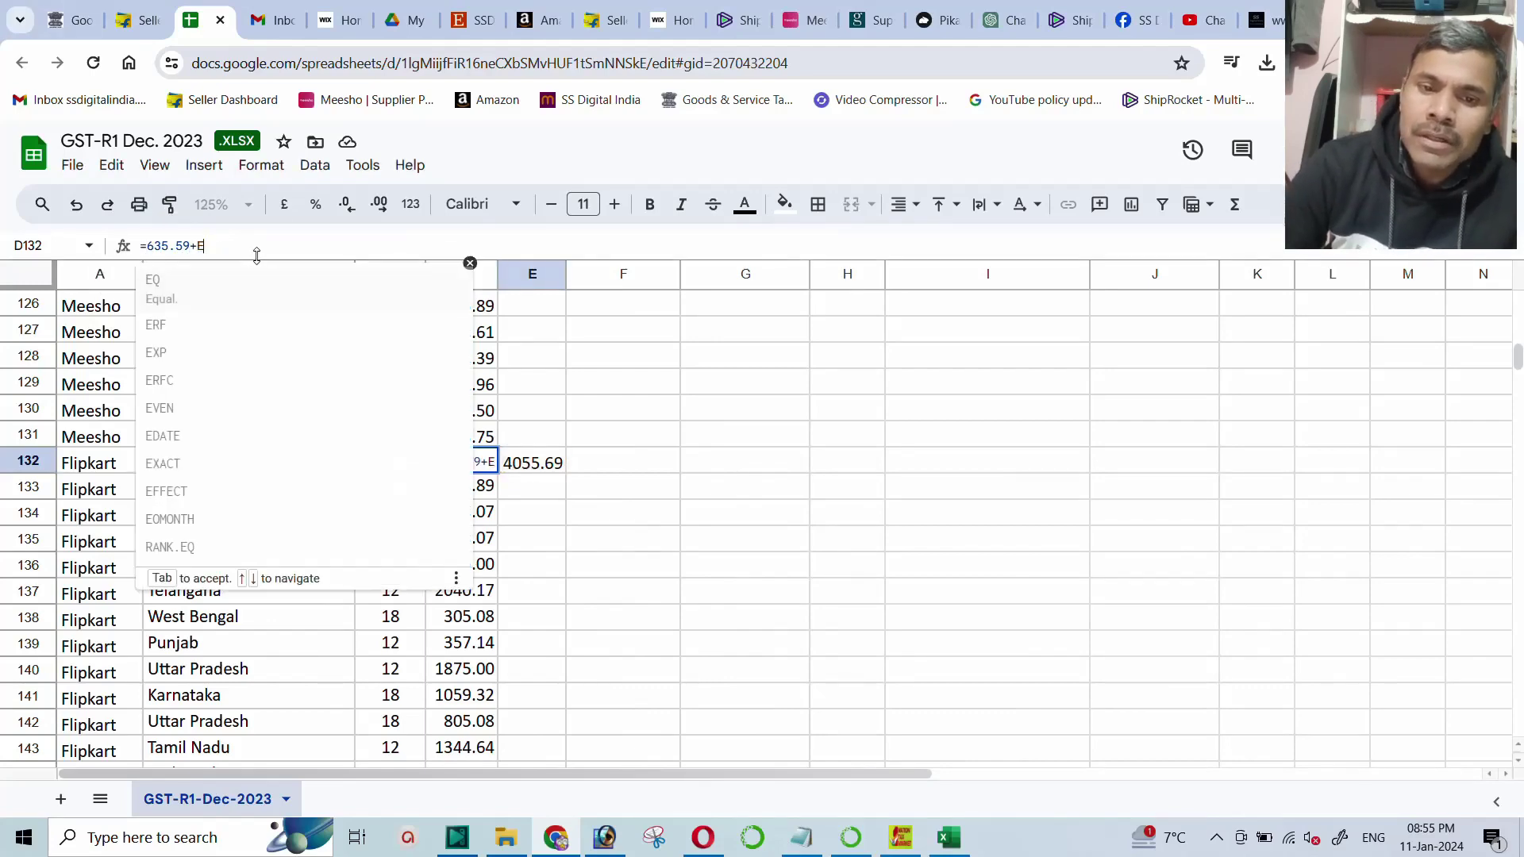
key("BackSpace")
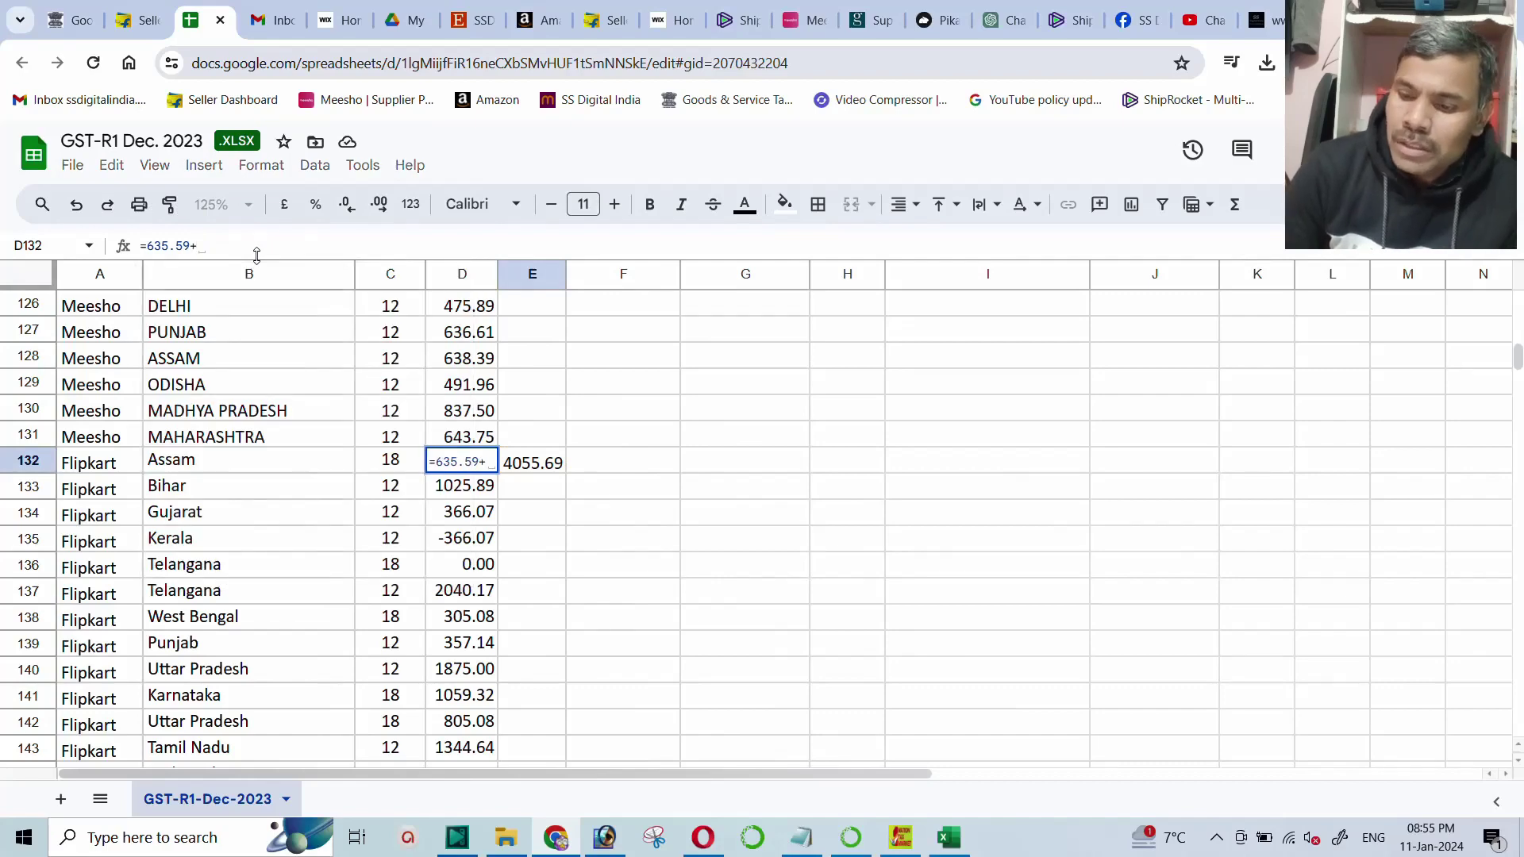
type("4055.69")
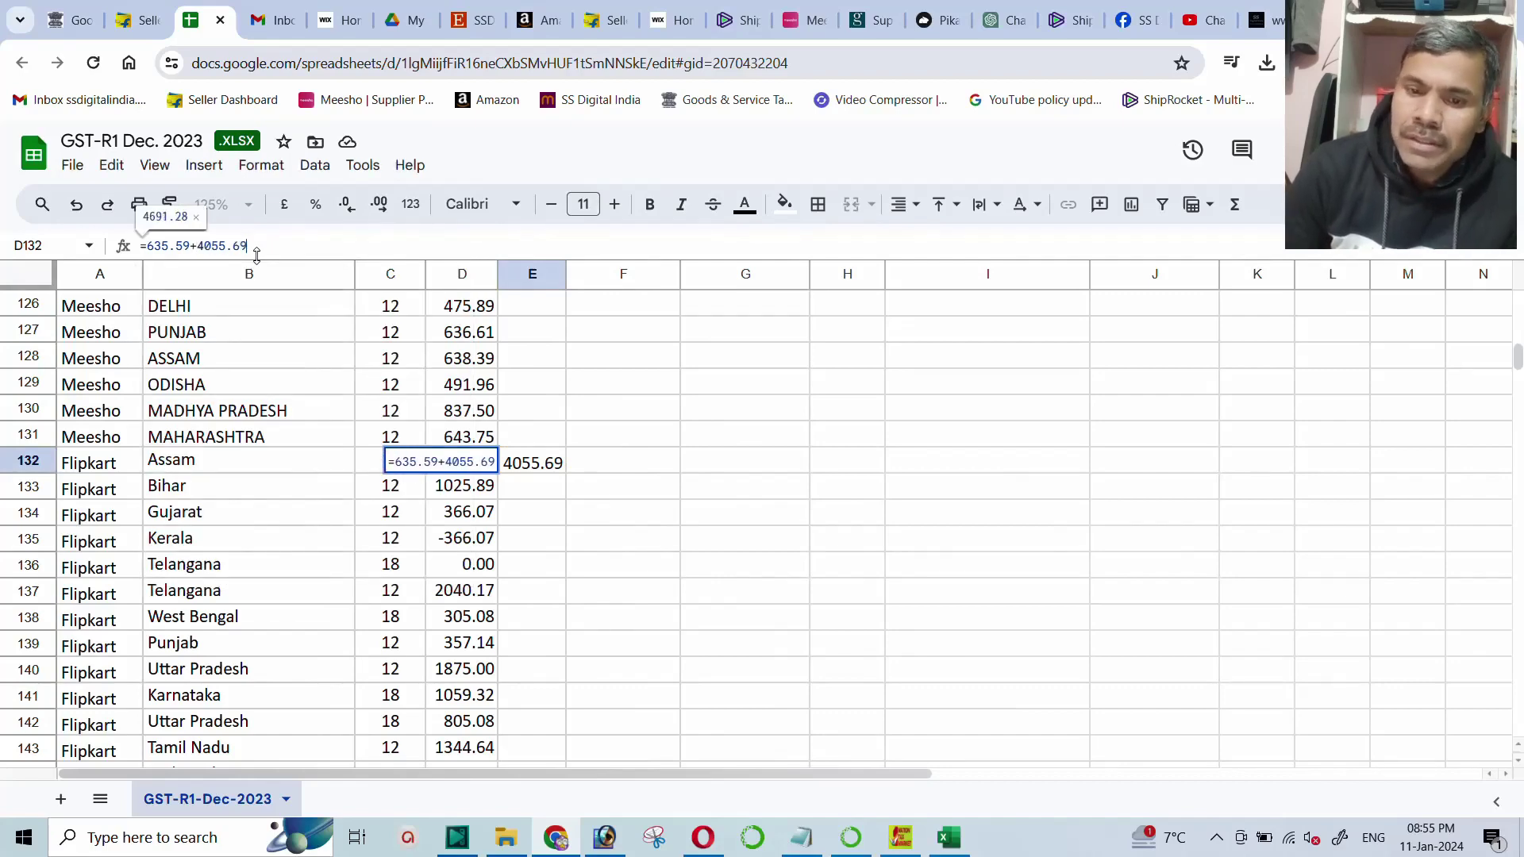
key("Return")
left_click(526, 469)
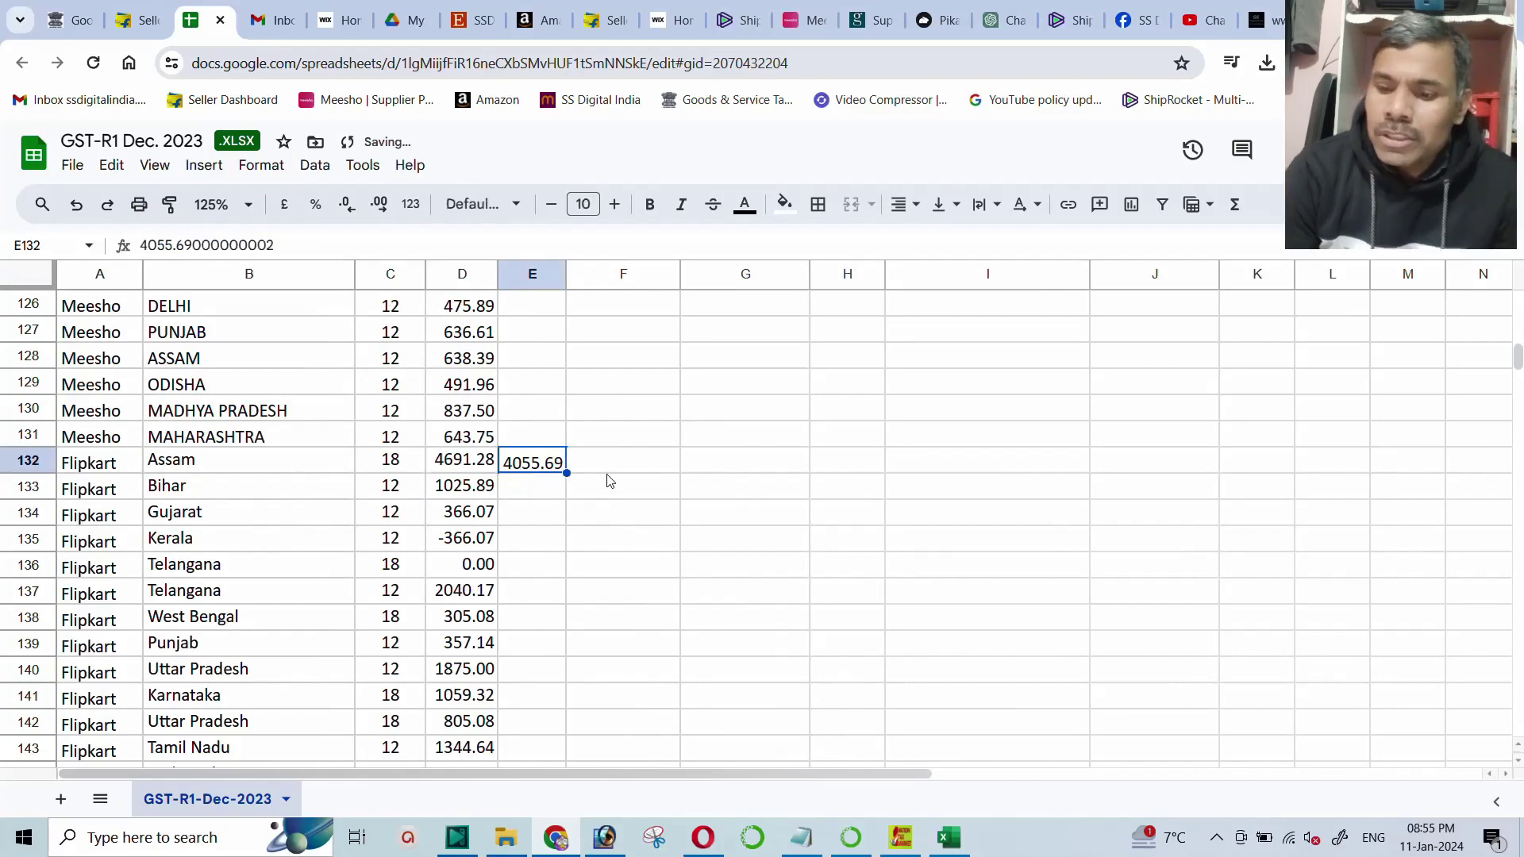
key("Delete")
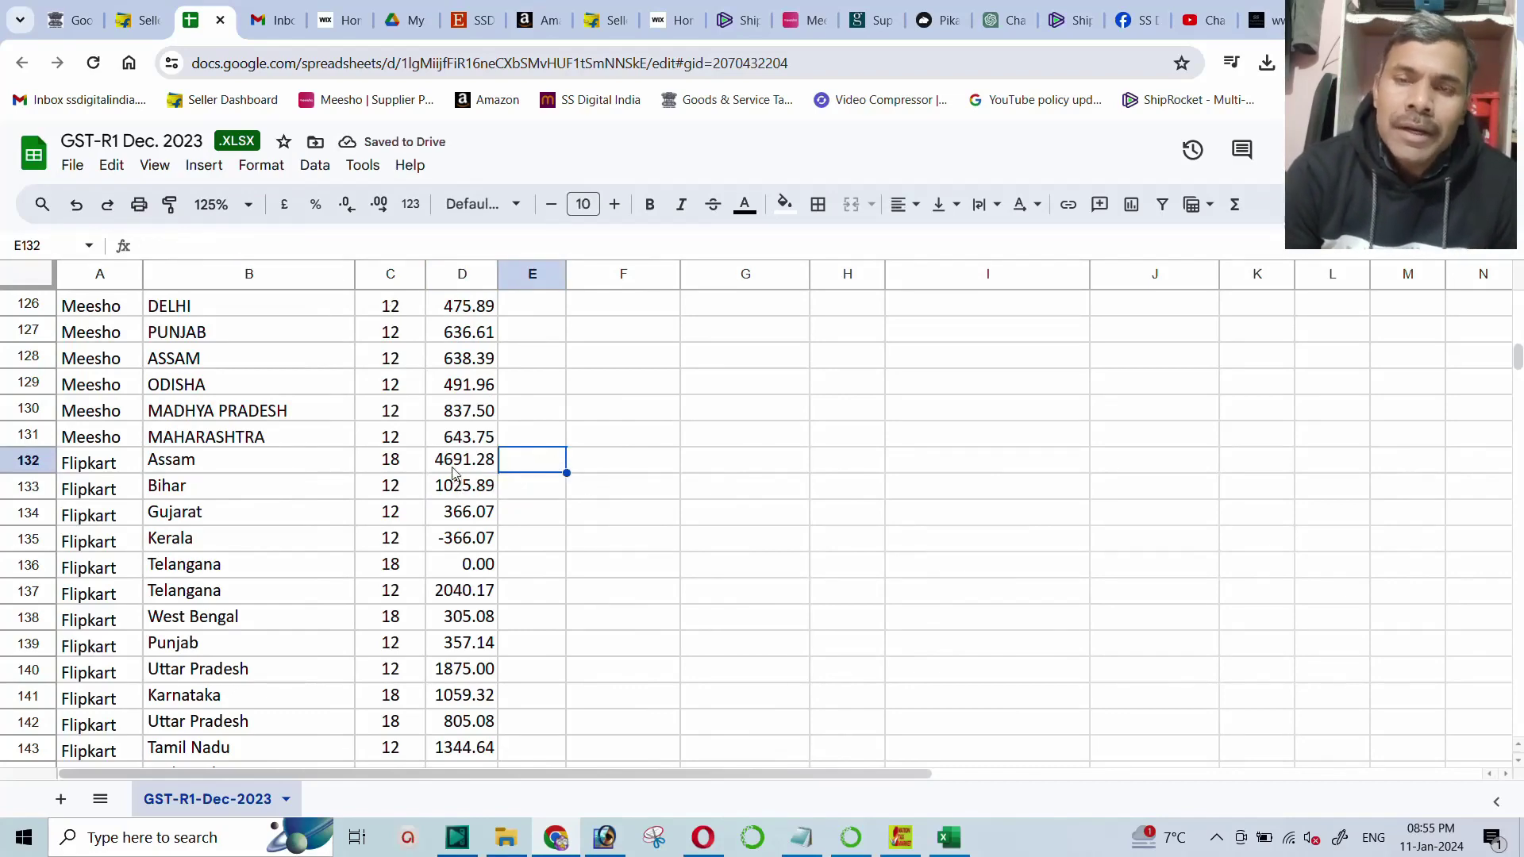
Fill Flipkart's total in cell G3 of the website summary with yellow and make it bold.
scroll(452, 474, "up", 13)
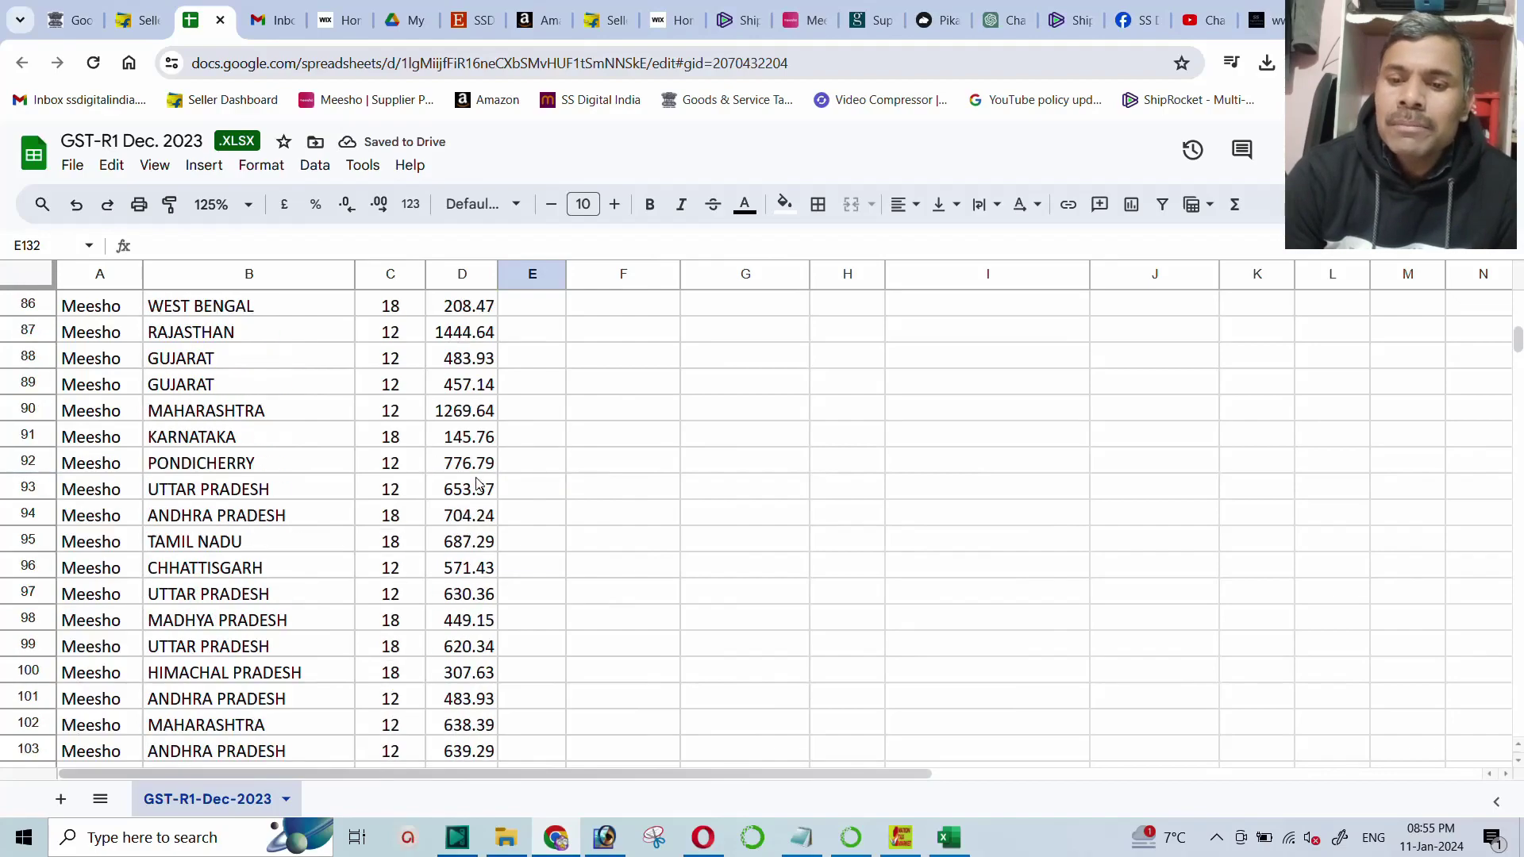
scroll(477, 484, "up", 20)
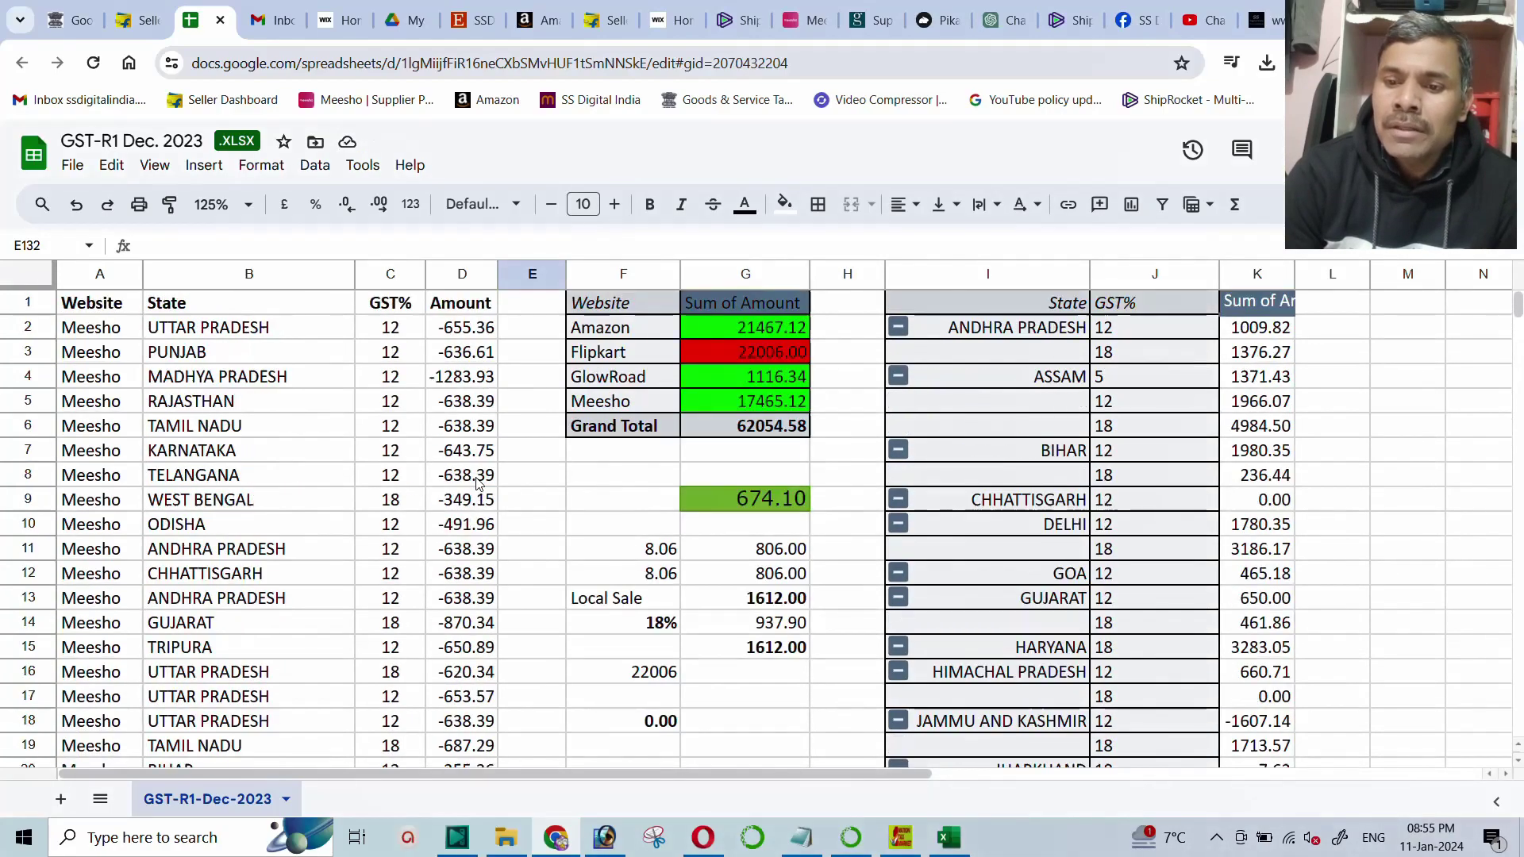
left_click(724, 349)
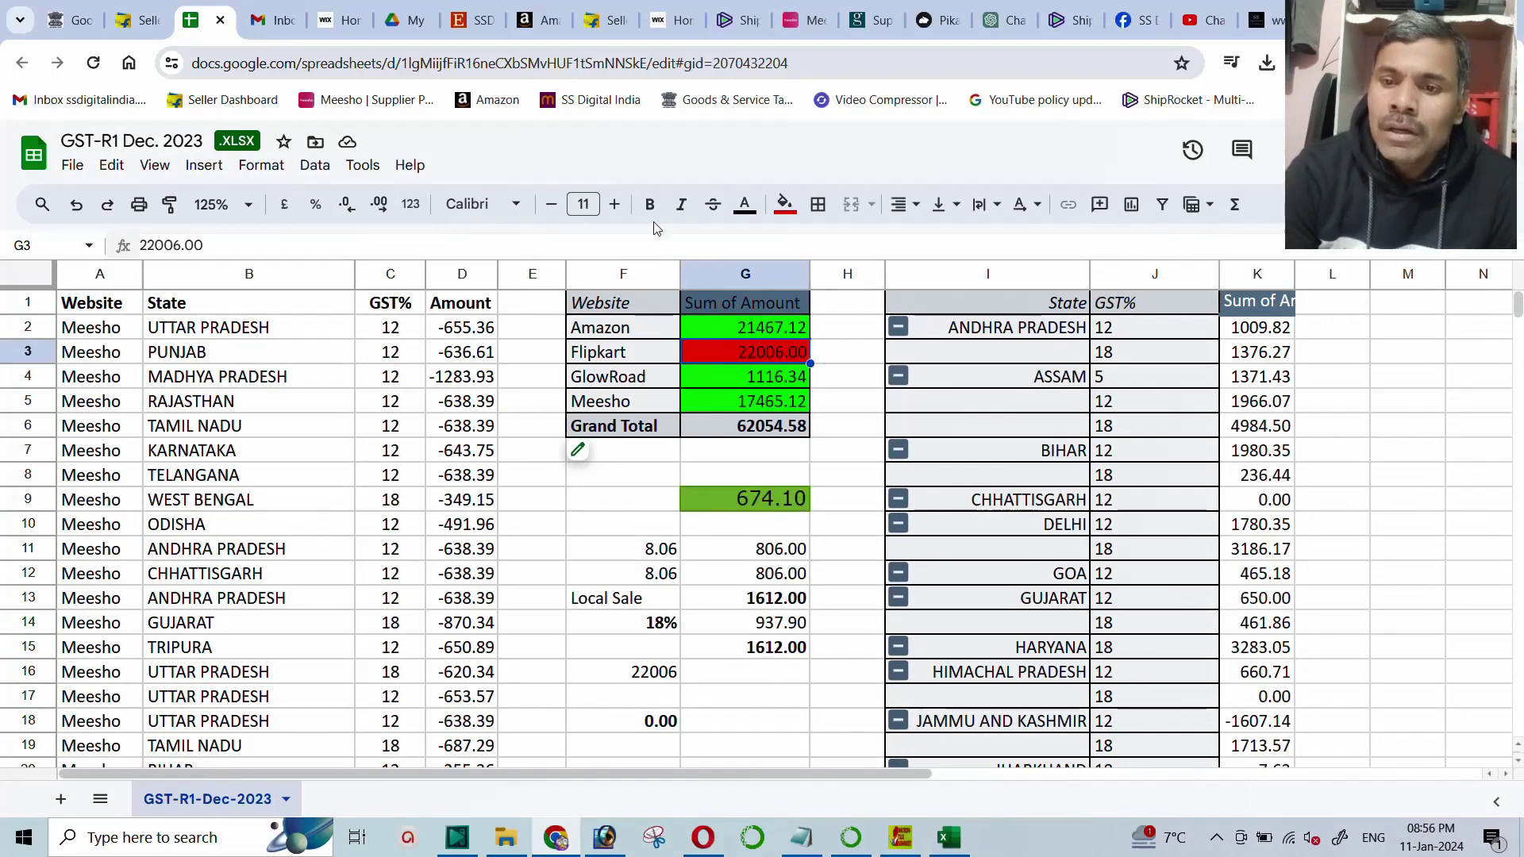
left_click(798, 212)
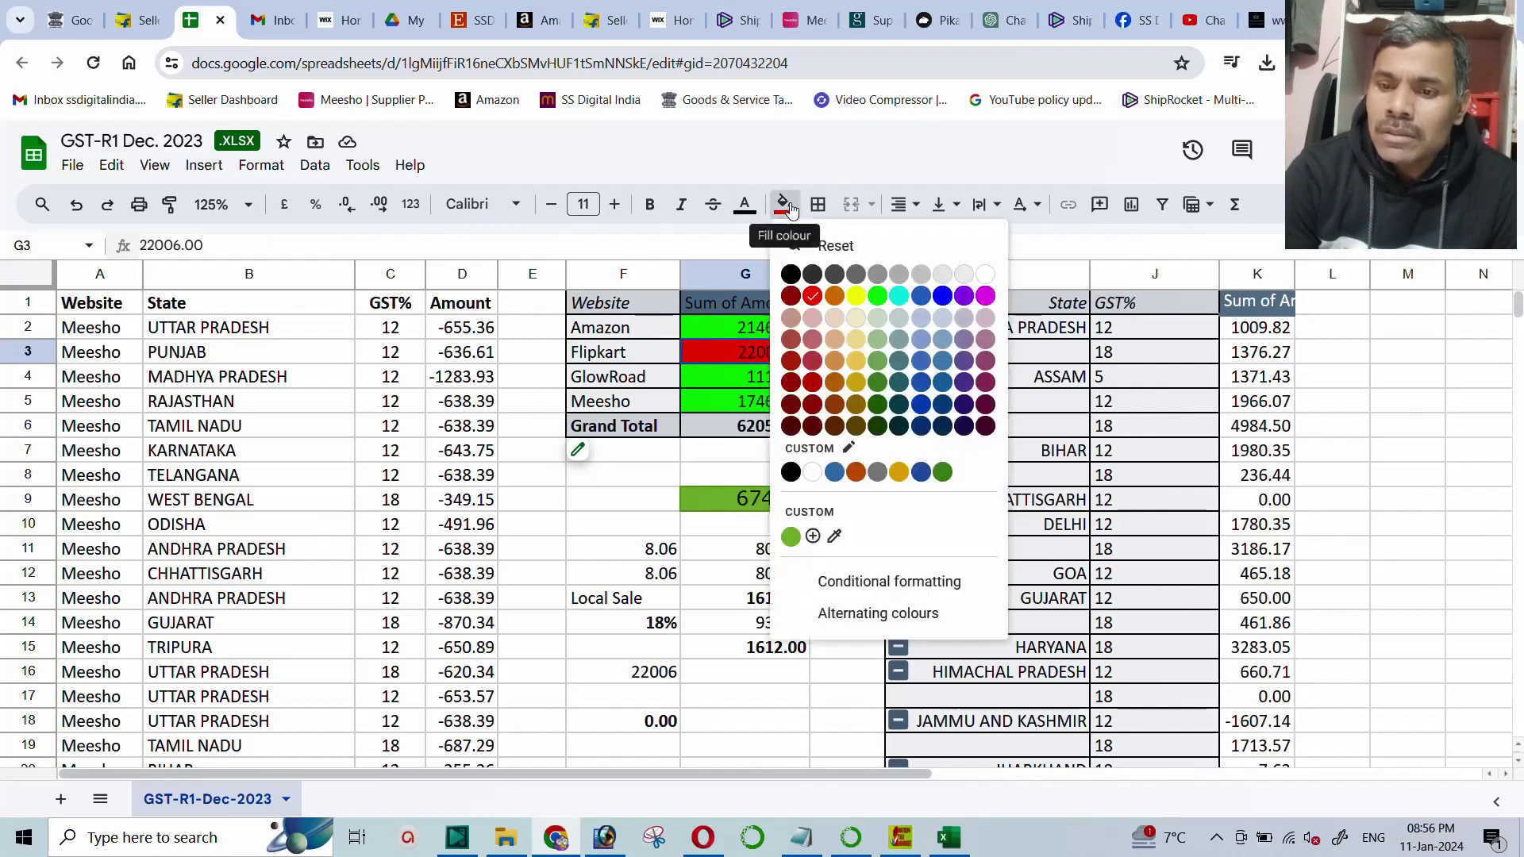
left_click(857, 298)
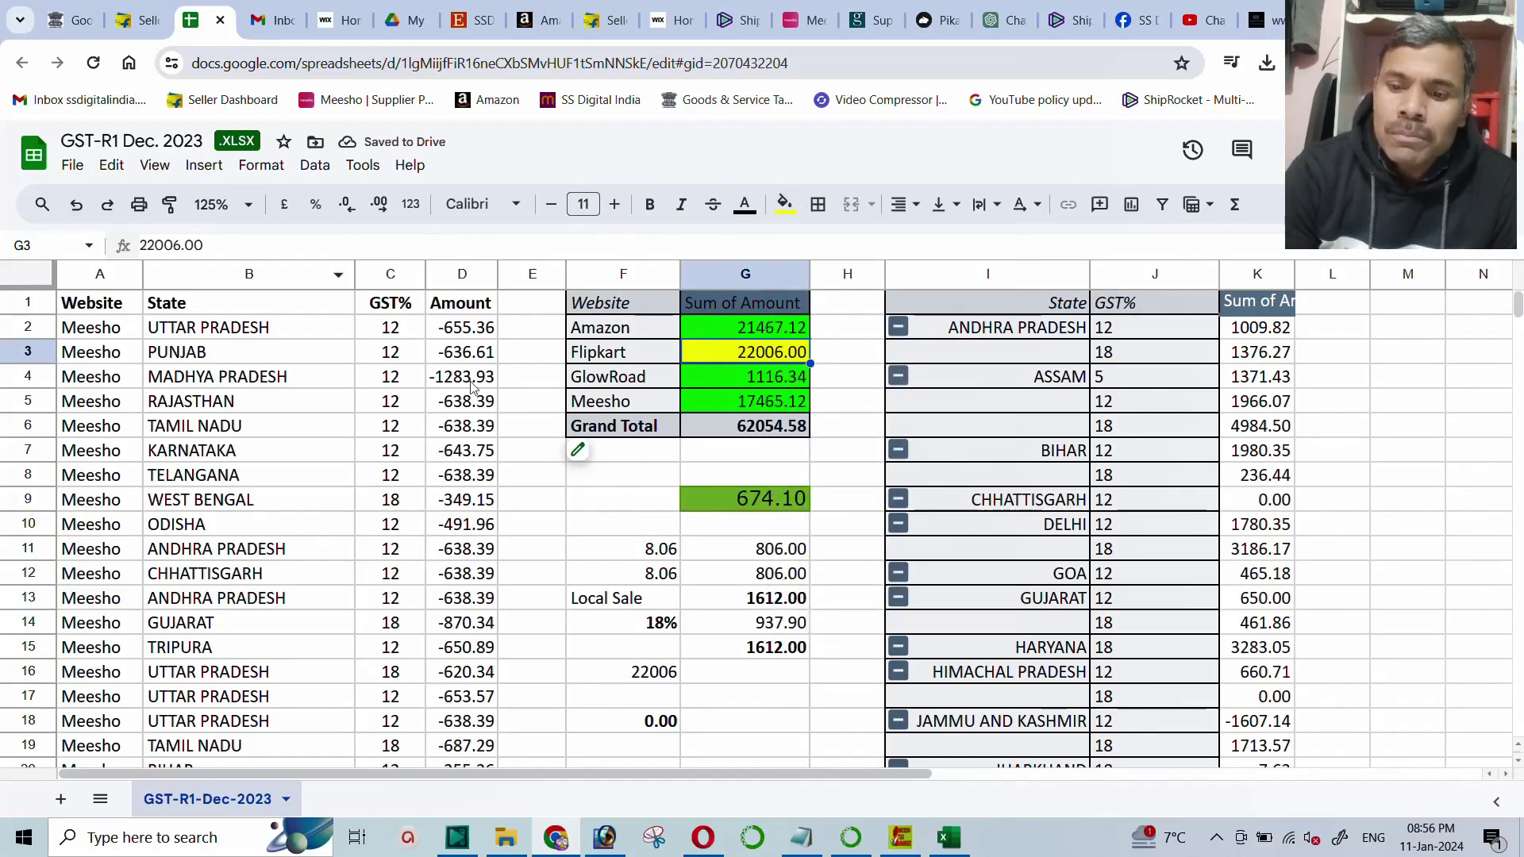
left_click(649, 204)
Clear the reconciliation working figures from the range F9:H18 below the website summary.
left_click(639, 502)
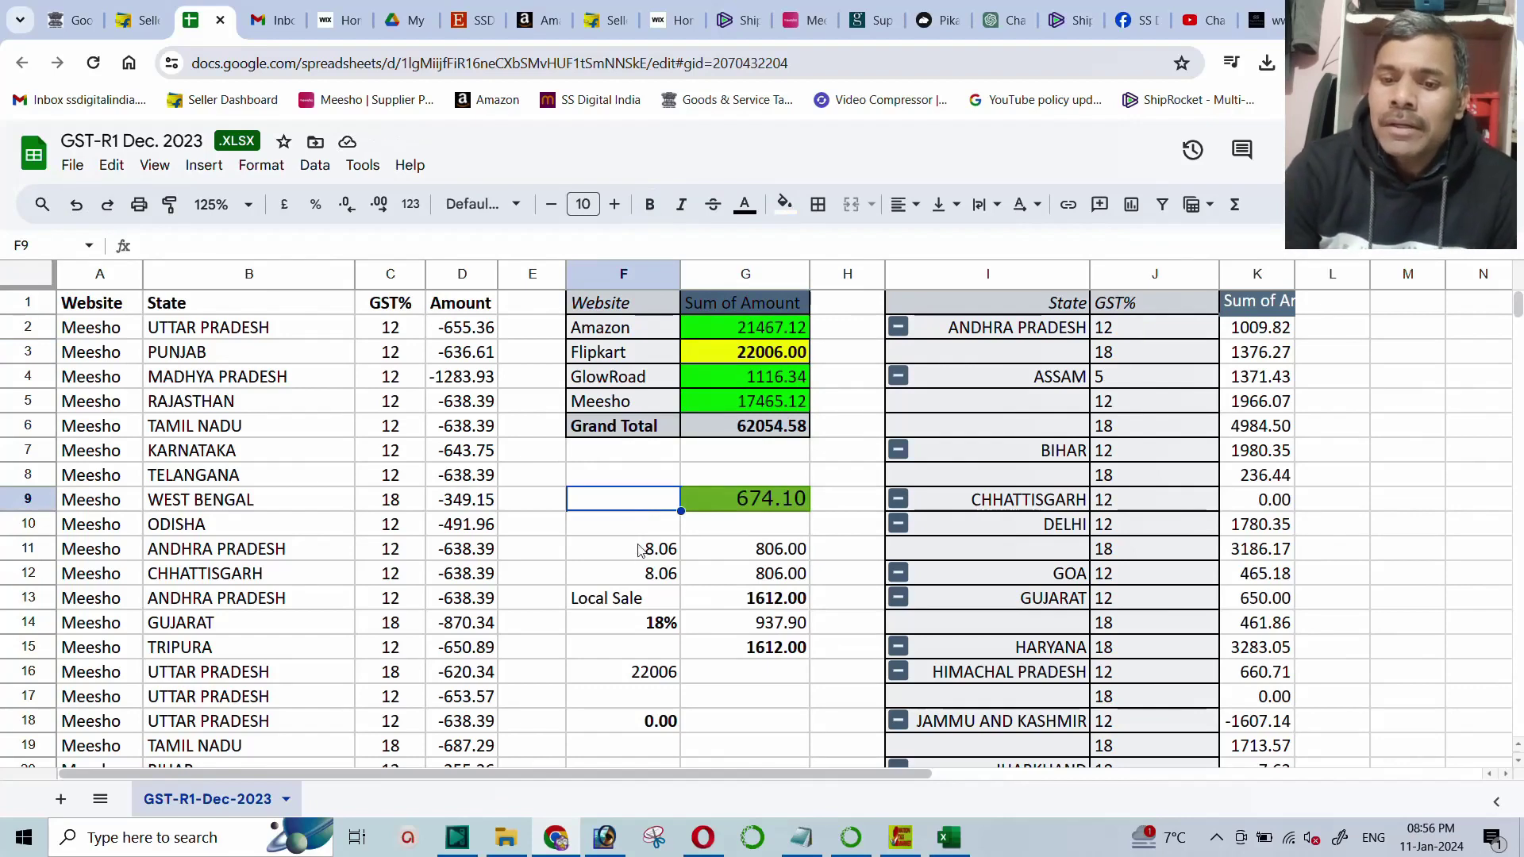
left_click(547, 484)
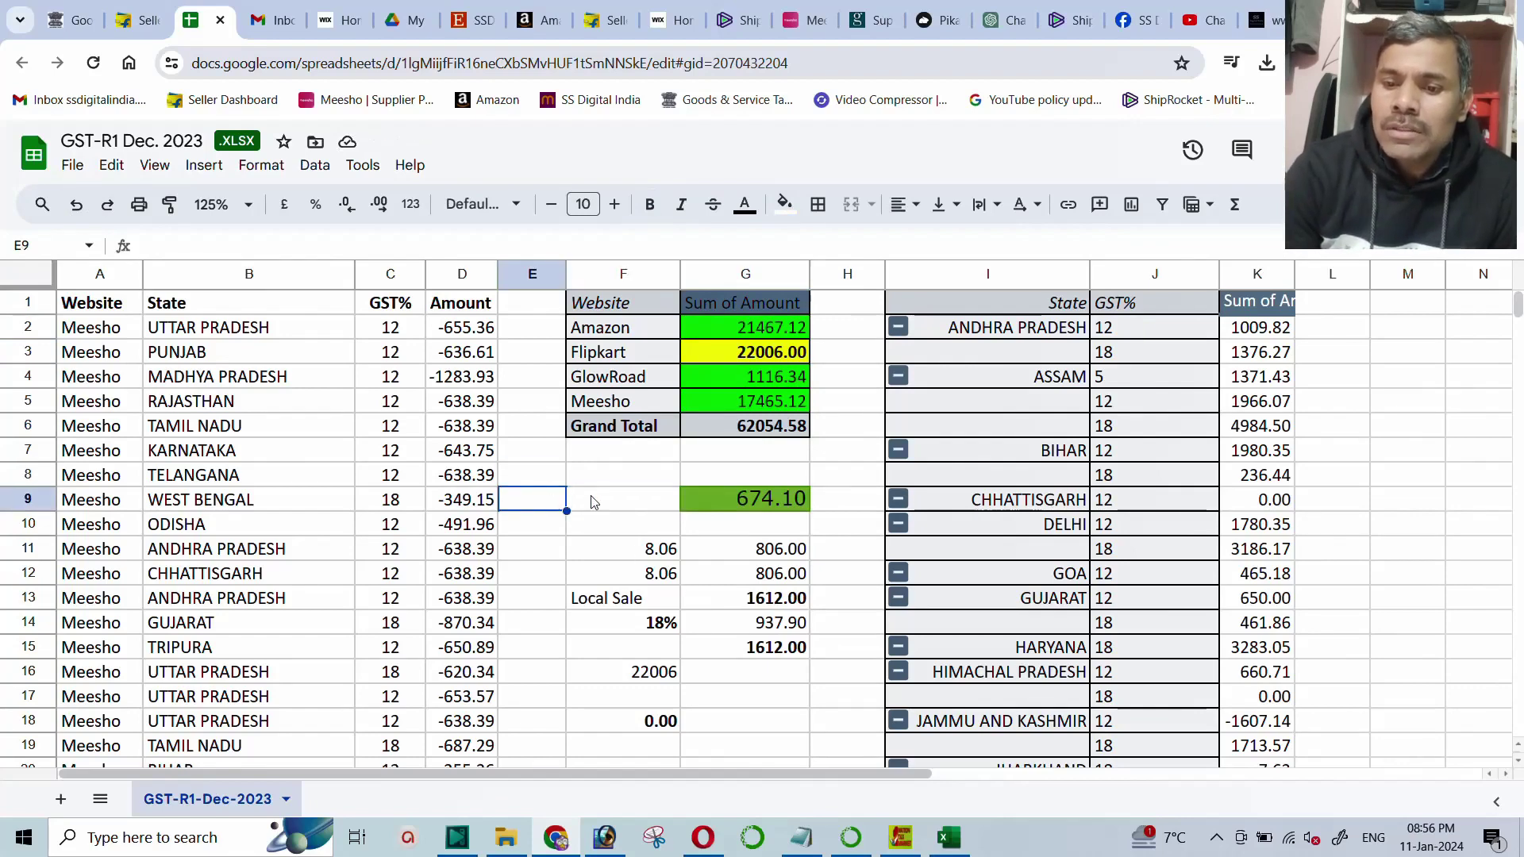
left_click_drag(588, 503, 842, 722)
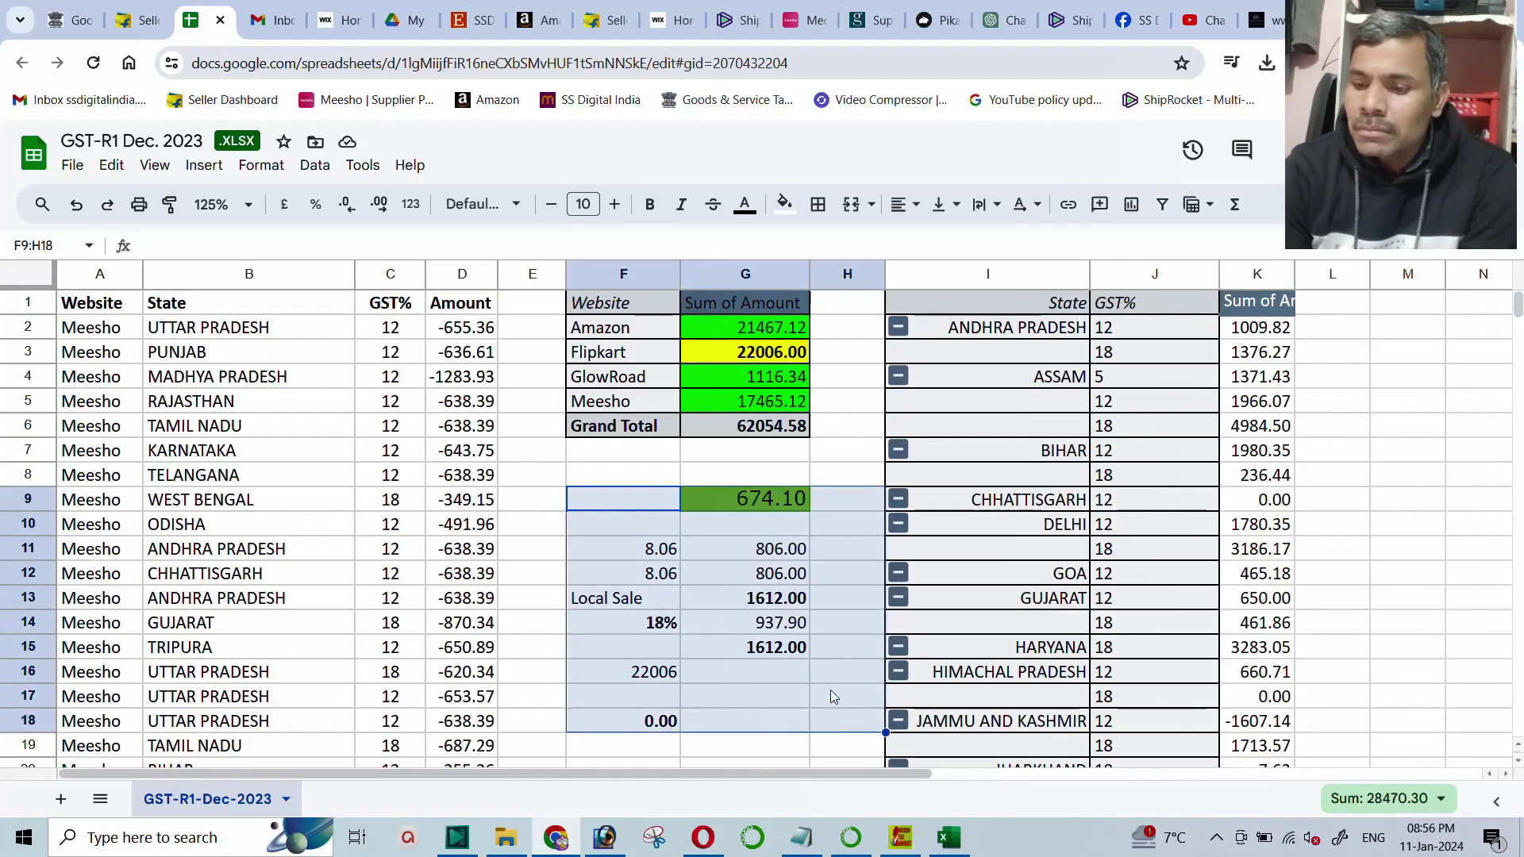
key("Delete")
left_click(716, 503)
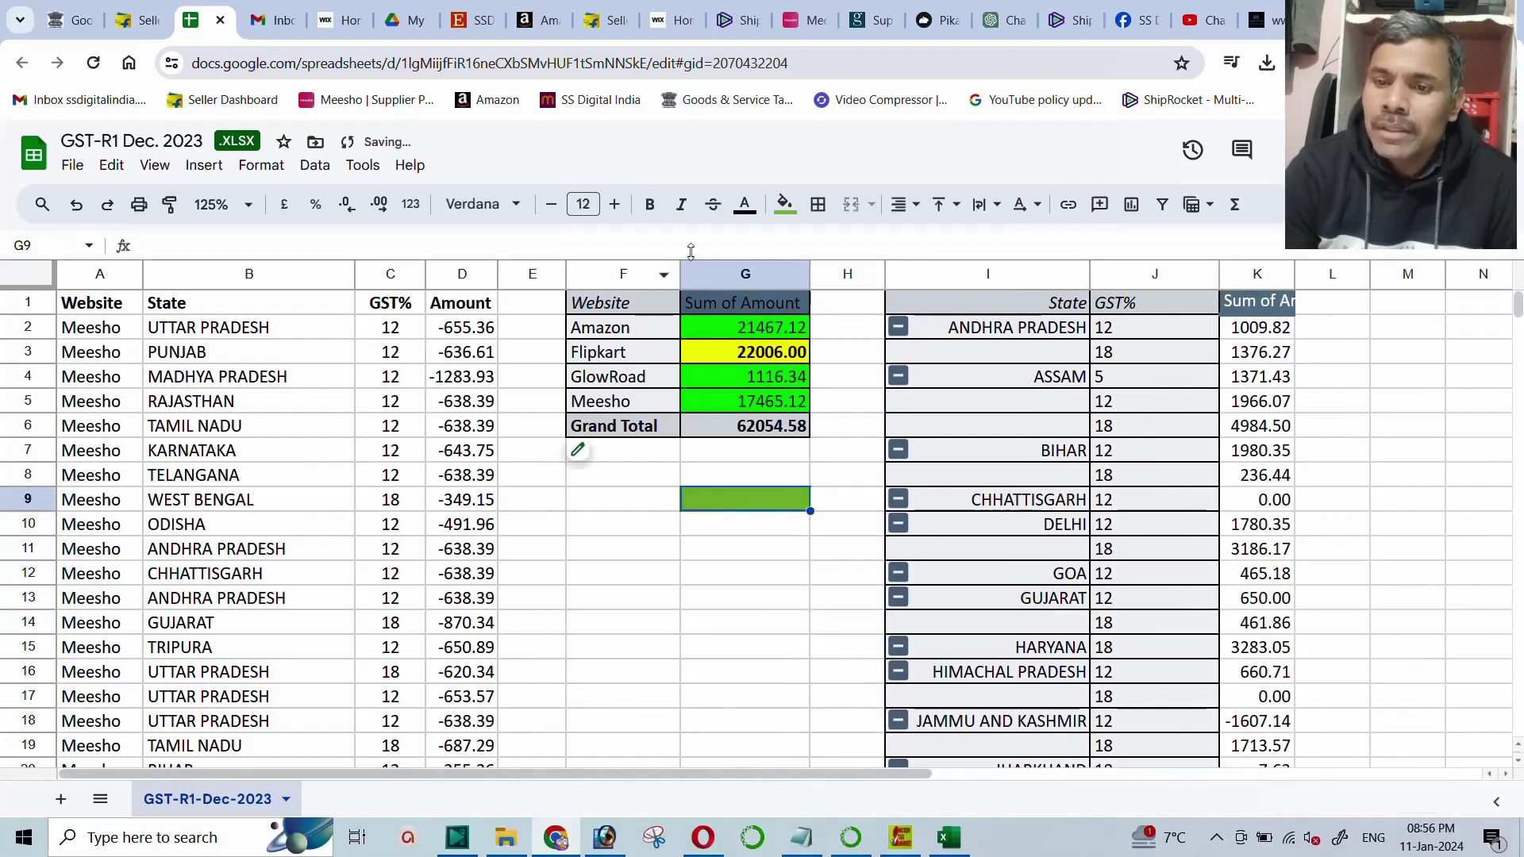
Replace the leftover green fill in cell G9 below the website summary with white.
left_click(790, 207)
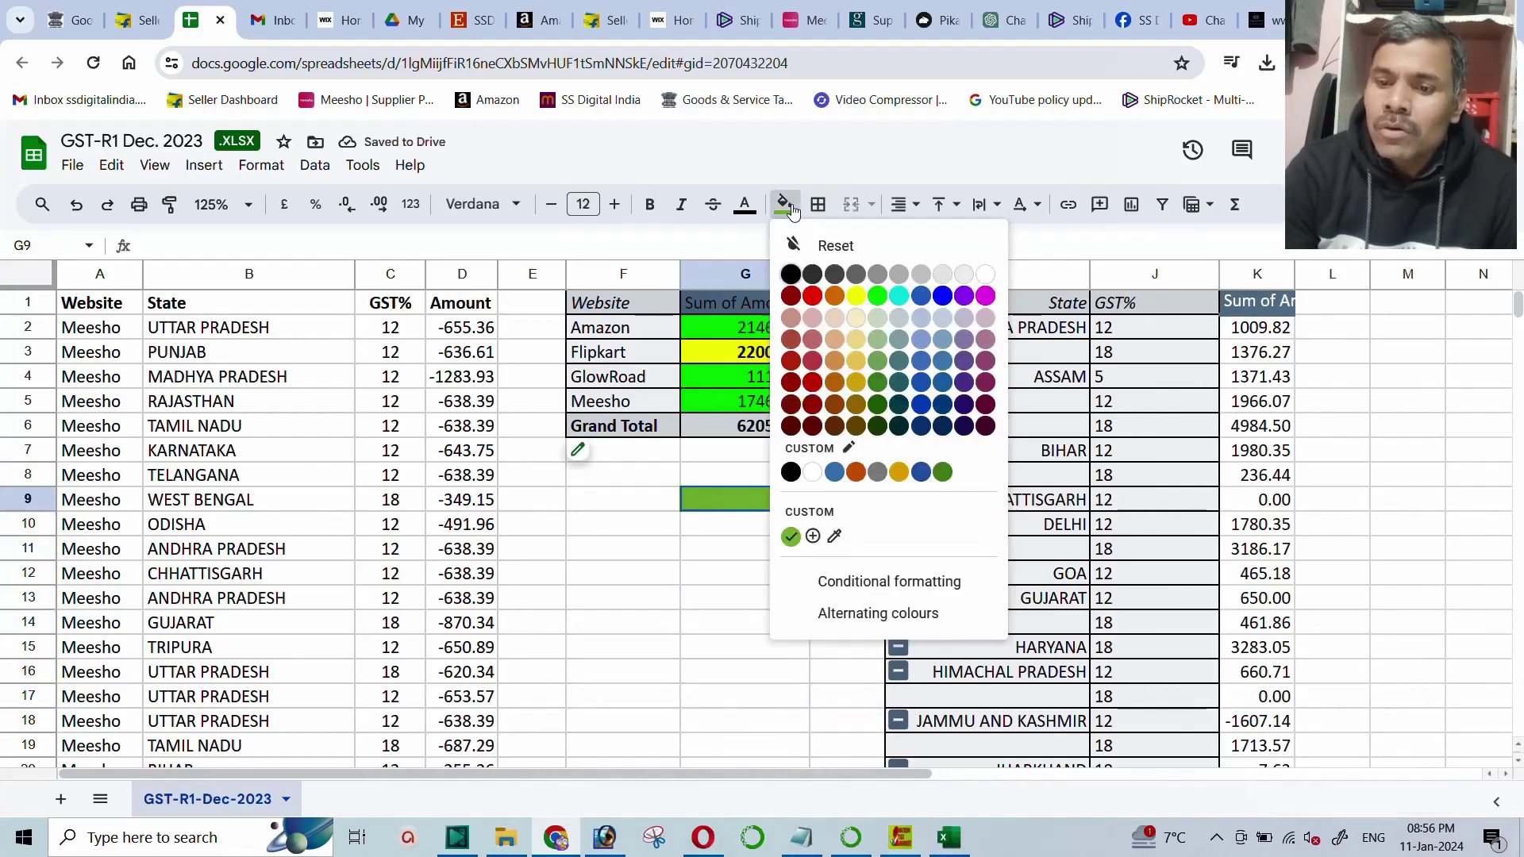
left_click(813, 474)
key("Down")
key("Down")
key("Down")
key("Down")
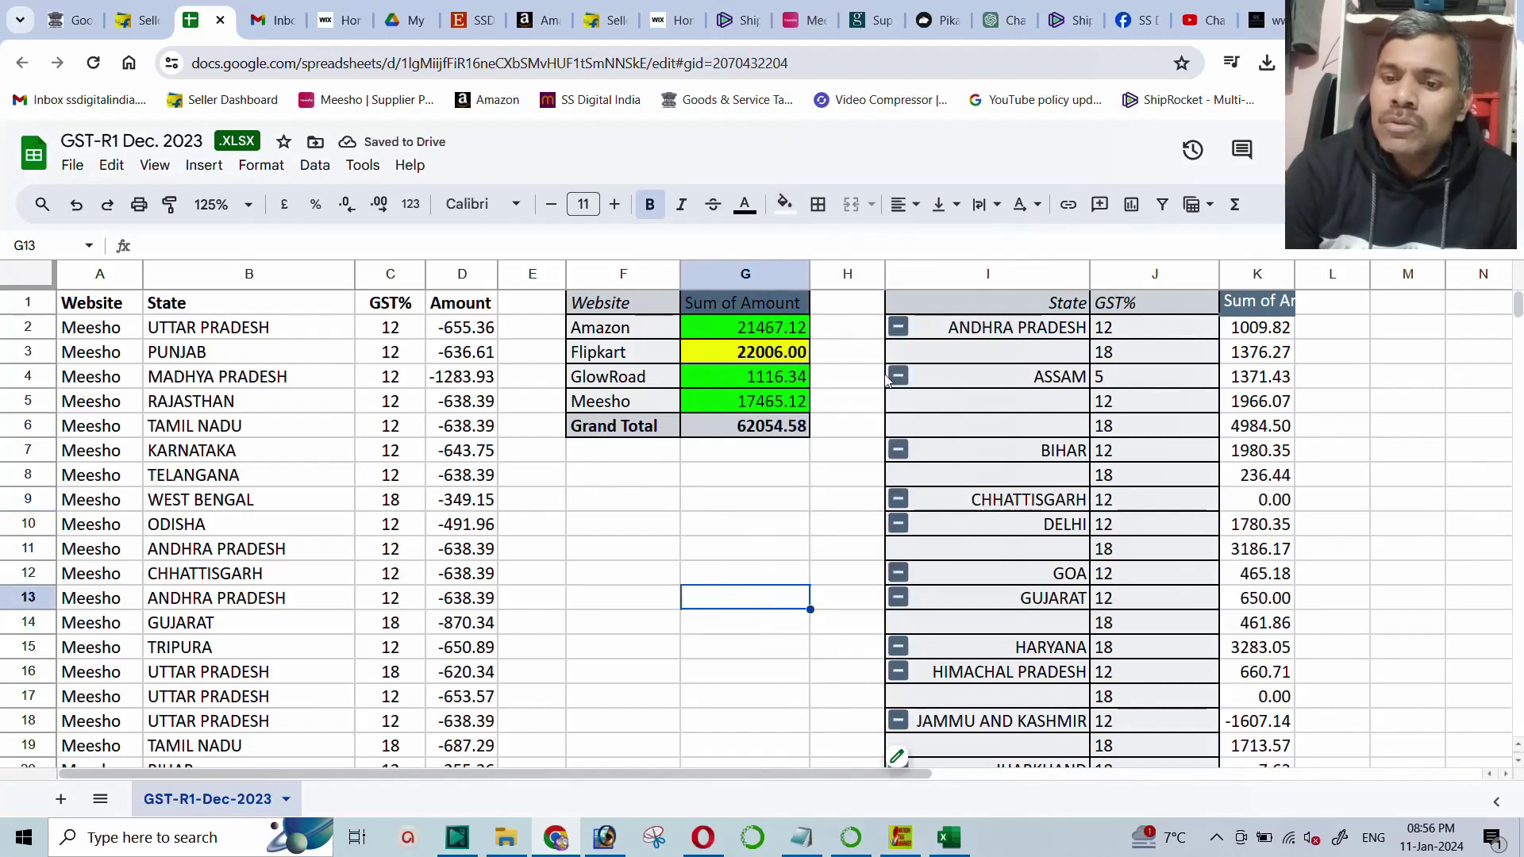
Compare Flipkart's total in the website summary with its December 2023 net value in the GST portal's TCS credit summary.
left_click(716, 346)
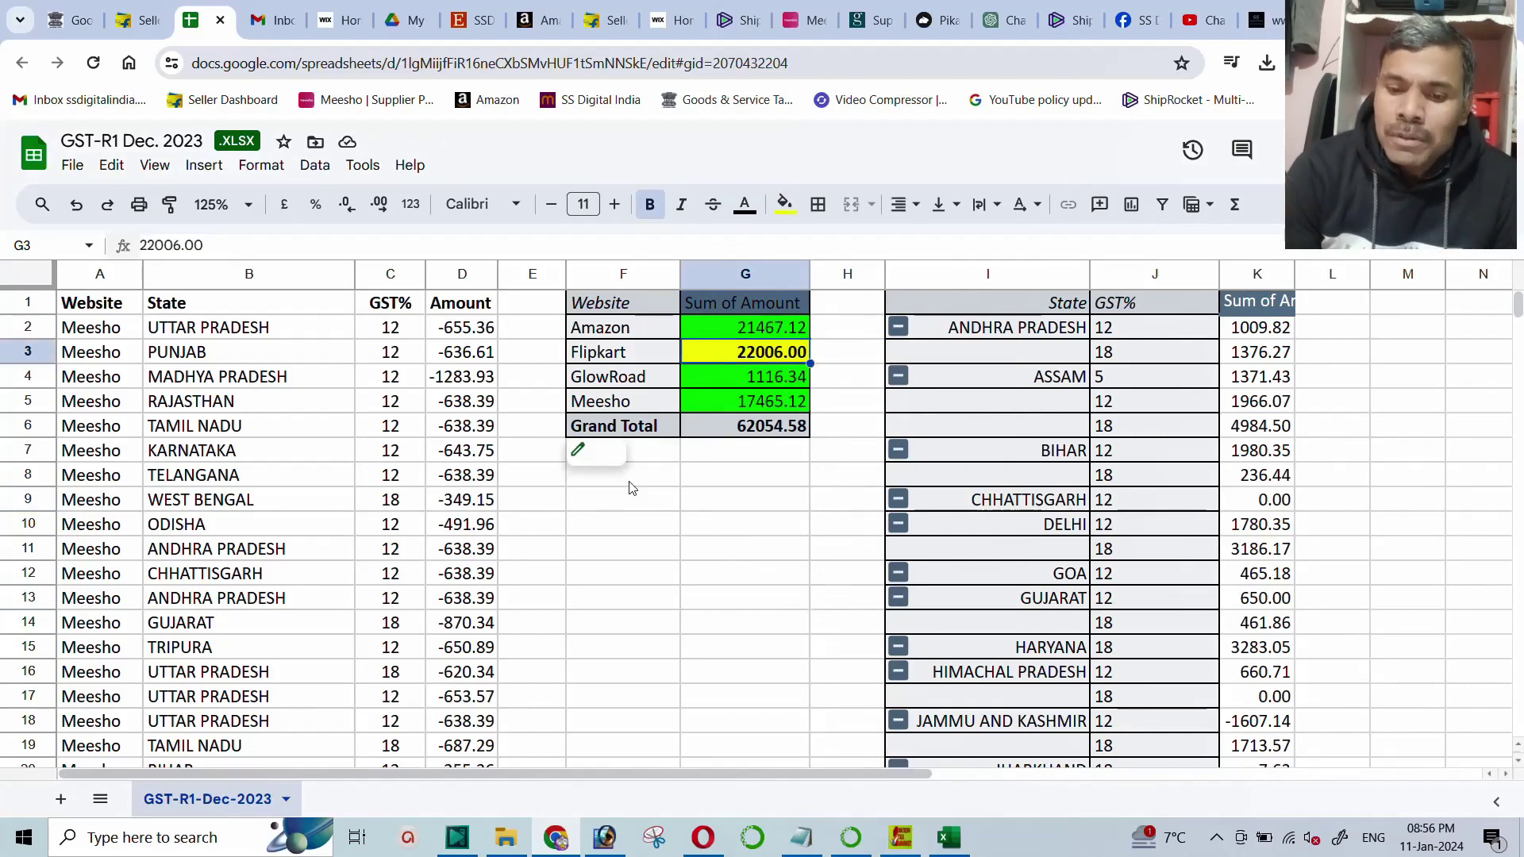
left_click(556, 838)
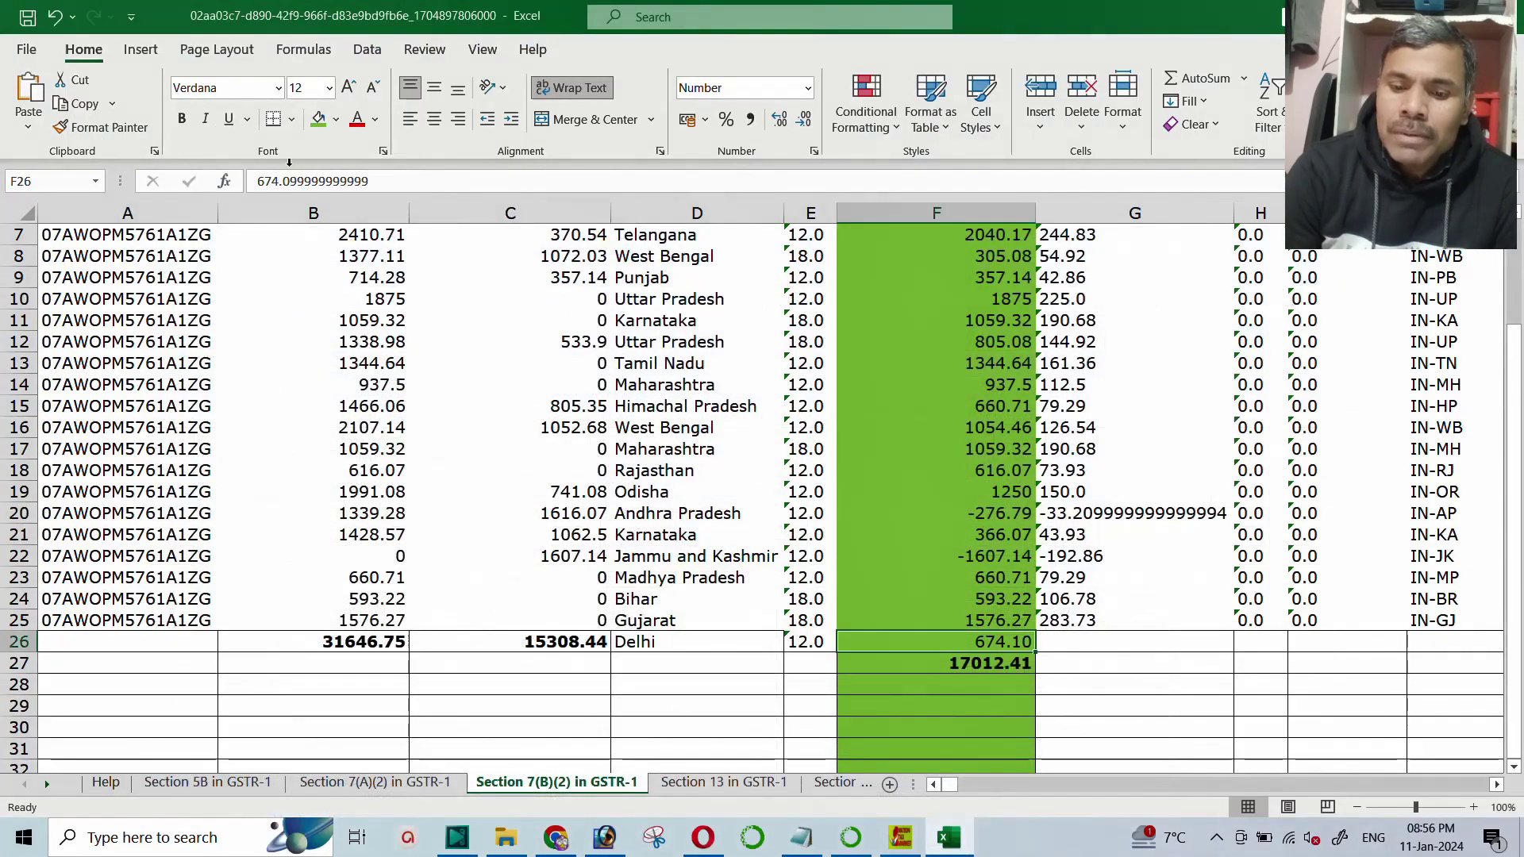
left_click(556, 838)
left_click(71, 20)
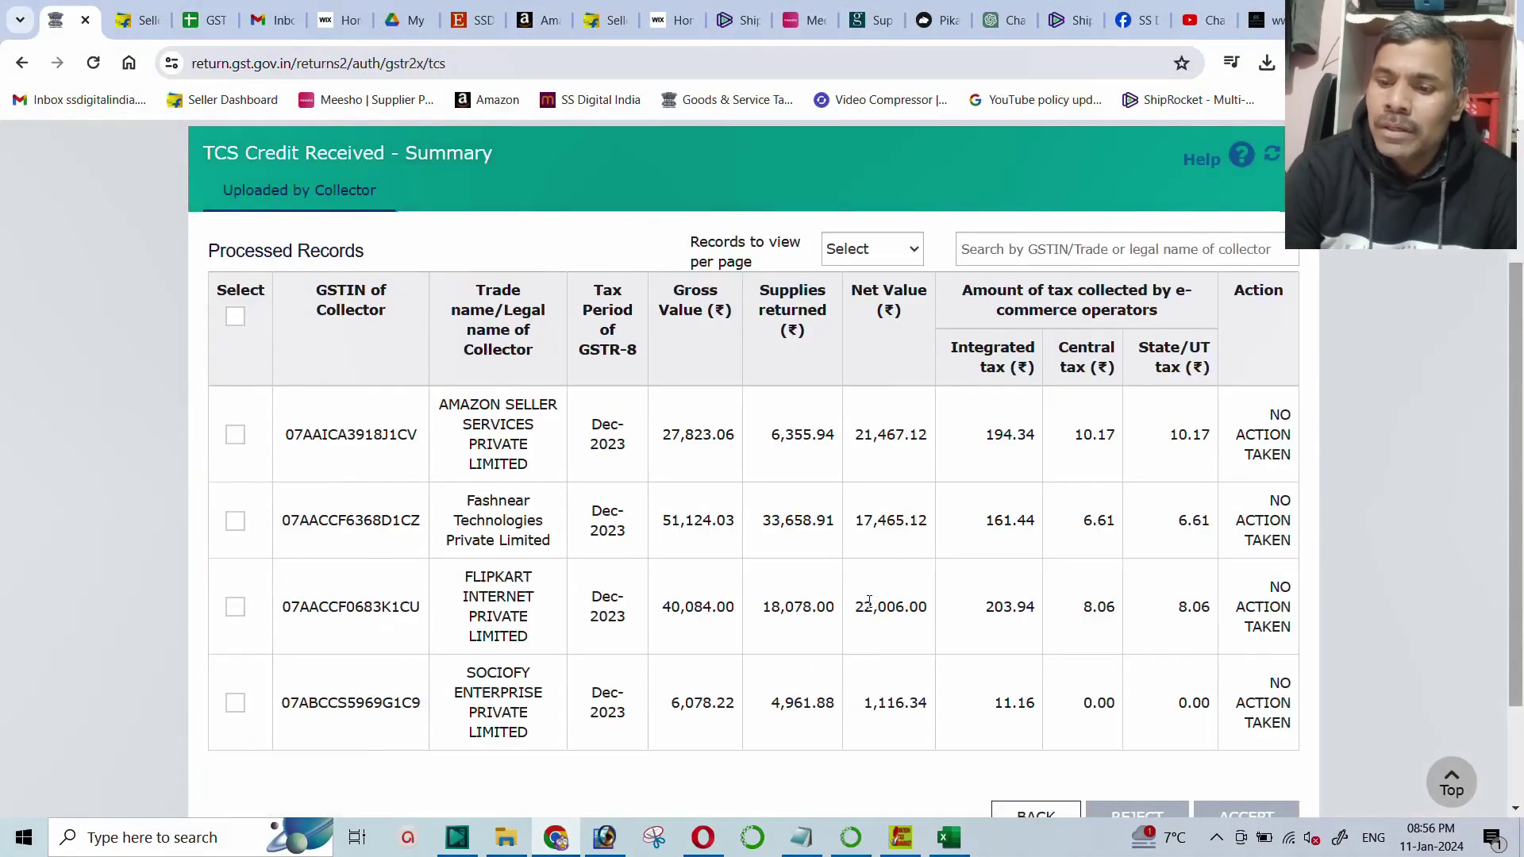
left_click(949, 840)
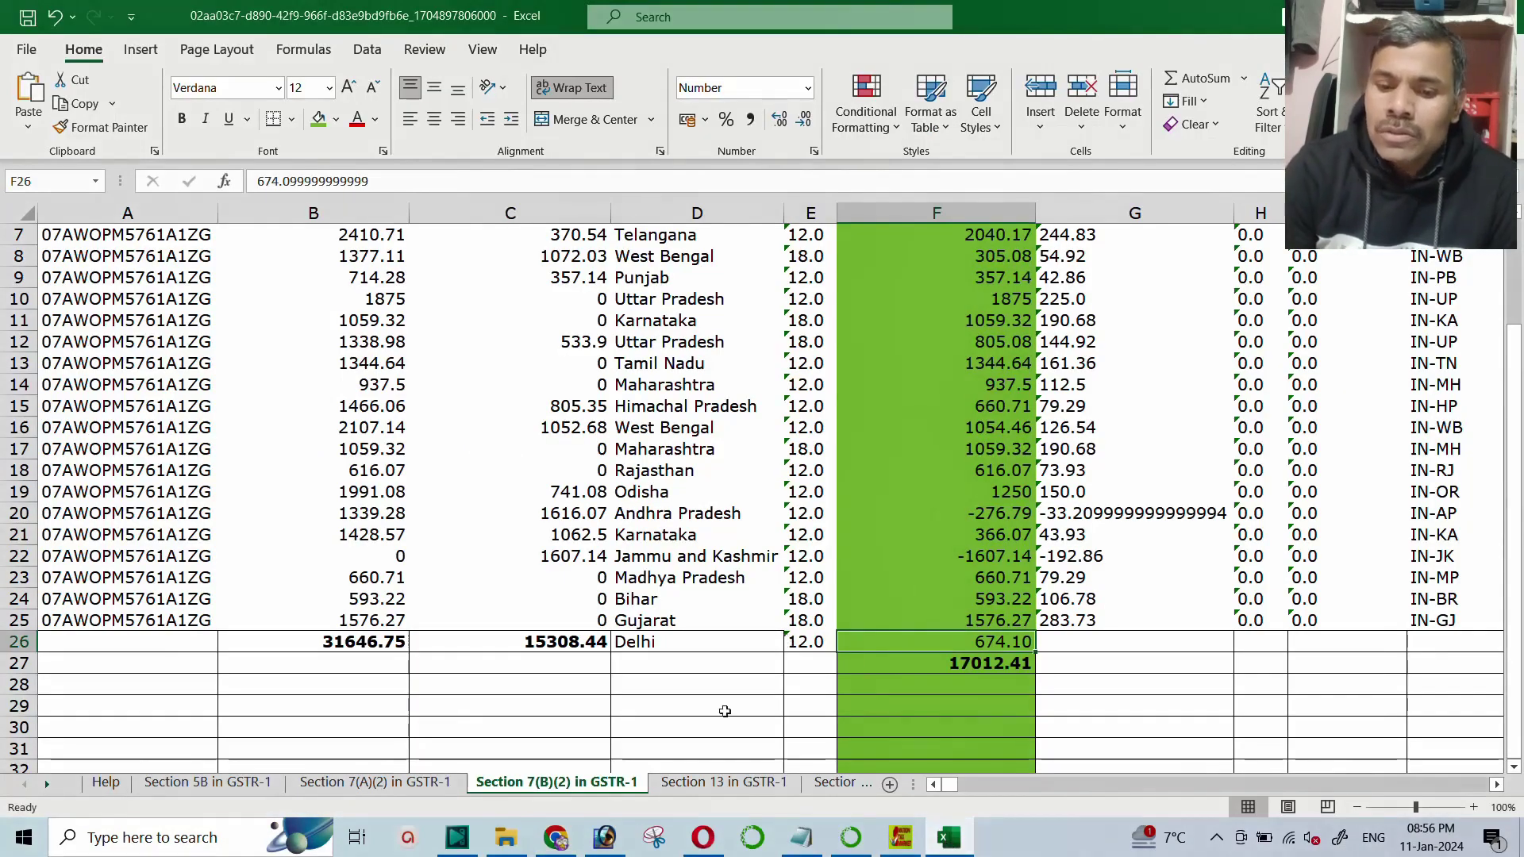
left_click(565, 846)
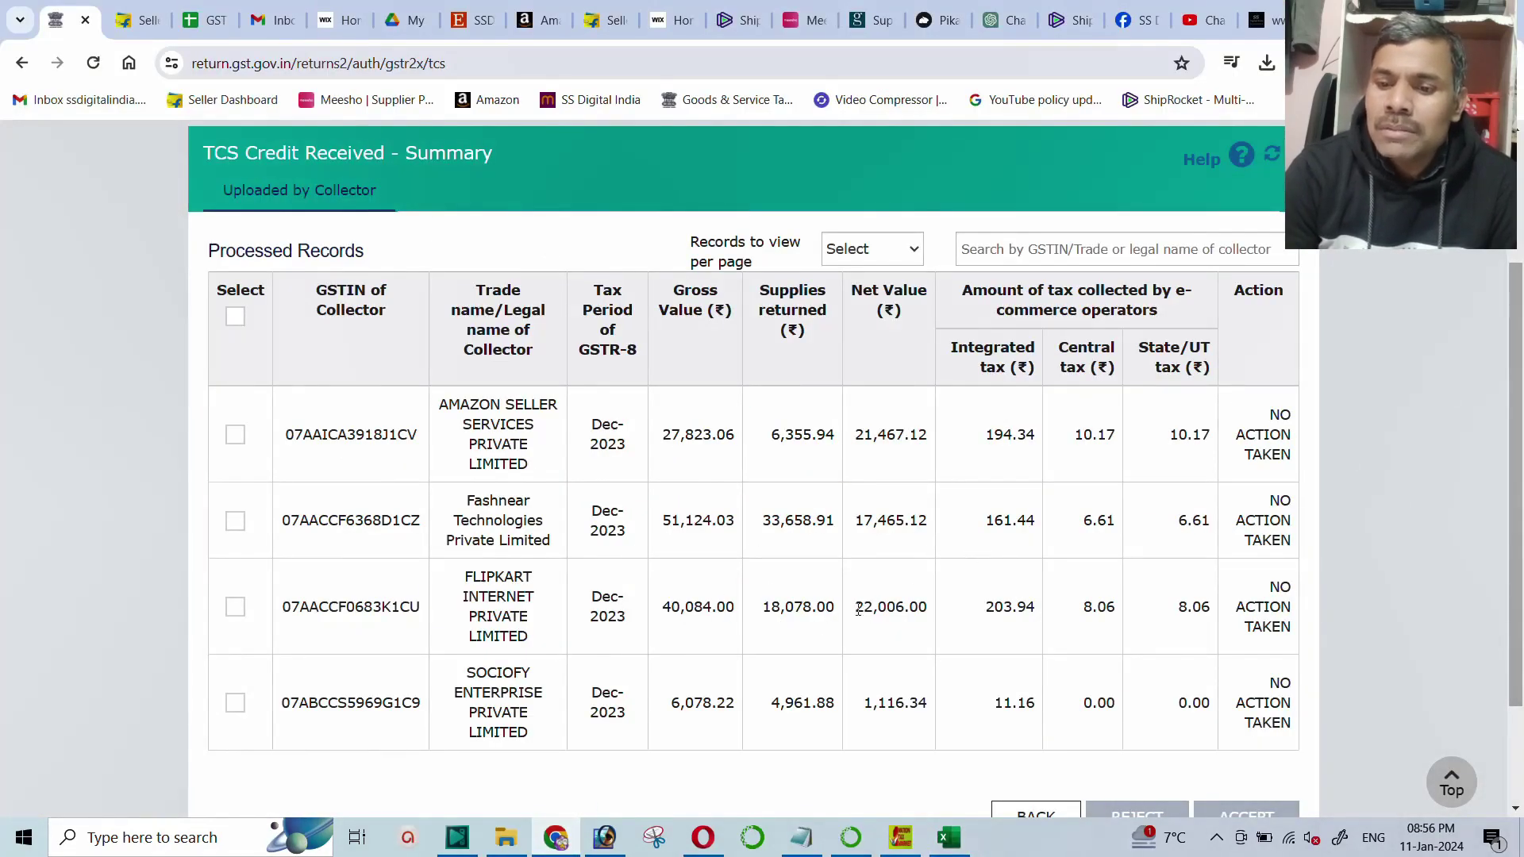
left_click_drag(856, 612, 945, 614)
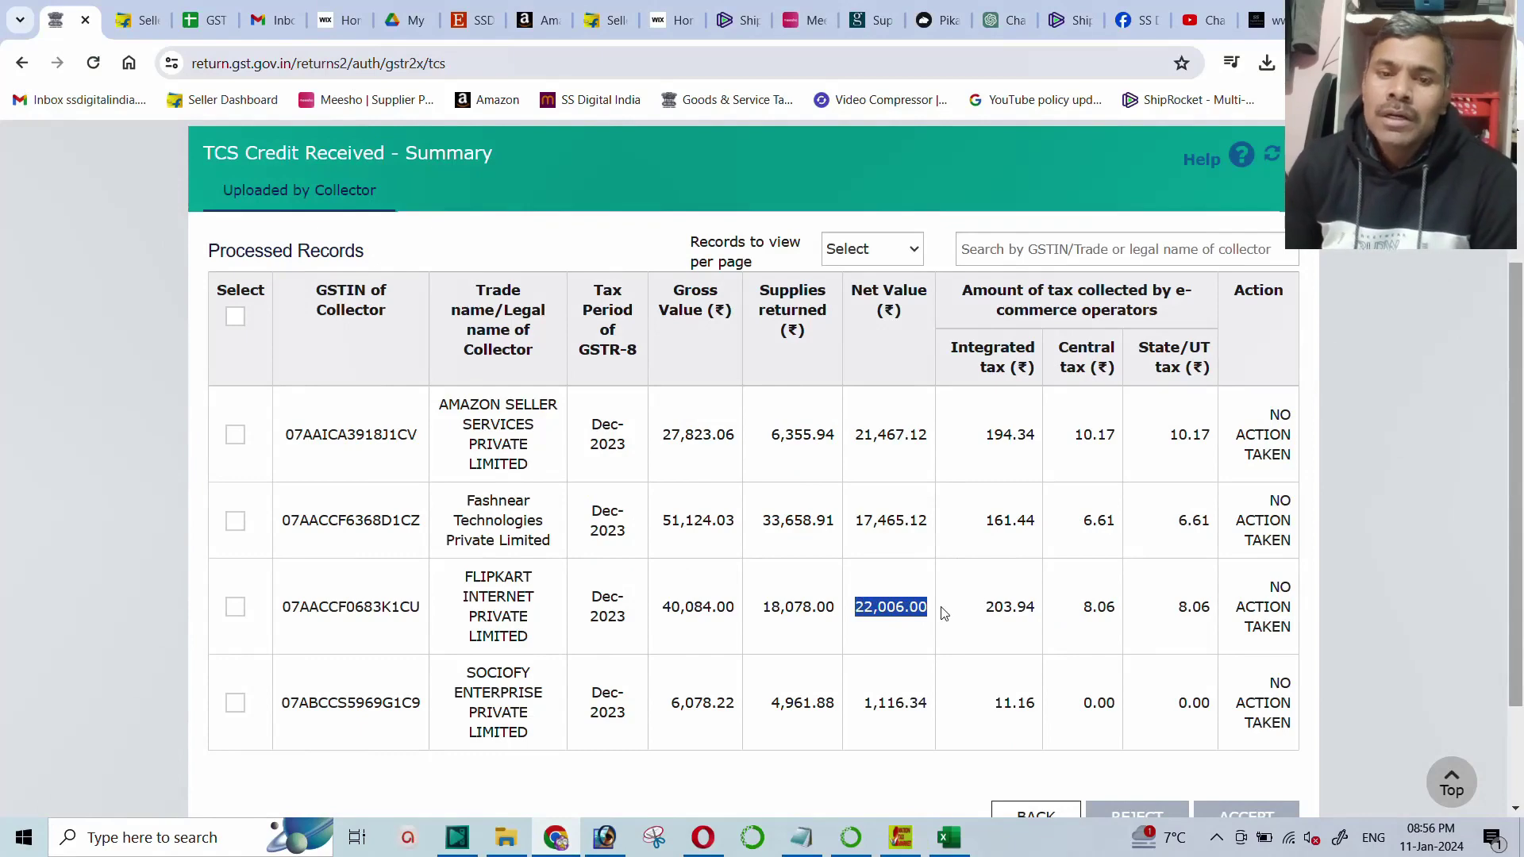
left_click(127, 19)
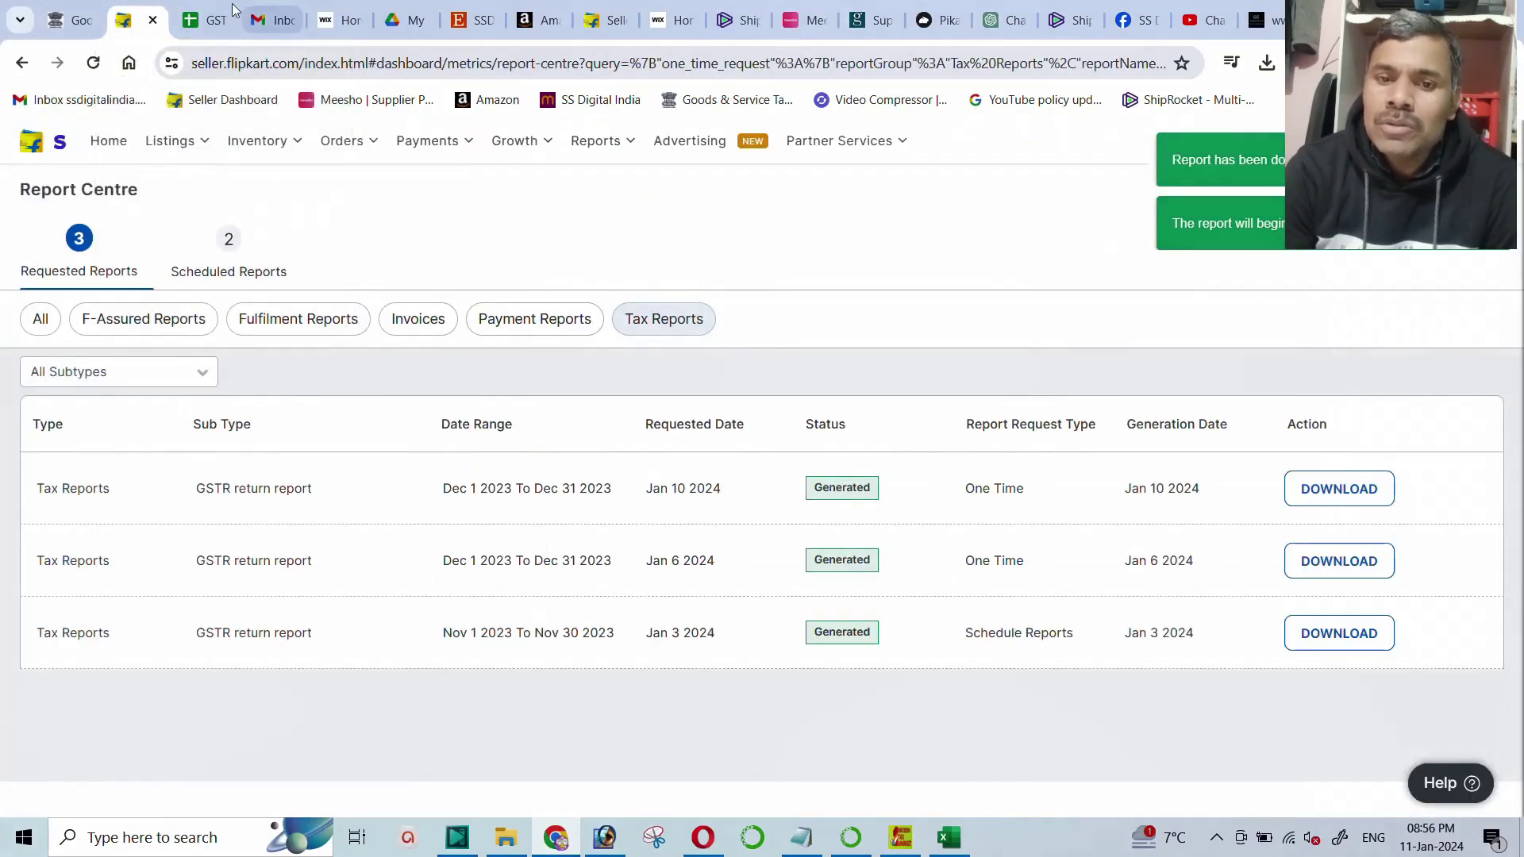
left_click(202, 20)
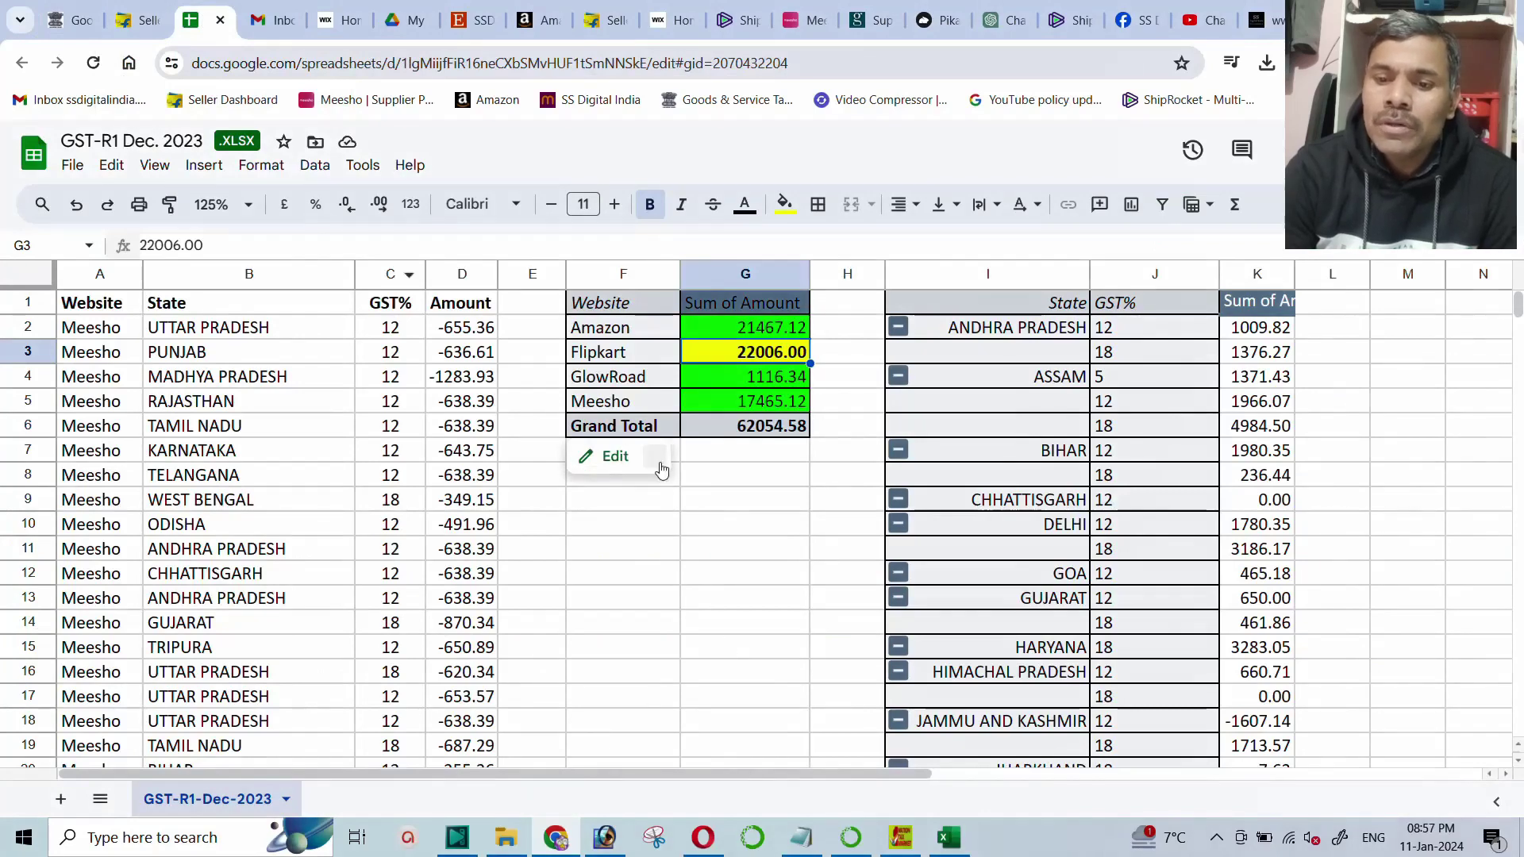
left_click(741, 453)
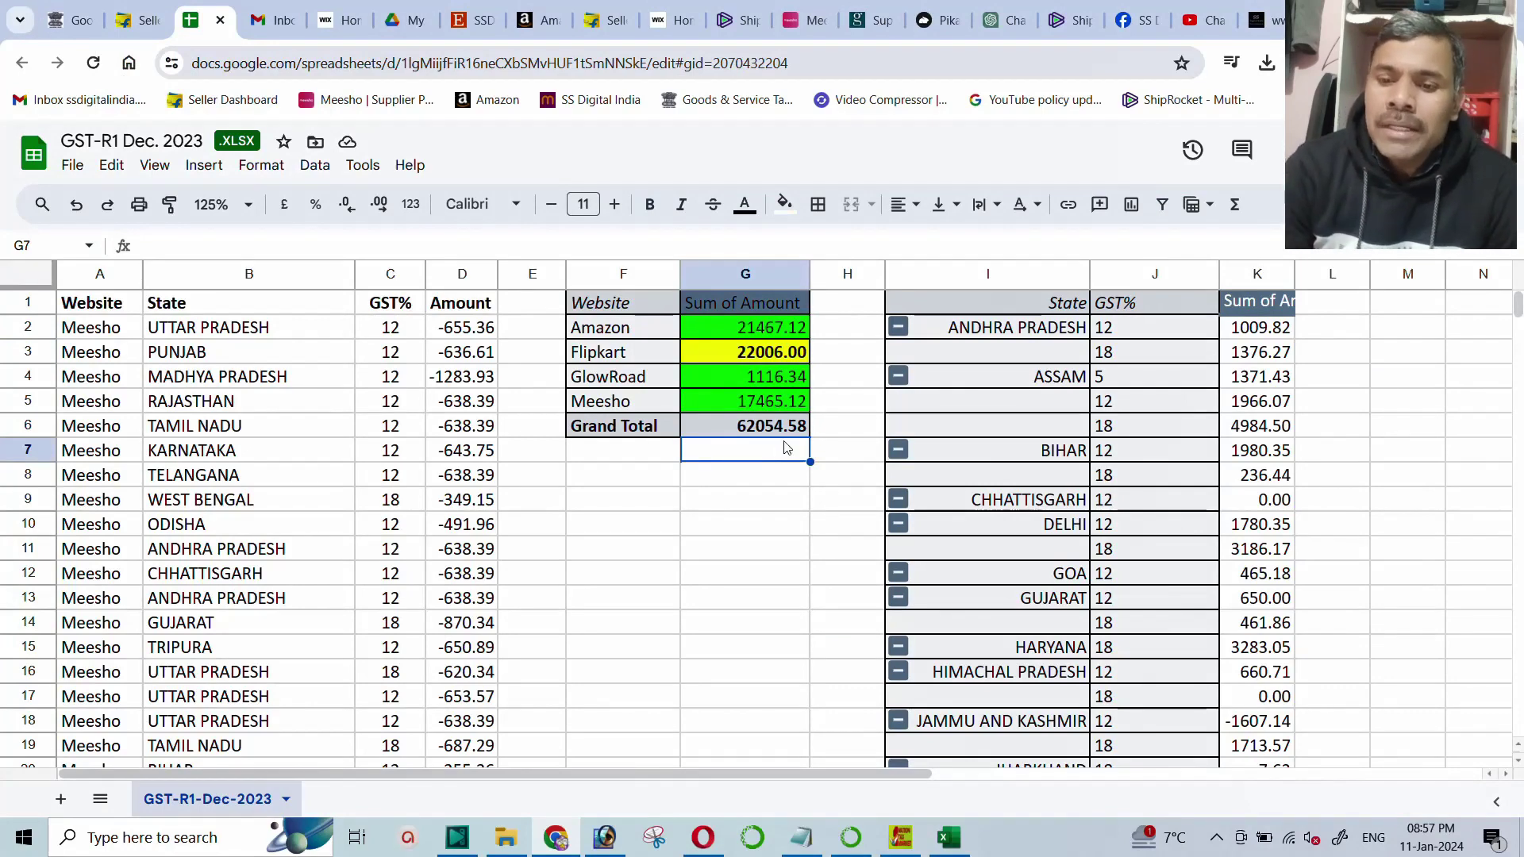
Review Flipkart's gross value, supplies returned and net value in the portal's TCS Credit Received summary.
left_click(68, 20)
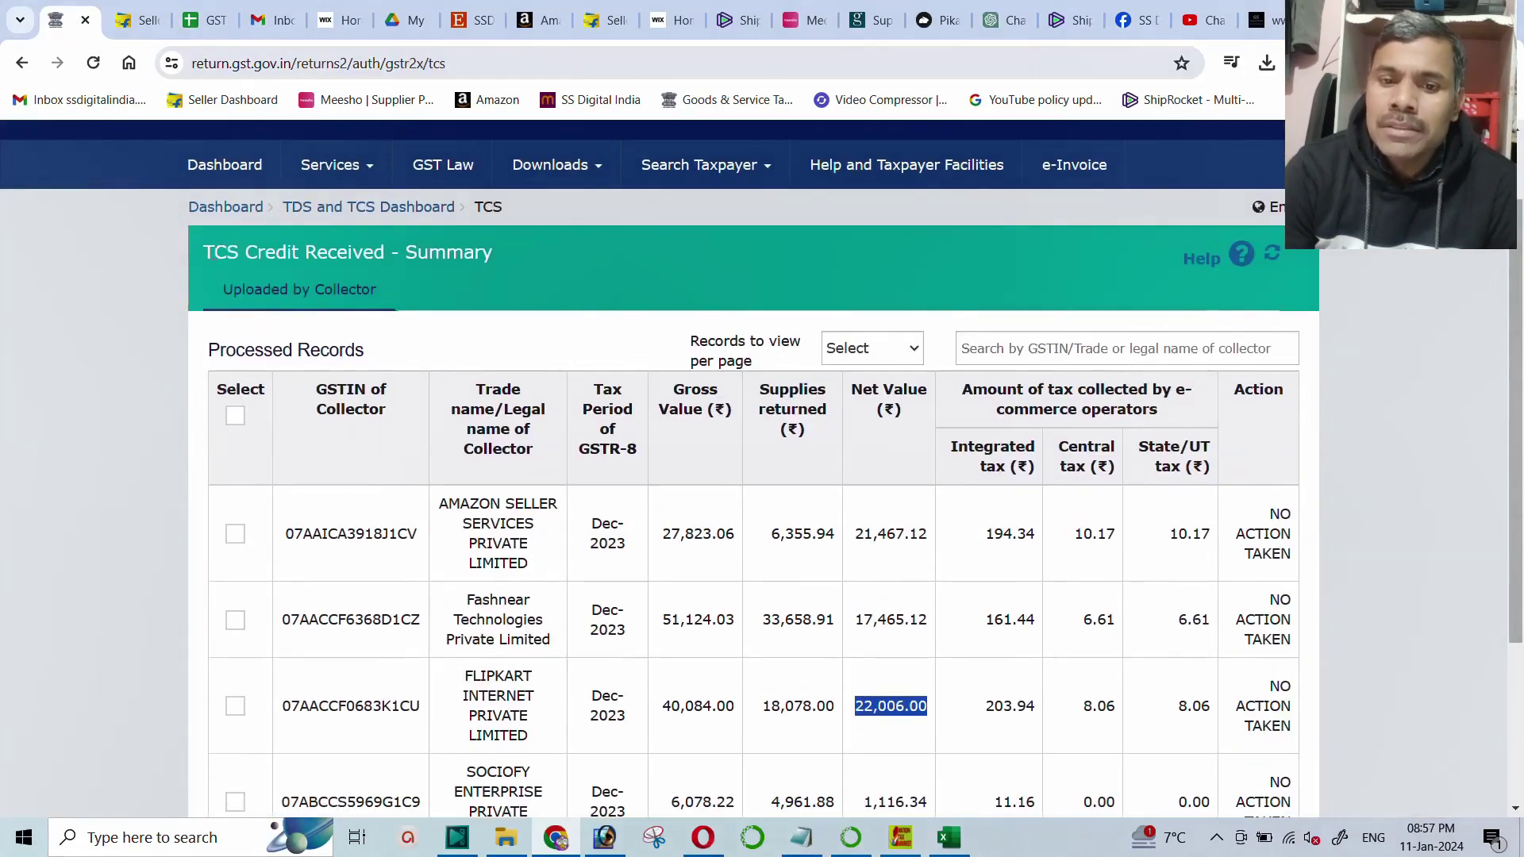
left_click_drag(202, 253, 520, 261)
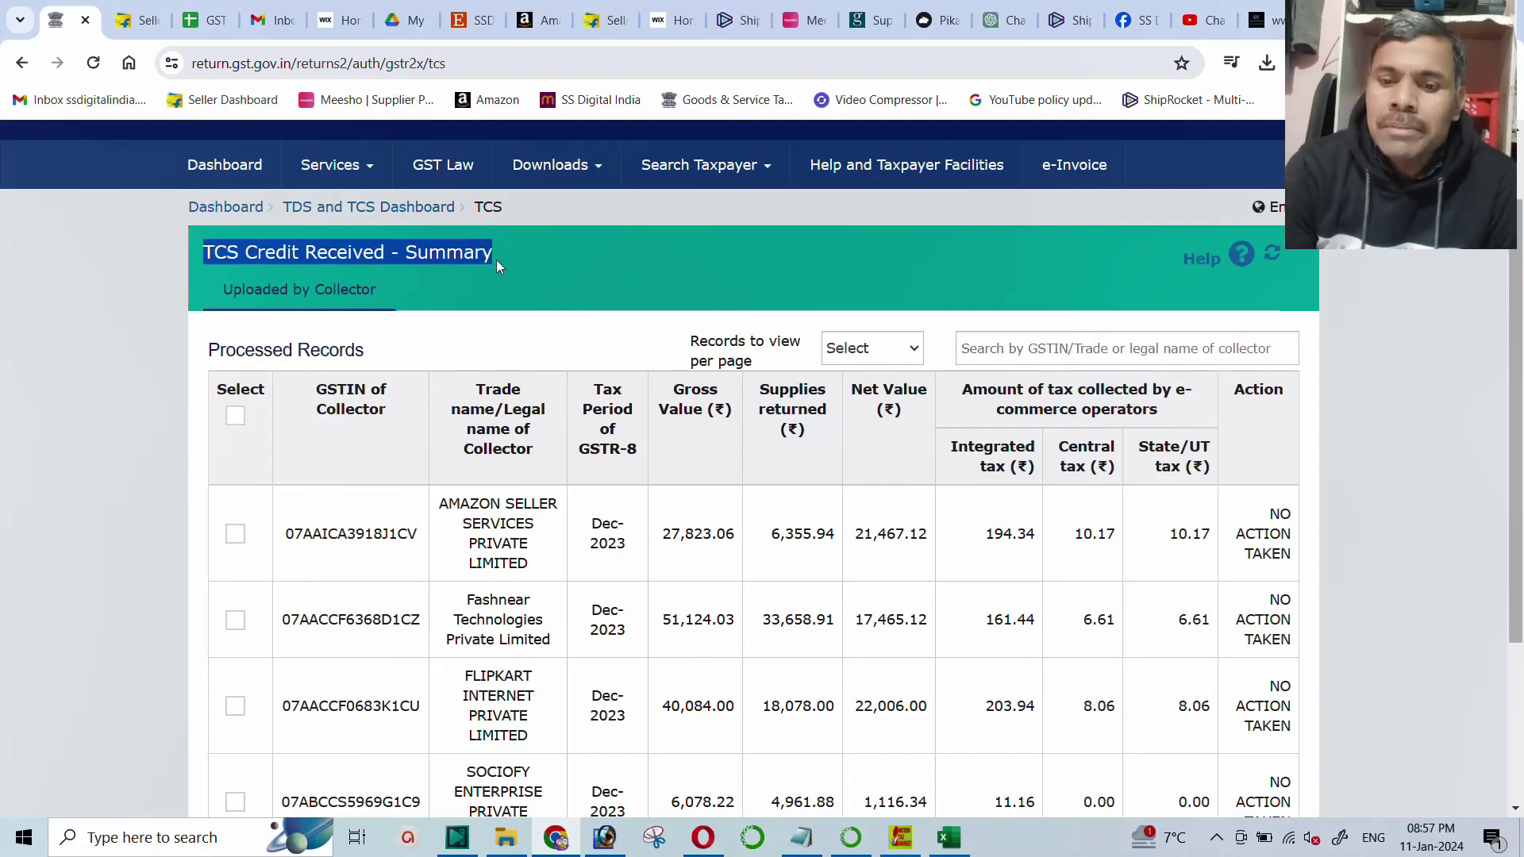
scroll(488, 433, "down", 3)
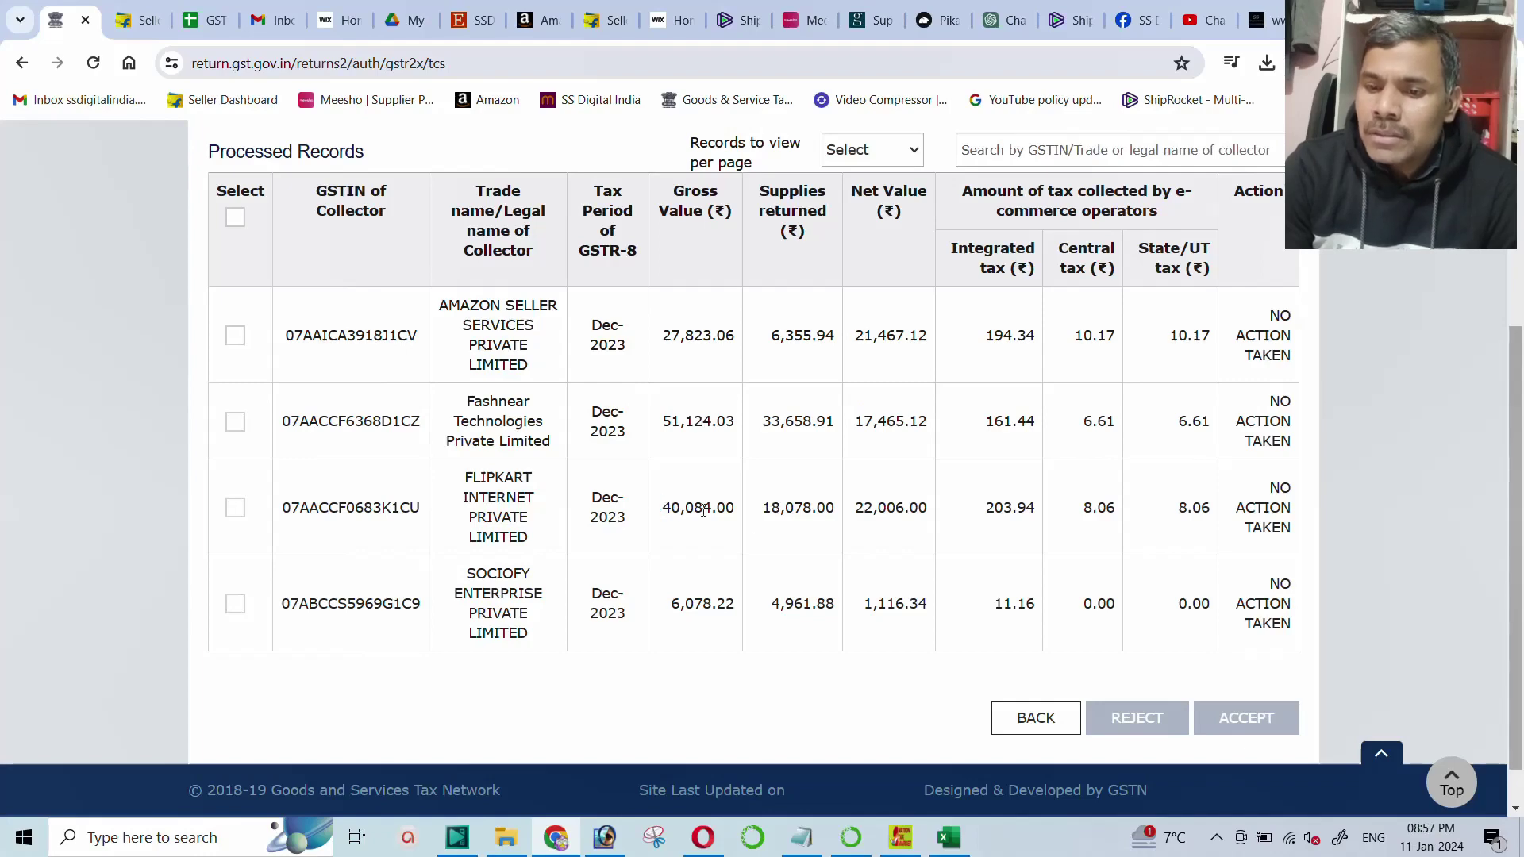
left_click_drag(661, 508, 953, 521)
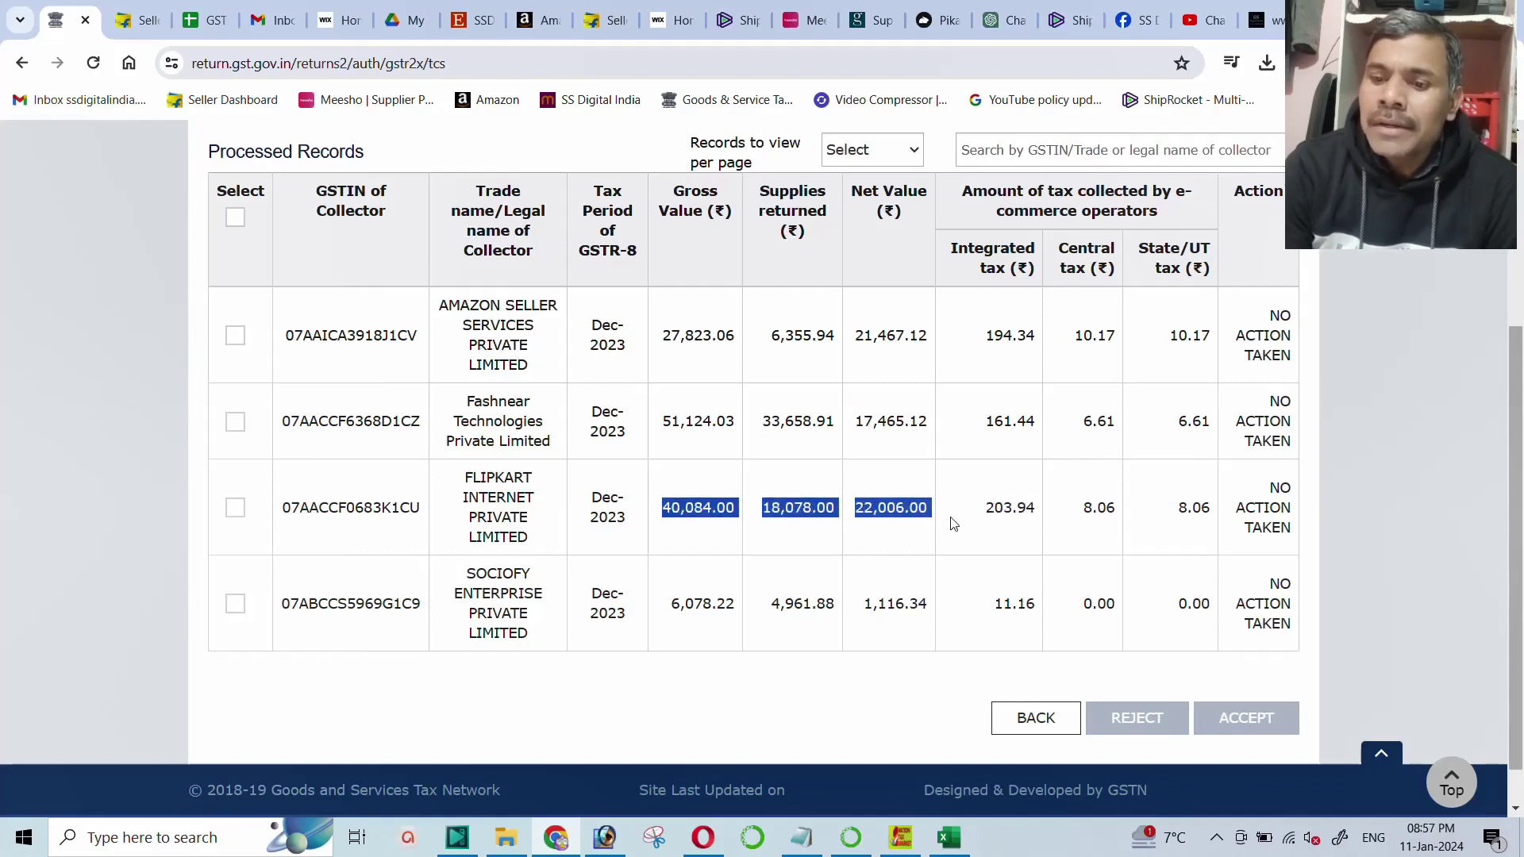
left_click(906, 526)
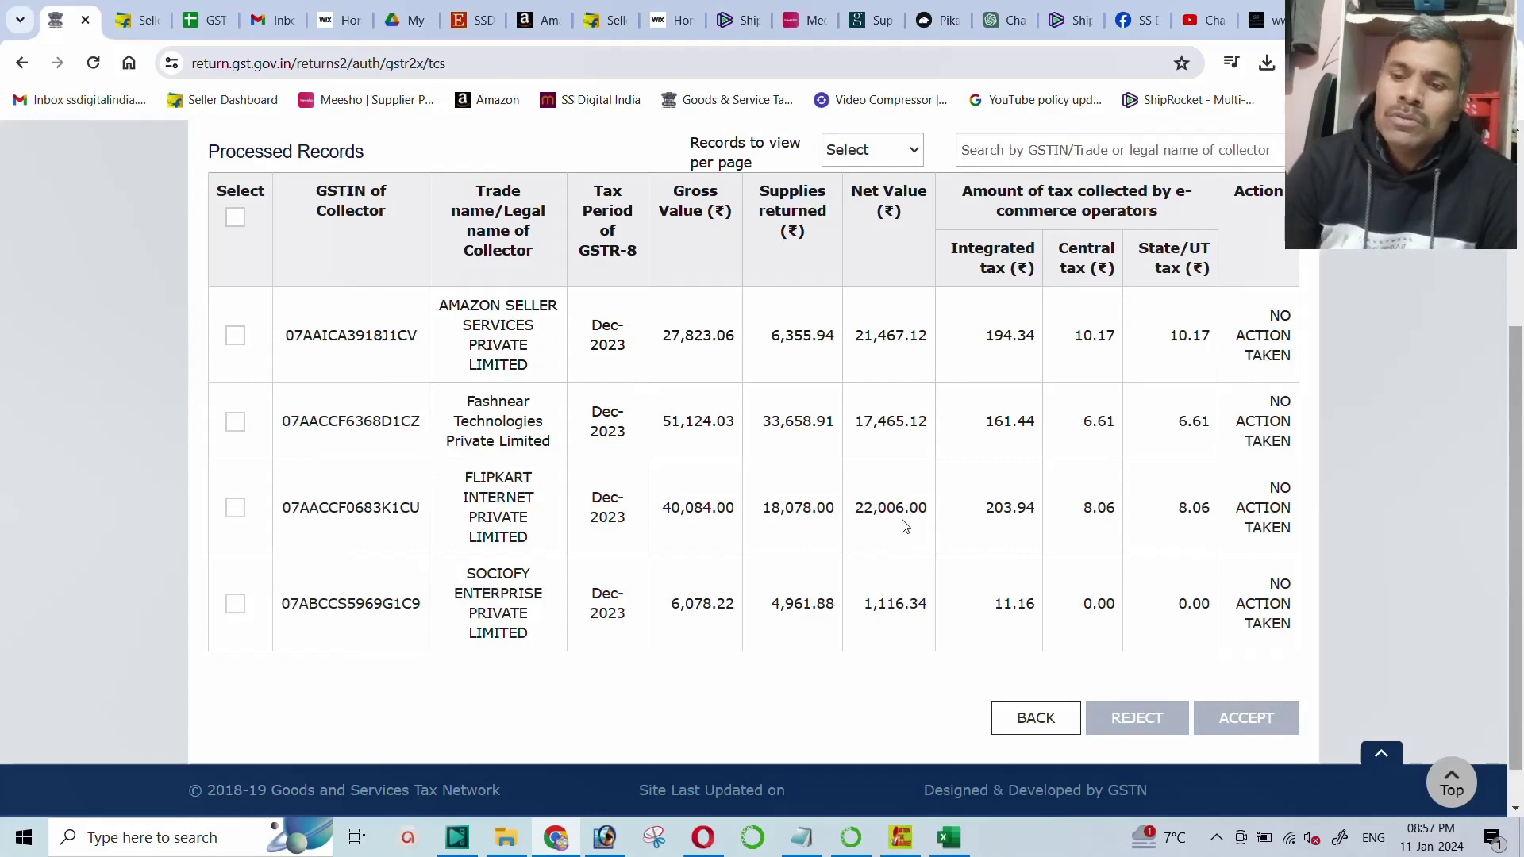
left_click_drag(856, 509, 953, 526)
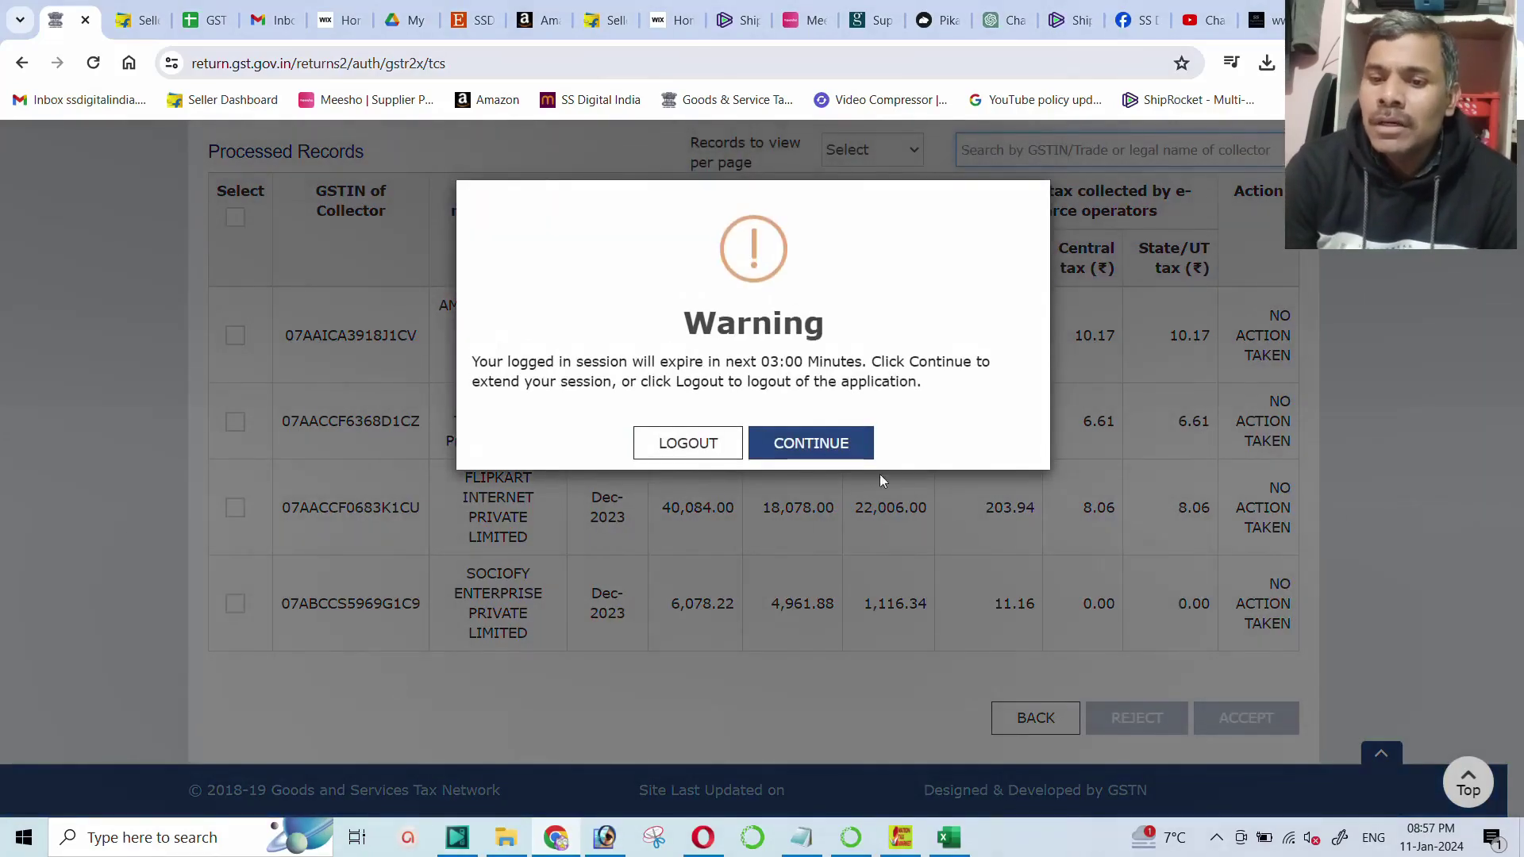
Extend the GST portal login session and highlight Flipkart's net value in the TCS records.
left_click(787, 443)
left_click_drag(857, 503, 934, 513)
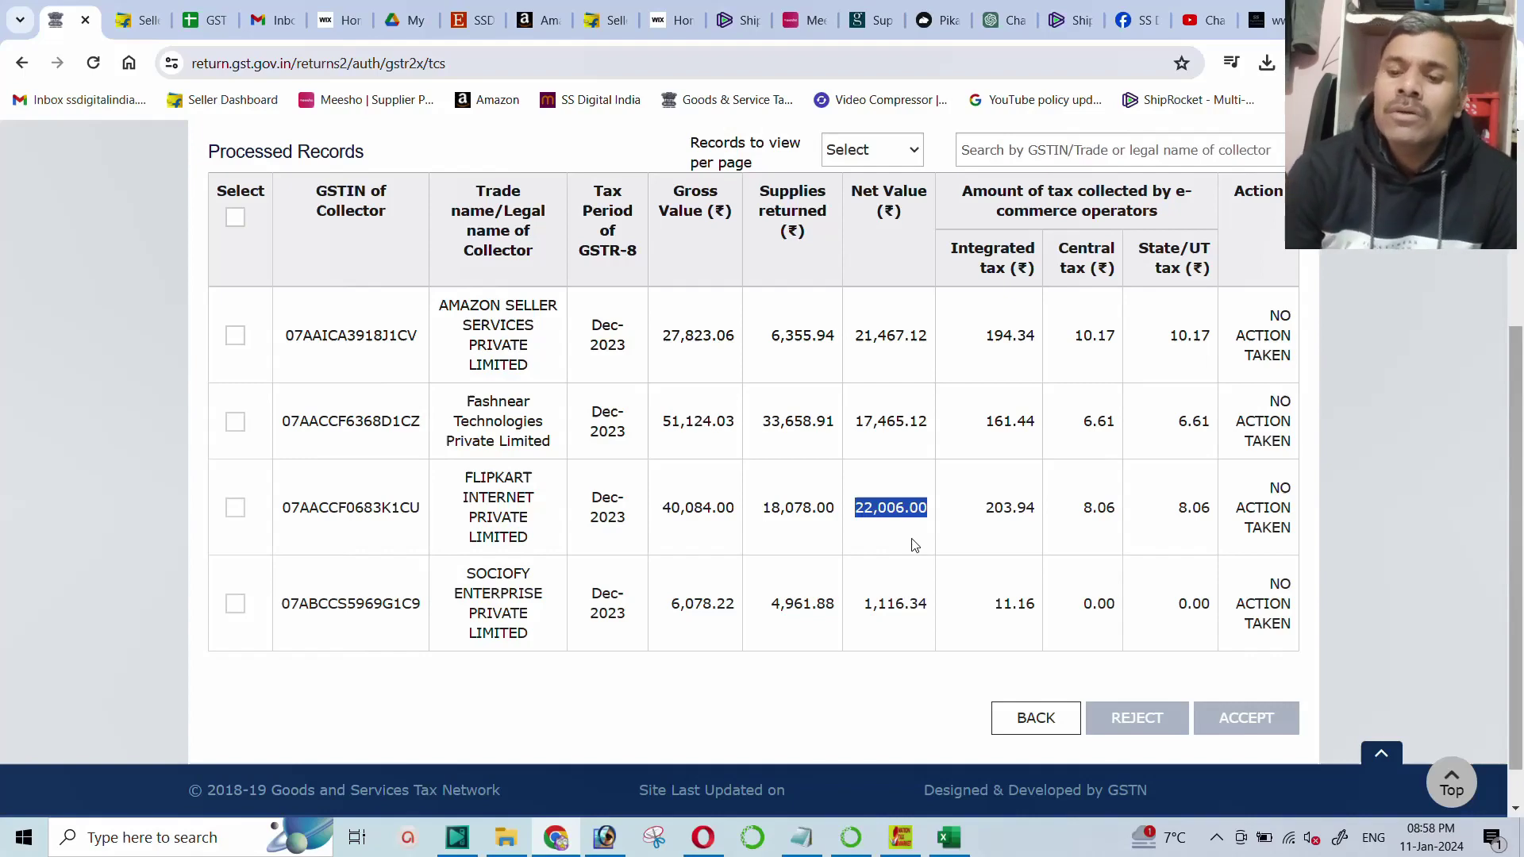
left_click_drag(856, 509, 937, 522)
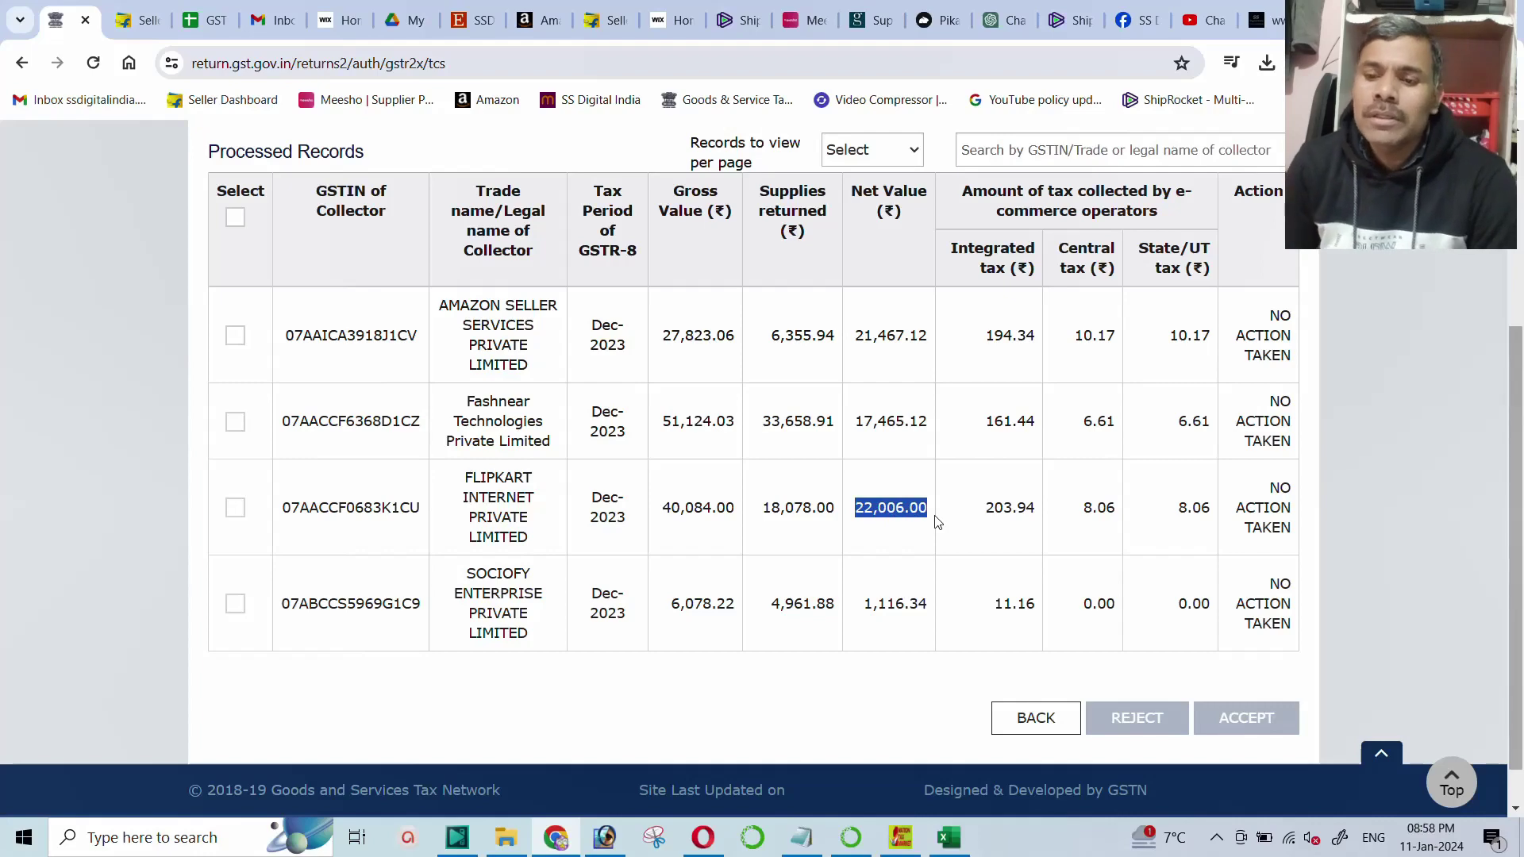